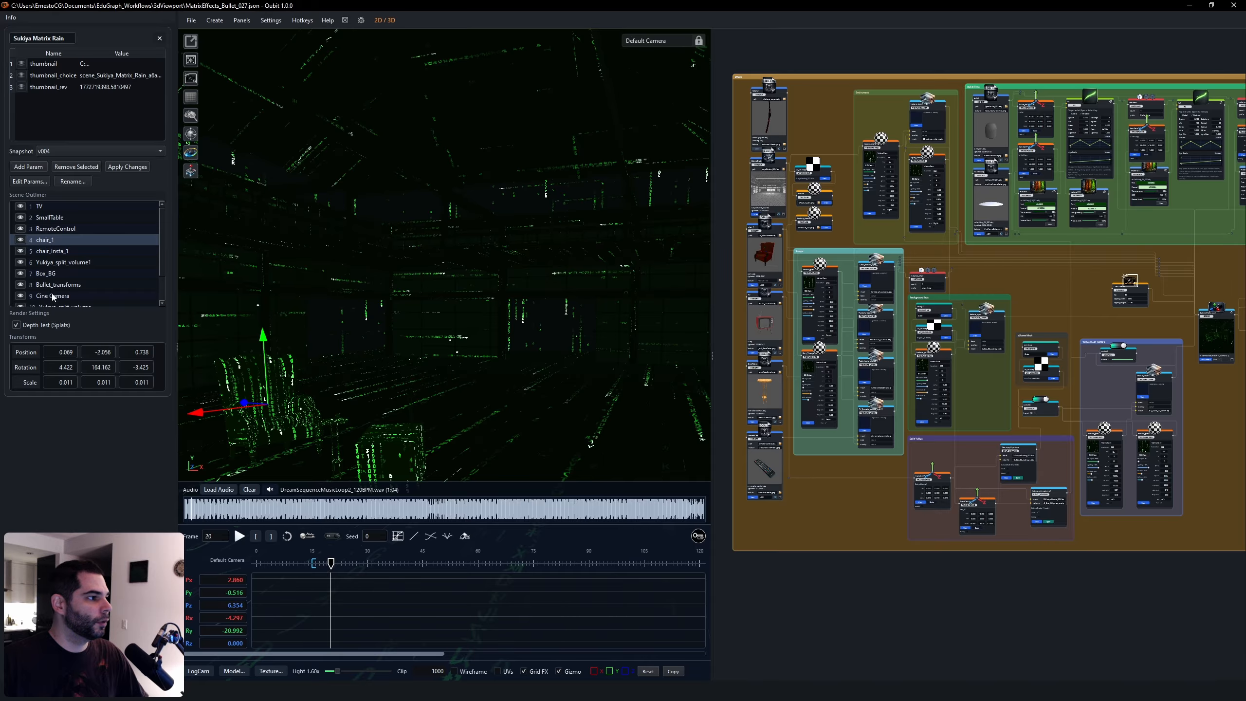
# Select the Cine Camera and scrub the timeline to frame 42, examining the bullet and its trail in the viewport.
pyautogui.click(52, 294)
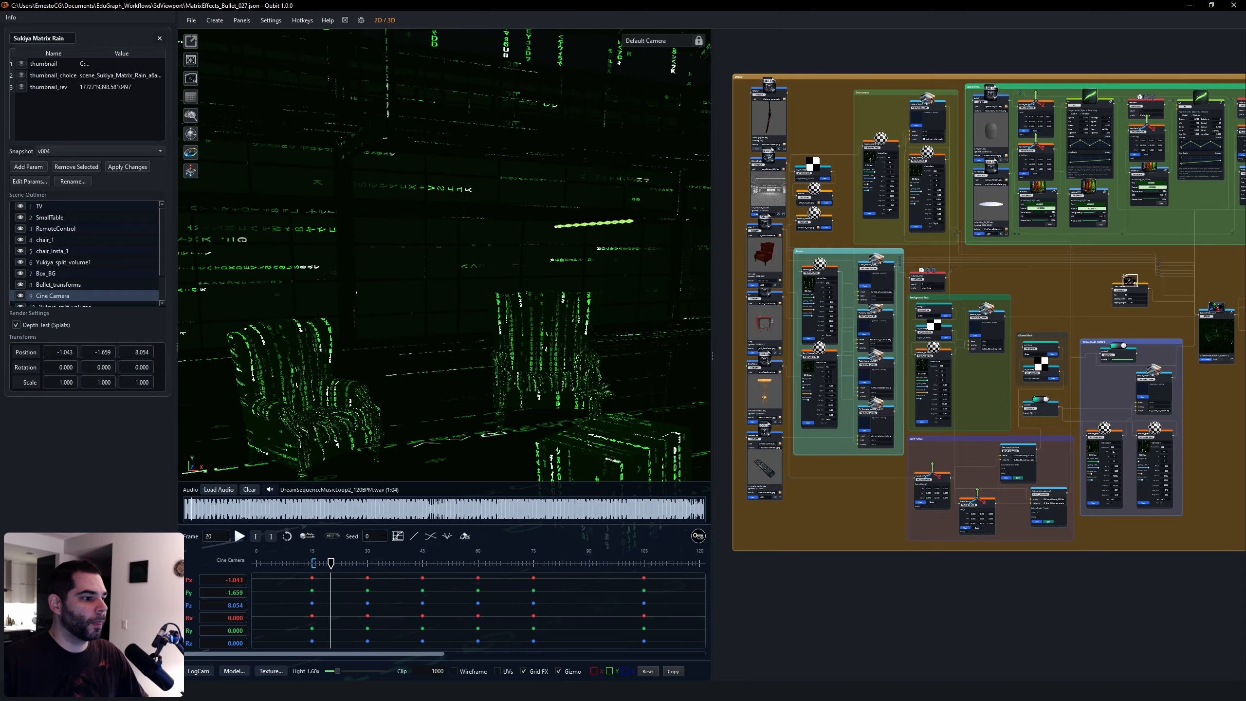
pyautogui.moveTo(331, 564); pyautogui.dragTo(405, 563)
pyautogui.moveTo(469, 228); pyautogui.dragTo(358, 175, button='right')
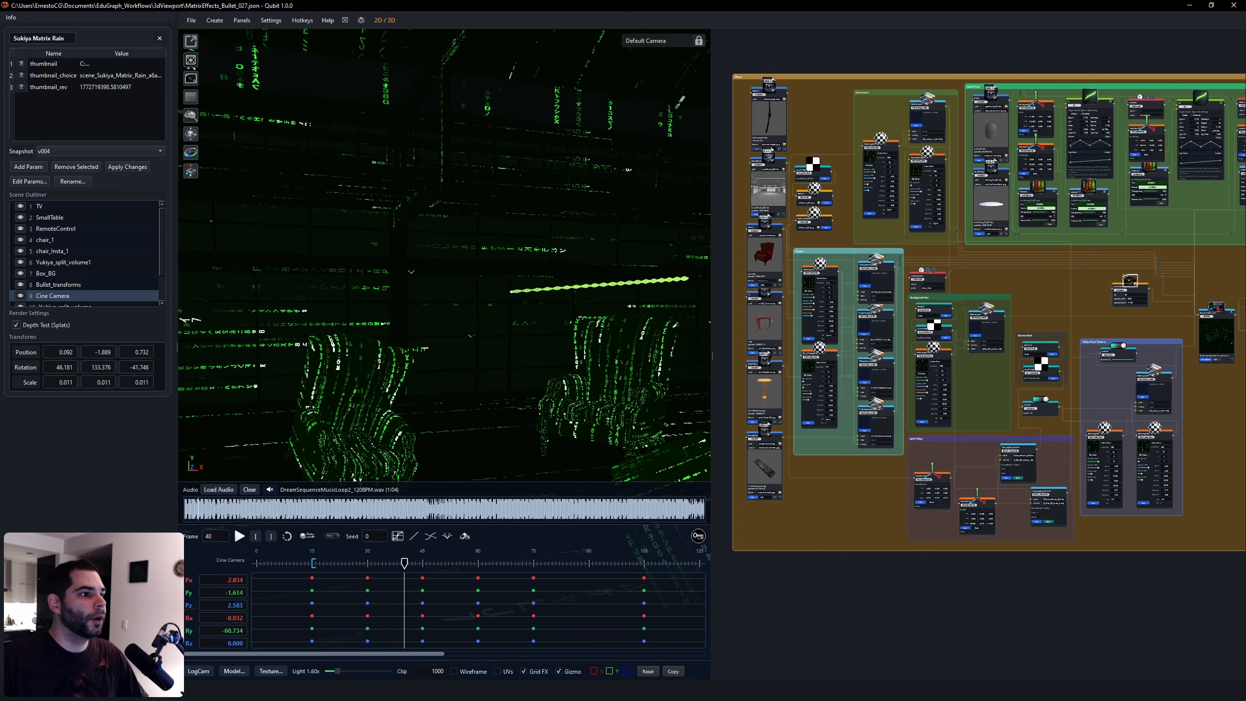
pyautogui.moveTo(563, 298)
pyautogui.mouseDown(button='right')
pyautogui.moveTo(550, 275)
pyautogui.moveTo(598, 275)
pyautogui.moveTo(574, 250)
pyautogui.moveTo(594, 243)
pyautogui.moveTo(568, 294)
pyautogui.mouseUp(button='right')
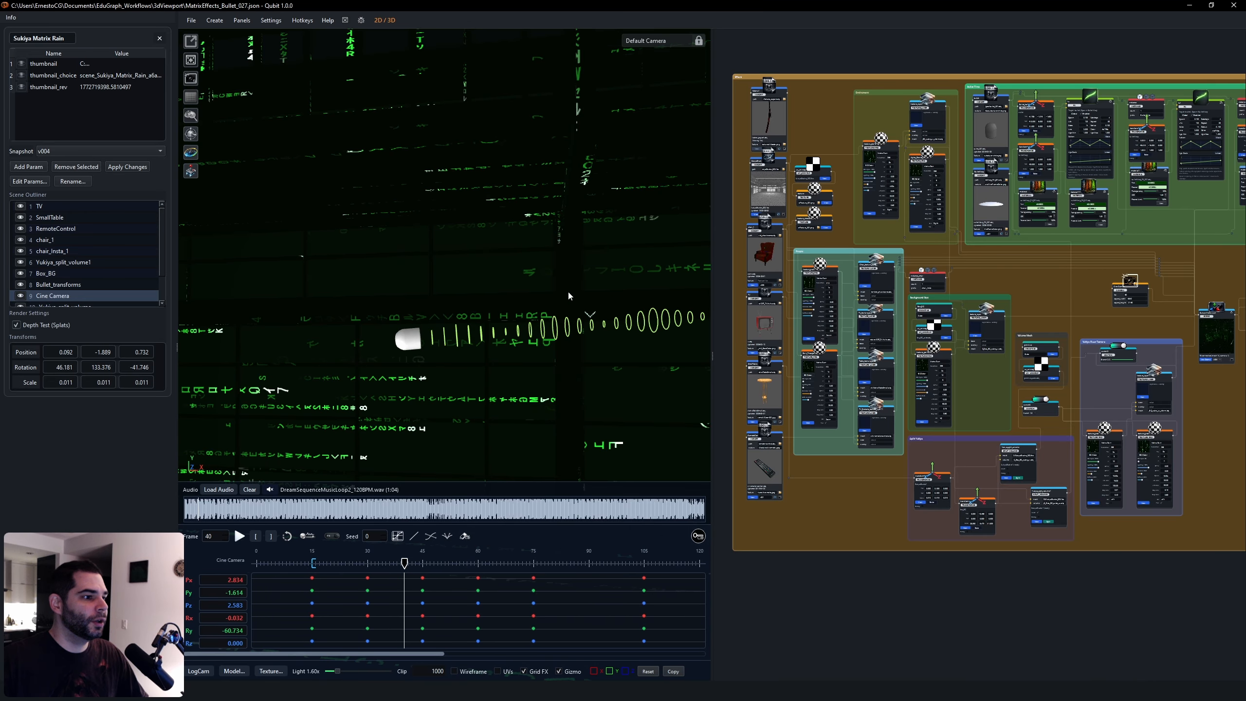
pyautogui.click(336, 537)
pyautogui.moveTo(361, 420); pyautogui.dragTo(441, 412, button='right')
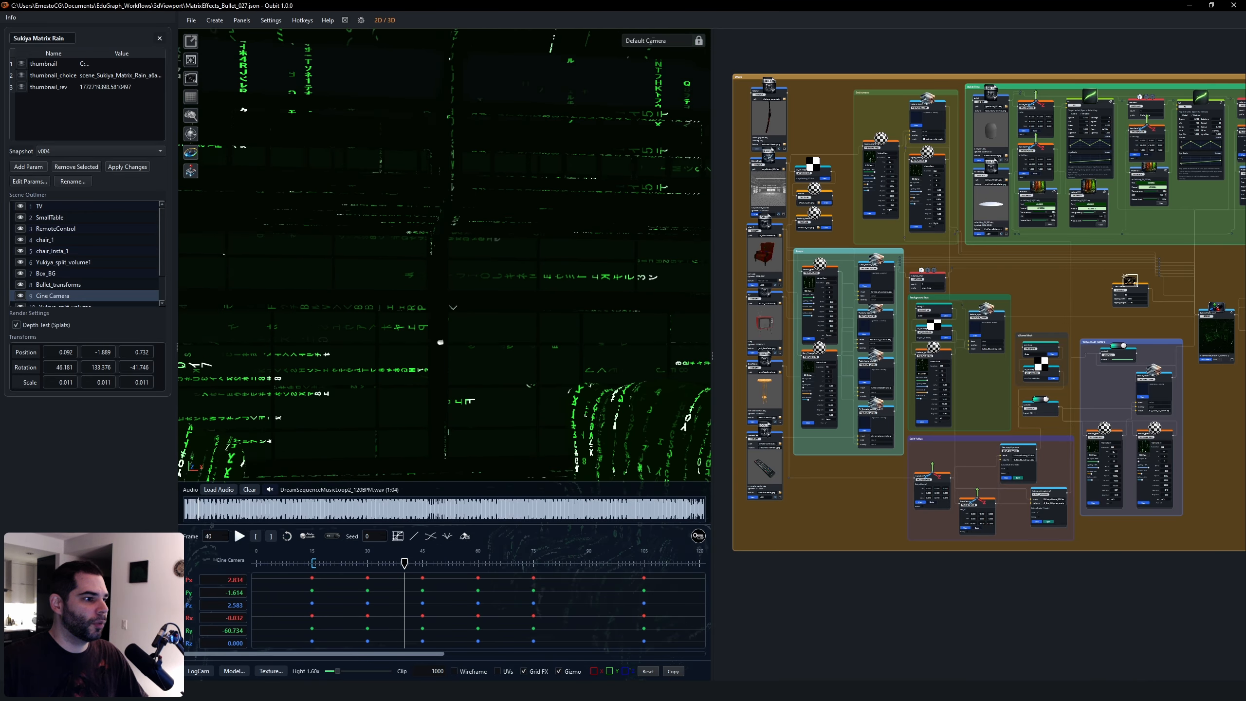
pyautogui.moveTo(404, 563)
pyautogui.mouseDown()
pyautogui.moveTo(331, 564)
pyautogui.moveTo(427, 563)
pyautogui.moveTo(412, 563)
pyautogui.mouseUp()
pyautogui.moveTo(427, 374); pyautogui.dragTo(491, 374, button='right')
pyautogui.scroll(-3, 427, 374)
# Inspect the keyframes of chair_1, chair_Insta_1, Yukiya_split_volume1, Box_BG and Bullet_transforms one after another.
pyautogui.click(398, 314)
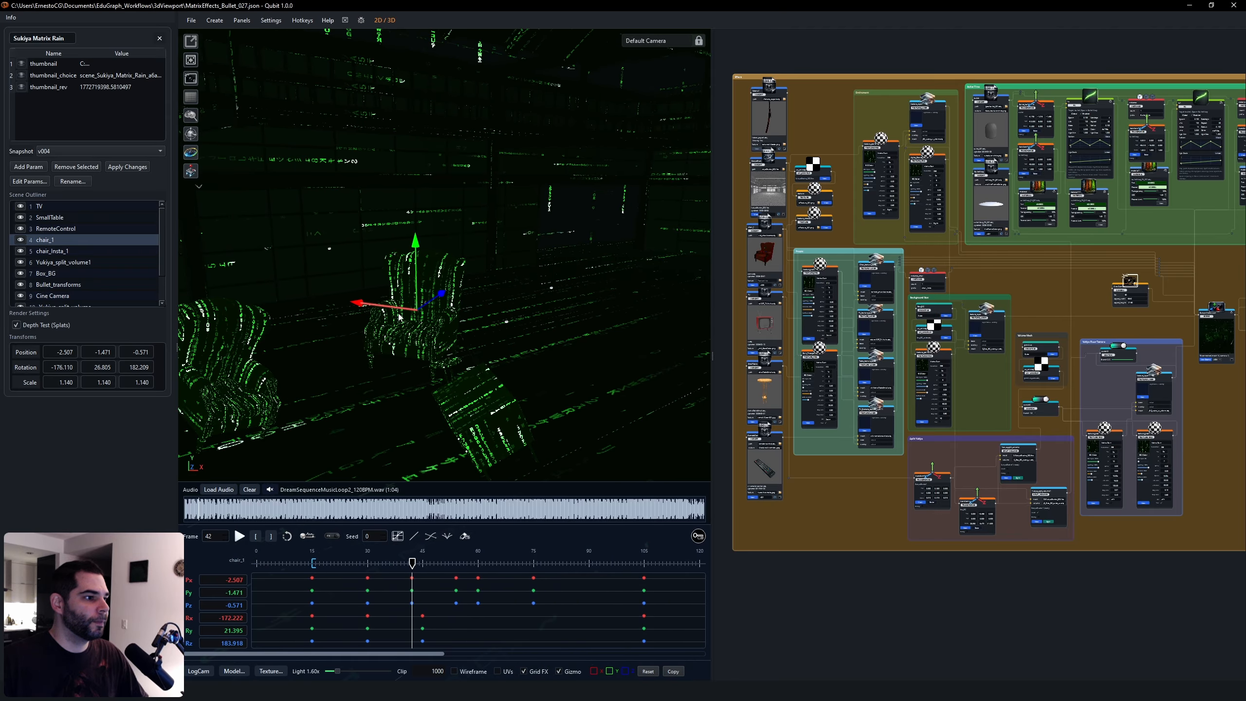
pyautogui.click(44, 251)
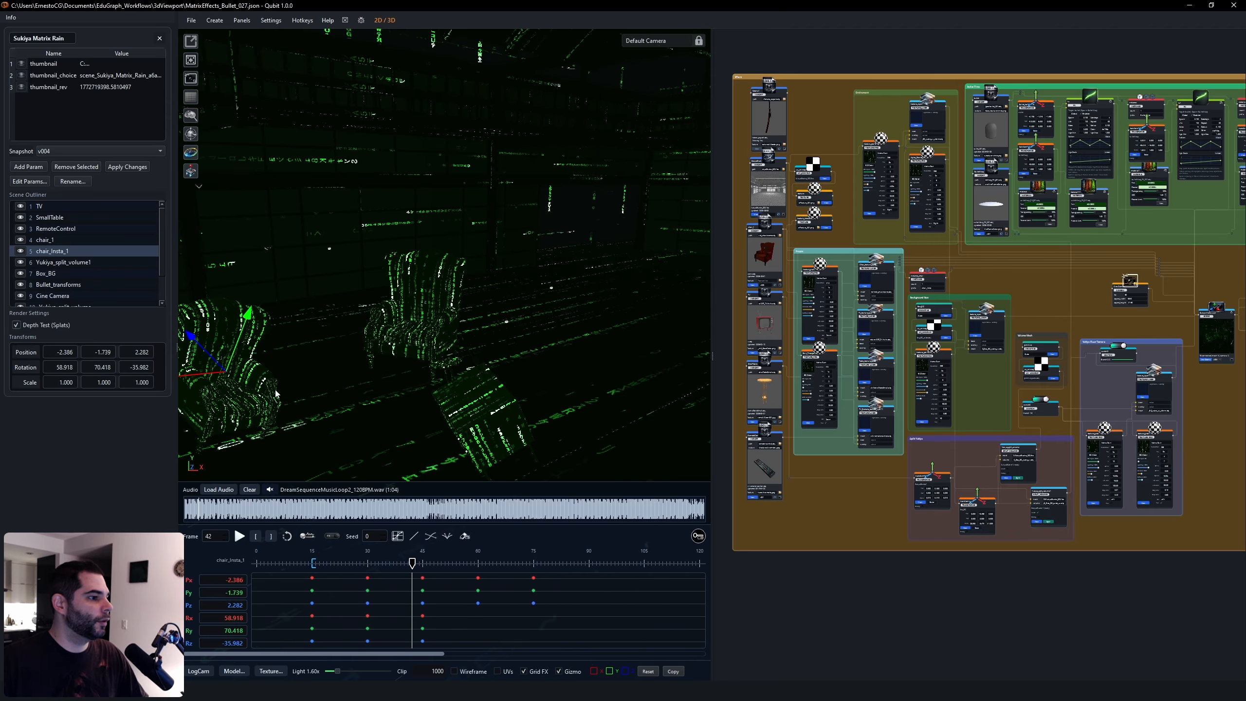
pyautogui.click(54, 262)
pyautogui.click(51, 274)
pyautogui.click(53, 284)
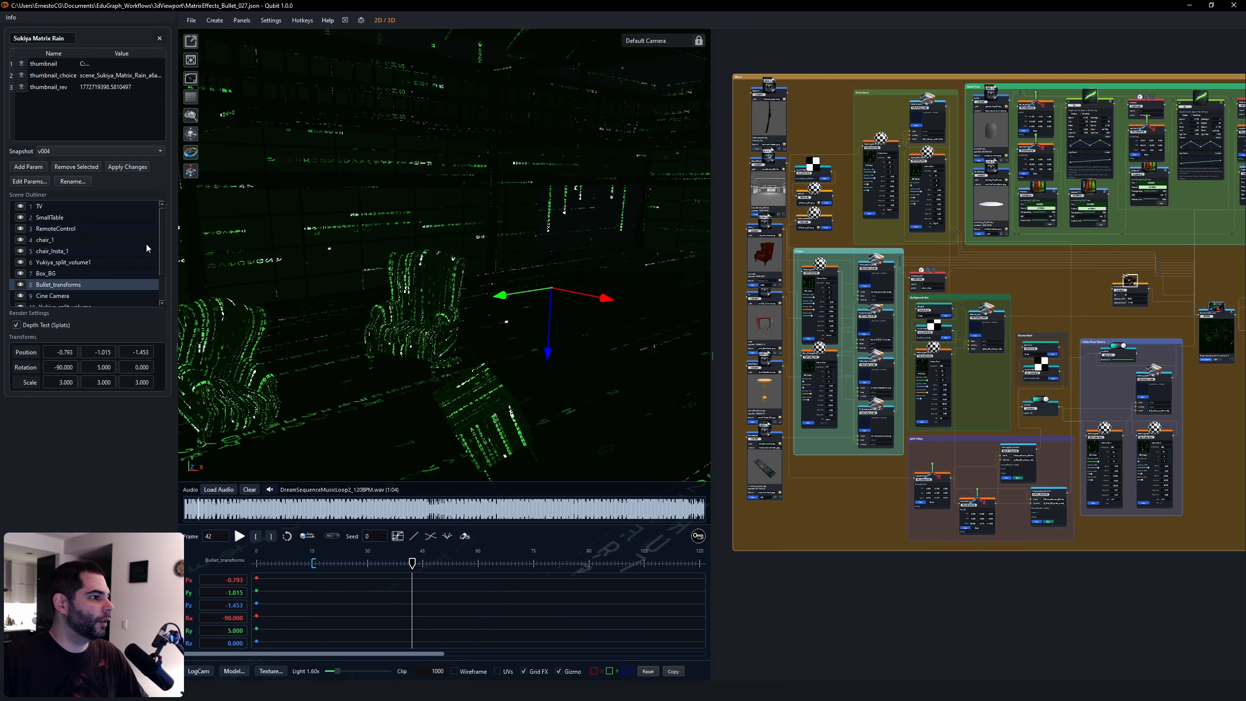
pyautogui.moveTo(164, 230); pyautogui.dragTo(160, 266)
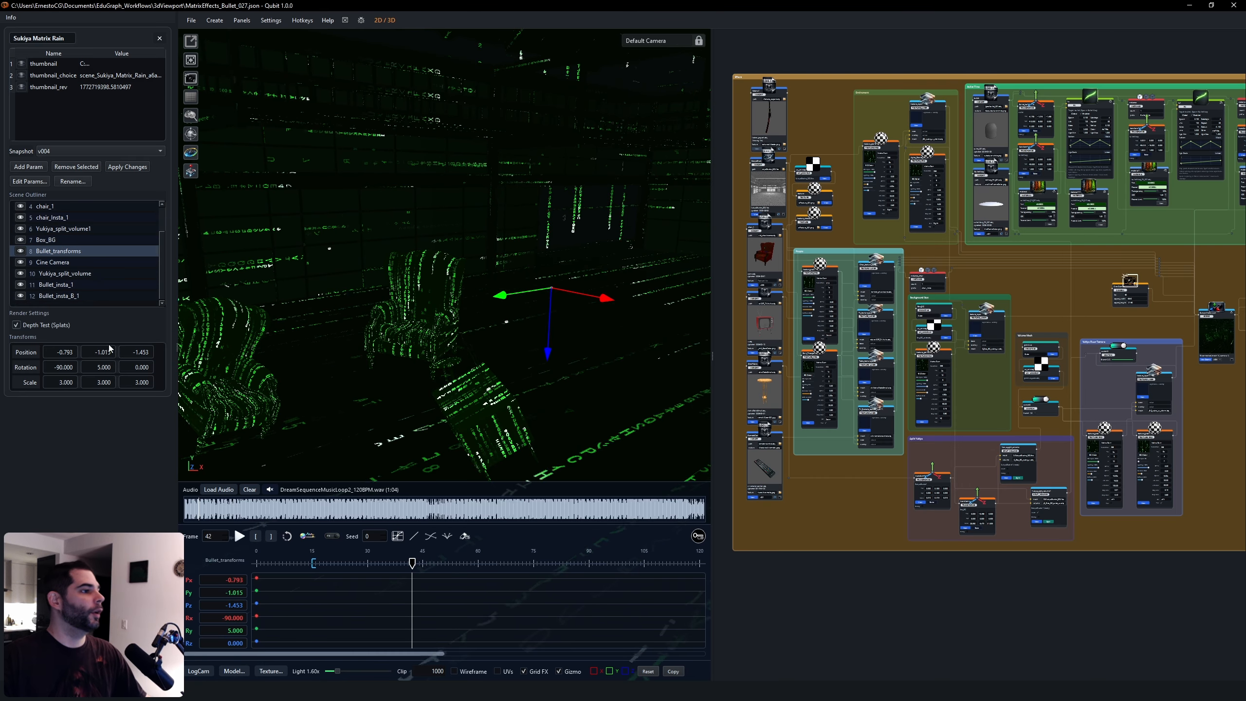
# Examine the node graph from the scene and output nodes to the Bullet Time group.
pyautogui.scroll(5, 965, 370)
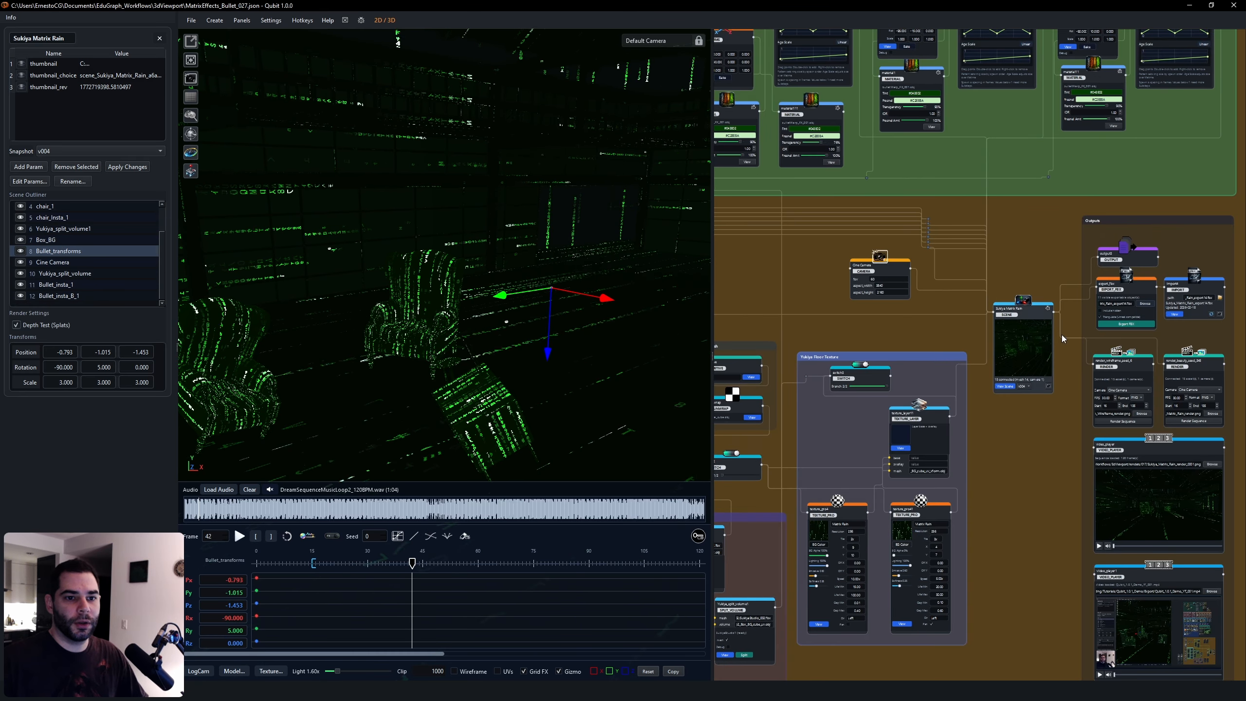
pyautogui.moveTo(927, 354); pyautogui.dragTo(1034, 396, button='middle')
pyautogui.moveTo(1105, 172); pyautogui.dragTo(971, 253, button='middle')
pyautogui.scroll(1, 951, 240)
pyautogui.moveTo(822, 335); pyautogui.dragTo(998, 364, button='middle')
# Scrub to frame 17, select chair_1 and look over its animation curves before returning to the keyframe view.
pyautogui.moveTo(325, 565); pyautogui.dragTo(319, 564)
pyautogui.click(405, 388)
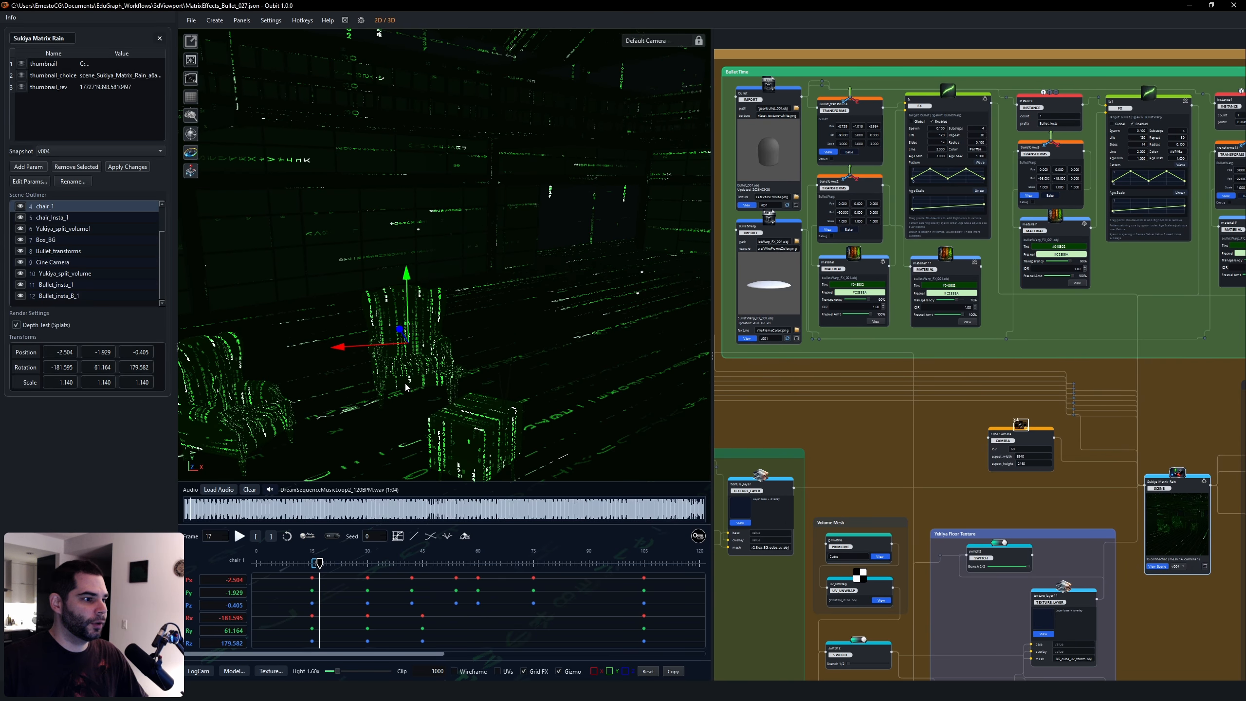
pyautogui.click(398, 536)
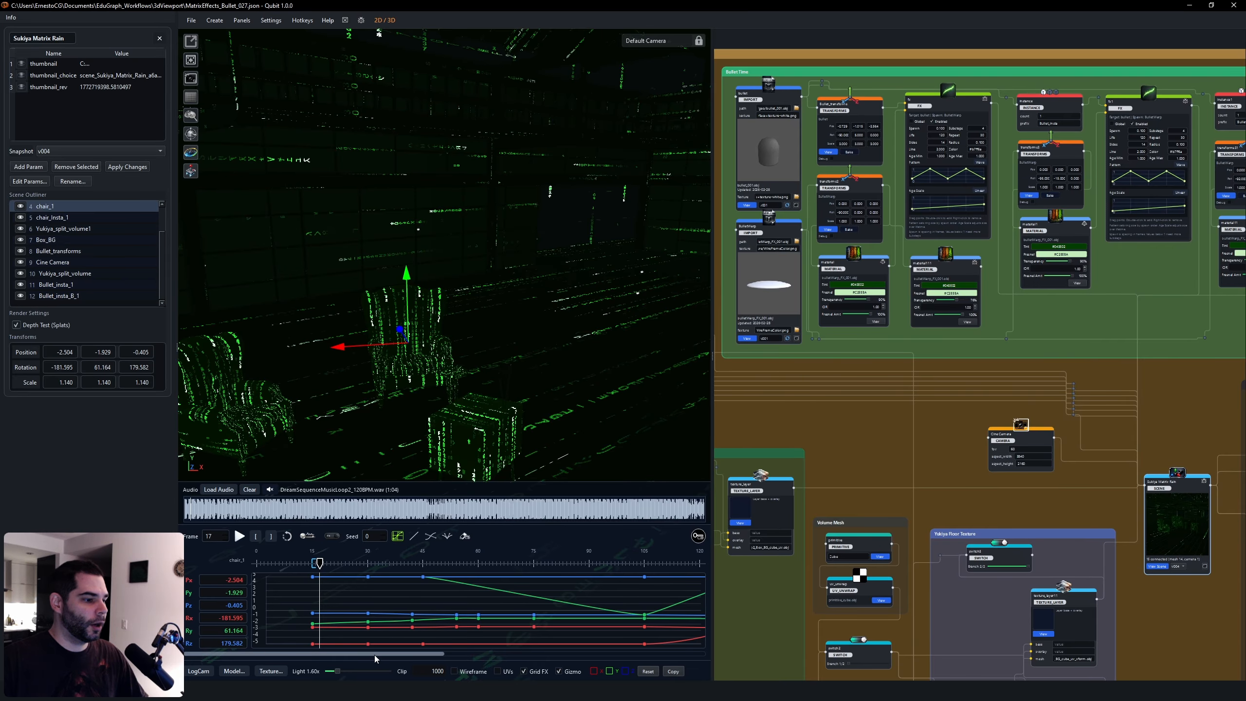
pyautogui.moveTo(401, 654)
pyautogui.mouseDown()
pyautogui.moveTo(454, 657)
pyautogui.moveTo(405, 657)
pyautogui.mouseUp()
pyautogui.click(398, 536)
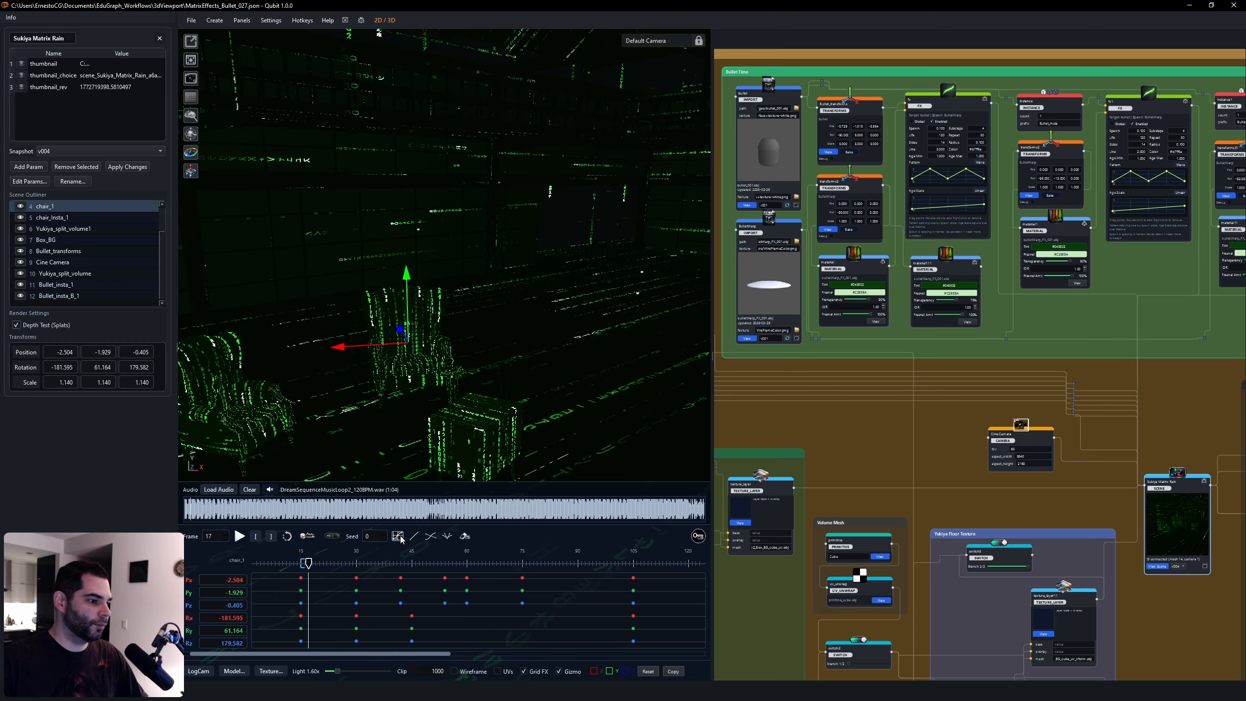
# Select all chair_1 keyframes at frame 15, retime them to about frame 16 and scrub to frame 18.
pyautogui.moveTo(406, 373)
pyautogui.mouseDown(button='middle')
pyautogui.moveTo(400, 314)
pyautogui.moveTo(418, 275)
pyautogui.moveTo(401, 374)
pyautogui.mouseUp(button='middle')
pyautogui.moveTo(324, 573); pyautogui.dragTo(294, 655)
pyautogui.click(302, 564)
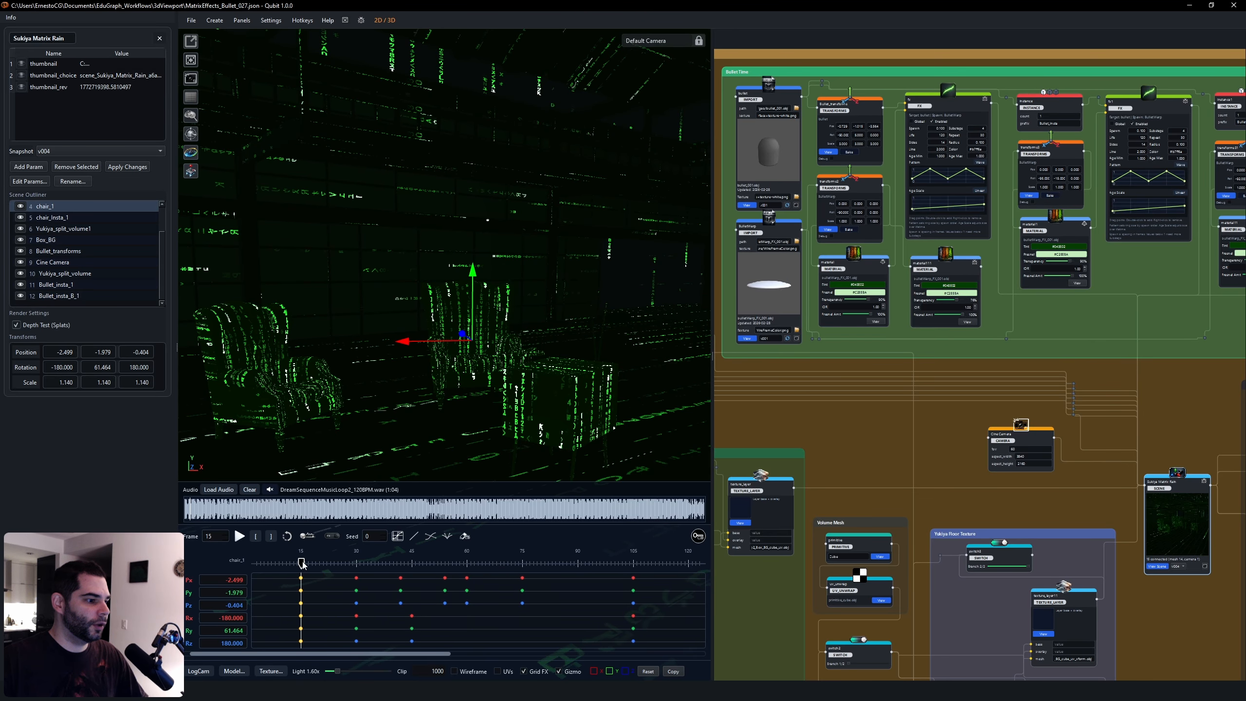
pyautogui.moveTo(302, 564); pyautogui.dragTo(320, 564)
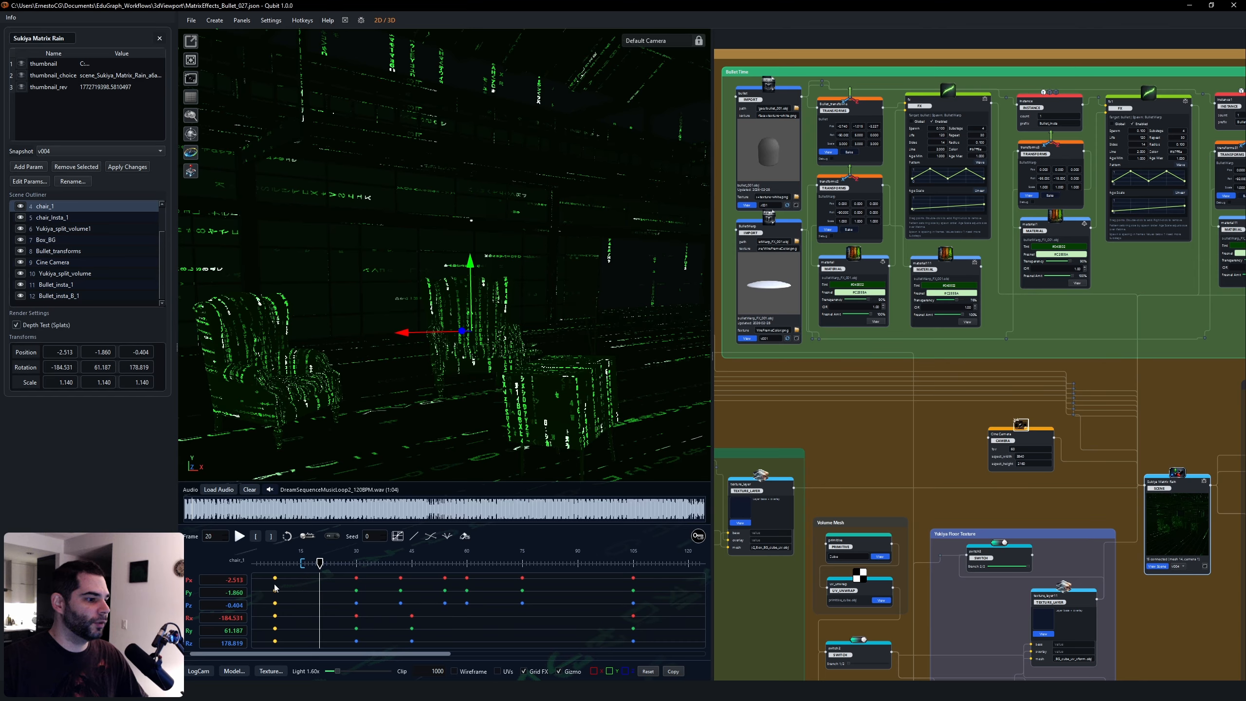
pyautogui.moveTo(275, 567); pyautogui.dragTo(332, 572)
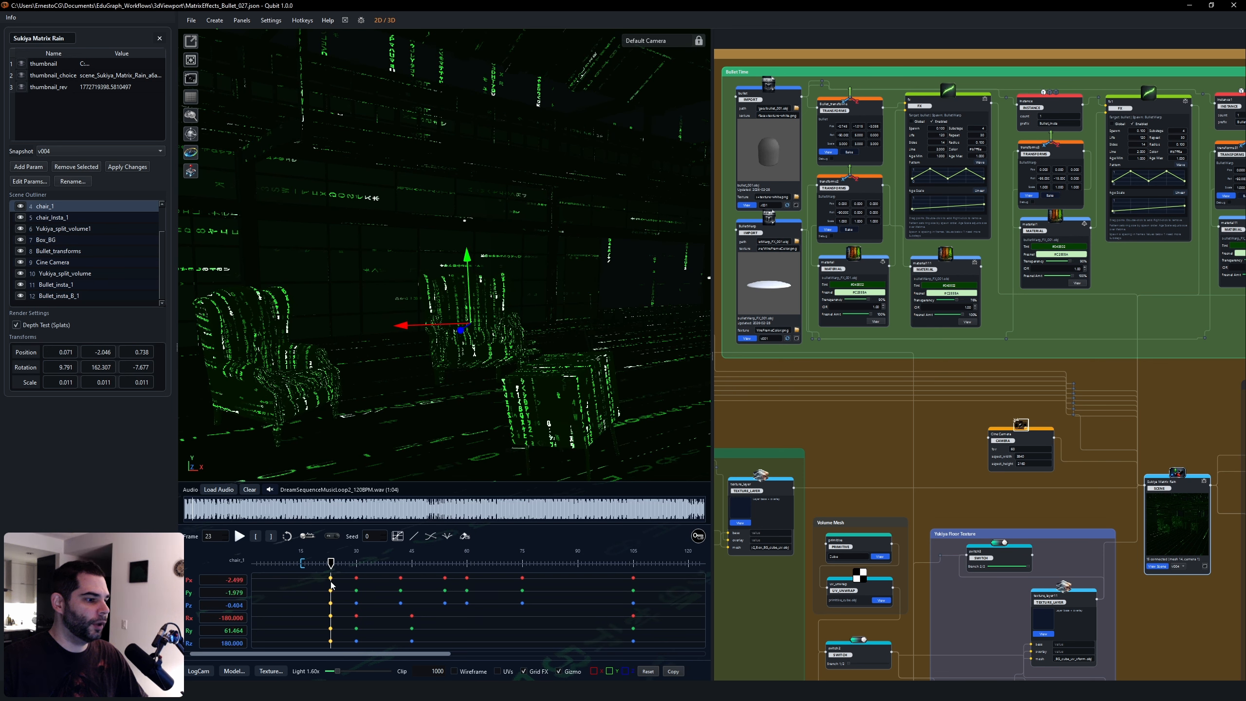
pyautogui.moveTo(330, 567); pyautogui.dragTo(332, 648)
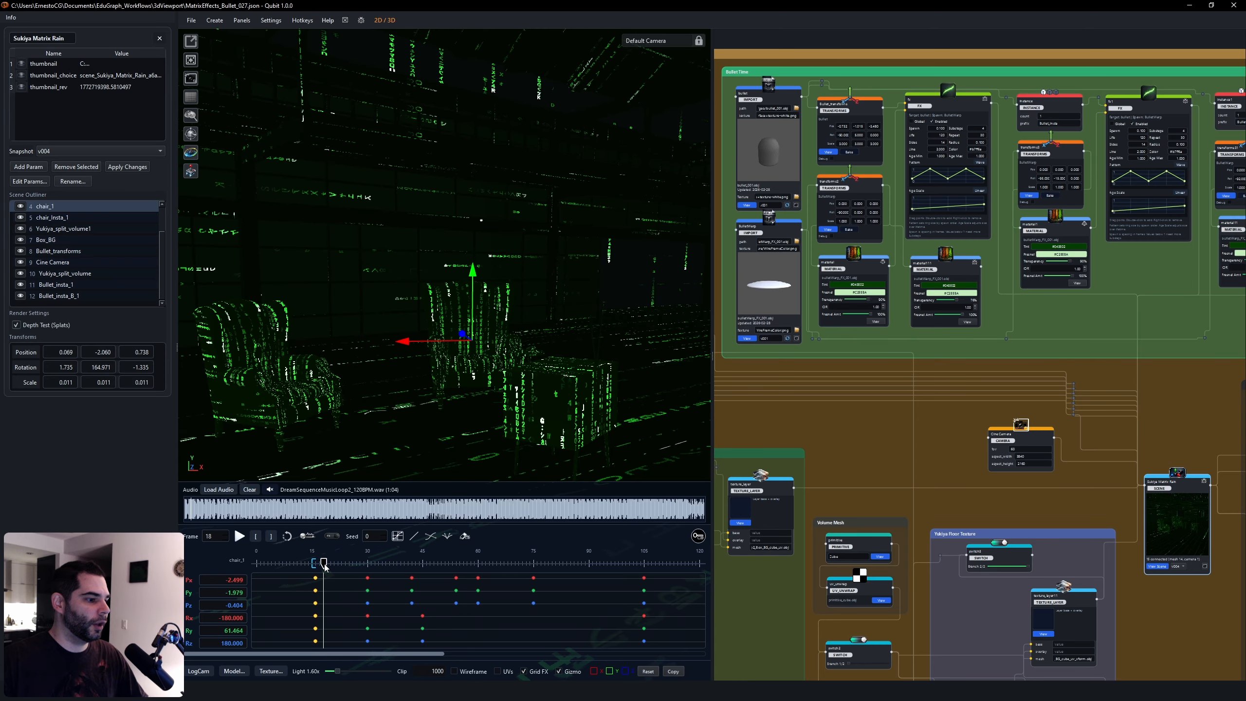
pyautogui.moveTo(324, 566)
pyautogui.mouseDown()
pyautogui.moveTo(312, 568)
pyautogui.moveTo(323, 570)
pyautogui.mouseUp()
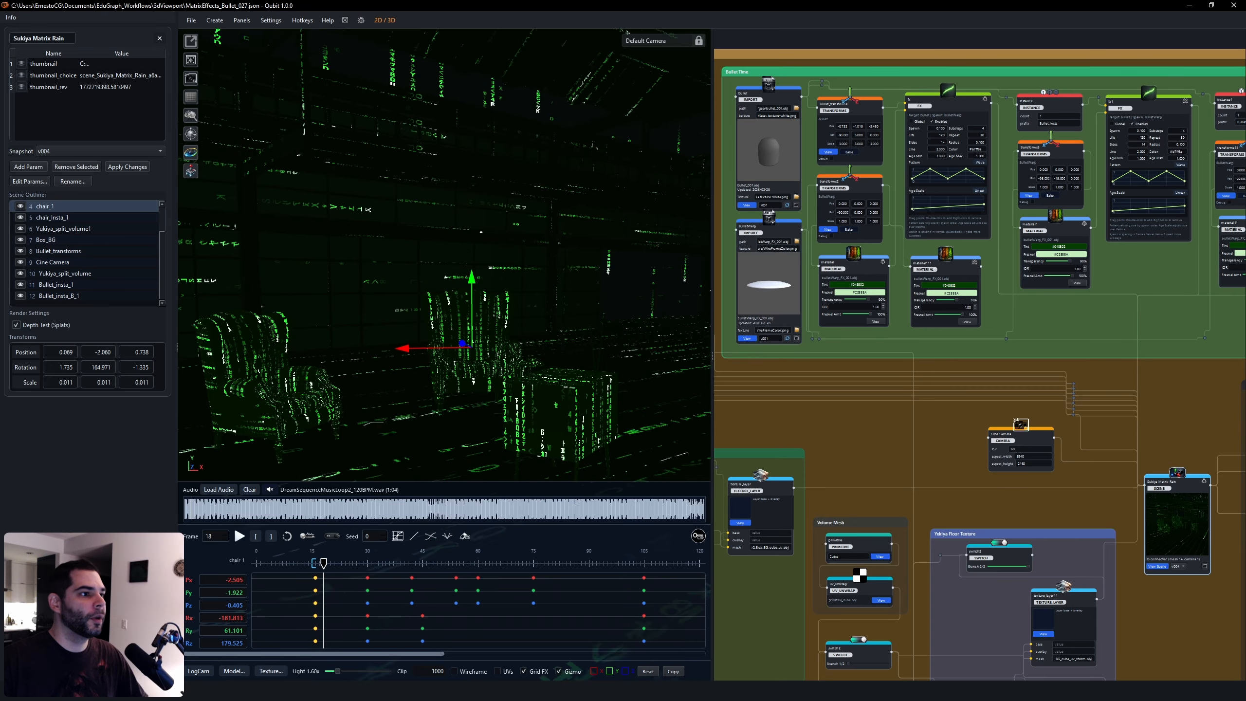
# Select the flying bullet Bullet_insta_1 and show its animation curves around its final keyframe.
pyautogui.moveTo(444, 275); pyautogui.dragTo(430, 340, button='middle')
pyautogui.scroll(3, 430, 340)
pyautogui.click(371, 260)
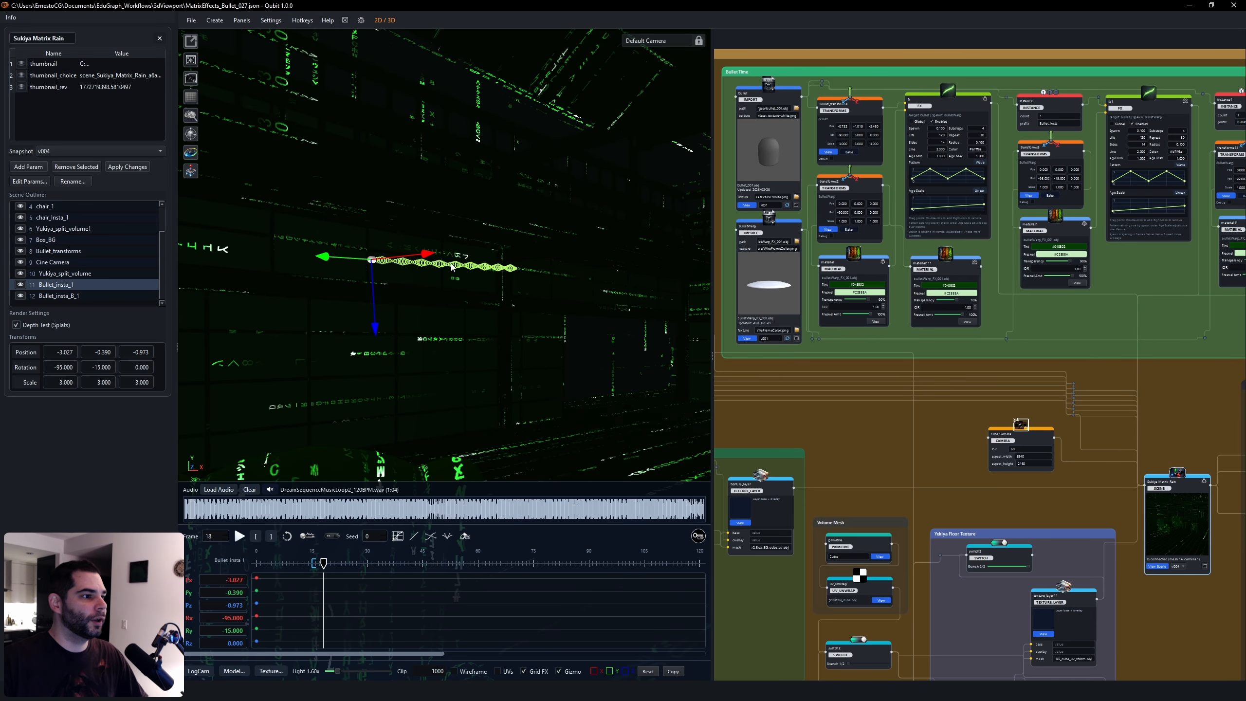
pyautogui.moveTo(335, 655); pyautogui.dragTo(442, 662)
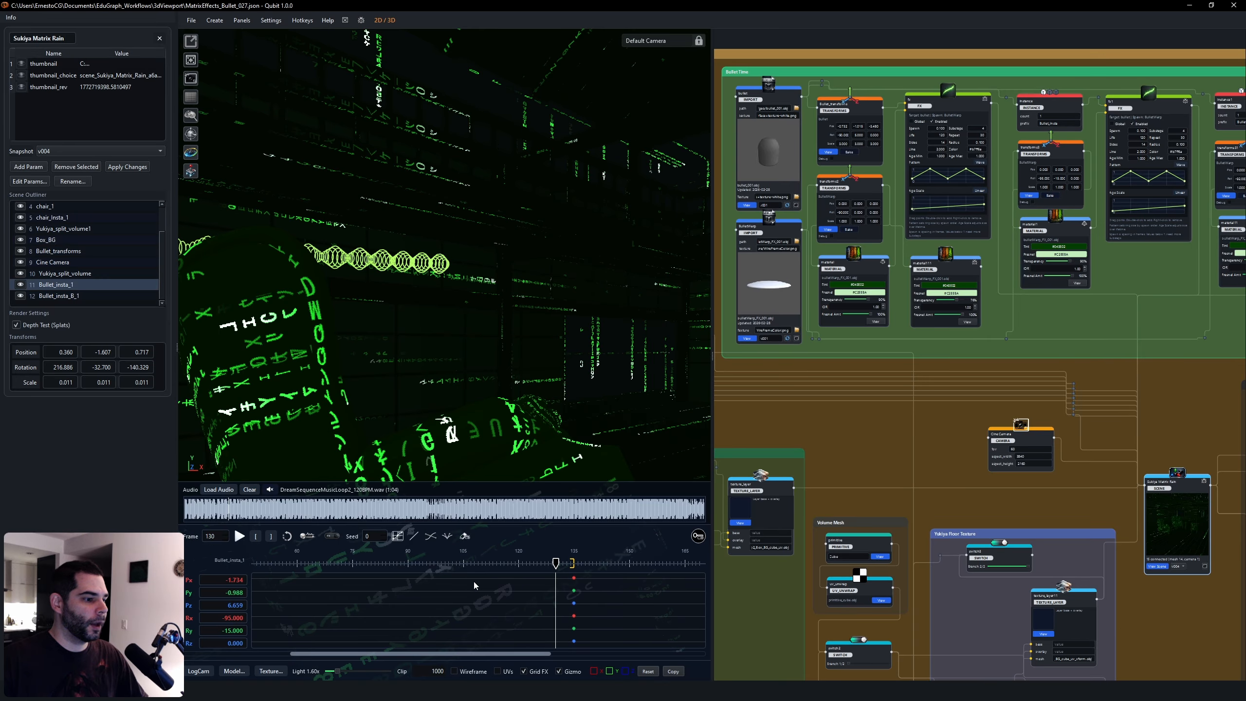
pyautogui.press('Tab')
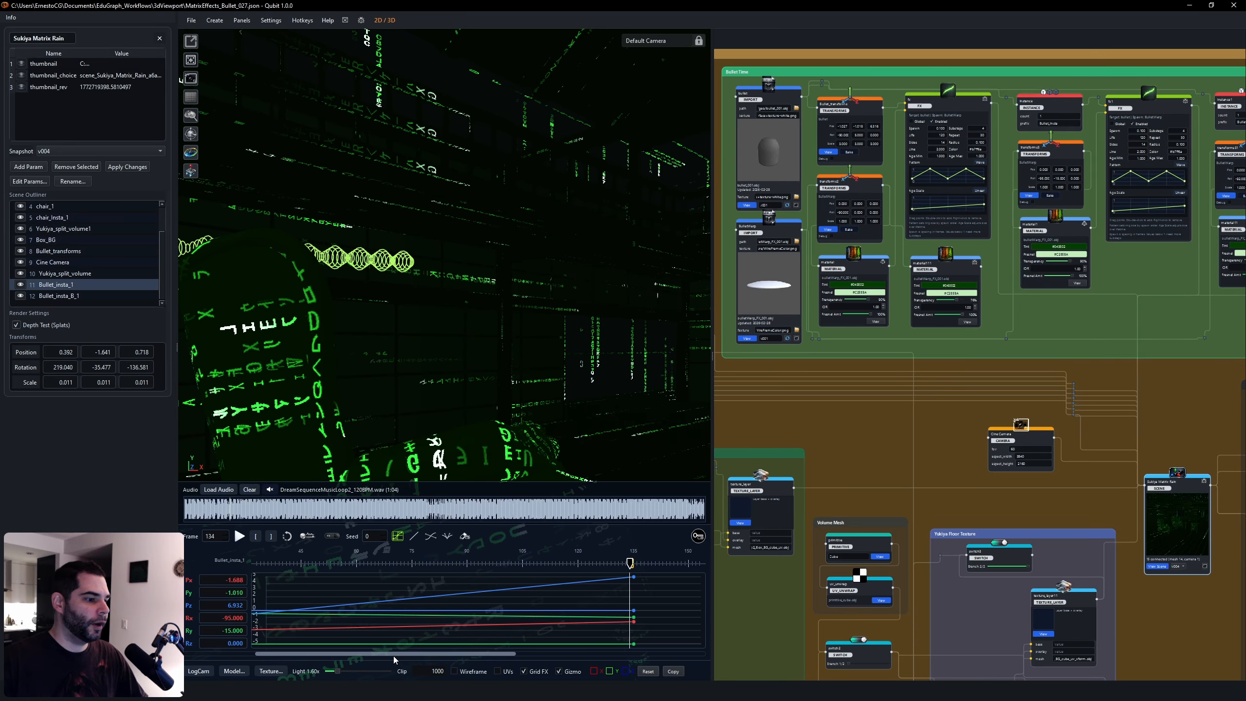
pyautogui.moveTo(446, 657); pyautogui.dragTo(502, 657)
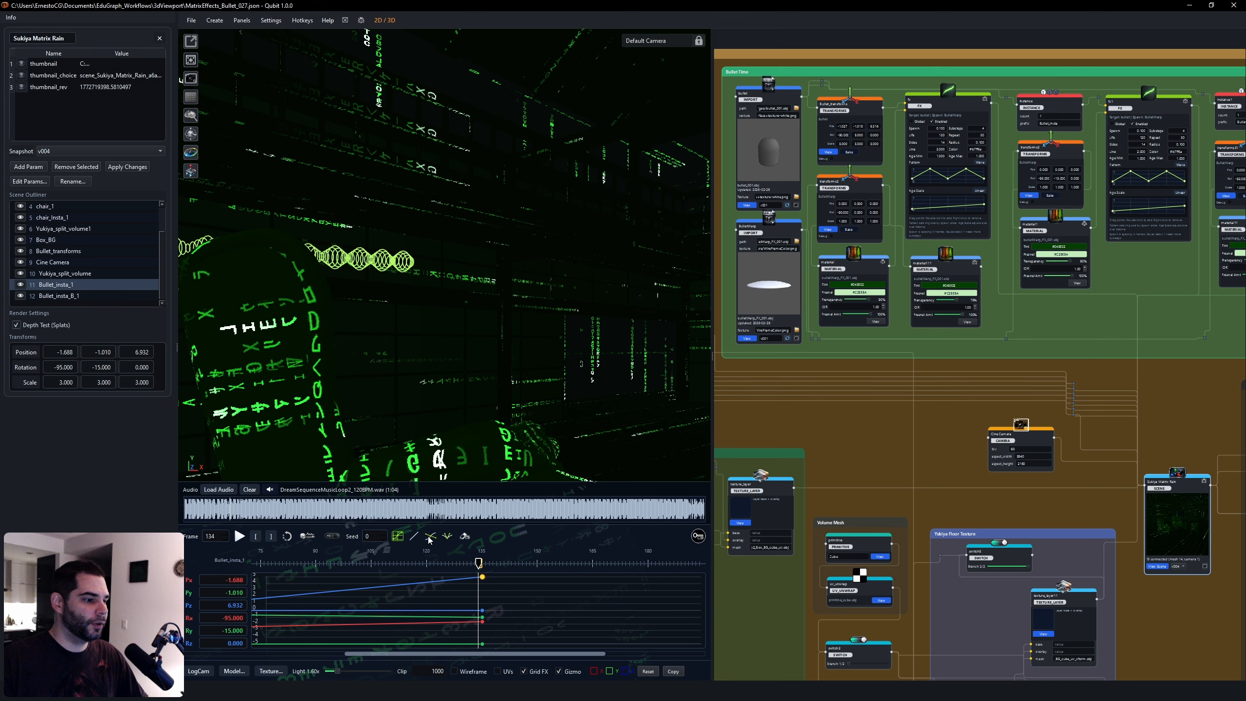
# Reshape the tangents of Bullet_insta_1's last Z-position keyframe in different tangent modes, finishing with linear interpolation.
pyautogui.moveTo(467, 577); pyautogui.dragTo(426, 572)
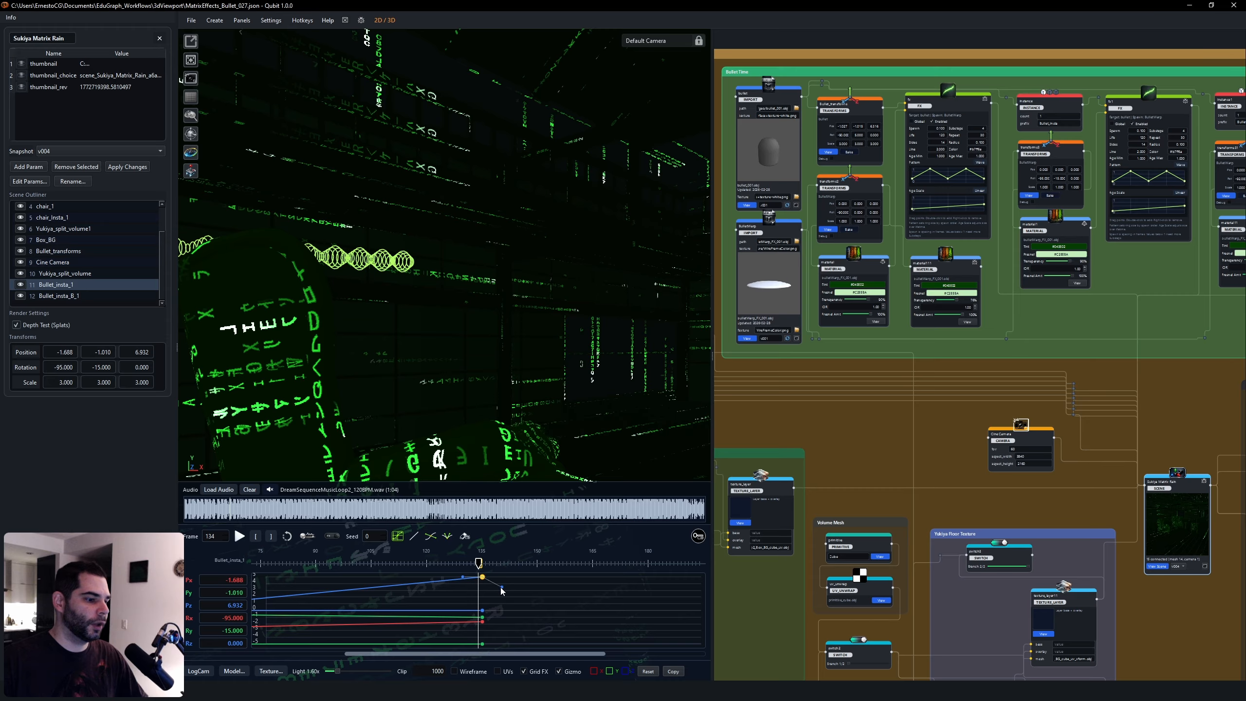
pyautogui.moveTo(496, 589); pyautogui.dragTo(515, 595)
pyautogui.click(435, 539)
pyautogui.moveTo(469, 578); pyautogui.dragTo(452, 589)
pyautogui.click(449, 594)
pyautogui.click(451, 577)
pyautogui.click(414, 538)
# Look at chair_1's curves at frame 102, and bring up the Cine Camera's curves and node parameters.
pyautogui.moveTo(373, 411); pyautogui.dragTo(339, 401, button='right')
pyautogui.click(427, 338)
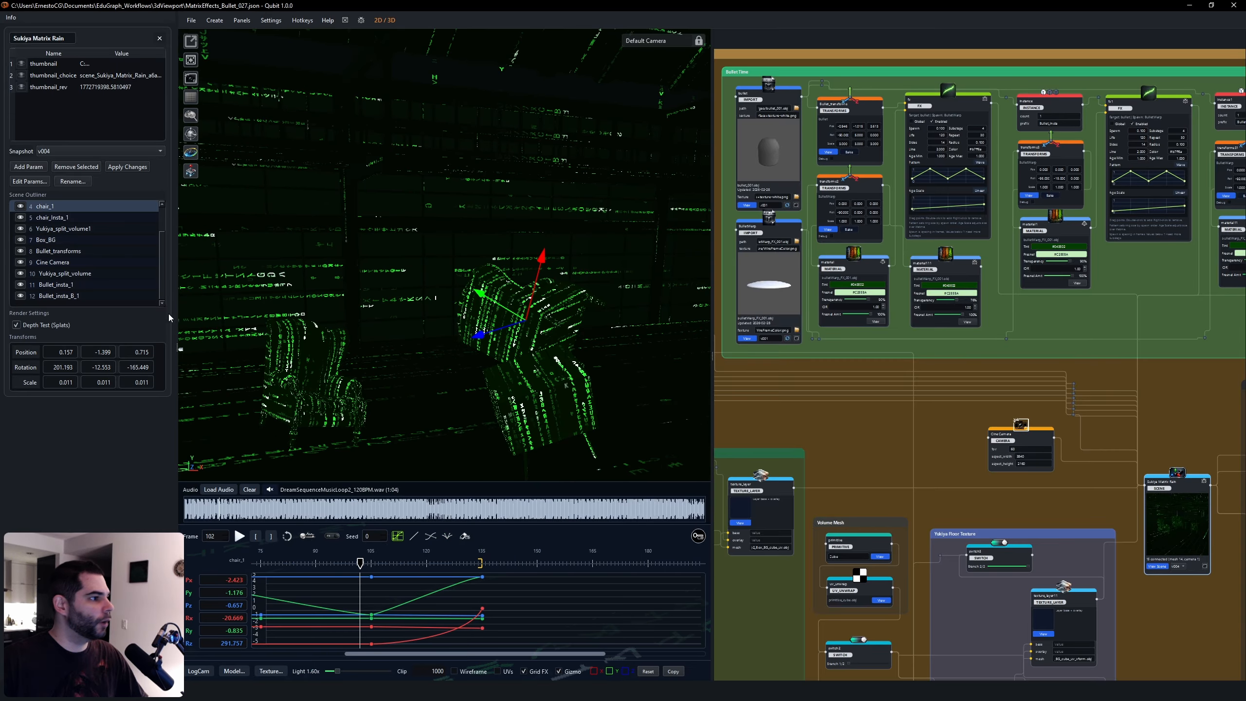
pyautogui.click(56, 264)
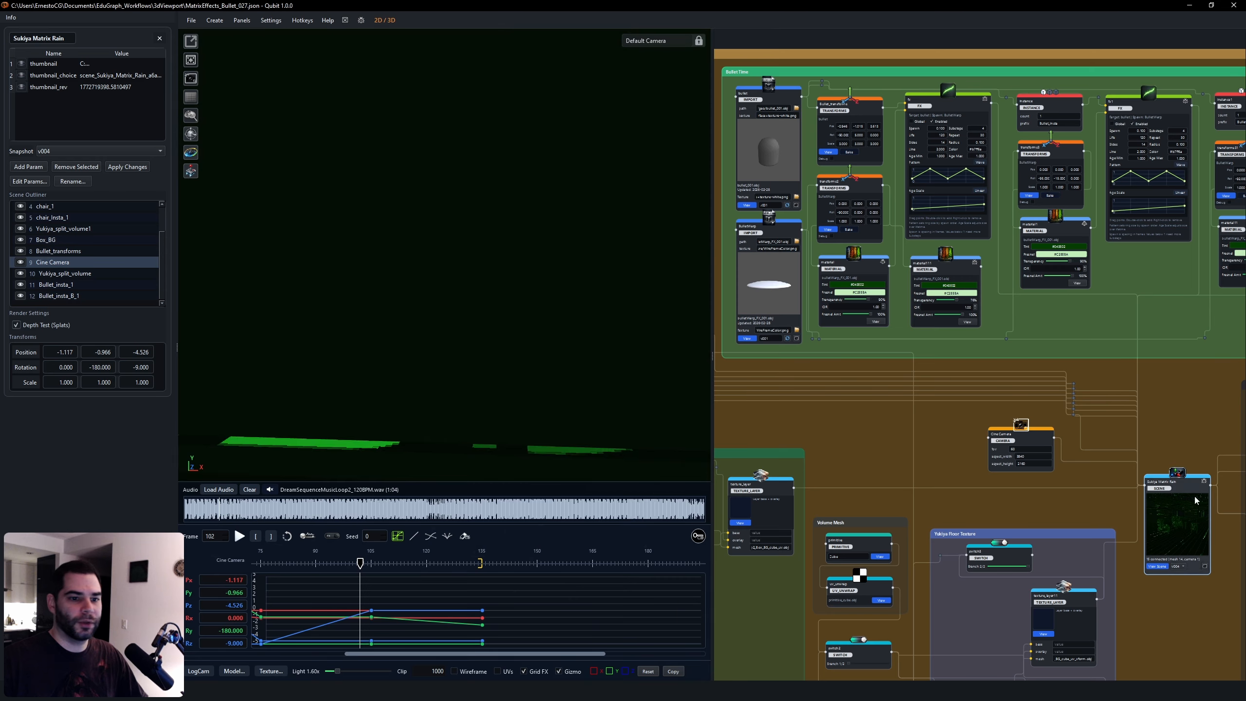
pyautogui.scroll(2, 1050, 493)
pyautogui.scroll(1, 1051, 494)
pyautogui.click(1038, 420)
# Try moving the Cine Camera upward at frame 102 to about -1.152, -0.159, -4.864.
pyautogui.moveTo(527, 292); pyautogui.dragTo(465, 302, button='right')
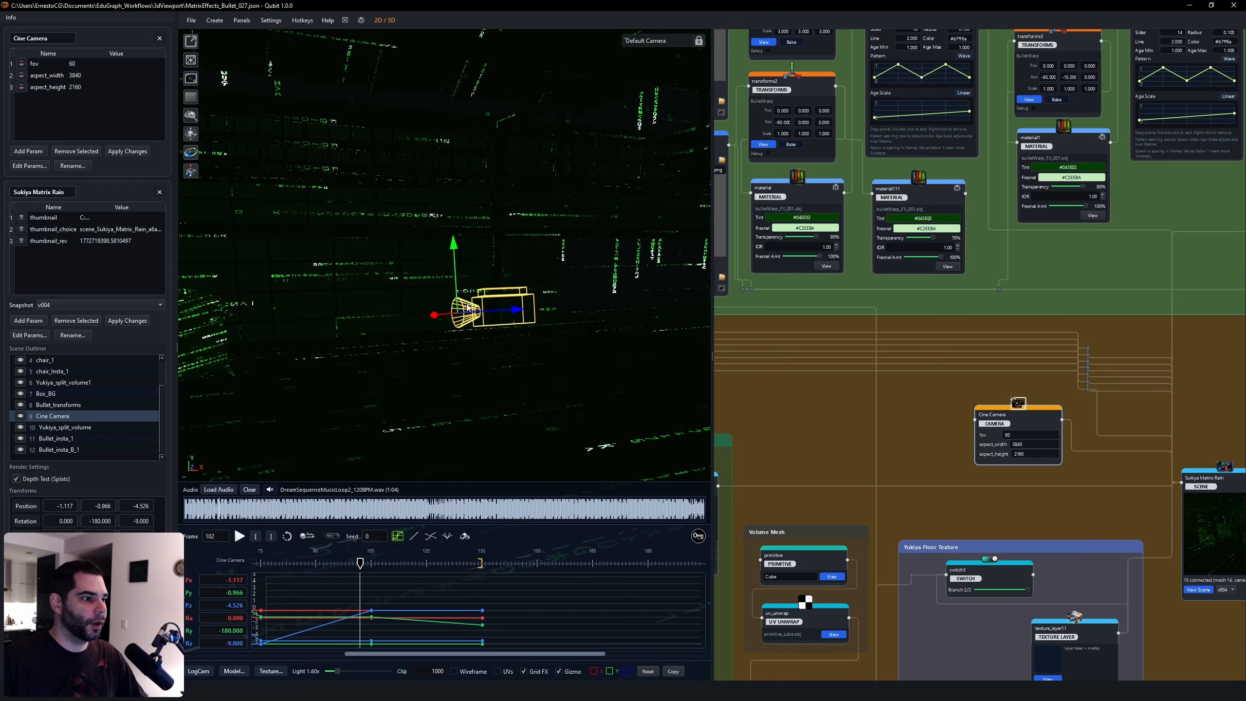
pyautogui.moveTo(461, 313); pyautogui.dragTo(483, 237)
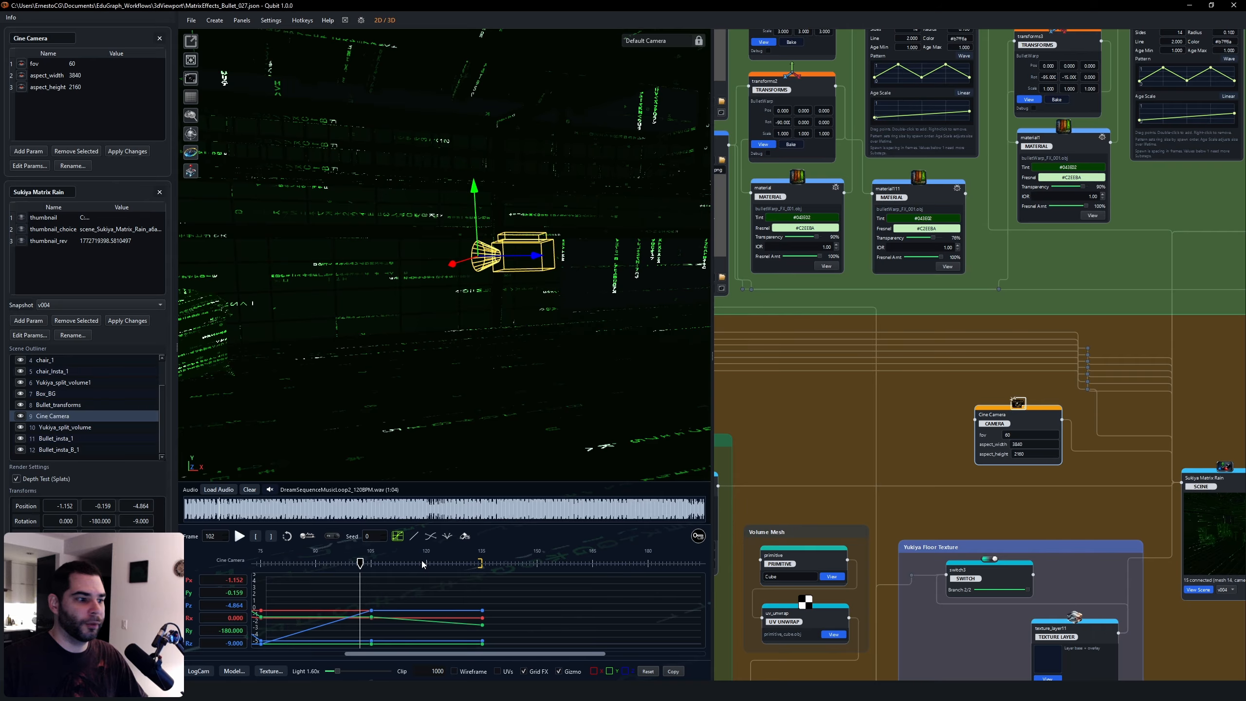
# Scrub the camera animation back to frame 0 and examine the Cine Camera from several angles in the viewport.
pyautogui.moveTo(455, 655); pyautogui.dragTo(364, 653)
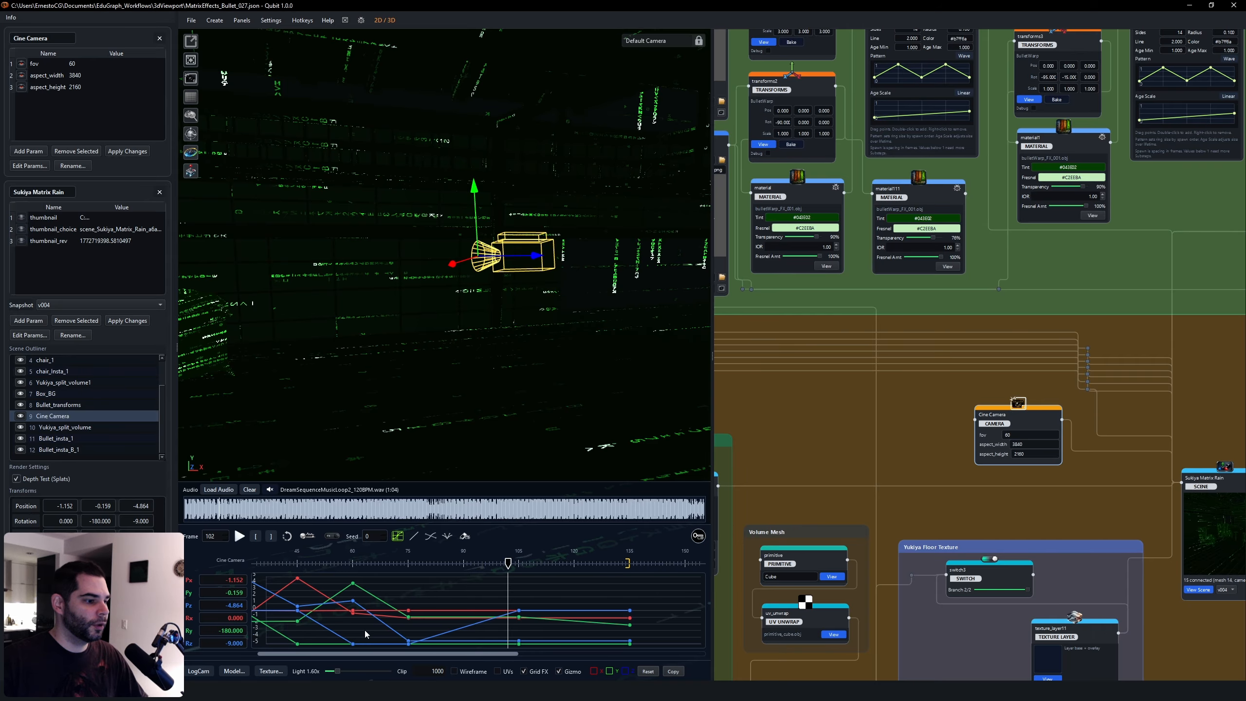
pyautogui.moveTo(354, 564); pyautogui.dragTo(257, 565)
pyautogui.moveTo(367, 653); pyautogui.dragTo(347, 654)
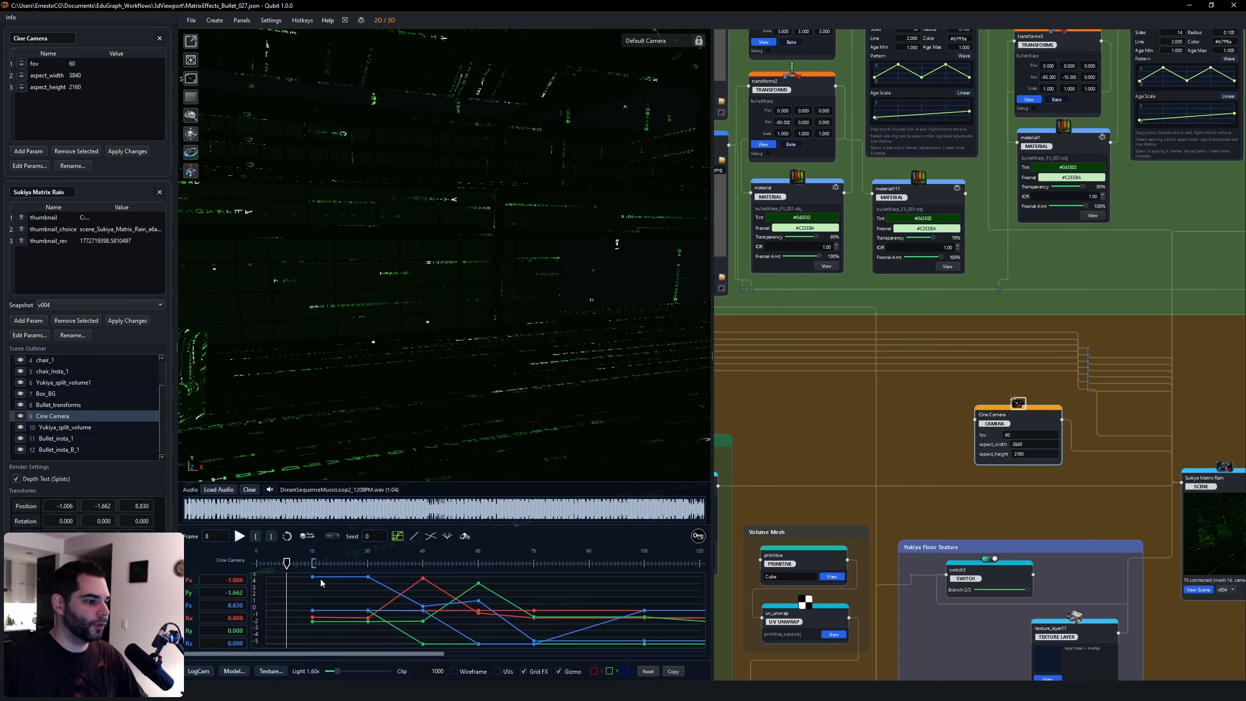
pyautogui.moveTo(286, 566); pyautogui.dragTo(256, 566)
pyautogui.moveTo(295, 373); pyautogui.dragTo(246, 225)
pyautogui.click(195, 173)
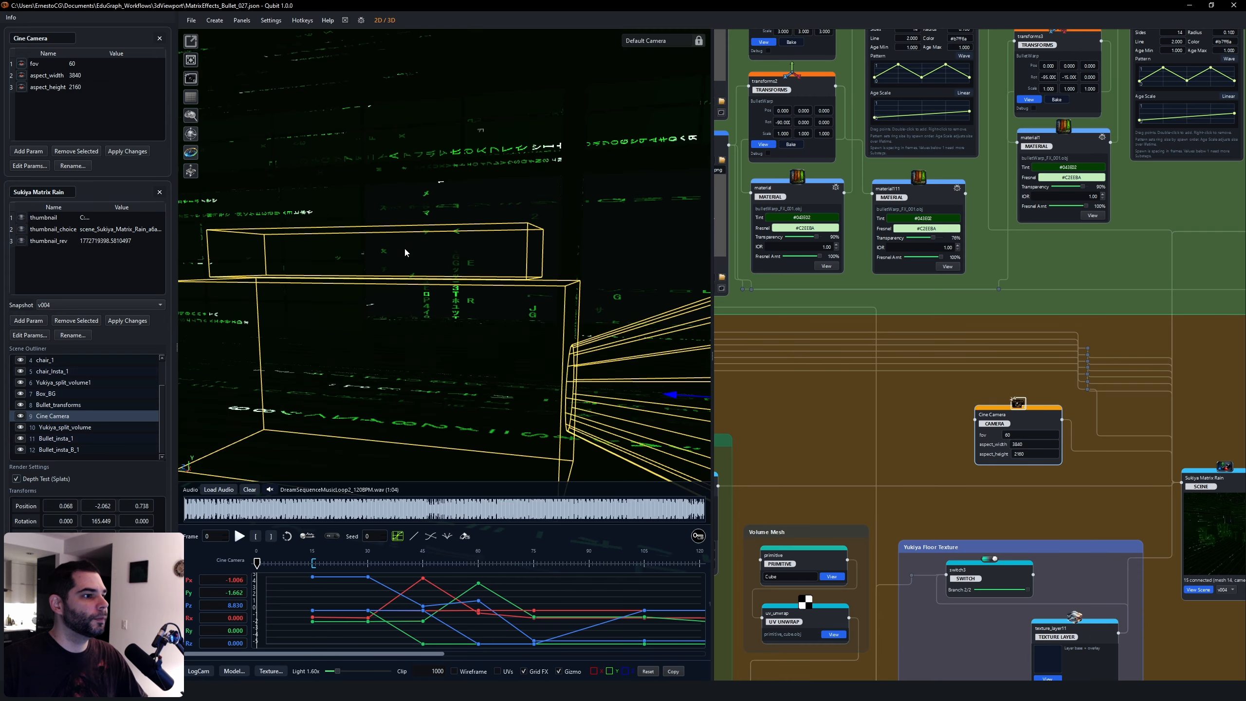
pyautogui.scroll(-6, 445, 335)
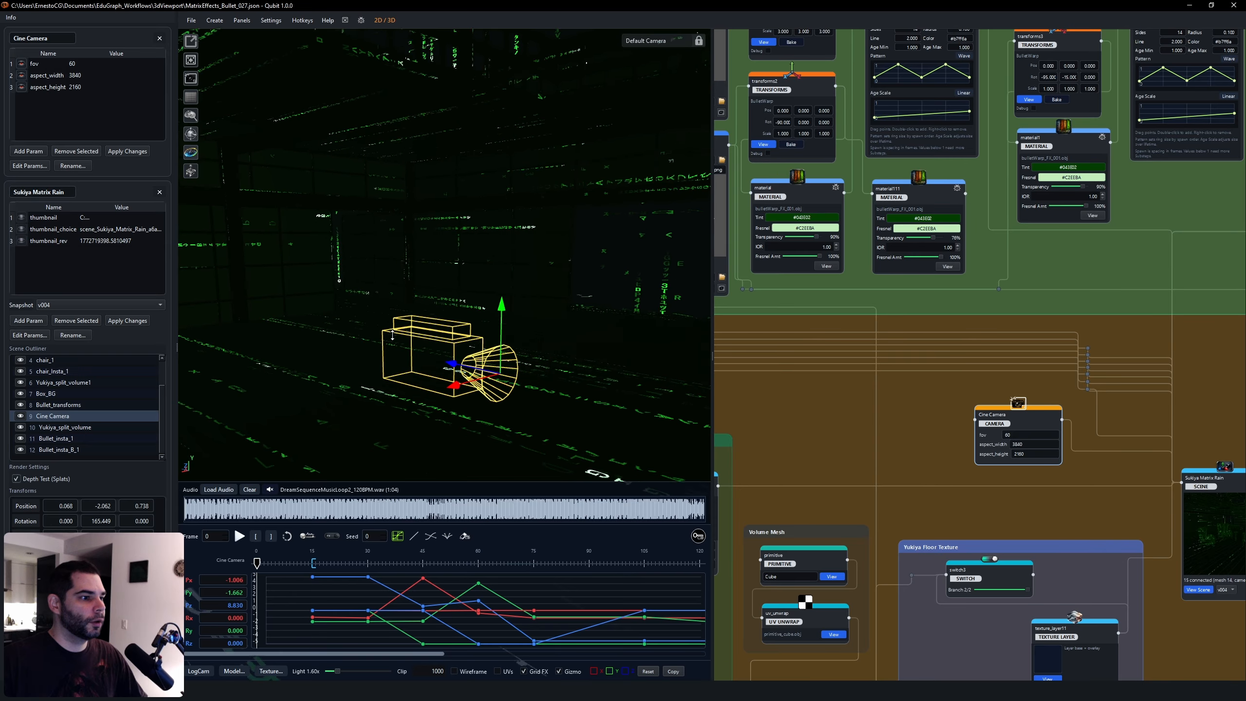
pyautogui.moveTo(445, 335); pyautogui.dragTo(501, 334)
pyautogui.moveTo(501, 334); pyautogui.dragTo(452, 357, button='right')
pyautogui.moveTo(452, 356); pyautogui.dragTo(288, 366)
# Raise the Cine Camera to a Y position of about 0.286 at frame 23 and set a keyframe.
pyautogui.moveTo(320, 578)
pyautogui.mouseDown()
pyautogui.moveTo(400, 575)
pyautogui.moveTo(342, 578)
pyautogui.mouseUp()
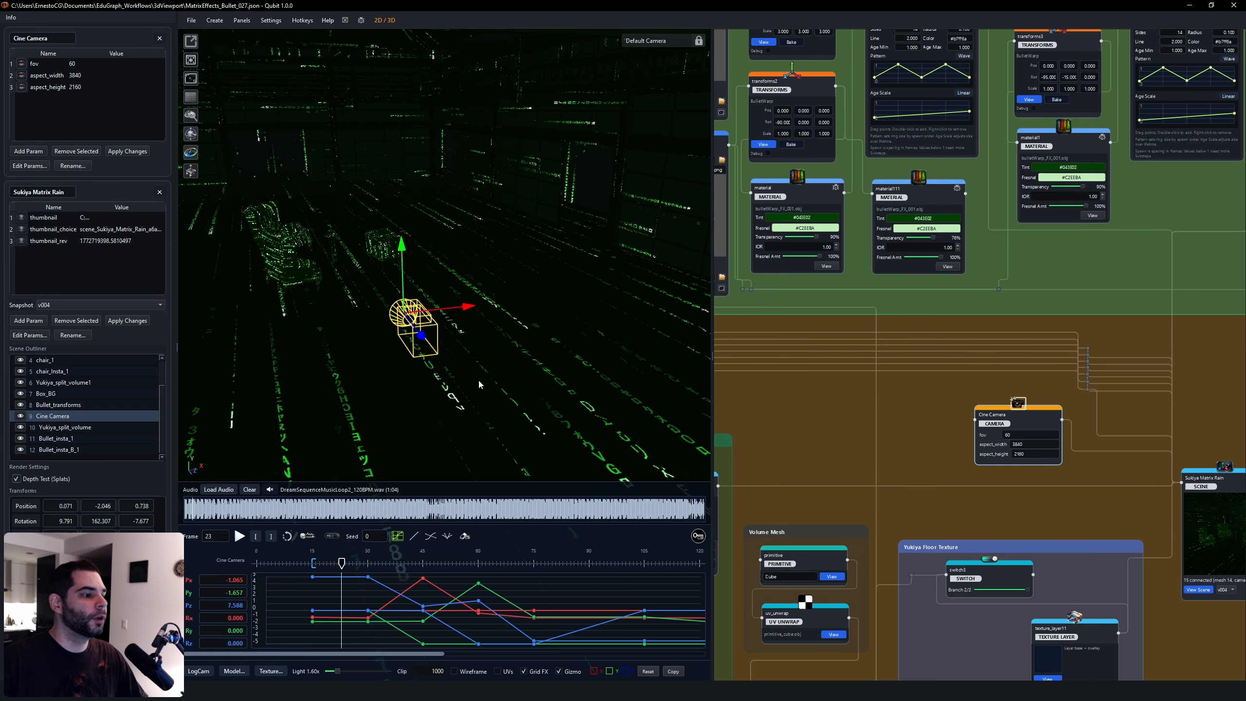
pyautogui.moveTo(402, 247); pyautogui.dragTo(398, 105)
pyautogui.click(698, 536)
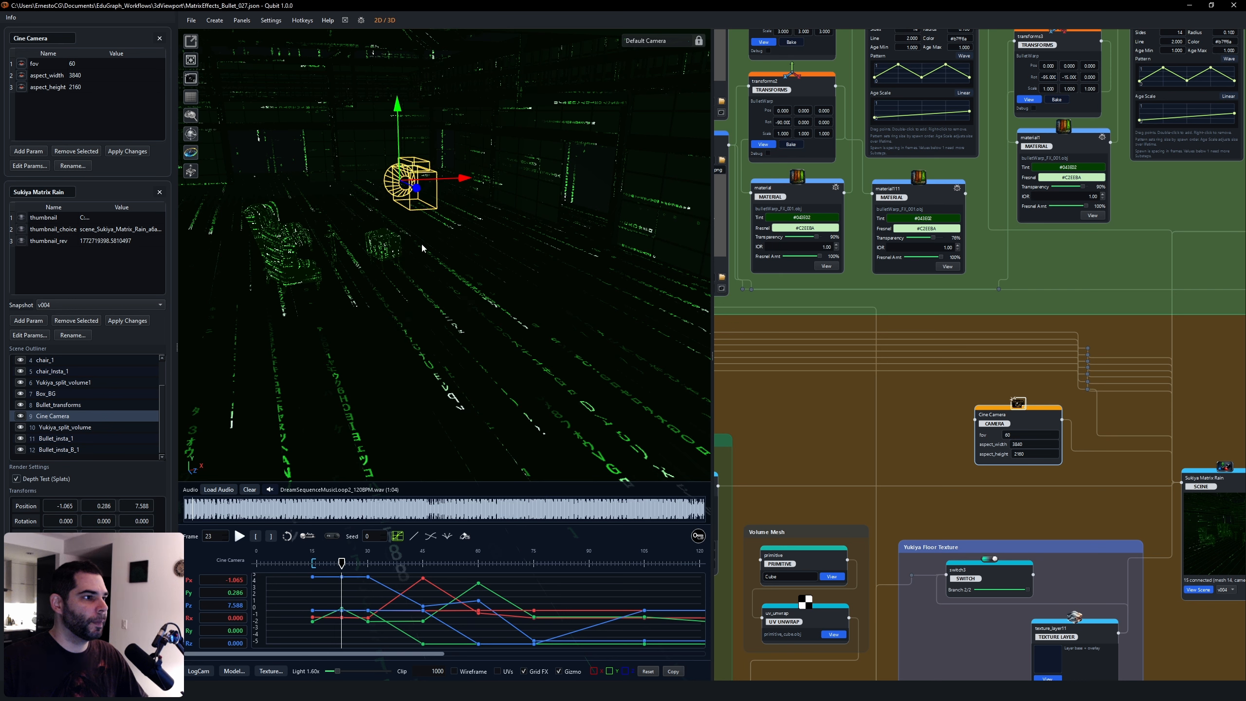
# Smooth the Cine Camera's keyframes from frame 15 to the new Y-position peak and adjust the peak's tangent handles.
pyautogui.moveTo(342, 613); pyautogui.dragTo(306, 635)
pyautogui.click(432, 537)
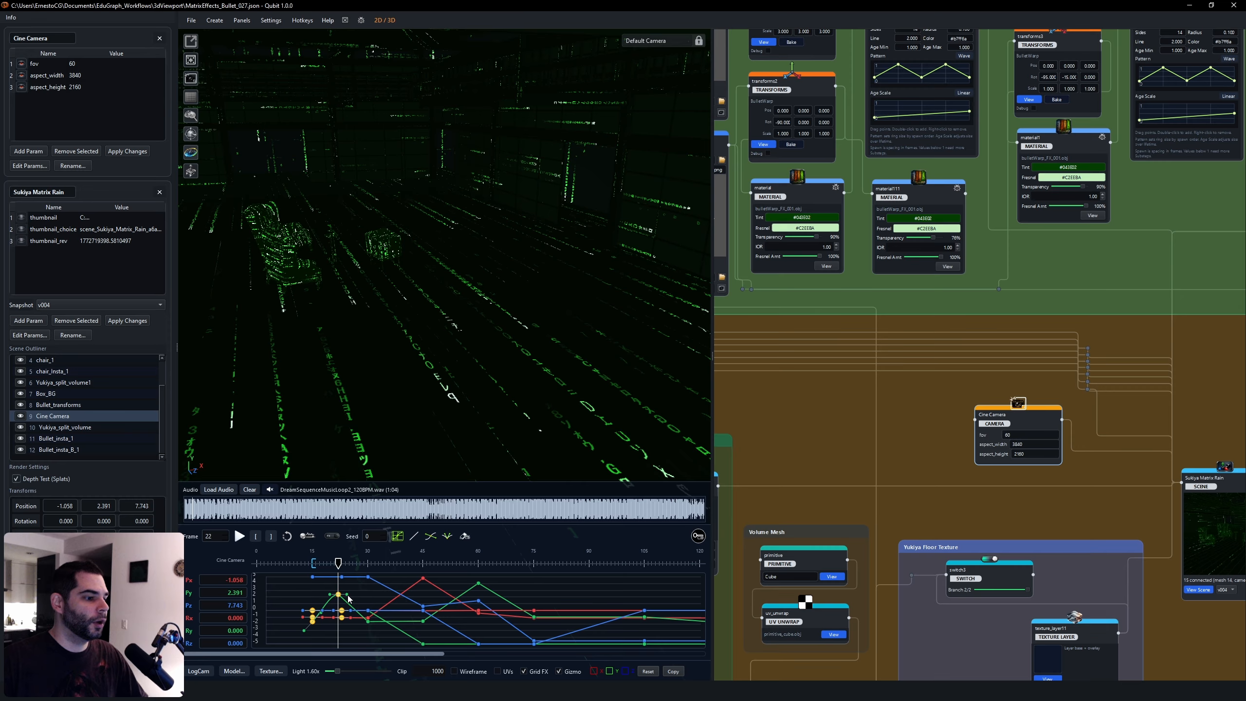
pyautogui.moveTo(347, 594); pyautogui.dragTo(364, 594)
pyautogui.moveTo(355, 593); pyautogui.dragTo(316, 594)
# Smooth the Cine Camera's Y-position keyframe at frame 30 and shift the raised peak keyframe to about frame 25.
pyautogui.click(368, 621)
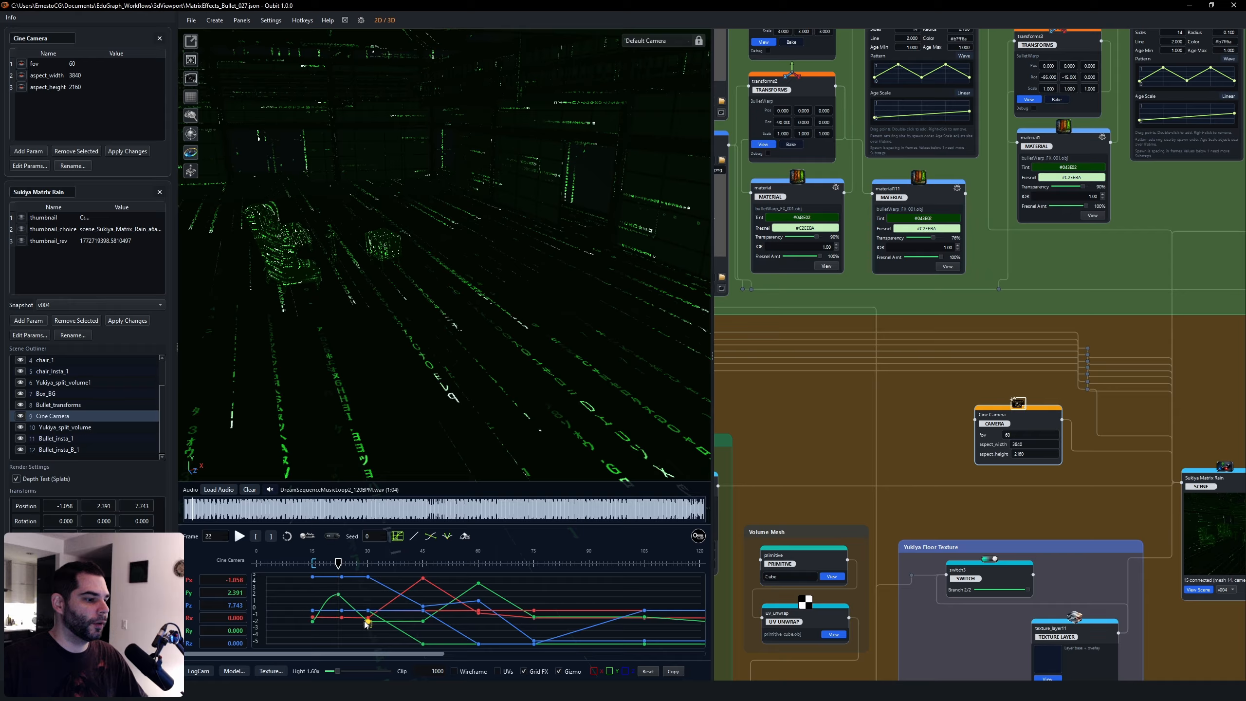
pyautogui.click(434, 541)
pyautogui.moveTo(356, 618); pyautogui.dragTo(337, 565)
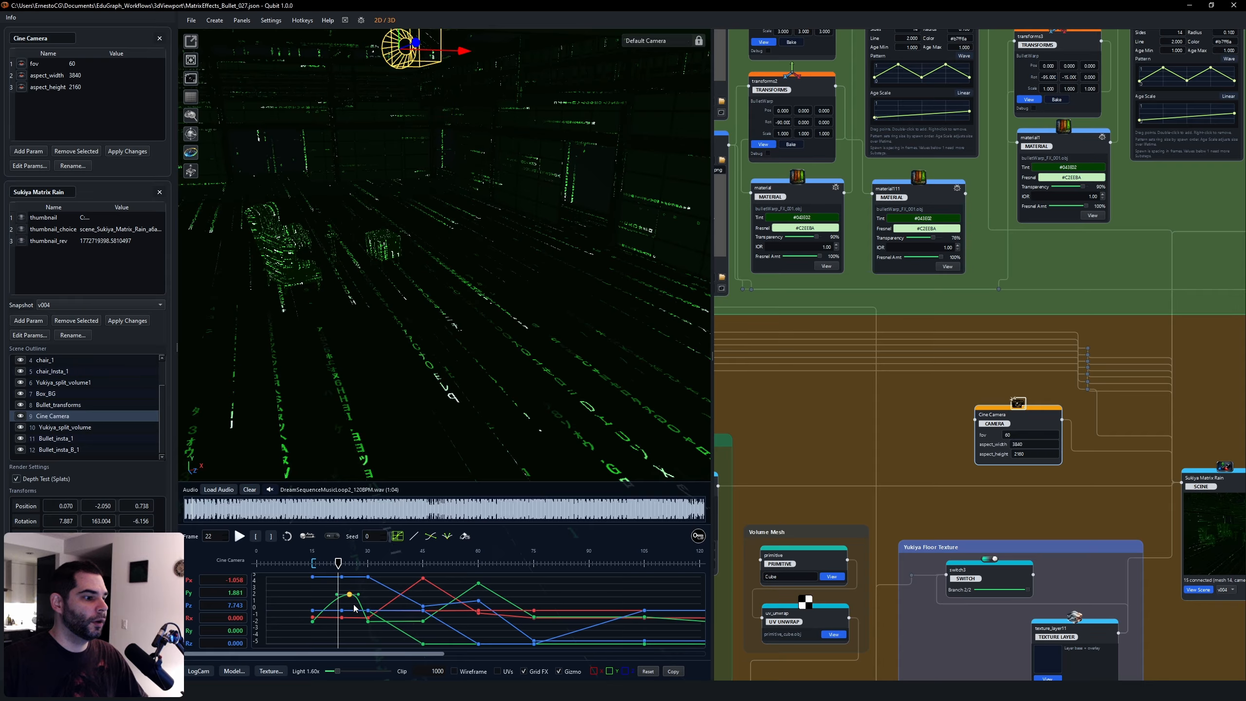
# Delete the Cine Camera's raised Y-position peak keyframe and set its Y-position keyframe at frame 30 to linear interpolation.
pyautogui.click(464, 537)
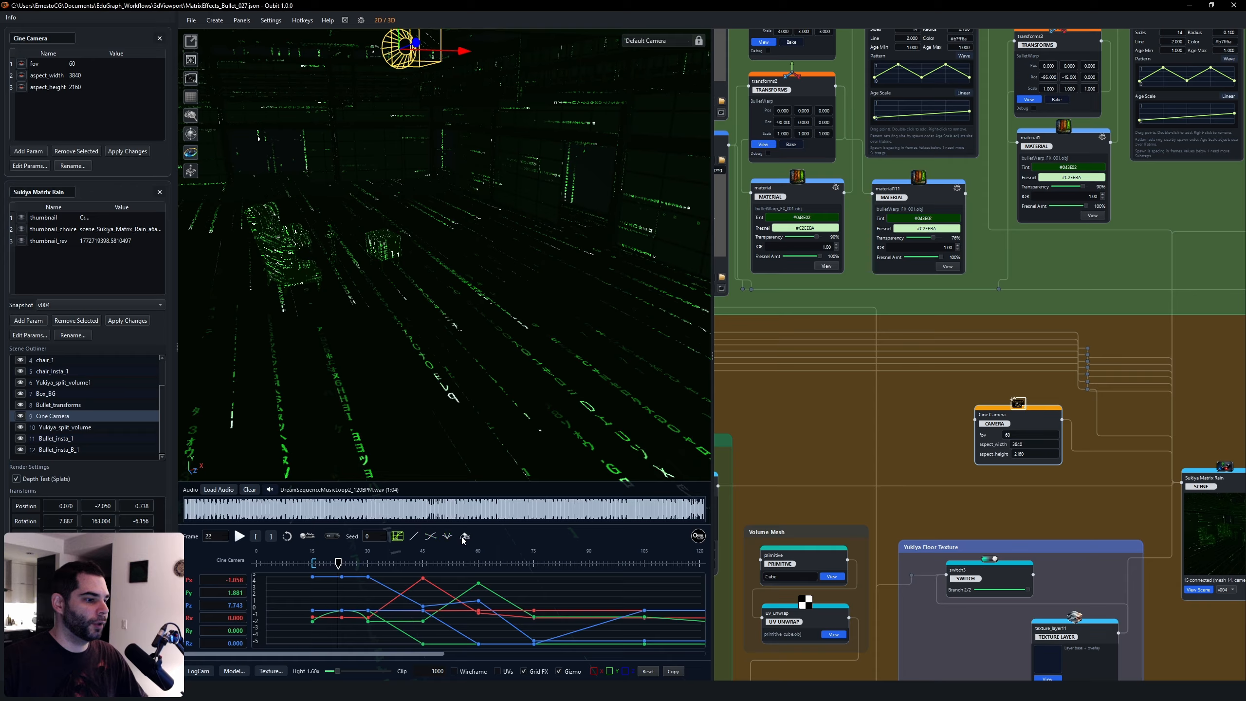
pyautogui.click(369, 623)
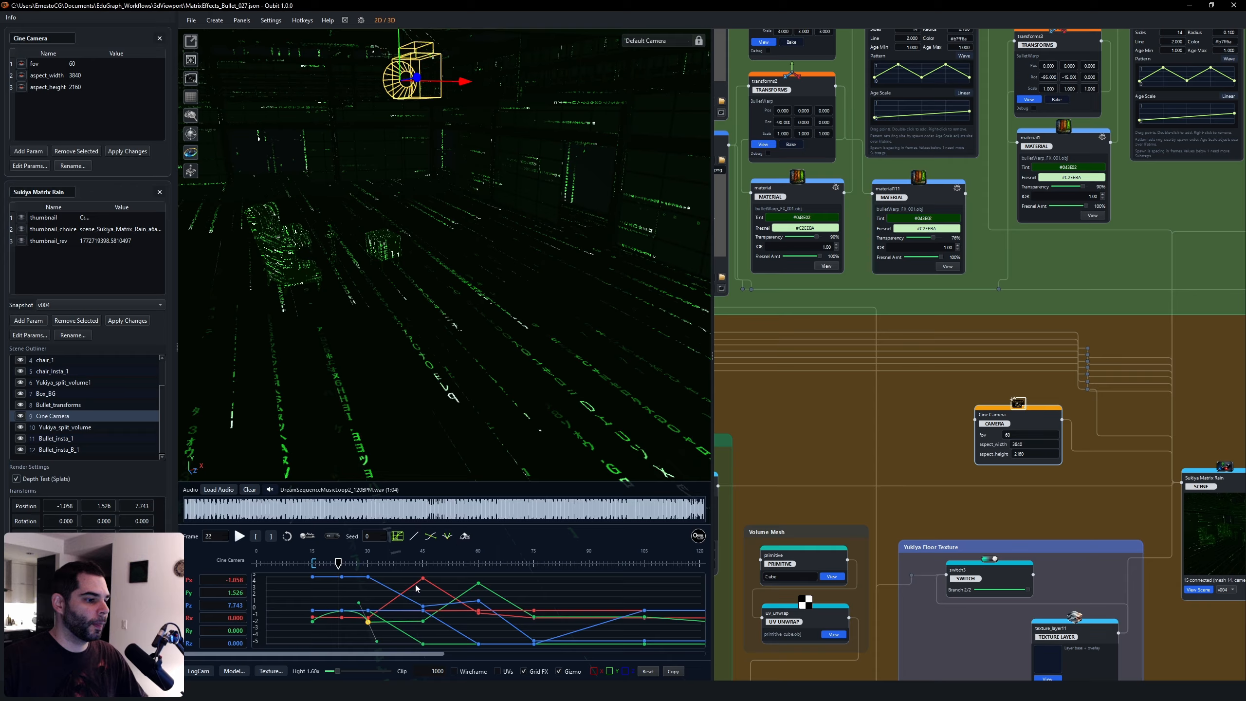
pyautogui.click(416, 536)
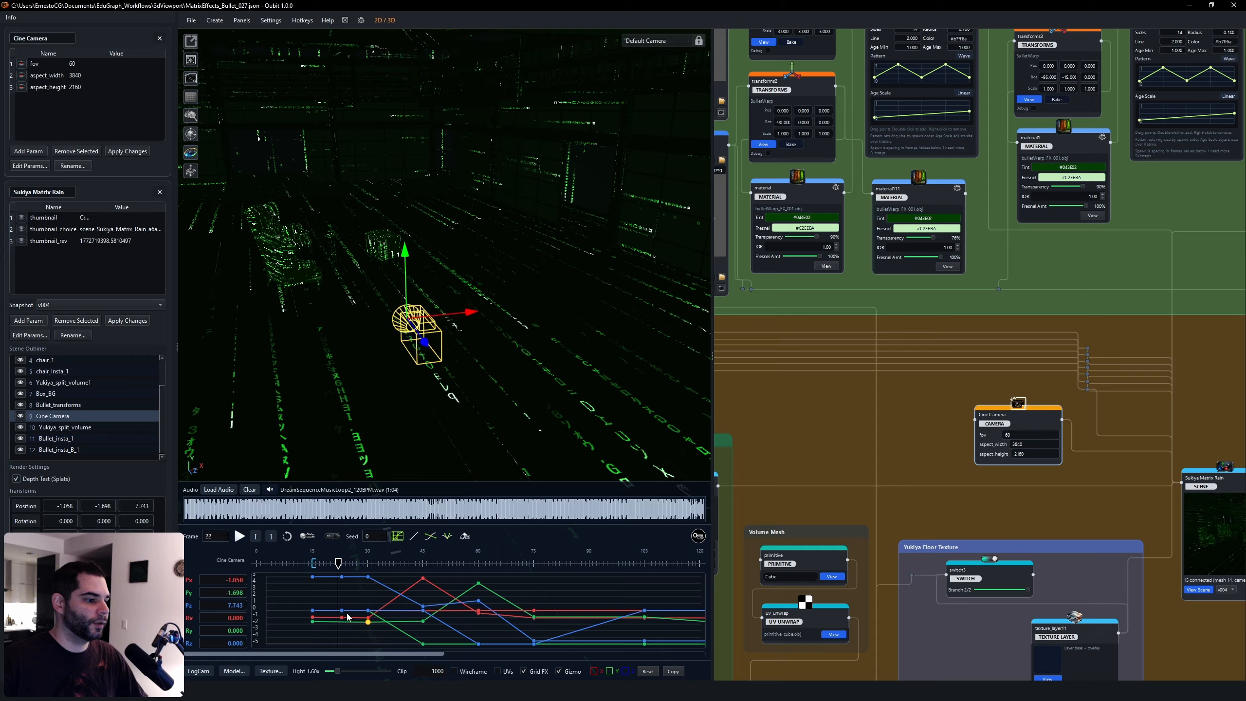
# Play and scrub the animation through the Cine Camera view in a widened viewport.
pyautogui.click(344, 566)
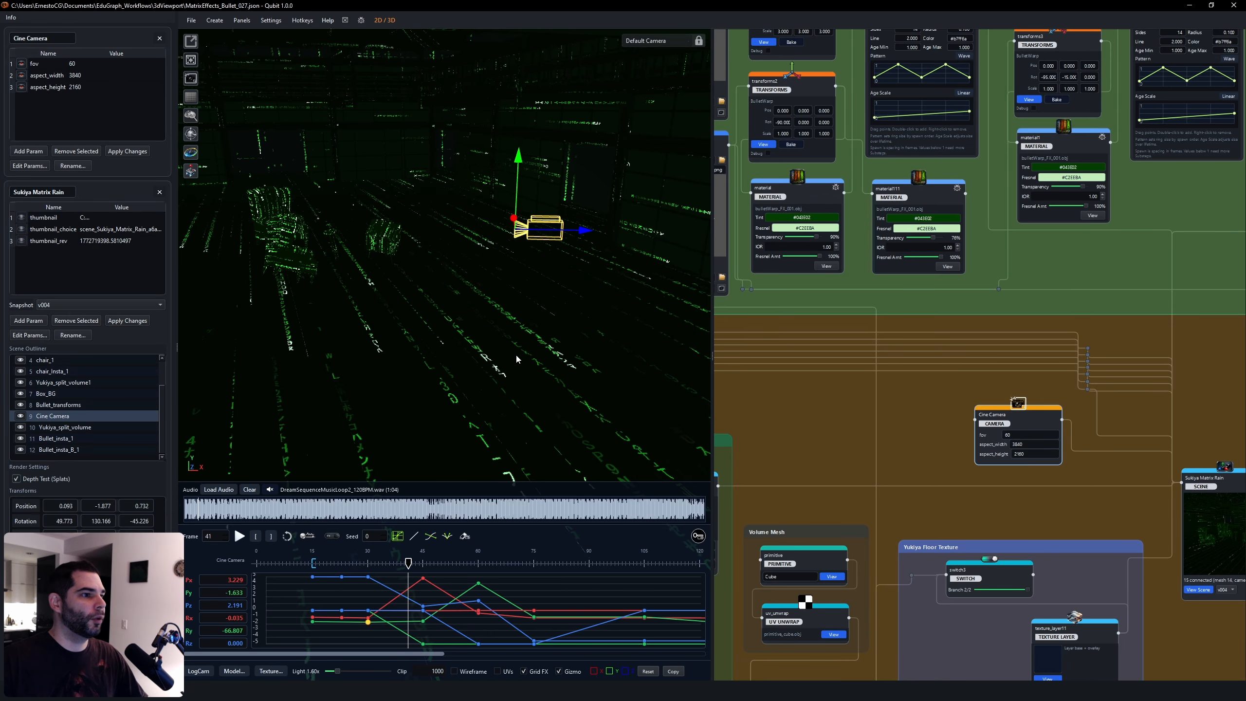
pyautogui.moveTo(516, 359); pyautogui.dragTo(666, 102, button='middle')
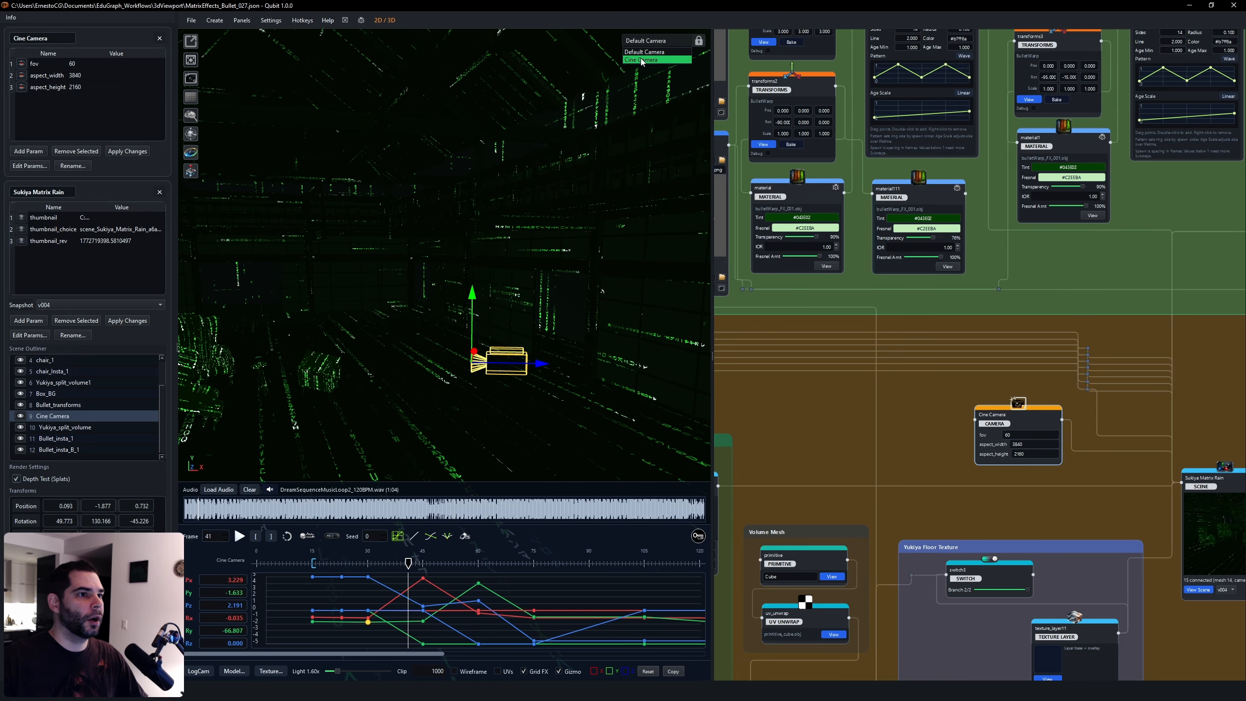
pyautogui.click(643, 60)
pyautogui.moveTo(353, 567); pyautogui.dragTo(316, 567)
pyautogui.click(240, 536)
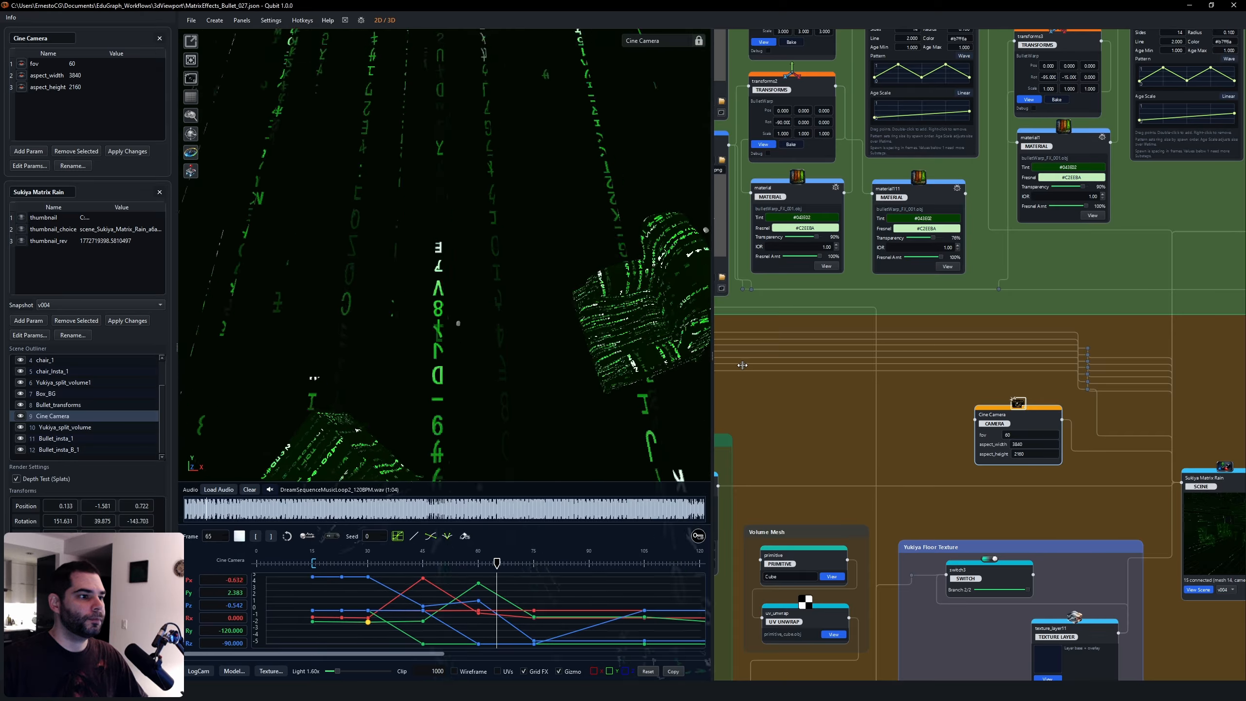
pyautogui.moveTo(714, 369); pyautogui.dragTo(823, 369)
pyautogui.moveTo(405, 568); pyautogui.dragTo(483, 573)
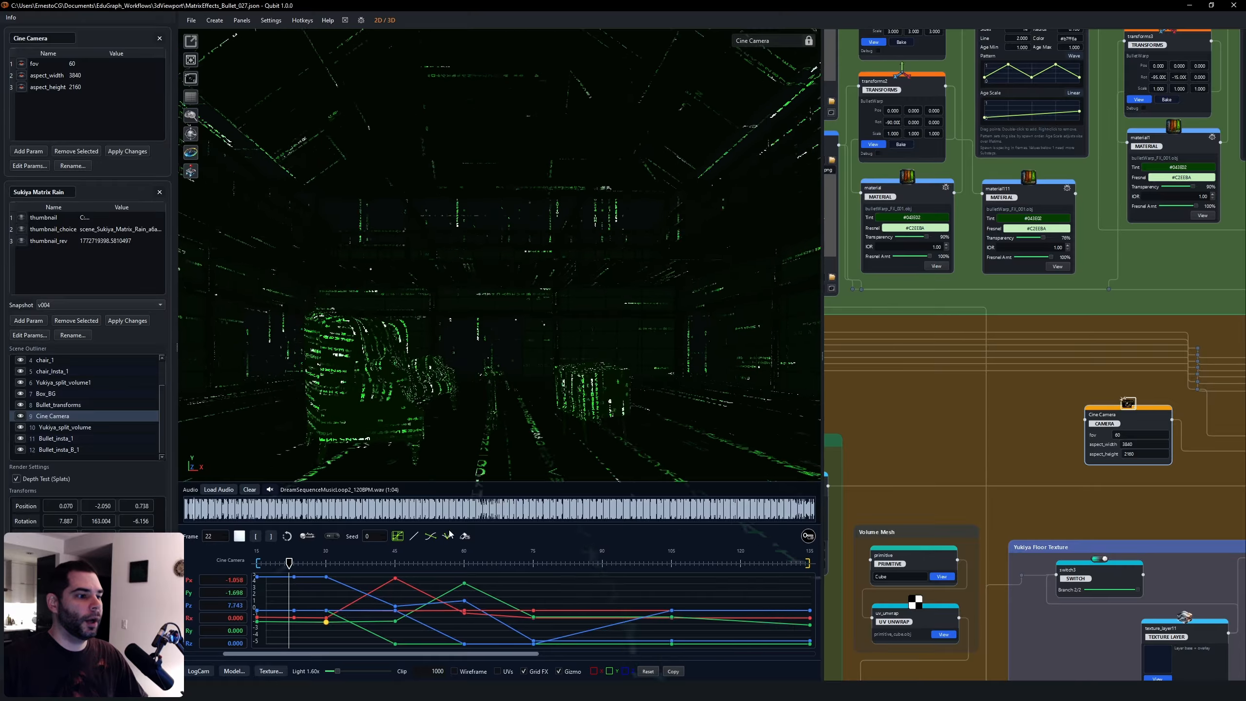
# Return to the Default Camera and examine the Cine Camera around frames 44 and 45 from several angles.
pyautogui.moveTo(517, 303); pyautogui.dragTo(795, 290, button='middle')
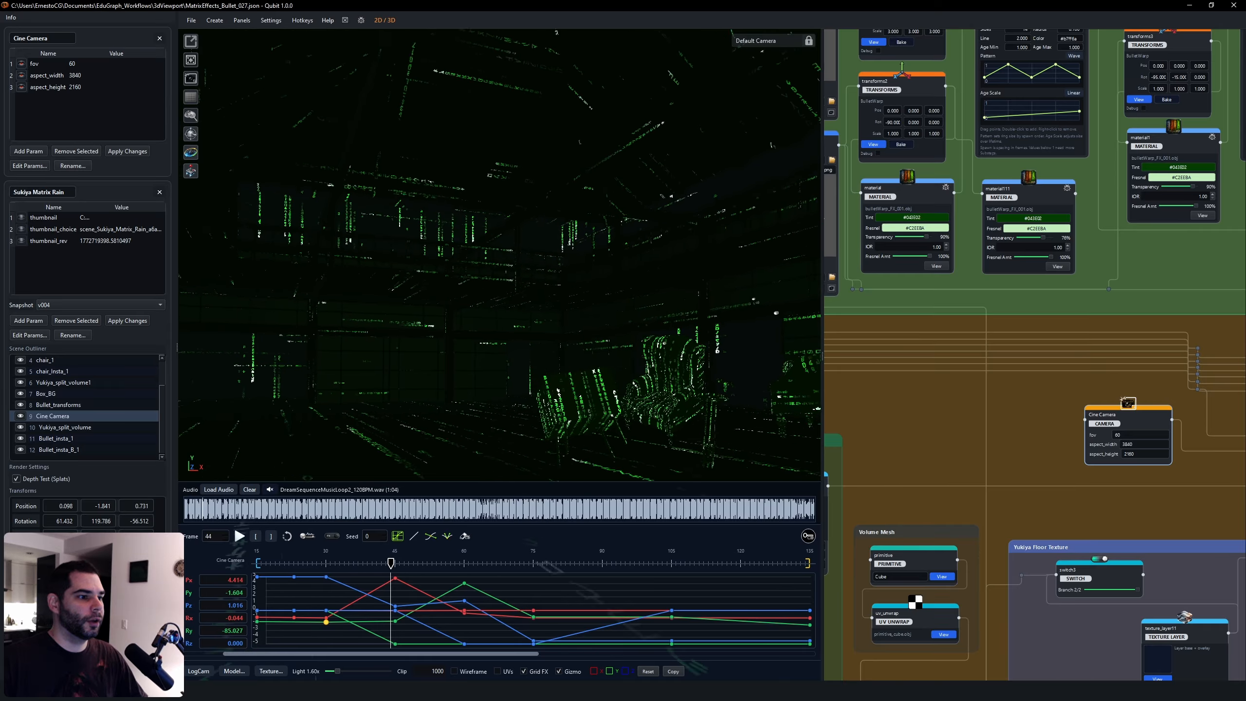
pyautogui.moveTo(659, 227); pyautogui.dragTo(516, 332, button='middle')
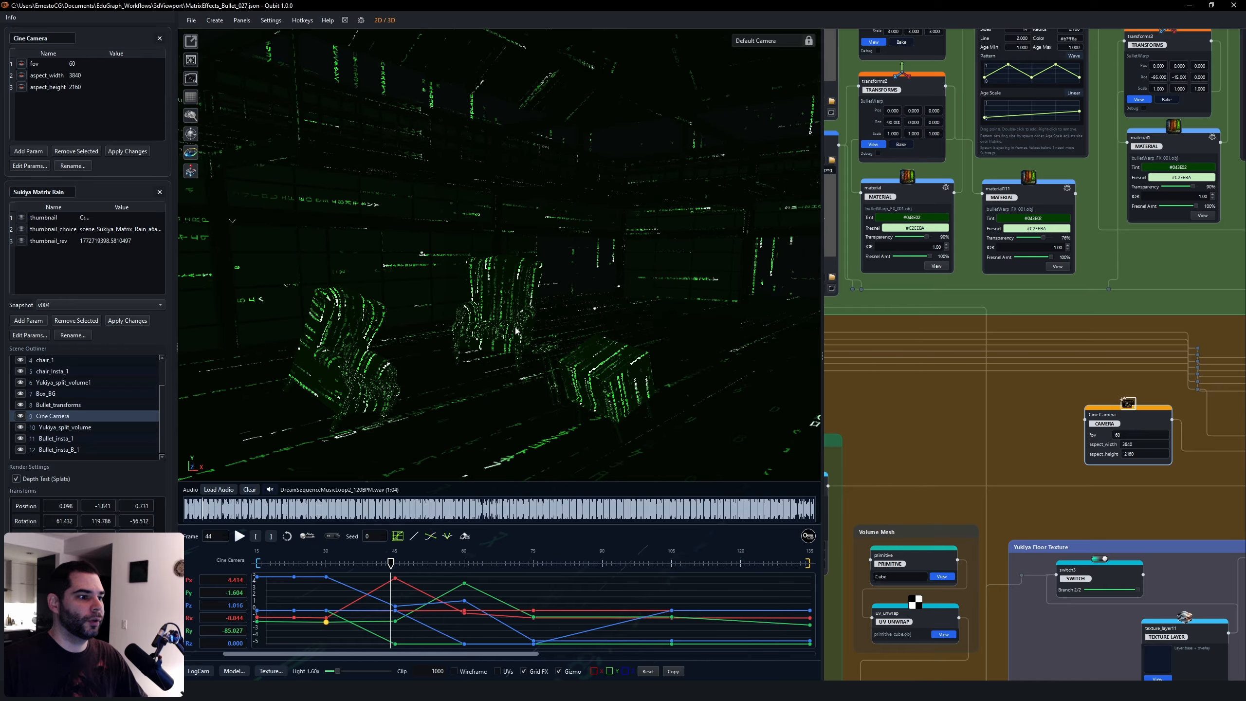
pyautogui.moveTo(388, 564)
pyautogui.mouseDown()
pyautogui.moveTo(335, 564)
pyautogui.moveTo(390, 564)
pyautogui.mouseUp()
pyautogui.moveTo(638, 334); pyautogui.dragTo(515, 306, button='middle')
pyautogui.moveTo(361, 418); pyautogui.dragTo(459, 449, button='middle')
pyautogui.click(395, 564)
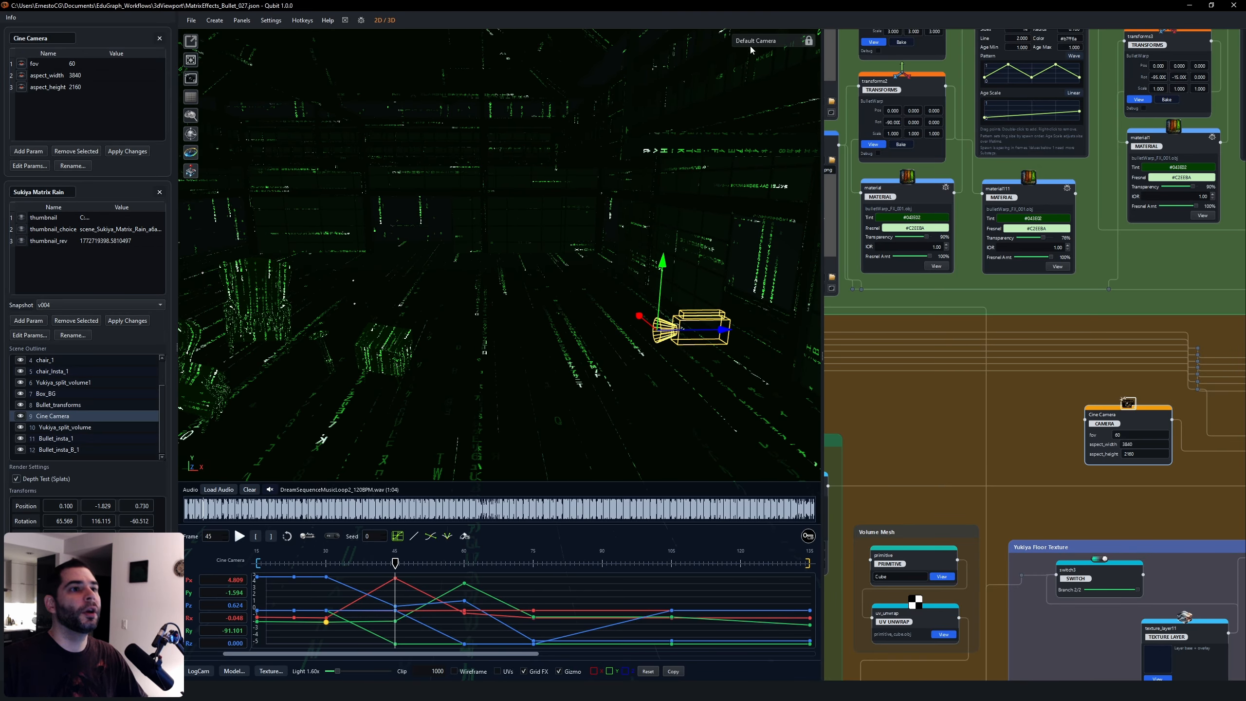
# Compare the Cine Camera and Default Camera views while scrubbing the camera motion between frames 45 and 39.
pyautogui.click(753, 61)
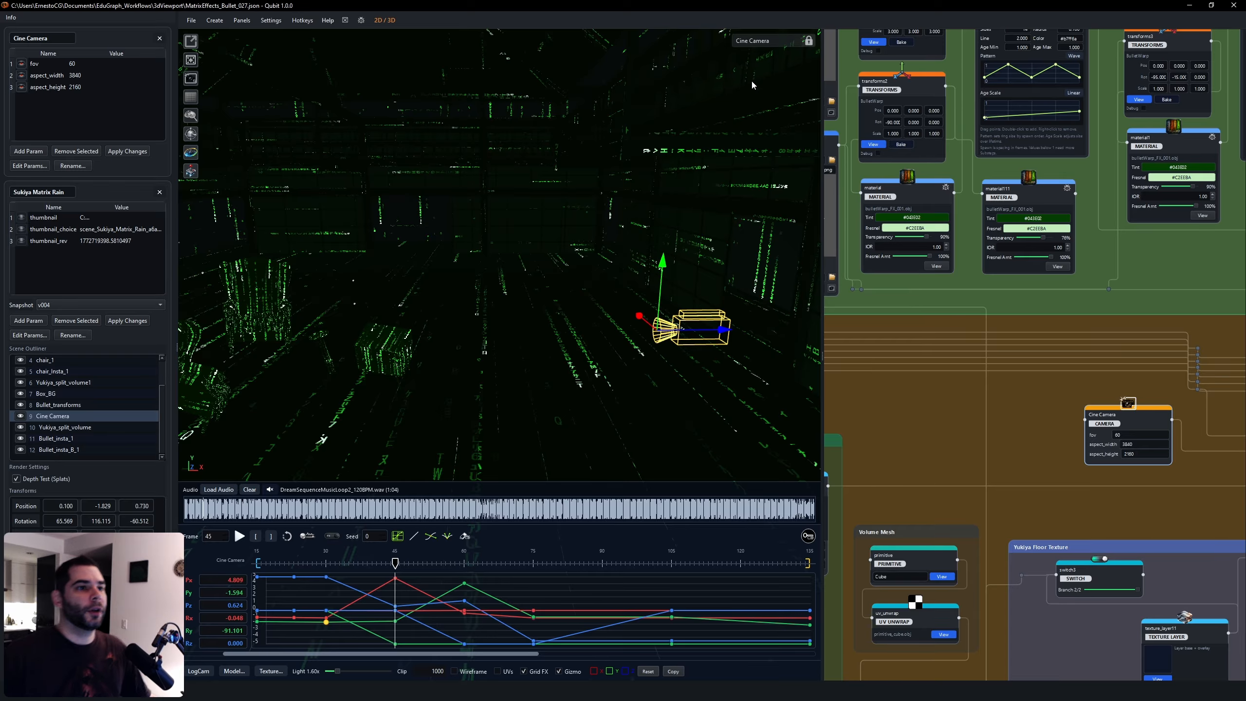
pyautogui.moveTo(665, 214); pyautogui.dragTo(644, 266, button='middle')
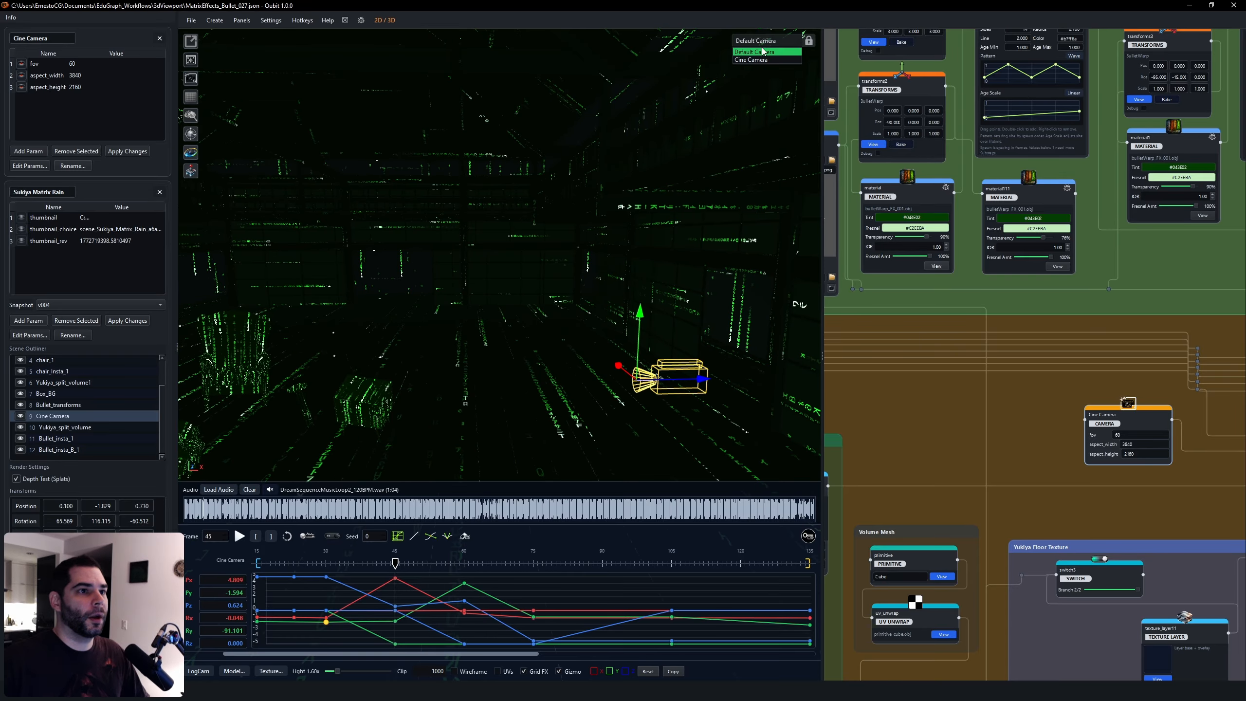
pyautogui.moveTo(756, 62); pyautogui.dragTo(550, 61, button='middle')
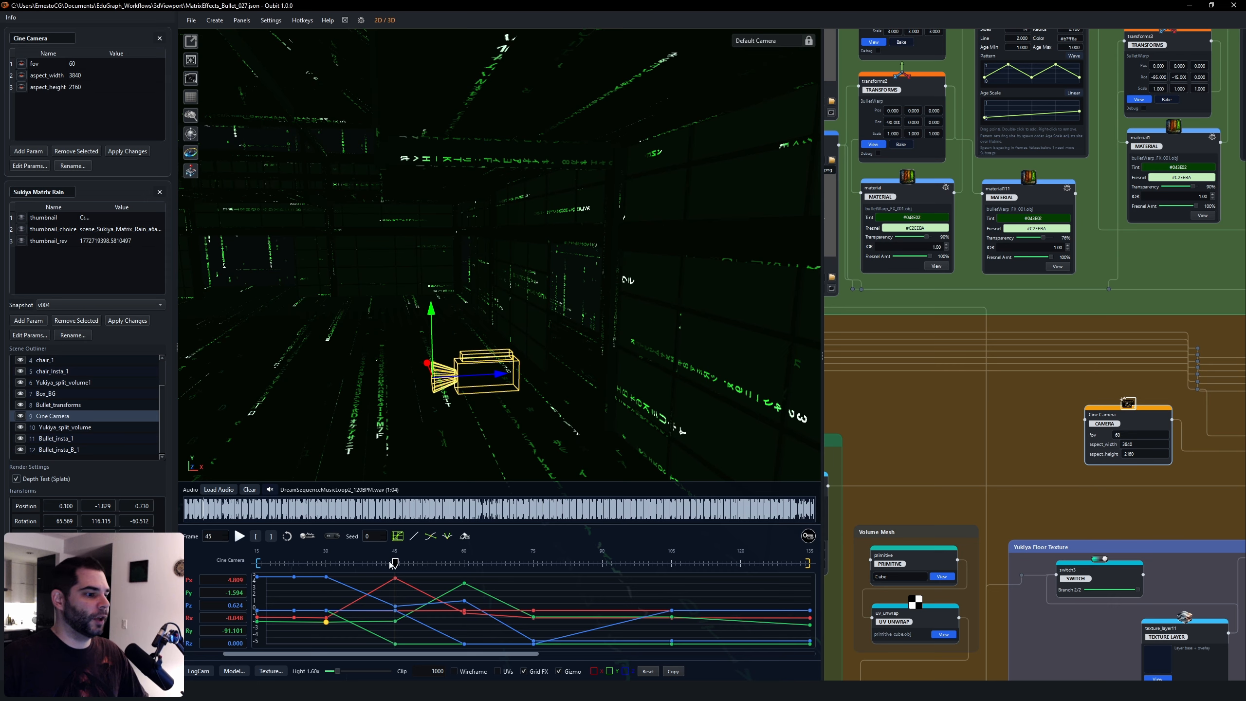
pyautogui.moveTo(394, 564); pyautogui.dragTo(367, 564)
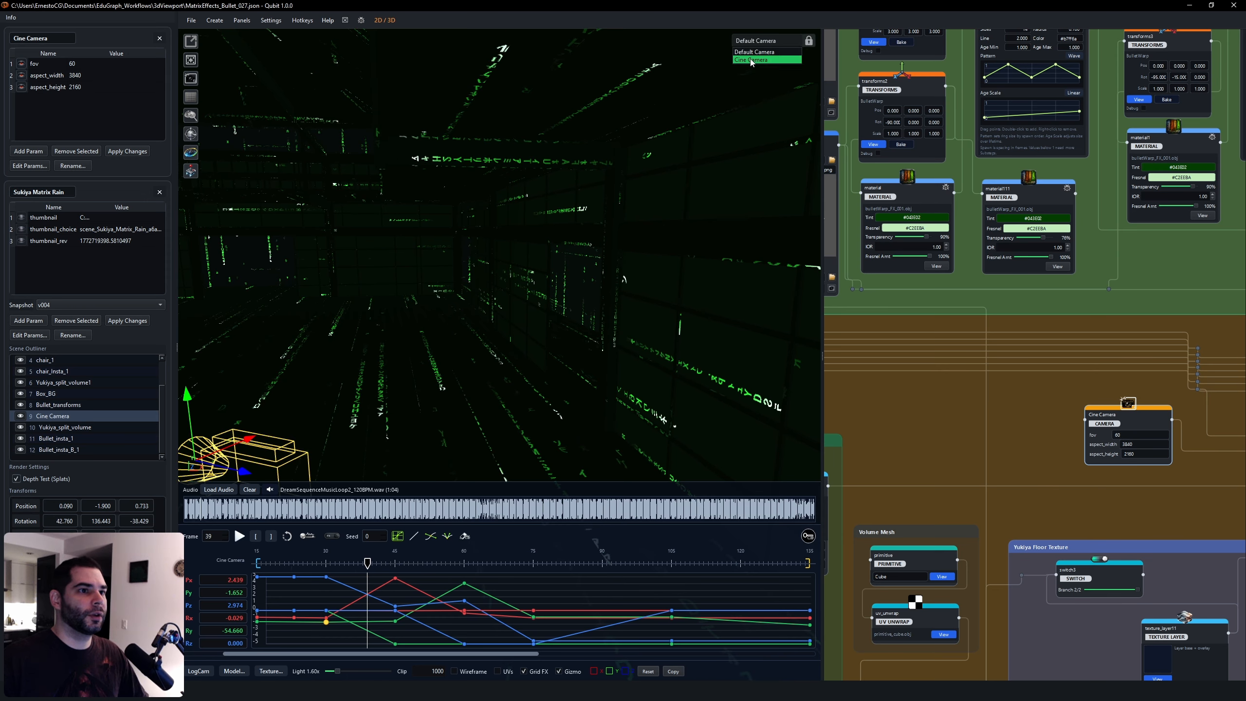
pyautogui.moveTo(352, 474); pyautogui.dragTo(426, 464, button='middle')
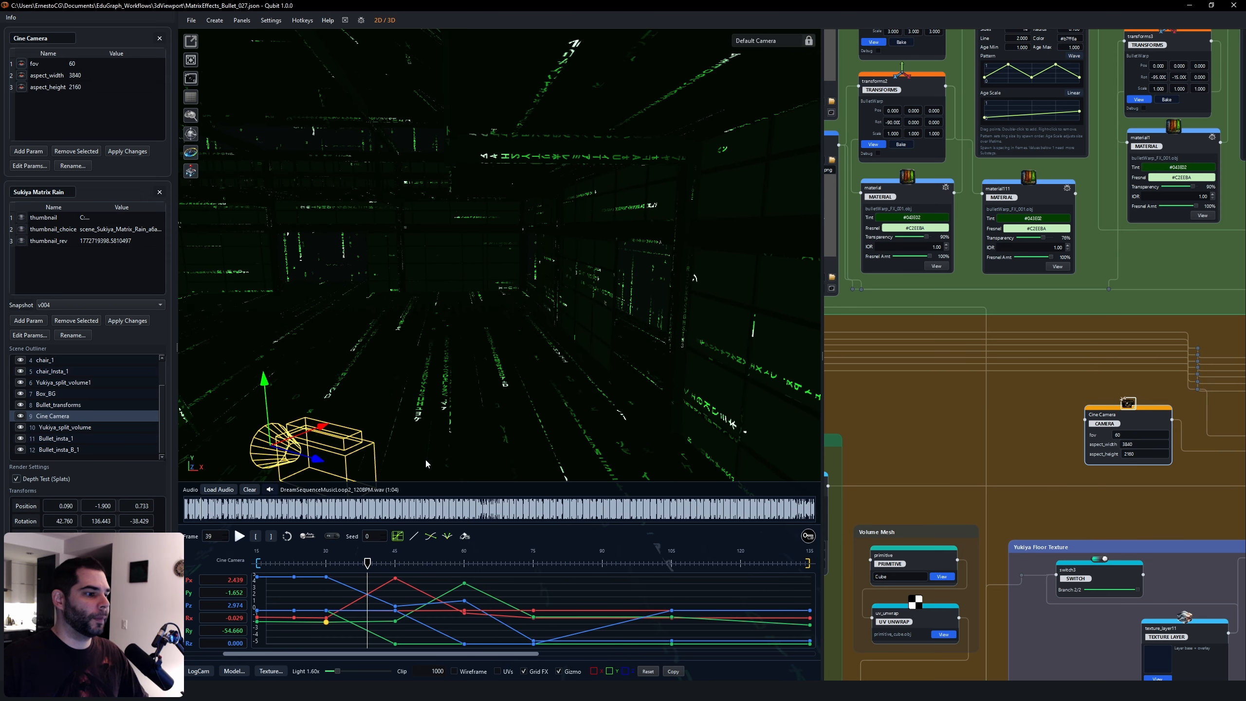
pyautogui.click(372, 564)
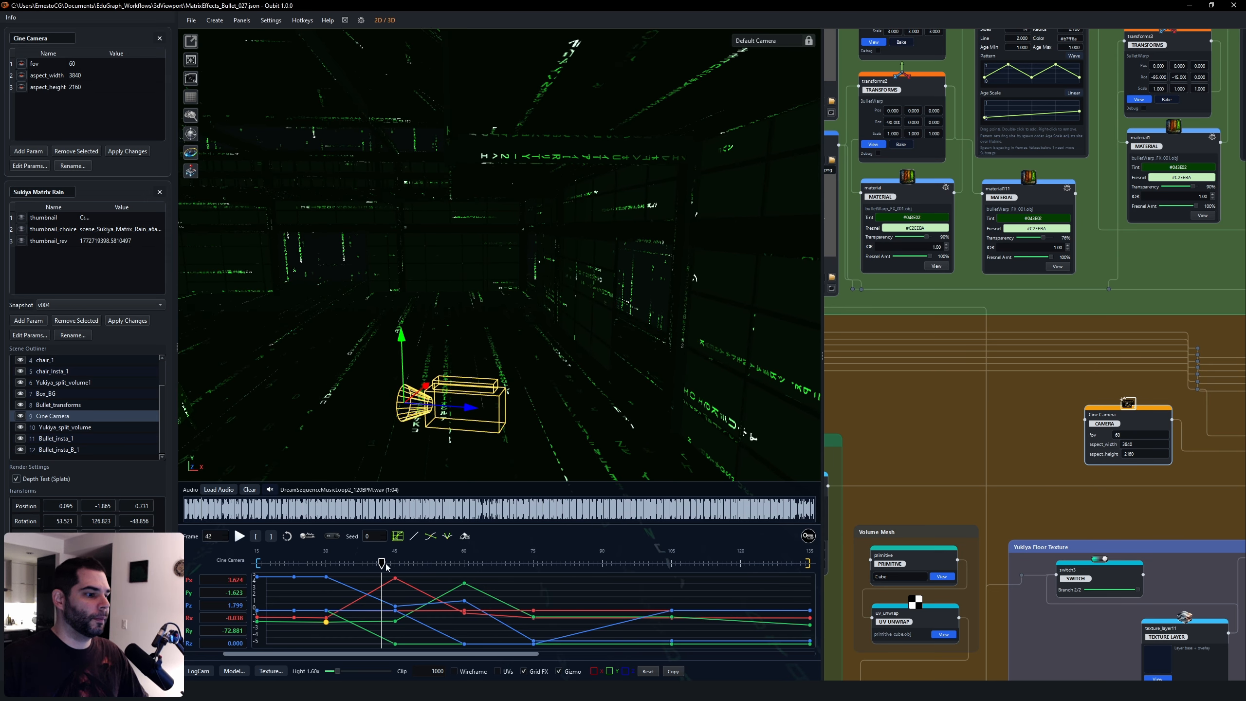
# Lock the viewport to the Cine Camera at frame 40 and try repositioning the camera by navigating its view.
pyautogui.click(809, 46)
pyautogui.moveTo(530, 260); pyautogui.dragTo(452, 155, button='middle')
pyautogui.scroll(-4, 619, 114)
pyautogui.moveTo(452, 156); pyautogui.dragTo(534, 260)
pyautogui.scroll(-4, 365, 258)
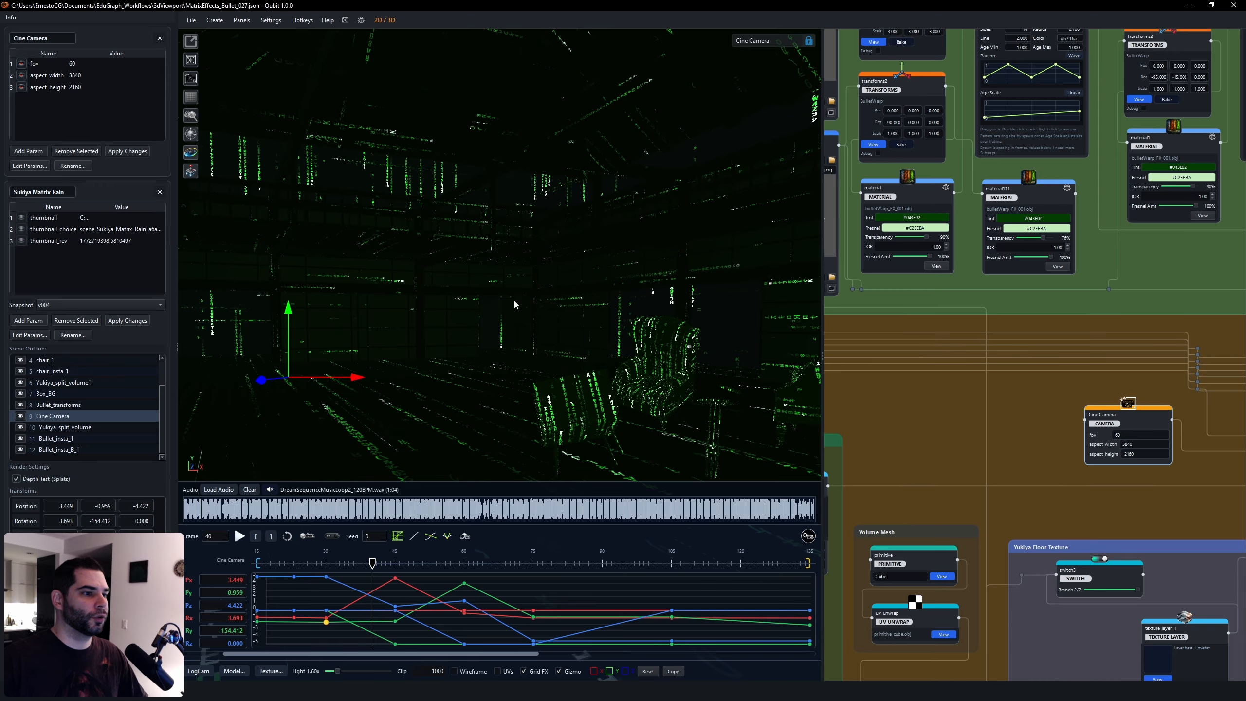
pyautogui.moveTo(514, 304); pyautogui.dragTo(216, 292)
pyautogui.scroll(-3, 235, 295)
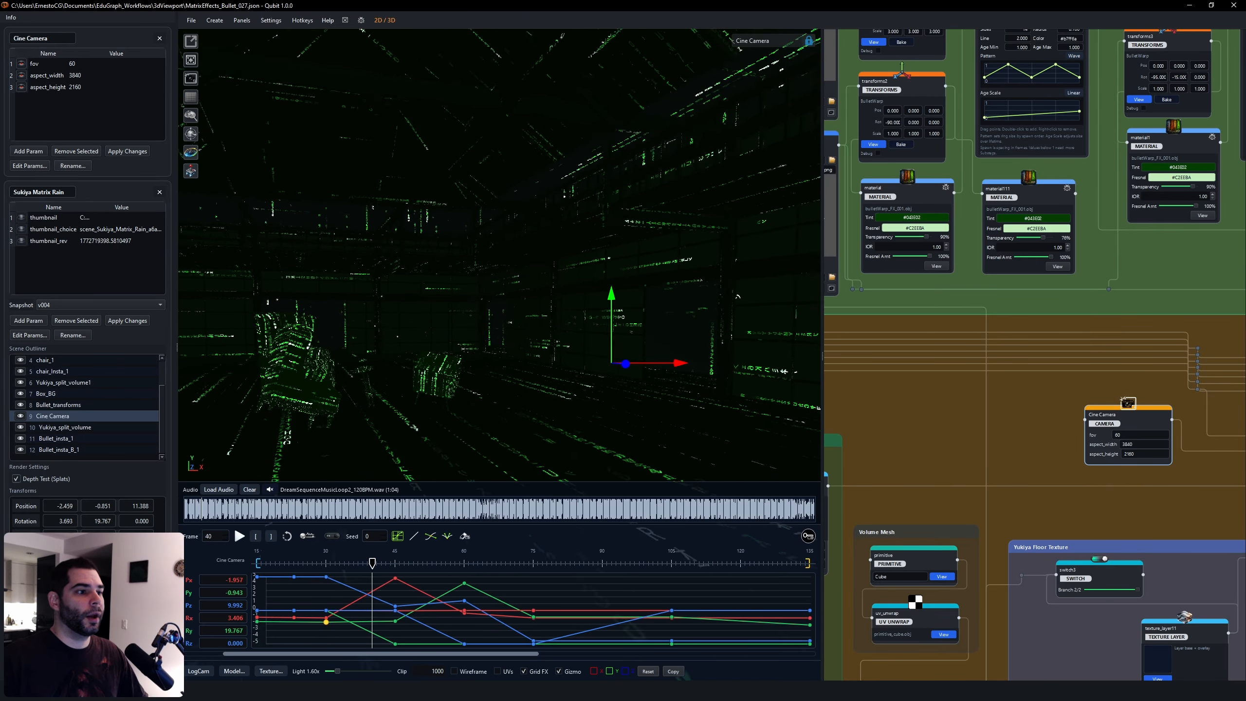
pyautogui.scroll(-2, 508, 448)
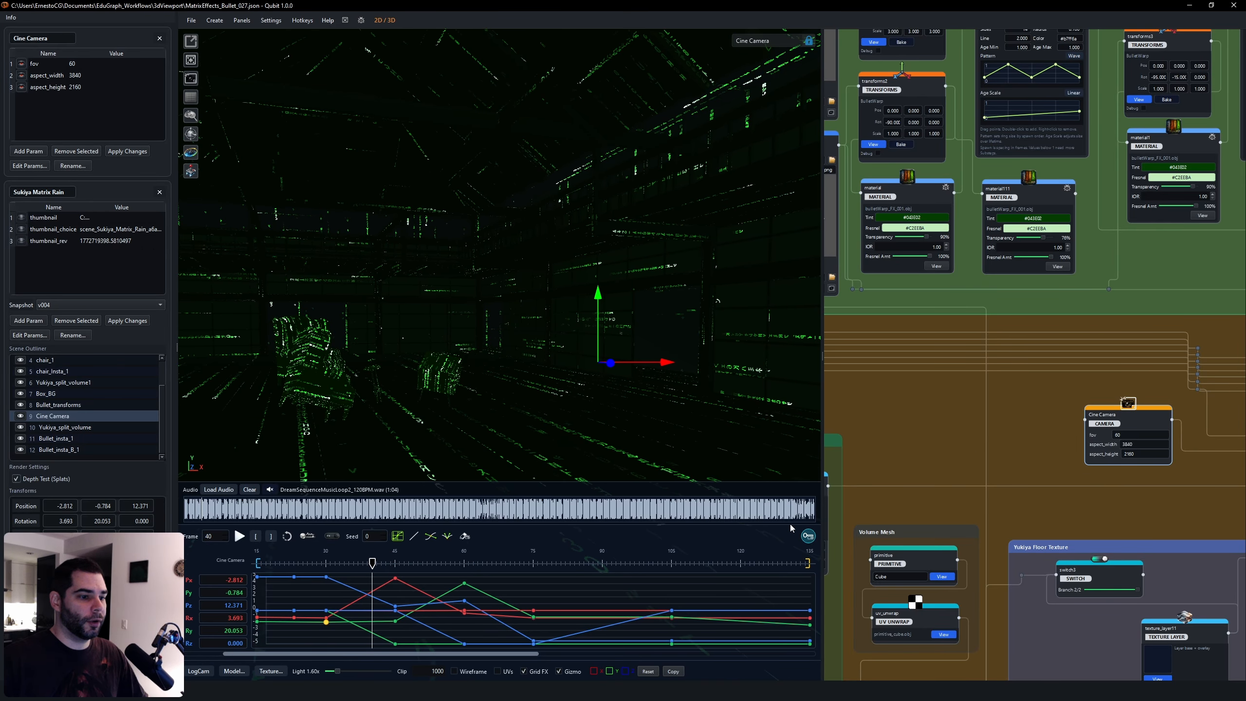
# Reselect the Cine Camera to restore its animated pose, then keyframe it at frame 40 with rotation about X 3.12, Y -61.88.
pyautogui.click(52, 405)
pyautogui.click(56, 416)
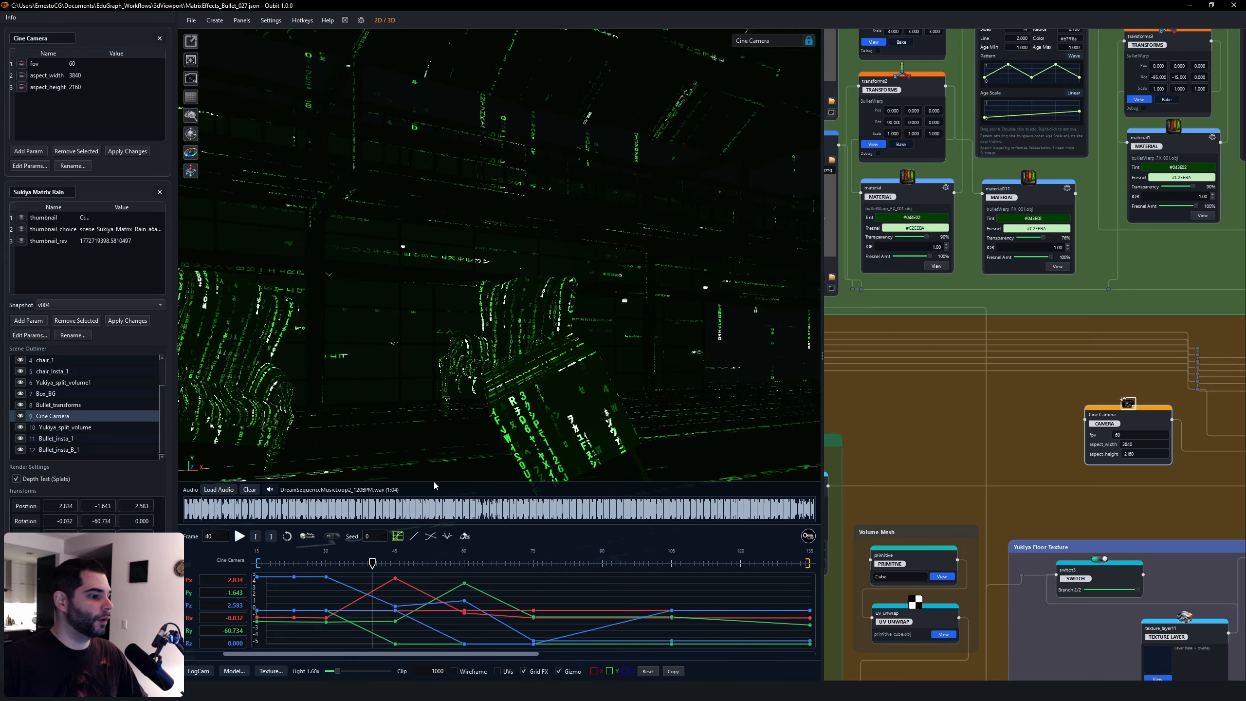
pyautogui.moveTo(489, 327); pyautogui.dragTo(474, 322)
pyautogui.moveTo(553, 299); pyautogui.dragTo(730, 220)
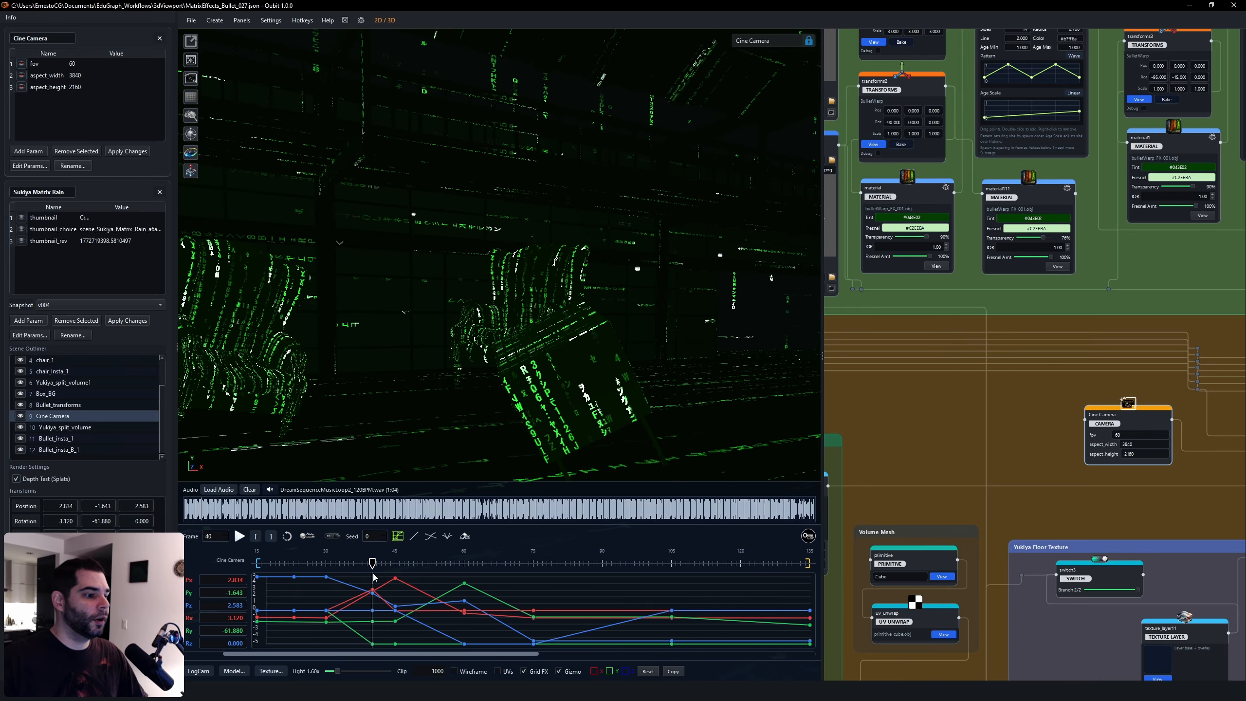
# Unlock the viewport and examine the Cine Camera at frame 39 from the Default Camera.
pyautogui.moveTo(374, 578)
pyautogui.mouseDown()
pyautogui.moveTo(389, 569)
pyautogui.moveTo(342, 570)
pyautogui.moveTo(367, 570)
pyautogui.mouseUp()
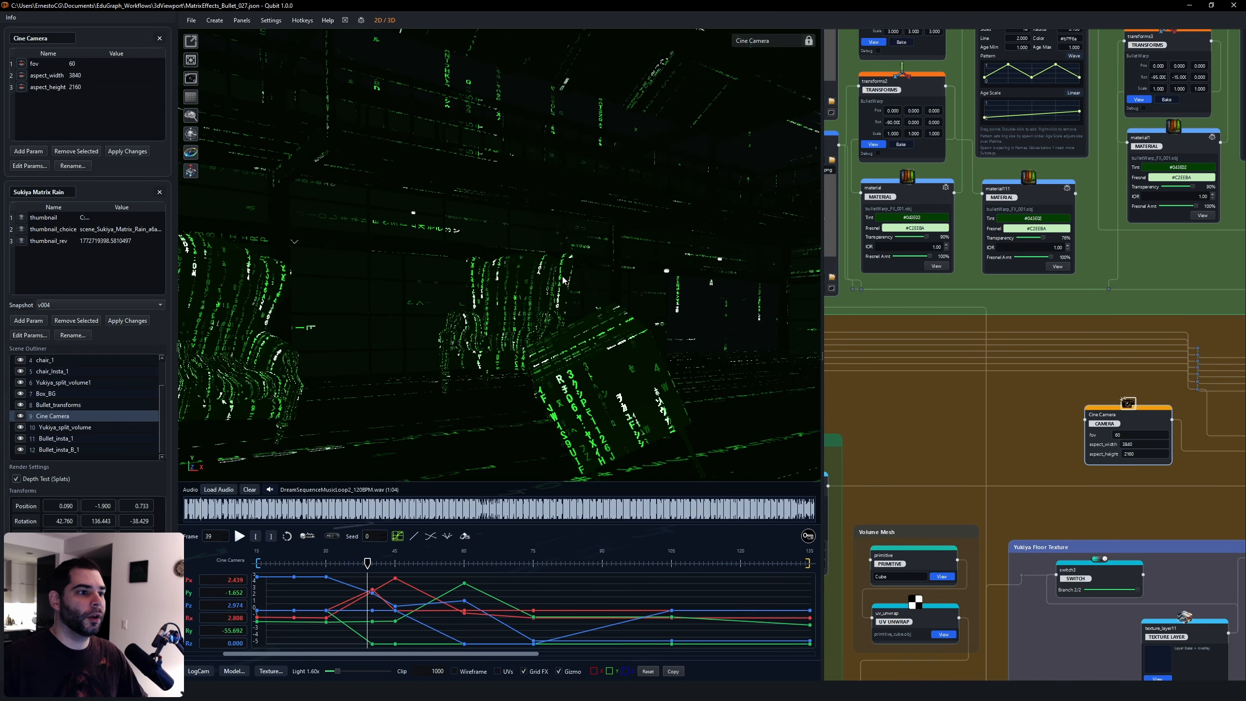
pyautogui.scroll(-3, 563, 280)
pyautogui.moveTo(563, 280)
pyautogui.mouseDown(button='middle')
pyautogui.moveTo(653, 287)
pyautogui.moveTo(614, 272)
pyautogui.moveTo(561, 294)
pyautogui.mouseUp(button='middle')
pyautogui.scroll(-5, 562, 280)
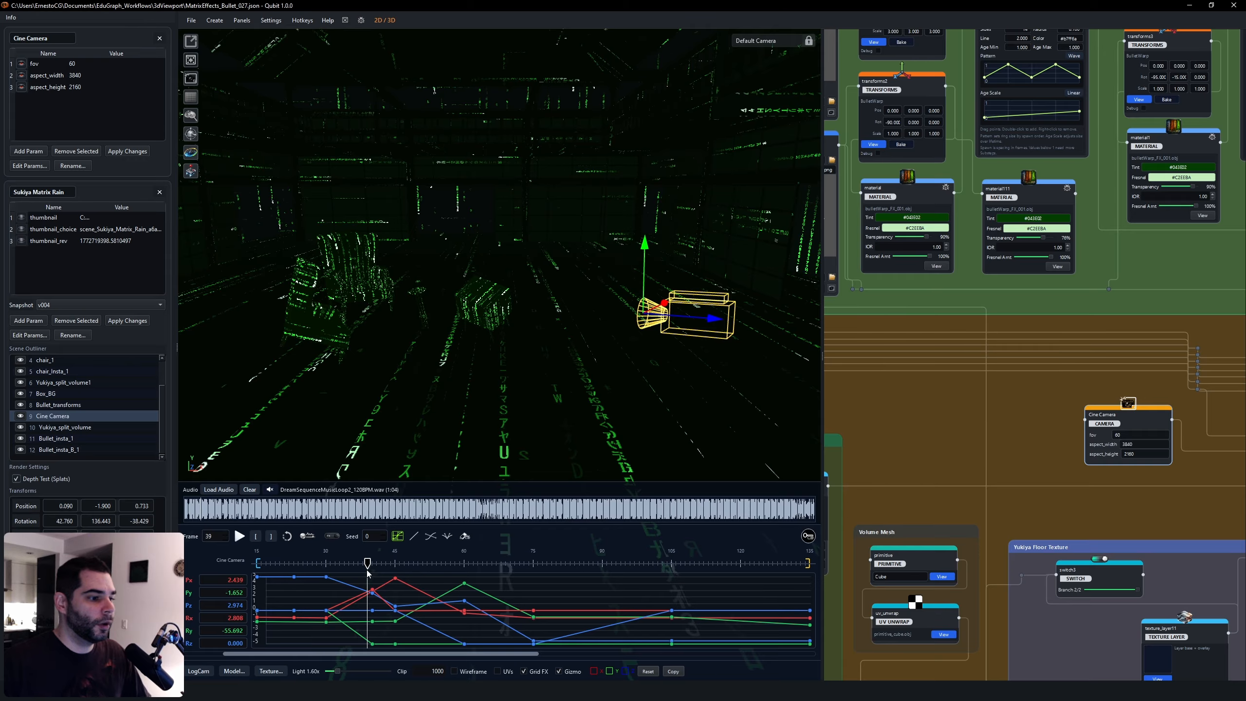
pyautogui.moveTo(536, 442); pyautogui.dragTo(805, 393, button='middle')
pyautogui.moveTo(914, 419); pyautogui.dragTo(959, 419, button='middle')
# Select the Cine Camera's keyframes at frame 60 and shift them slightly lower in the curve view.
pyautogui.click(397, 536)
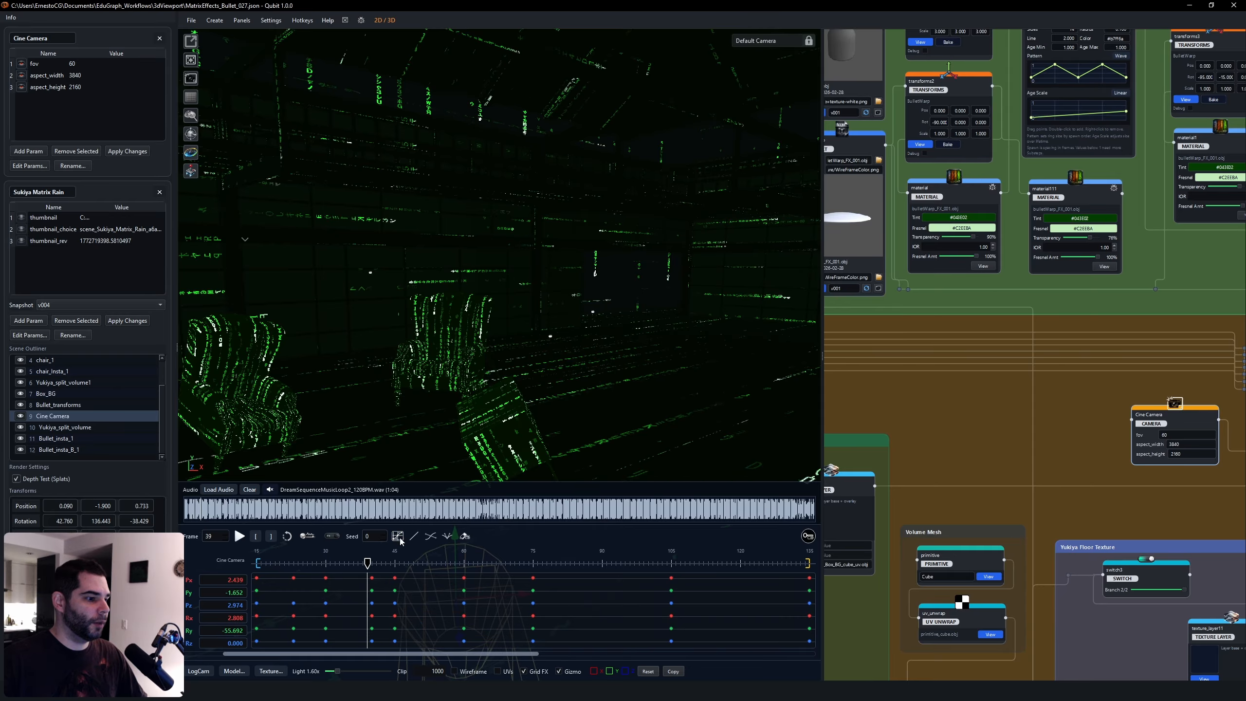
pyautogui.moveTo(409, 566); pyautogui.dragTo(410, 647)
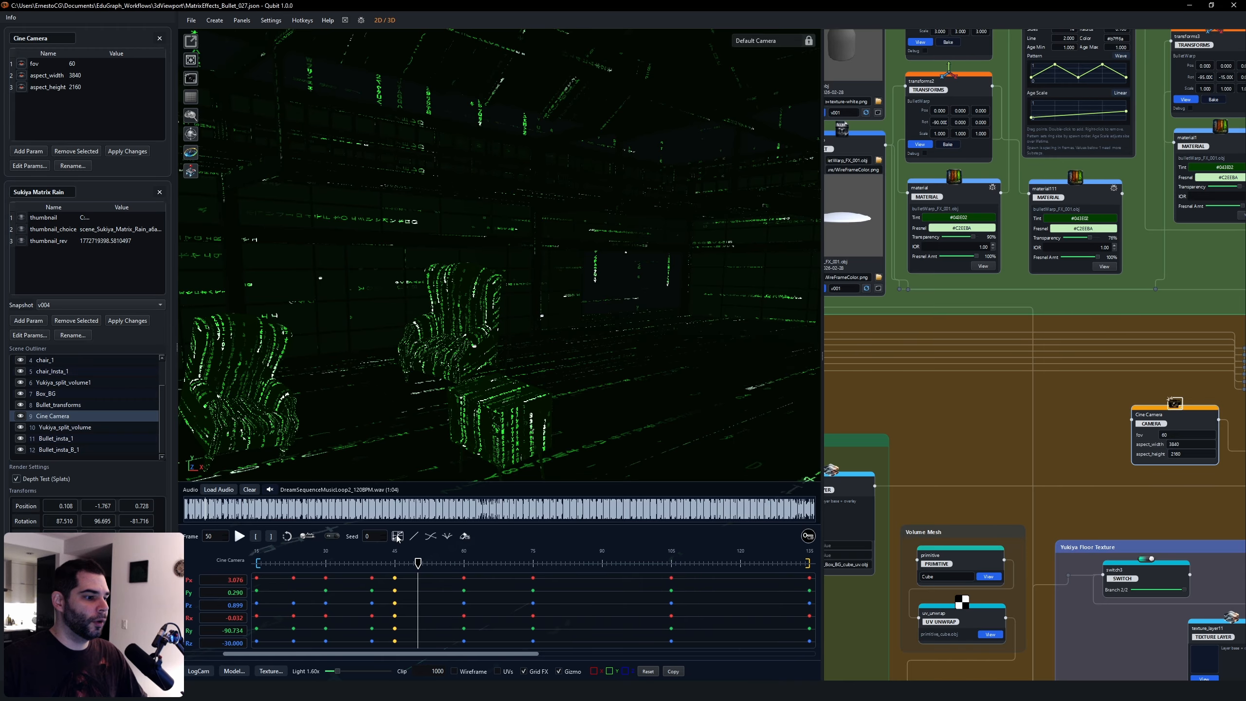
pyautogui.click(398, 537)
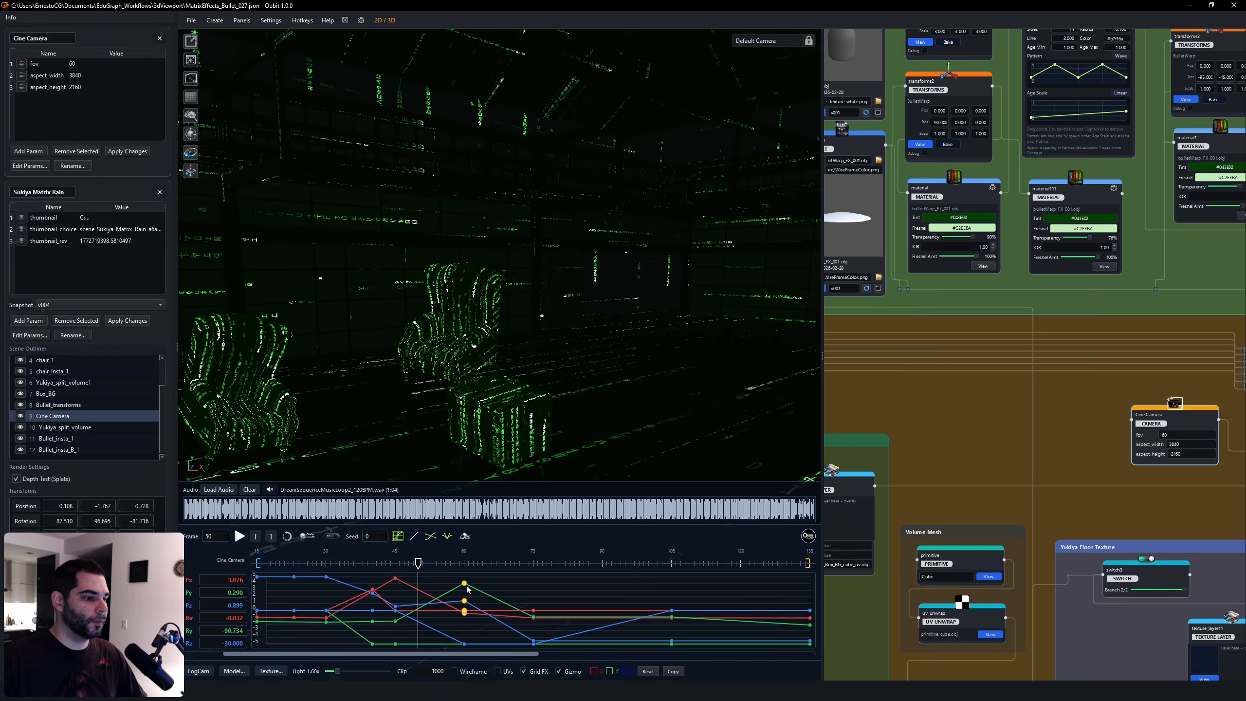
pyautogui.moveTo(467, 589); pyautogui.dragTo(514, 579)
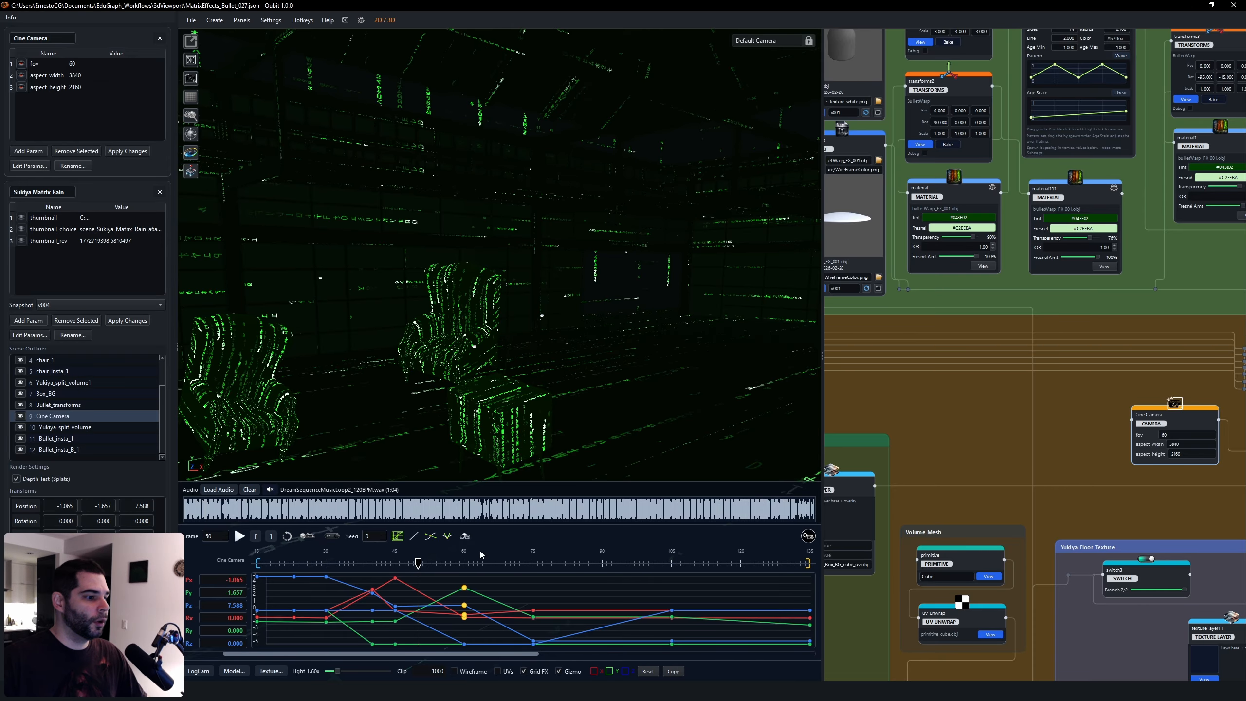
# Select Yukiya_split_volume1 and then Yukiya_split_volume, and view the chairs and floor from above.
pyautogui.moveTo(373, 328); pyautogui.dragTo(480, 330)
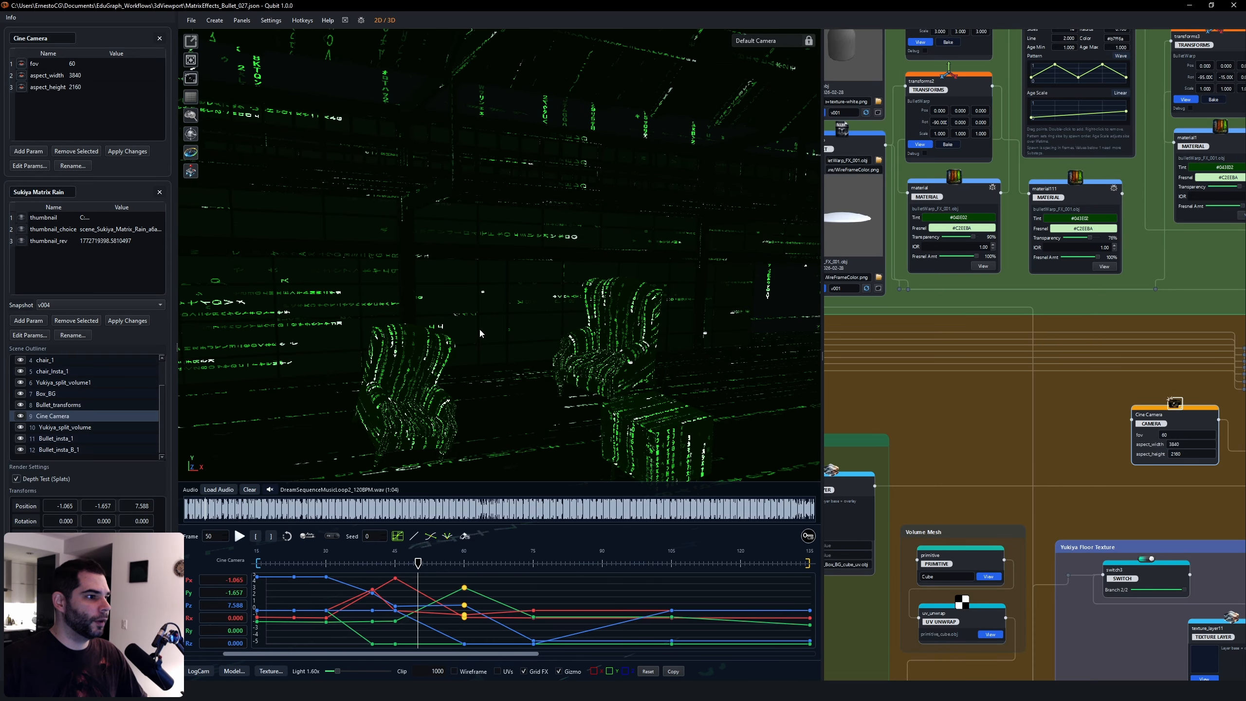
pyautogui.click(62, 383)
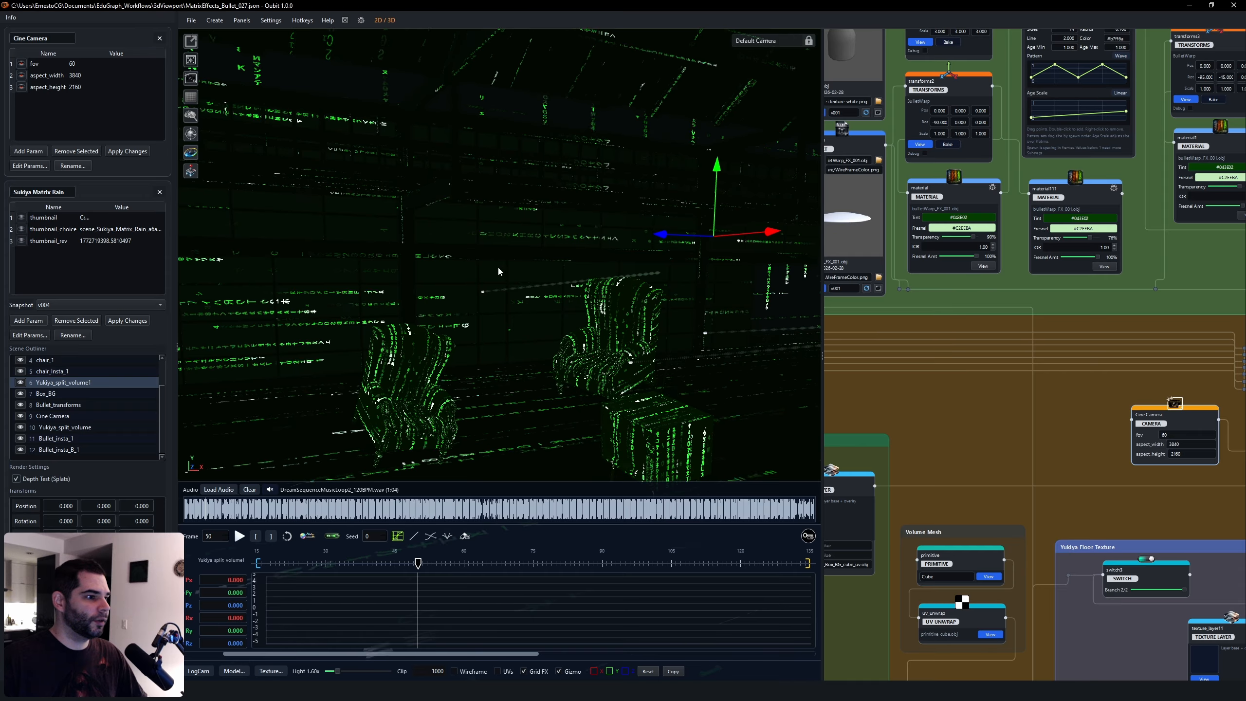
pyautogui.moveTo(498, 270); pyautogui.dragTo(456, 316)
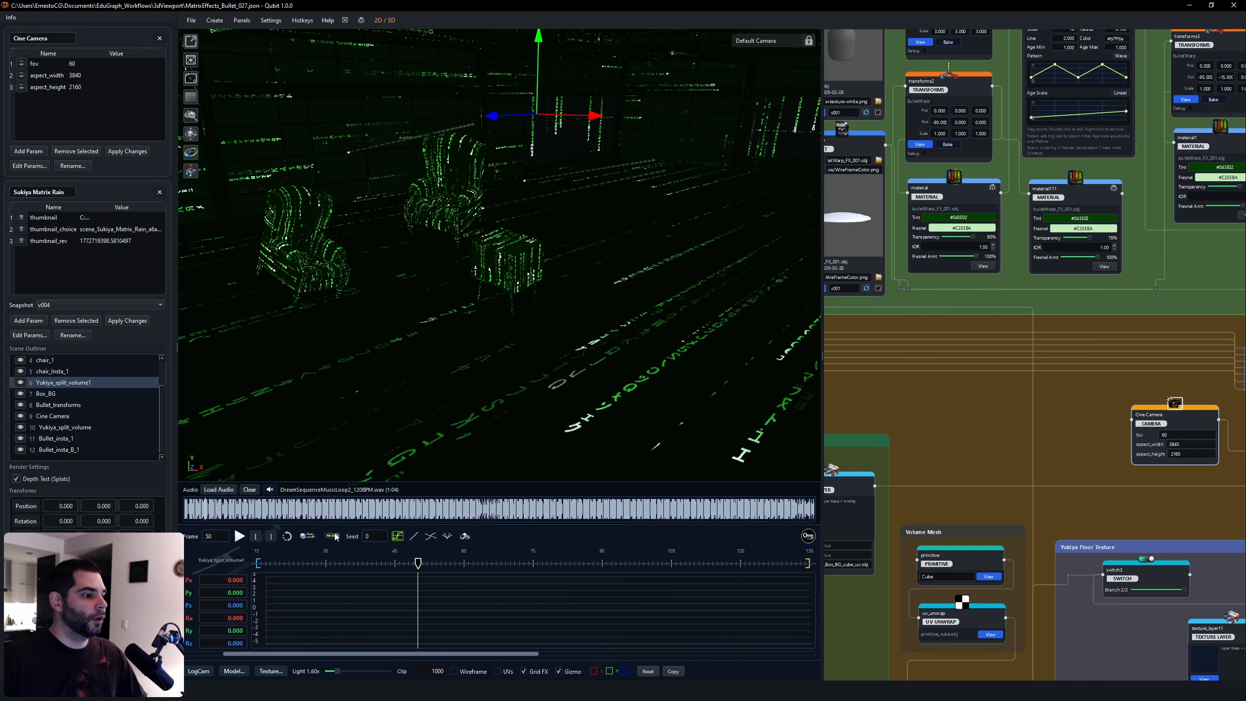
pyautogui.click(302, 539)
pyautogui.click(305, 540)
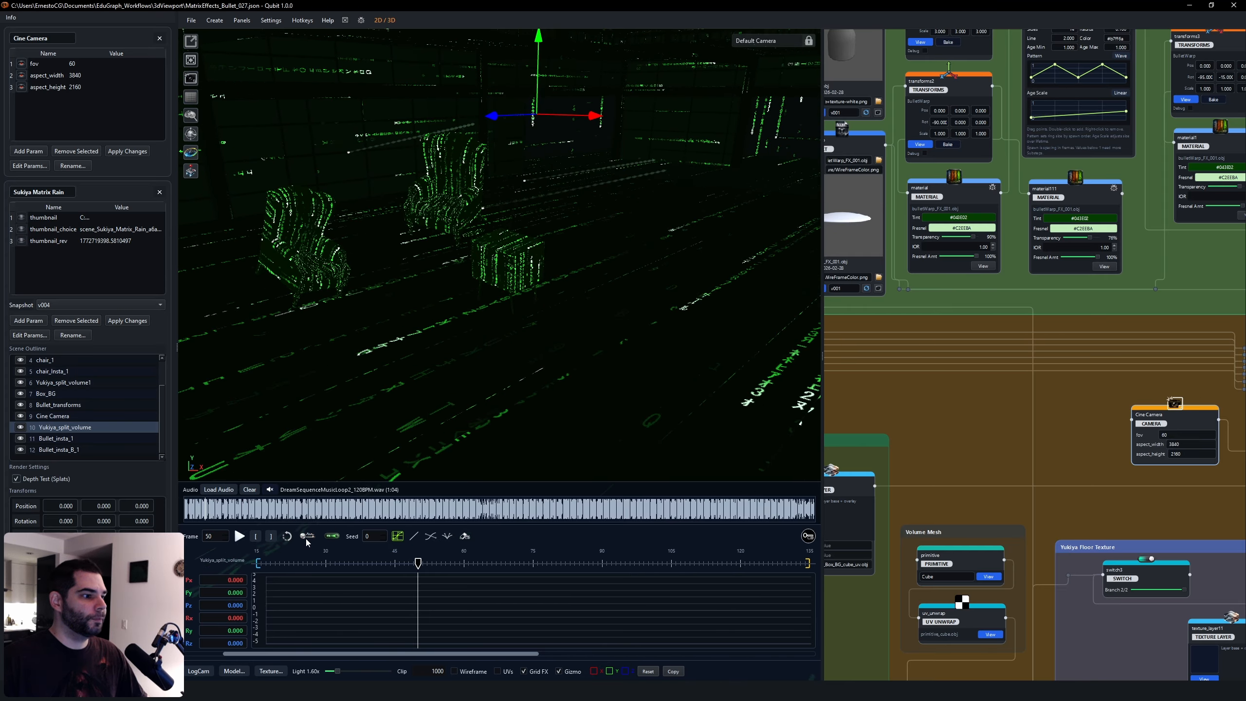
# Zoom in on the chairs and scrub the animation back to frame 28 to examine their motion.
pyautogui.moveTo(536, 356); pyautogui.dragTo(549, 296)
pyautogui.scroll(3, 549, 296)
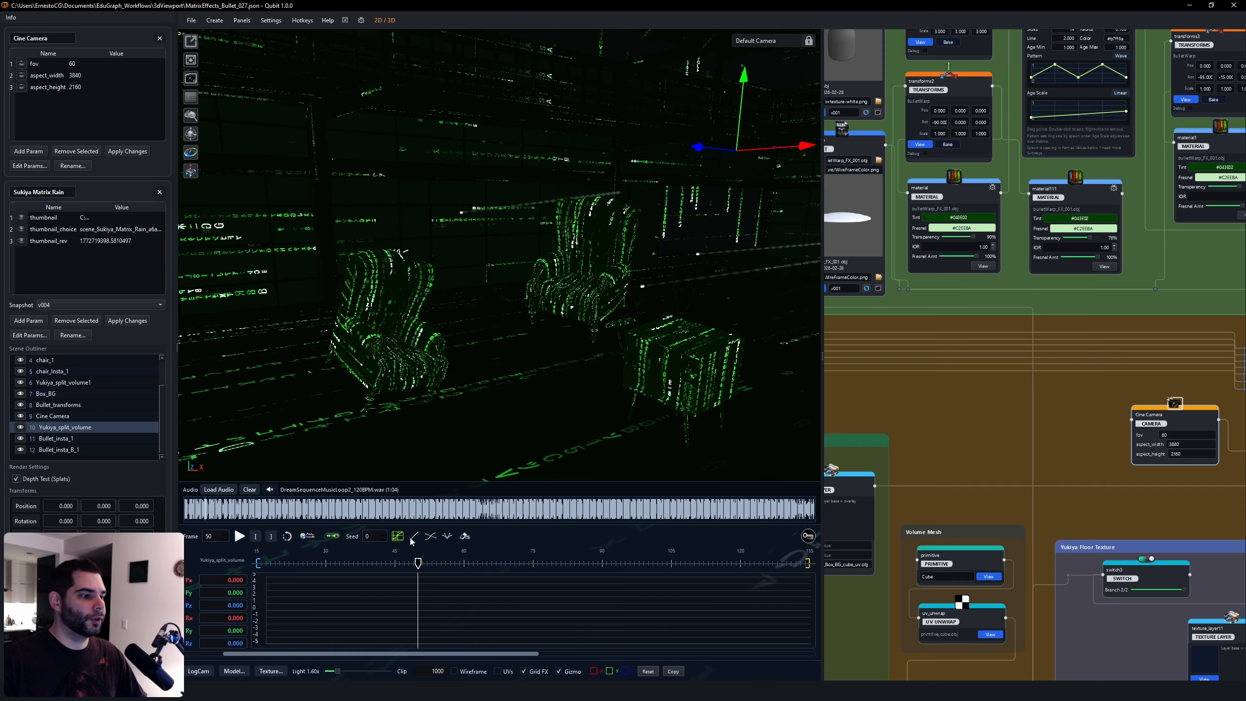
pyautogui.click(380, 536)
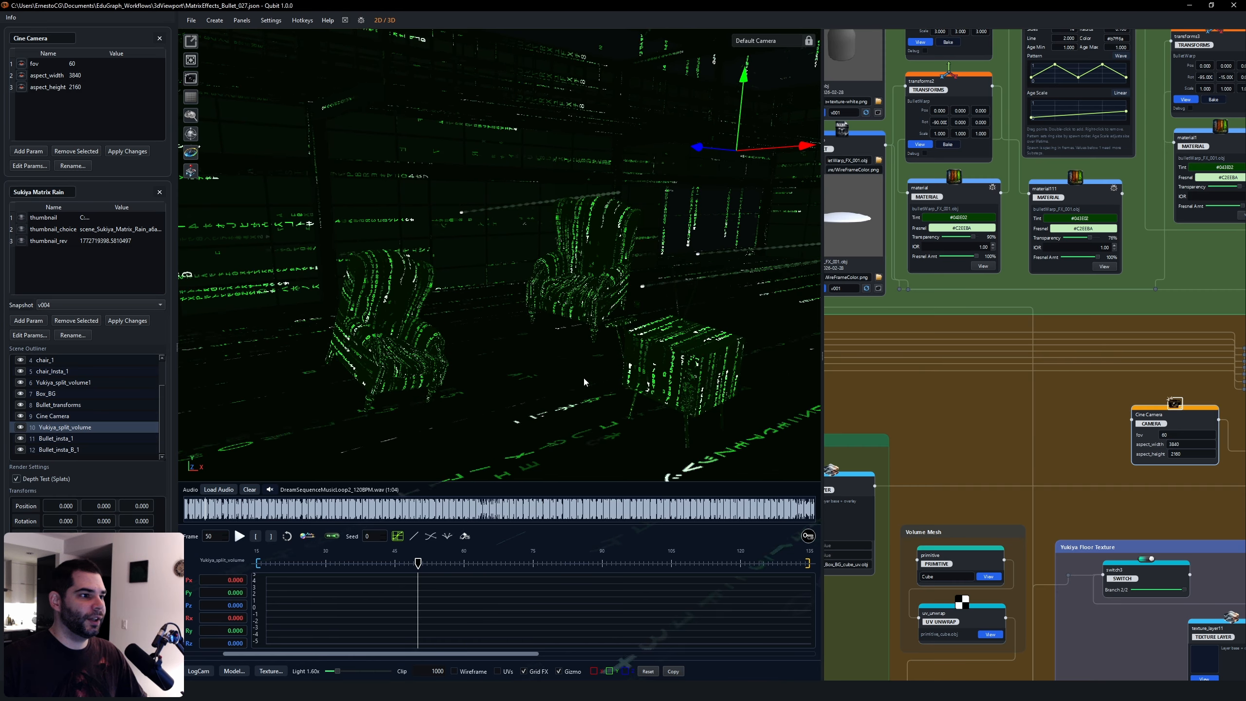
pyautogui.moveTo(339, 564); pyautogui.dragTo(317, 563)
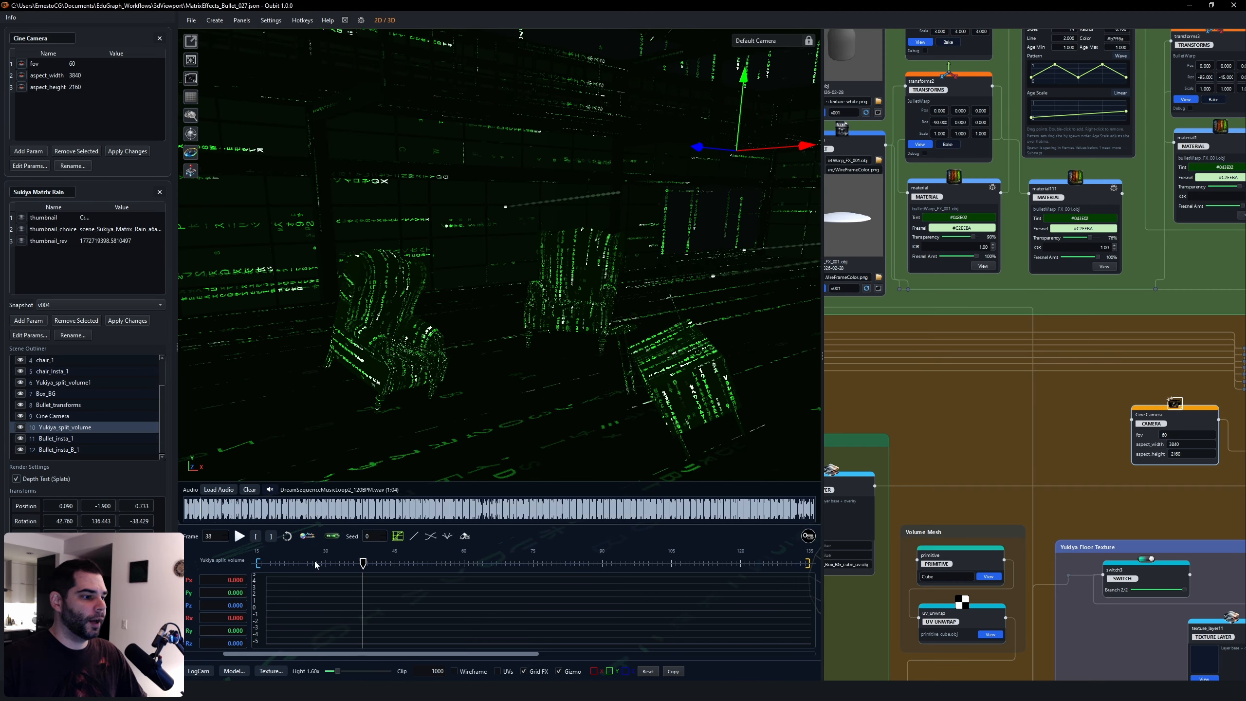
pyautogui.click(332, 537)
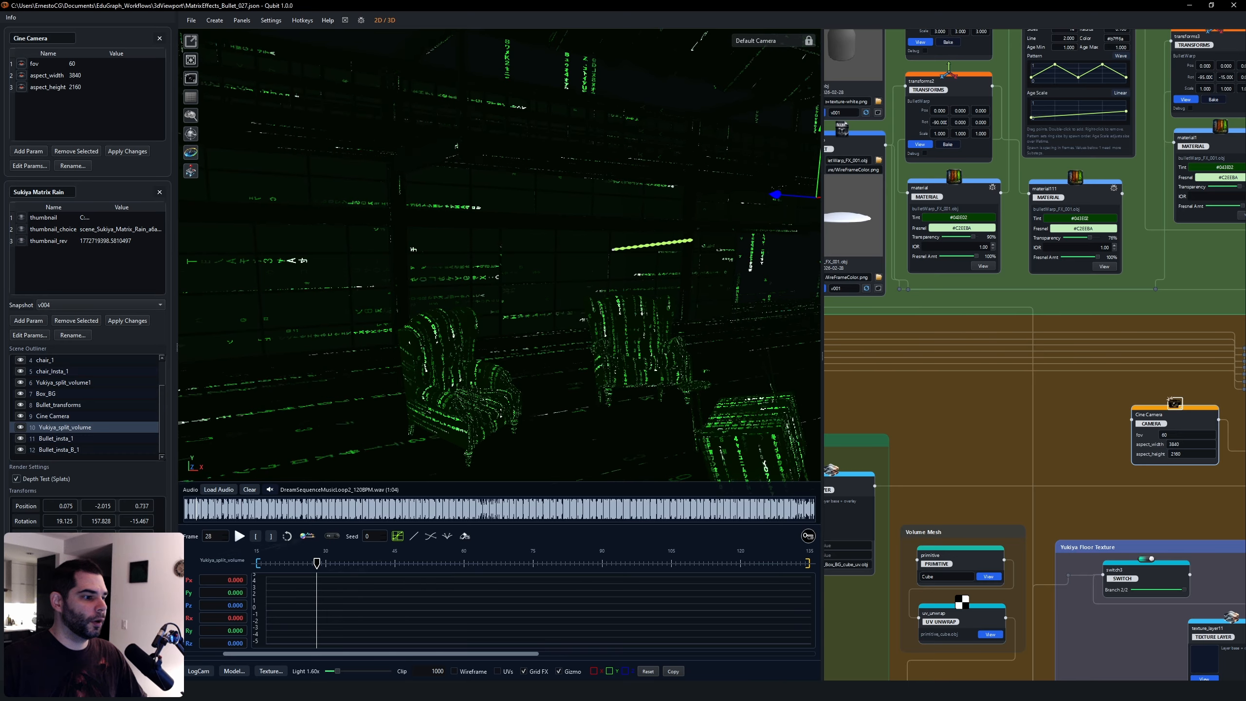
# Scrub the chair animation between frames 42 and 30, checking Bullet_insta_1's curves before reselecting Yukiya_split_volume.
pyautogui.moveTo(316, 564); pyautogui.dragTo(381, 563)
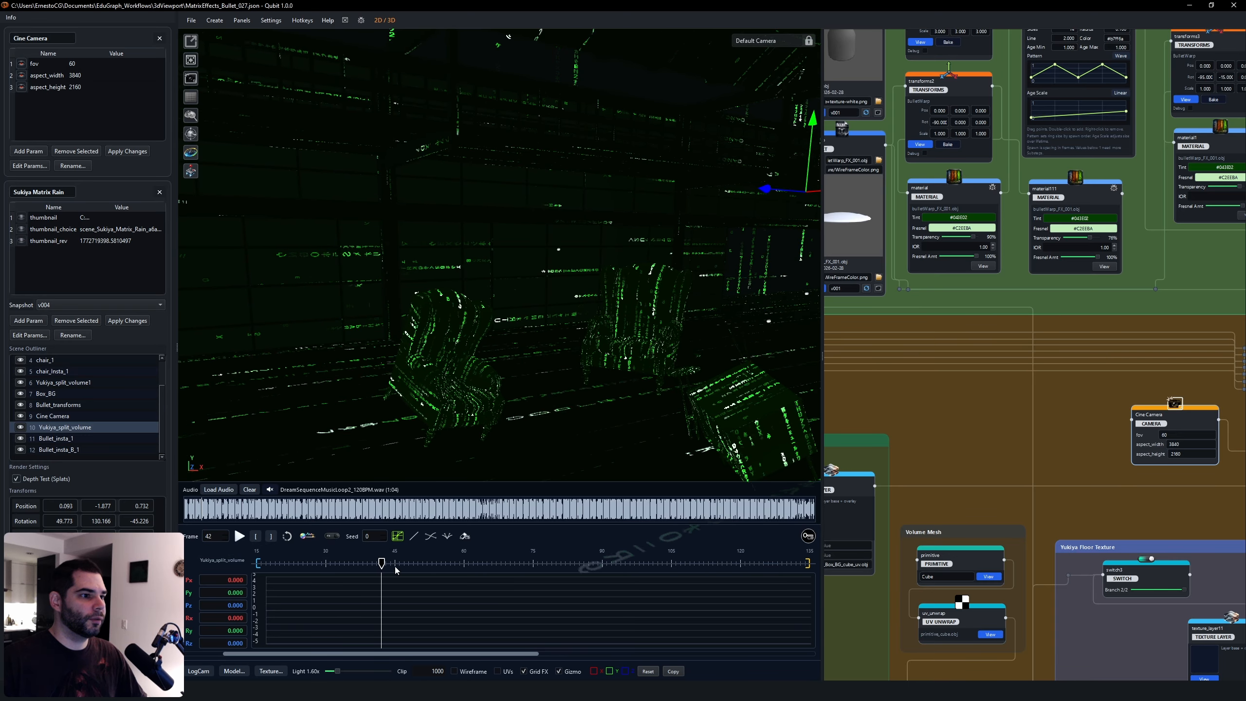
pyautogui.click(558, 251)
pyautogui.click(327, 564)
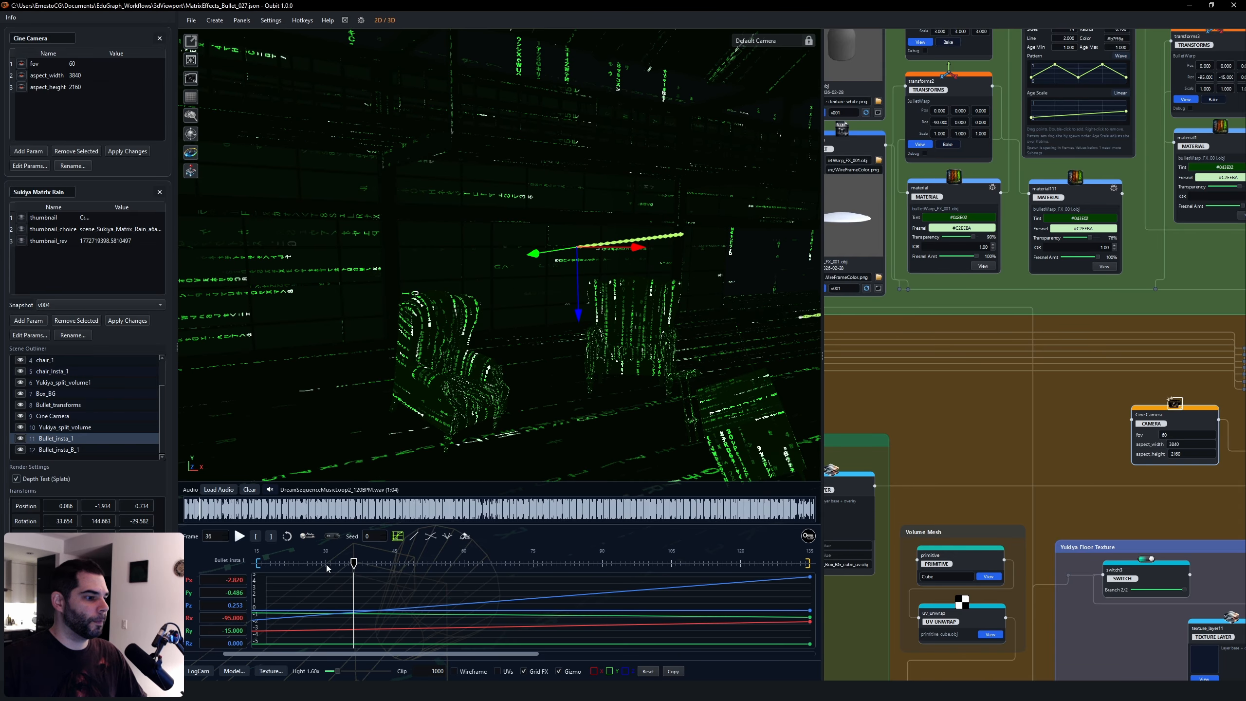
pyautogui.click(574, 444)
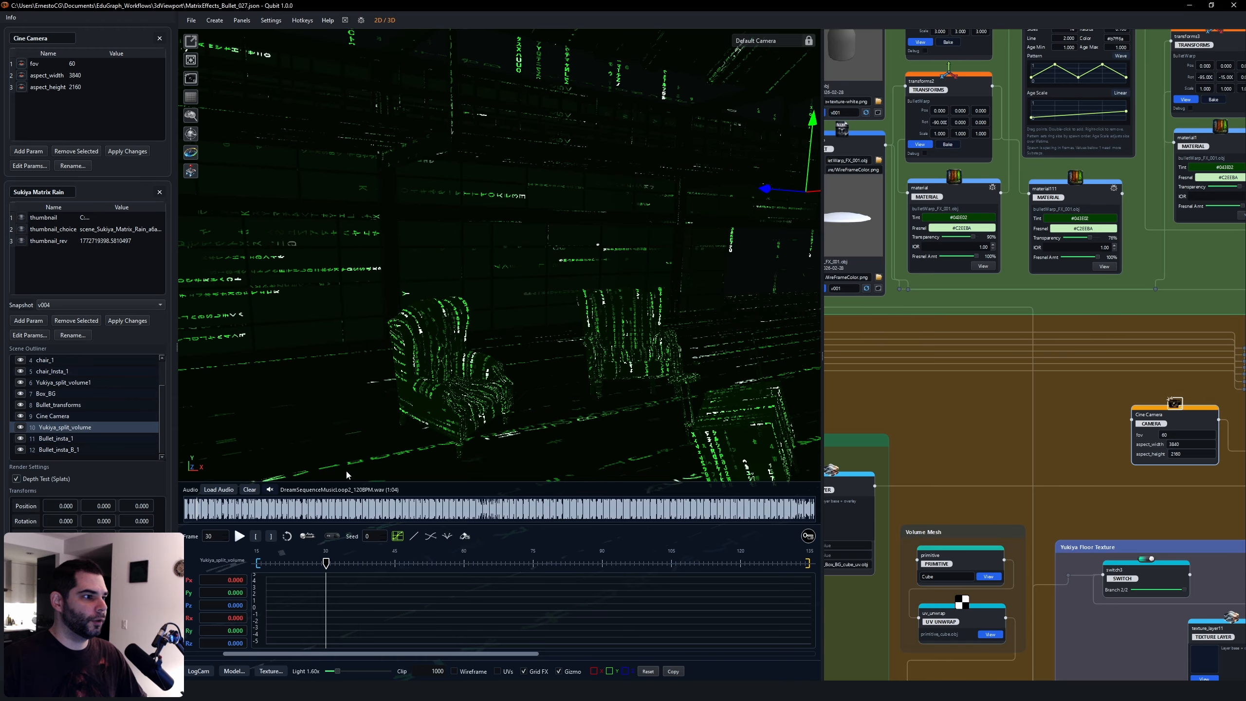
pyautogui.moveTo(494, 322); pyautogui.dragTo(474, 380, button='middle')
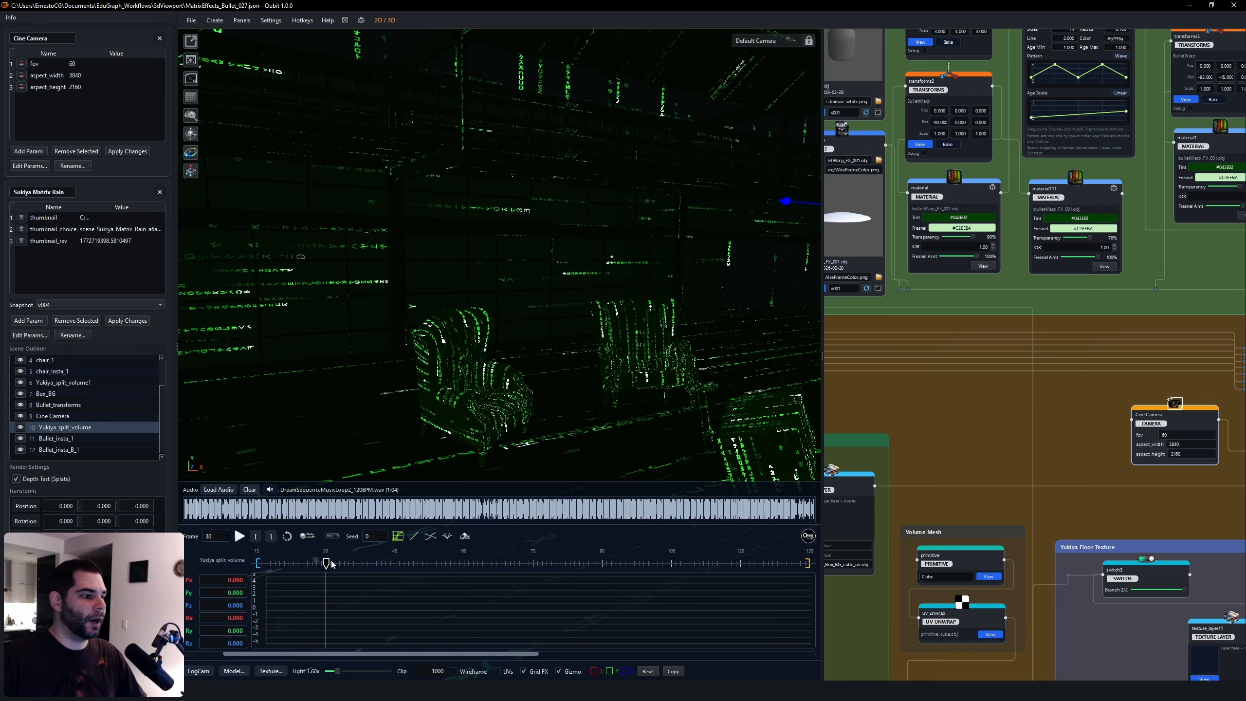
# Set the animation Seed to 23 and scrub between frames 52 and 34 to compare the chairs' motion.
pyautogui.moveTo(331, 561); pyautogui.dragTo(382, 537)
pyautogui.write('23')
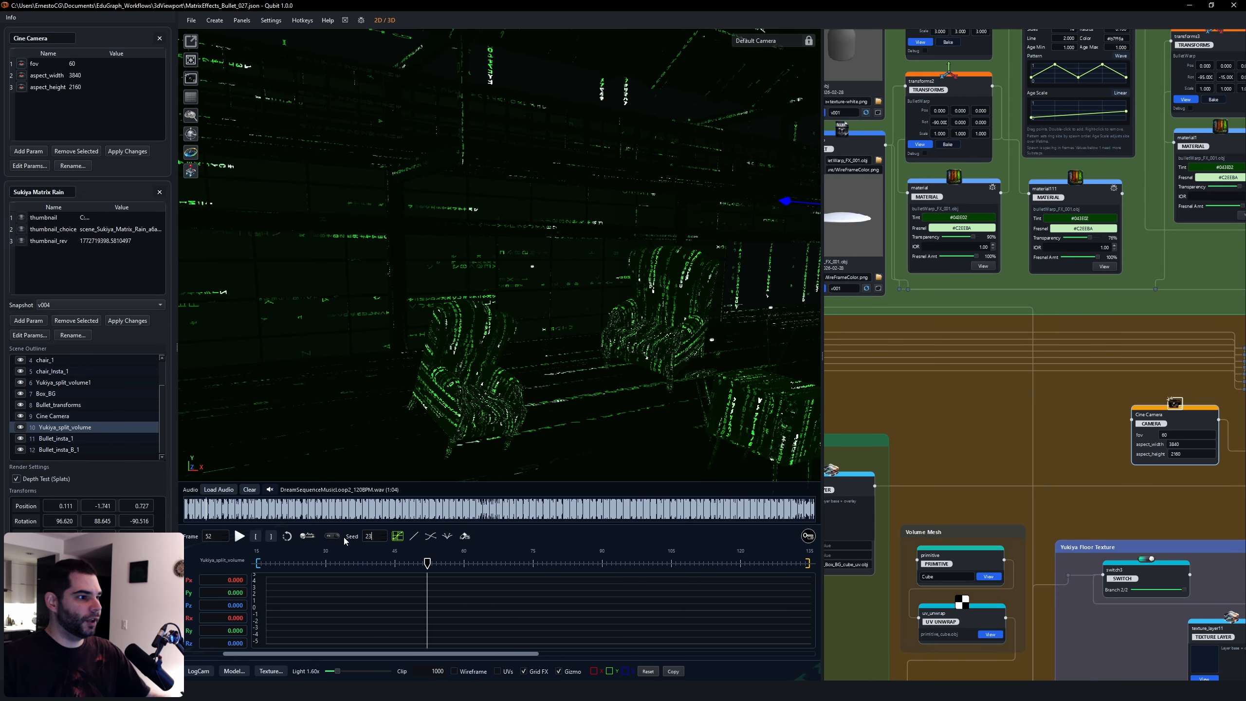
pyautogui.moveTo(428, 568); pyautogui.dragTo(343, 565)
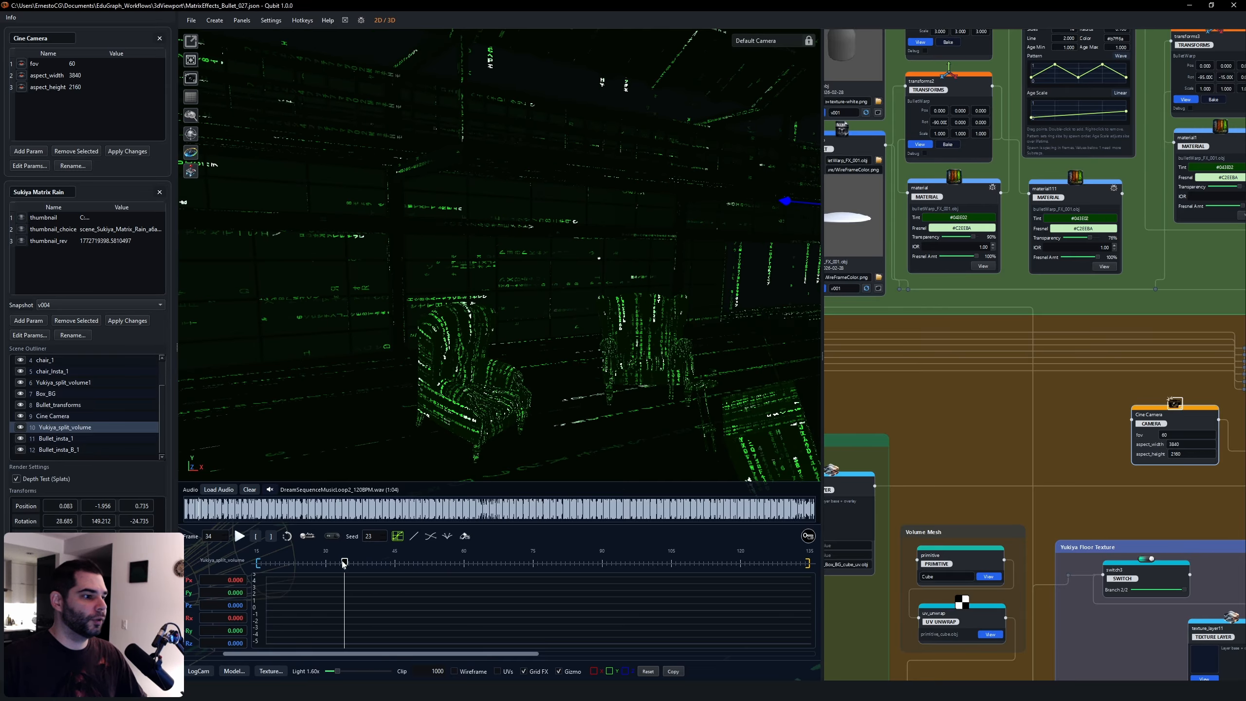
# Set the animation Seed to 45 and scrub to frame 48 to examine the chairs' motion.
pyautogui.write('45')
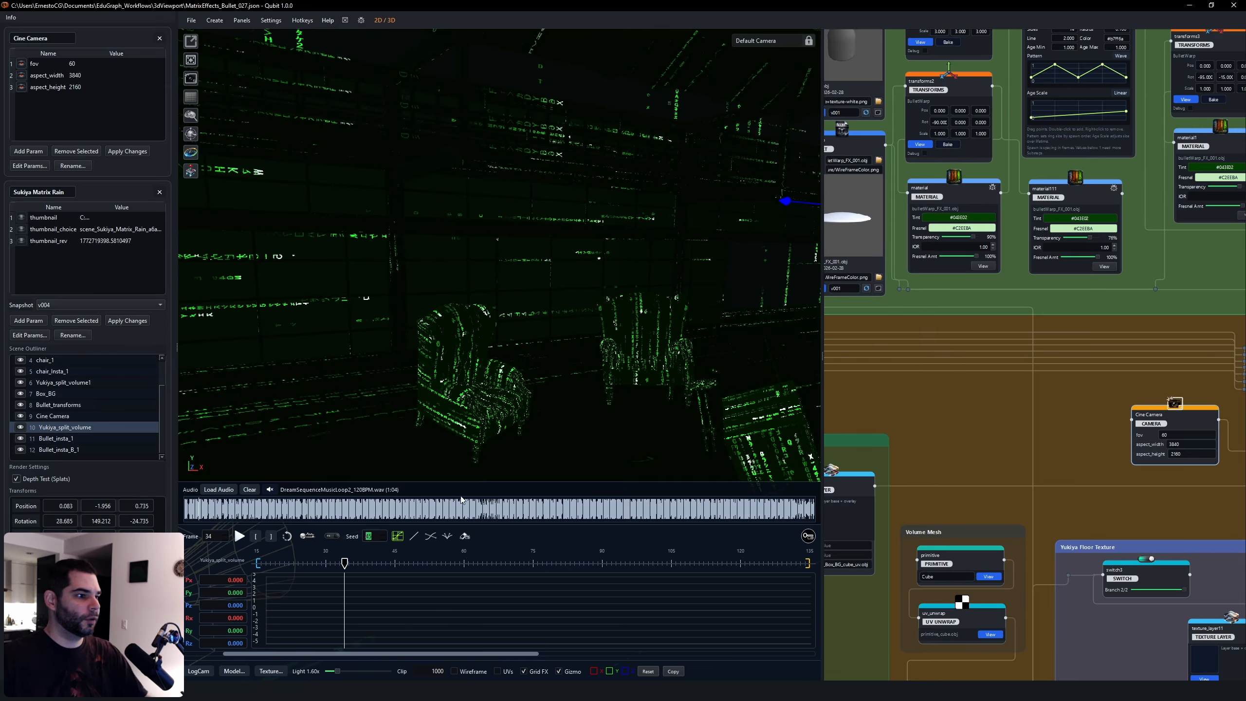
pyautogui.moveTo(347, 565); pyautogui.dragTo(419, 556)
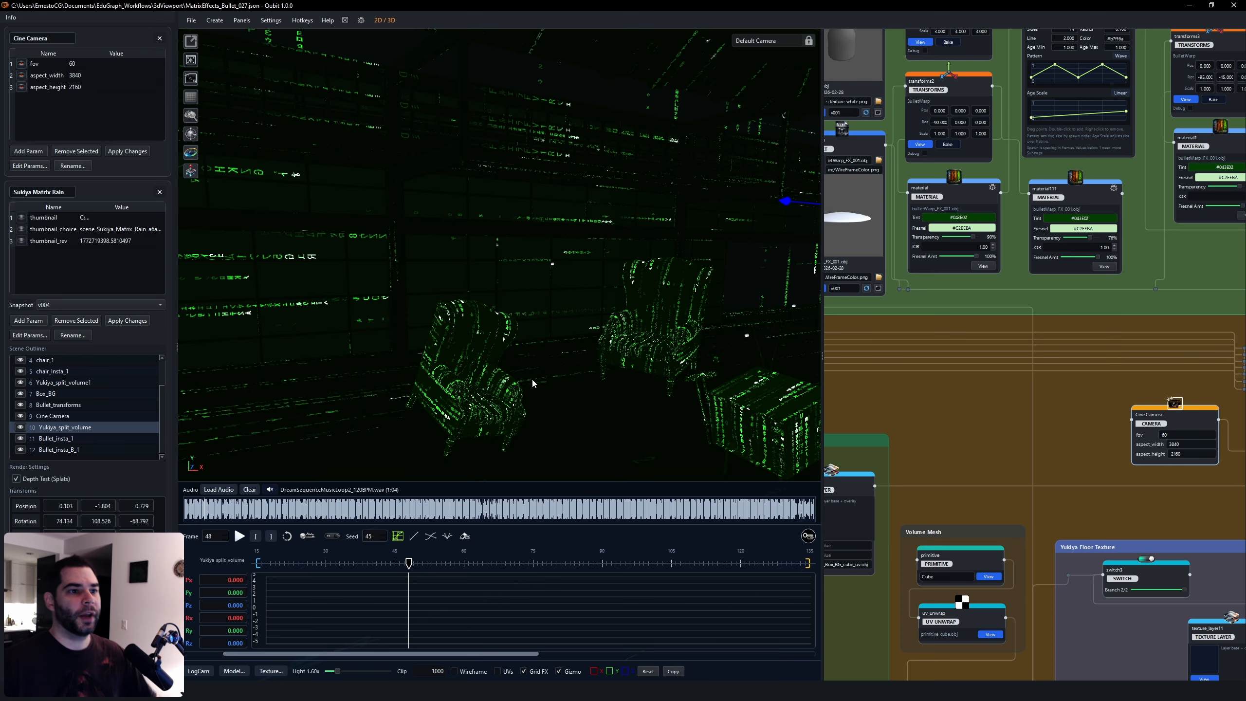
pyautogui.moveTo(532, 378); pyautogui.dragTo(573, 345, button='middle')
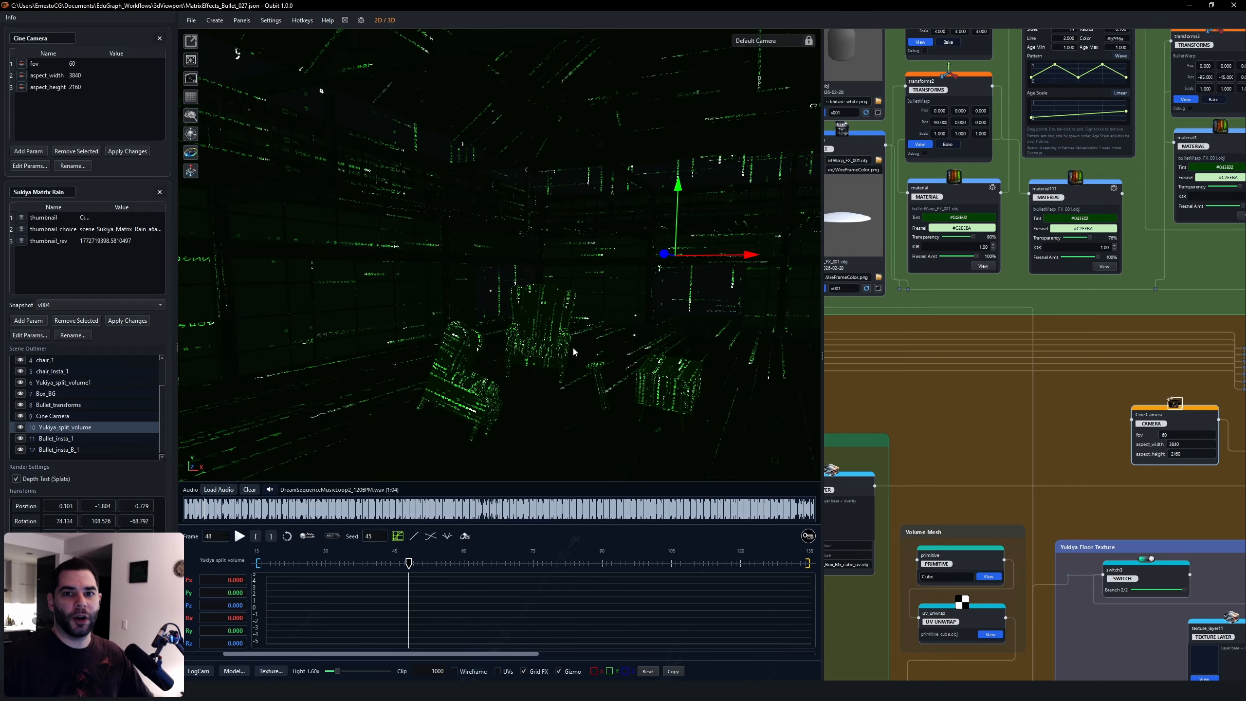
# Select the Cine Camera at frame 38 and disable playback looping.
pyautogui.moveTo(407, 563); pyautogui.dragTo(365, 523)
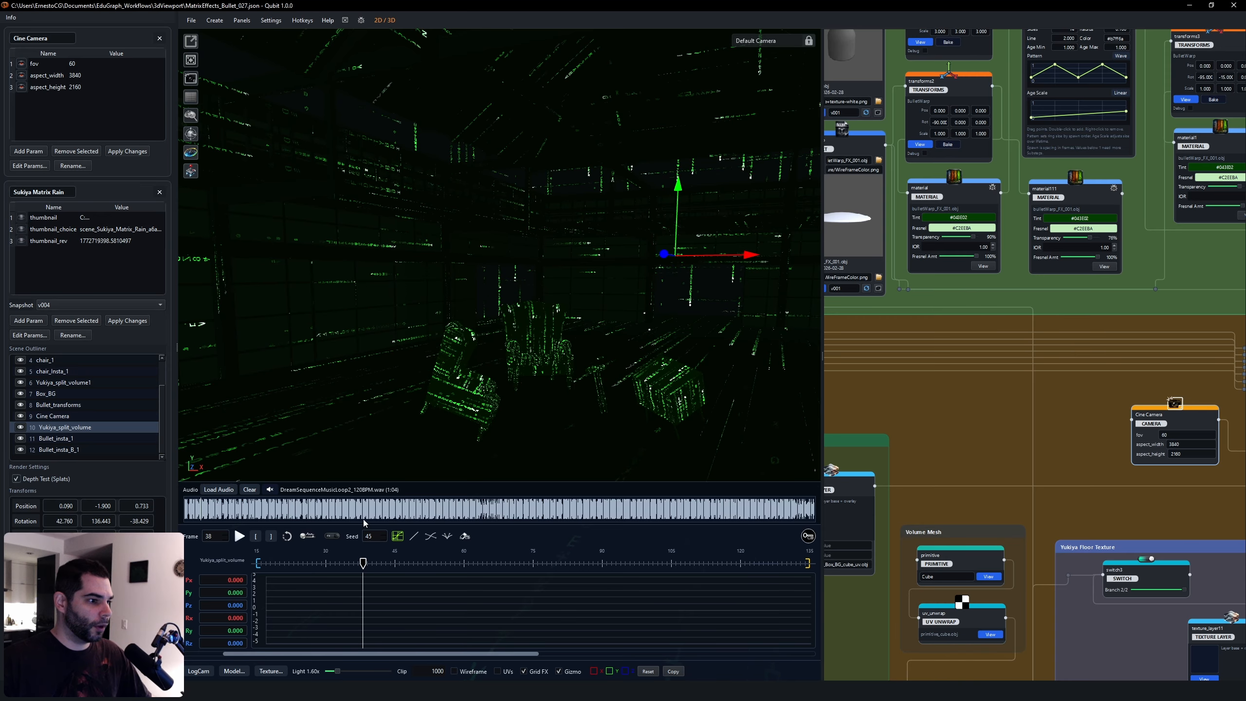
pyautogui.click(61, 407)
pyautogui.click(61, 416)
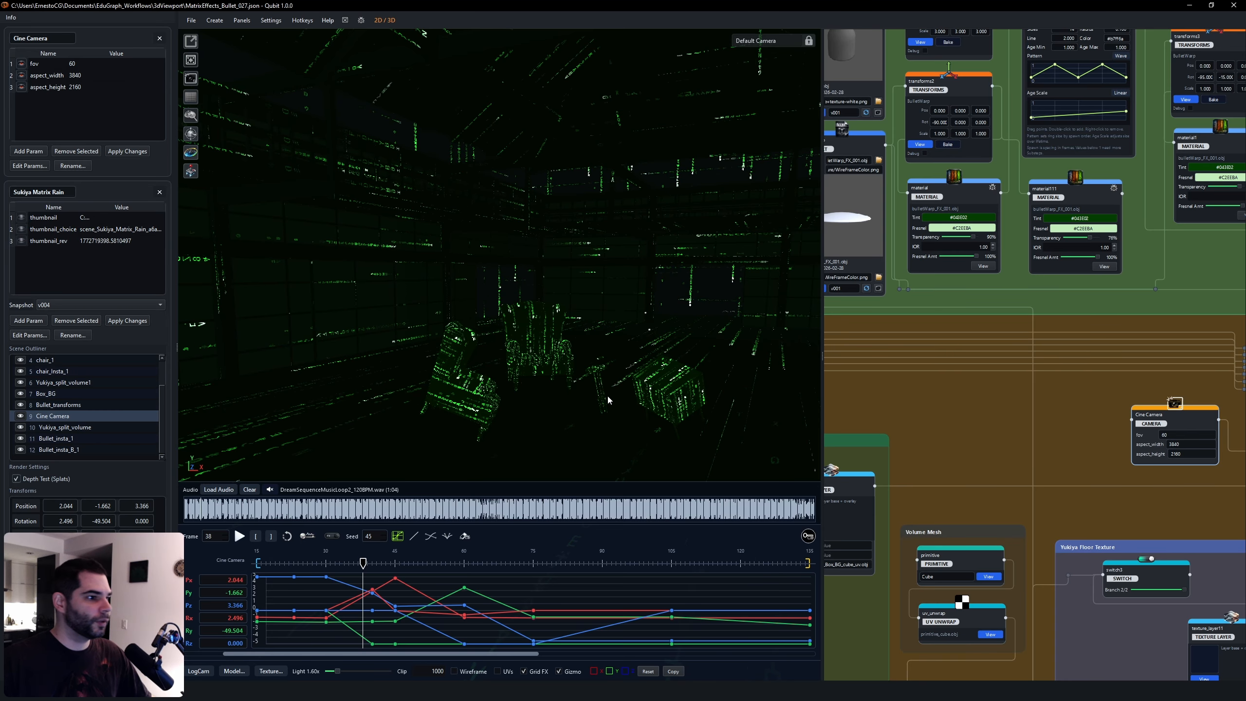
pyautogui.moveTo(607, 400); pyautogui.dragTo(574, 388, button='middle')
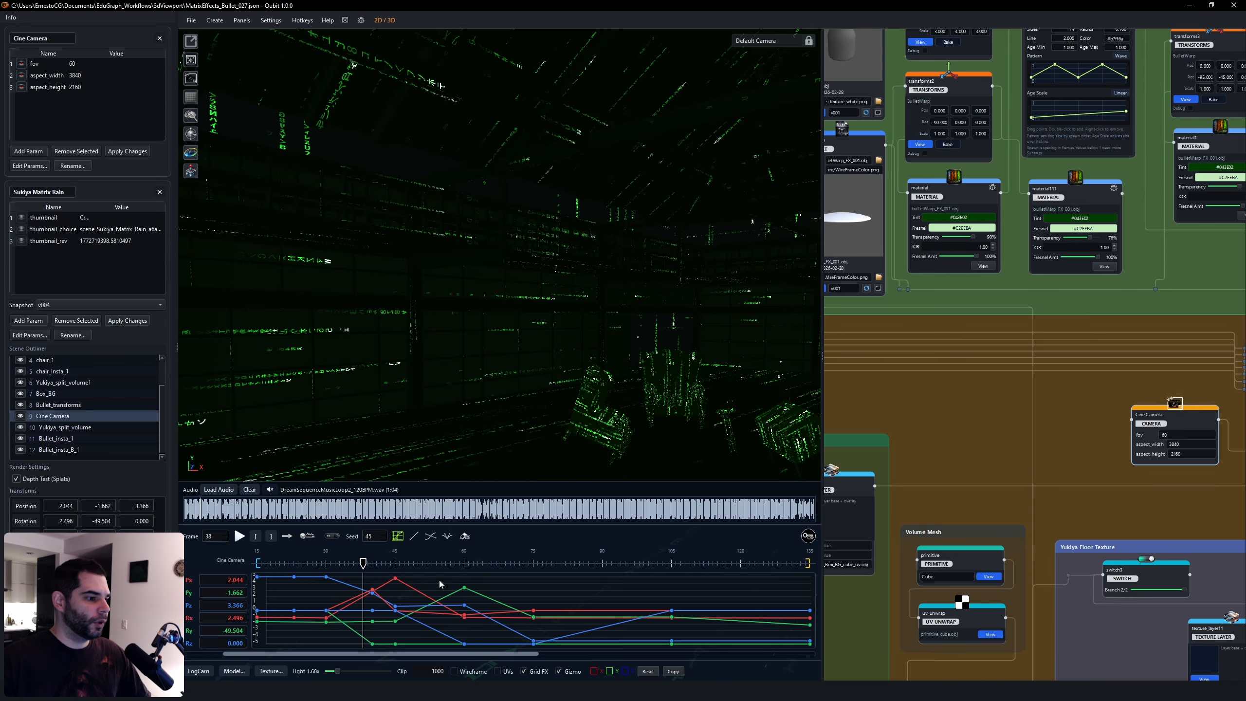
# Play from frame 114 without looping, then re-enable looping and play again from frame 123.
pyautogui.moveTo(371, 569); pyautogui.dragTo(714, 569)
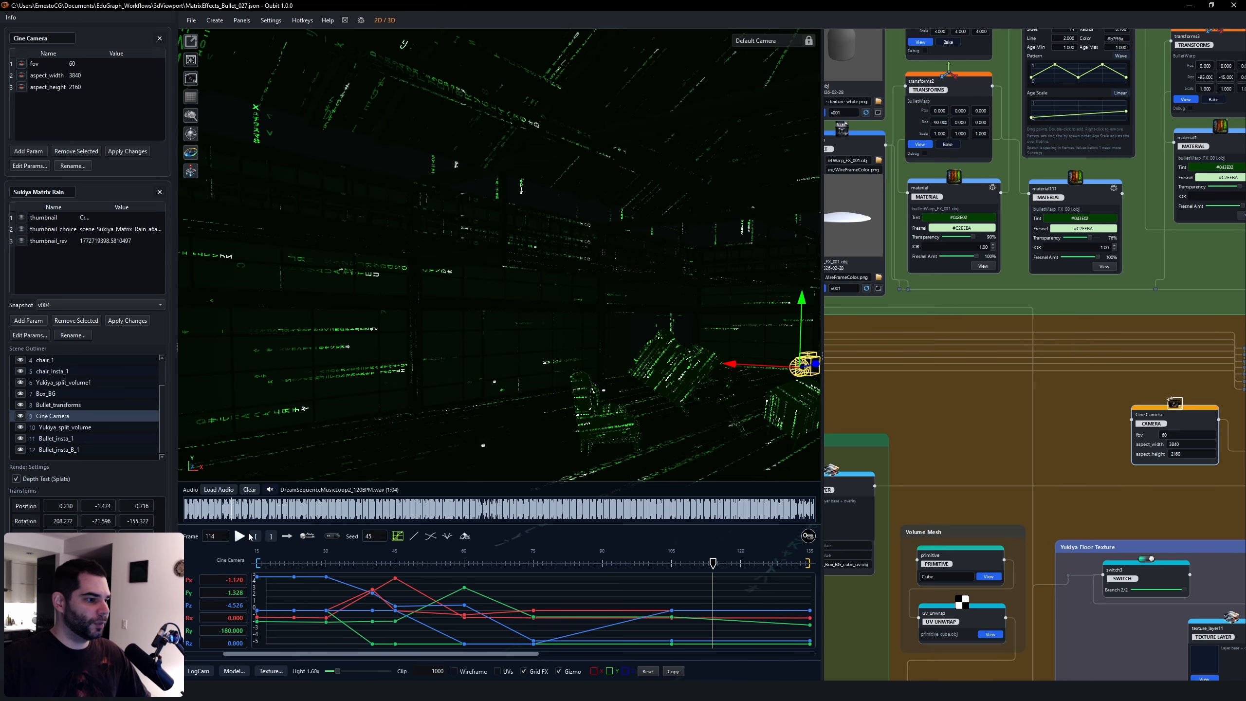
pyautogui.click(250, 536)
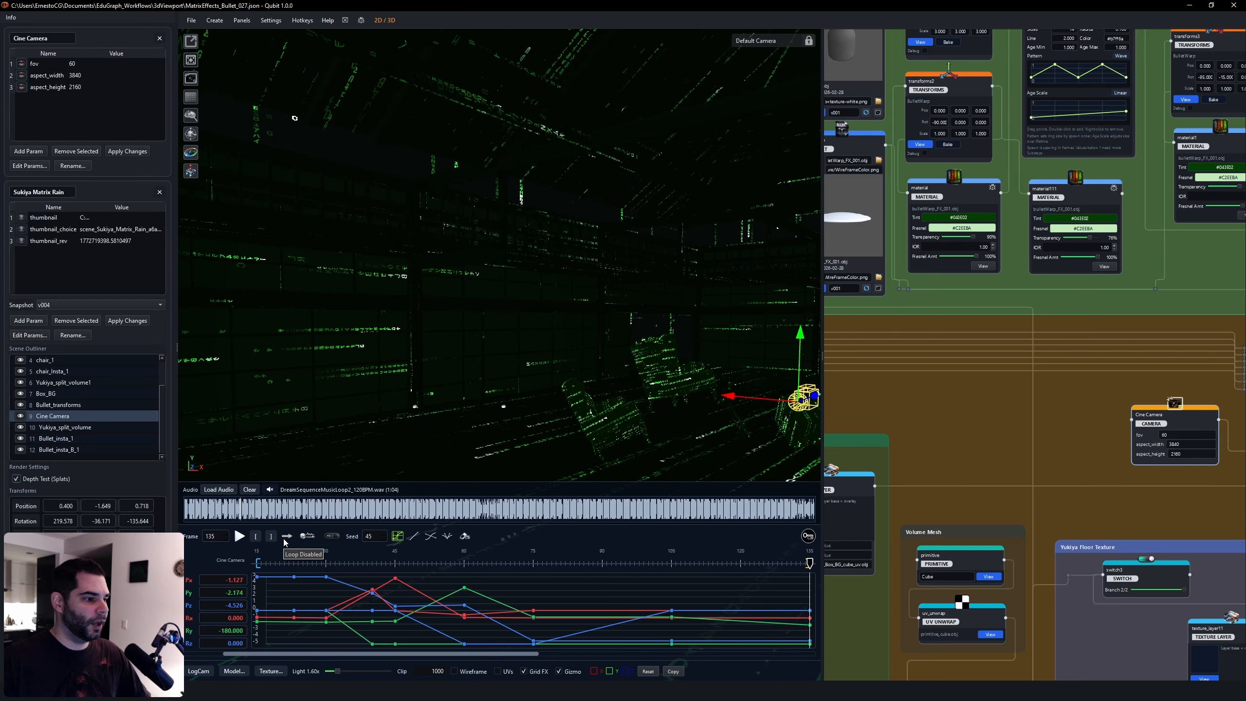
pyautogui.moveTo(808, 564); pyautogui.dragTo(755, 564)
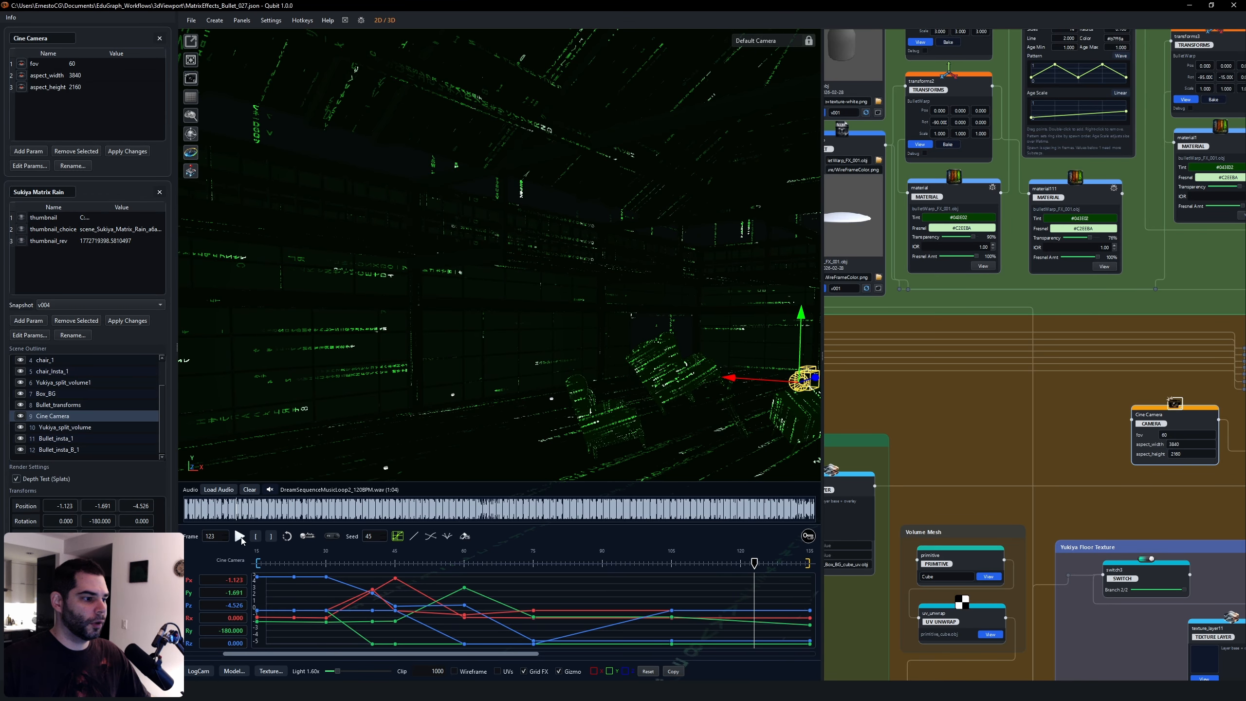
pyautogui.click(239, 536)
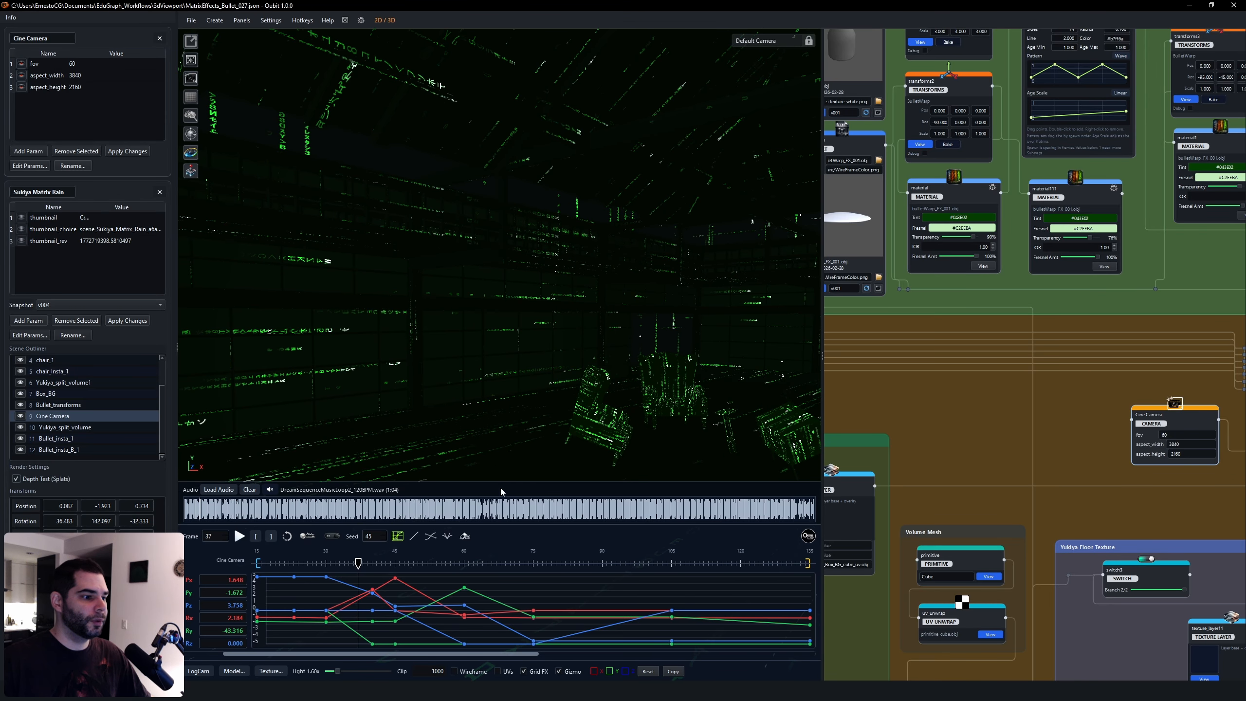
pyautogui.moveTo(460, 365); pyautogui.dragTo(472, 390)
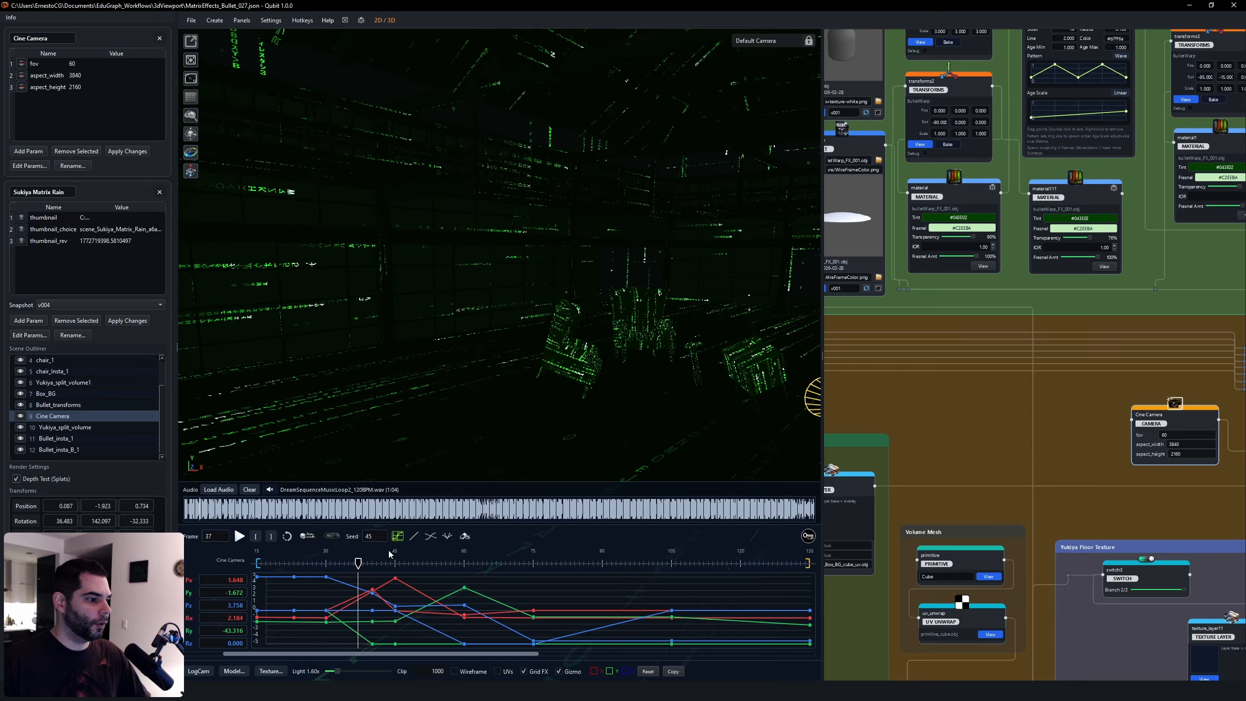
# Limit the playback range to about frame 19 through frame 36 and play it.
pyautogui.click(257, 538)
pyautogui.click(422, 565)
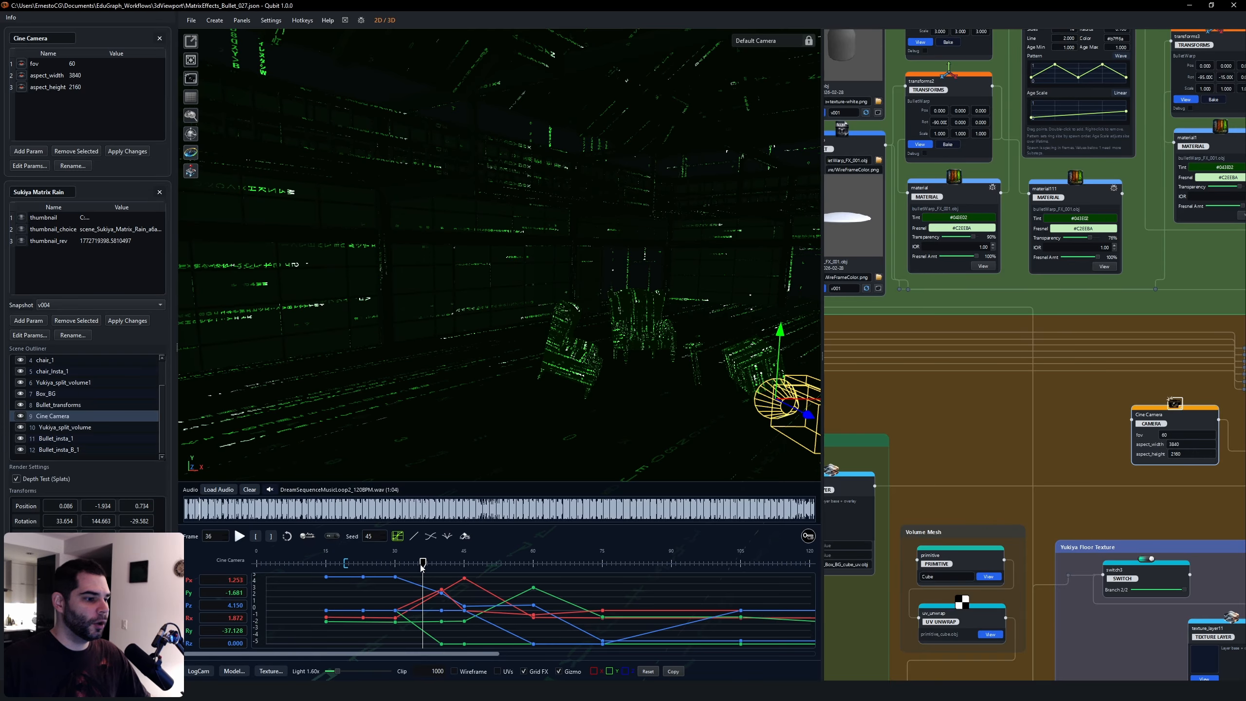
pyautogui.click(345, 565)
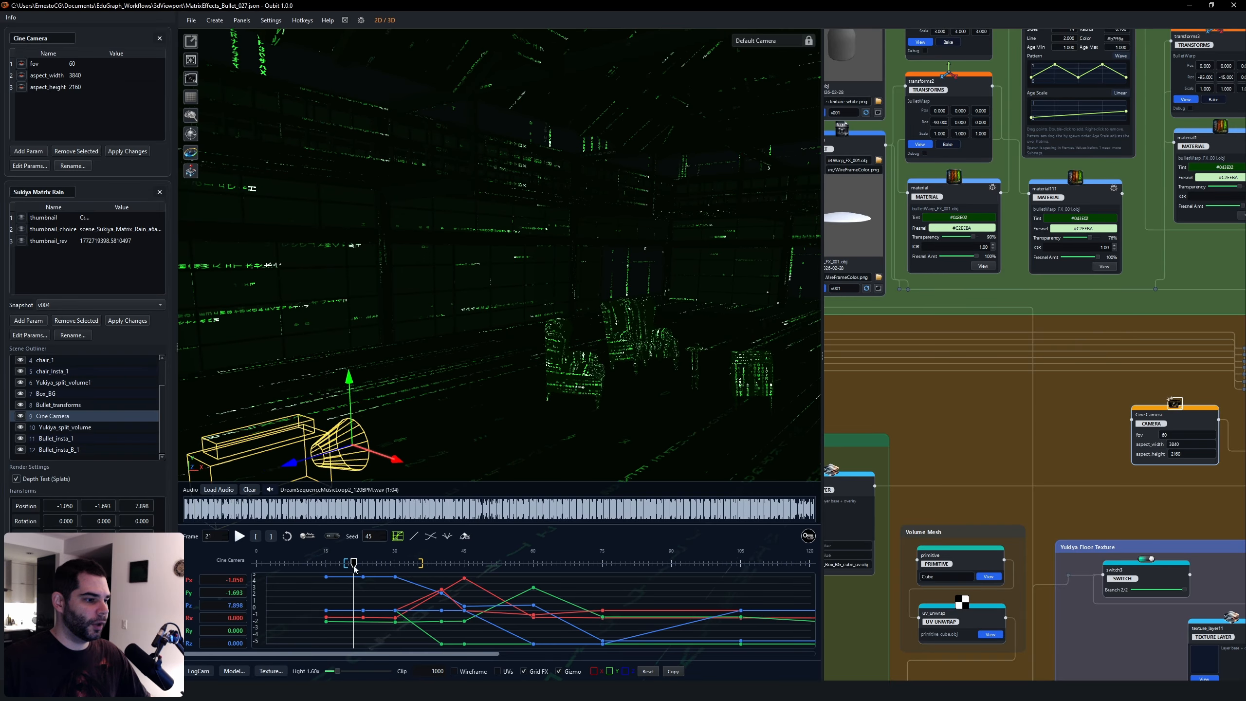
pyautogui.click(240, 537)
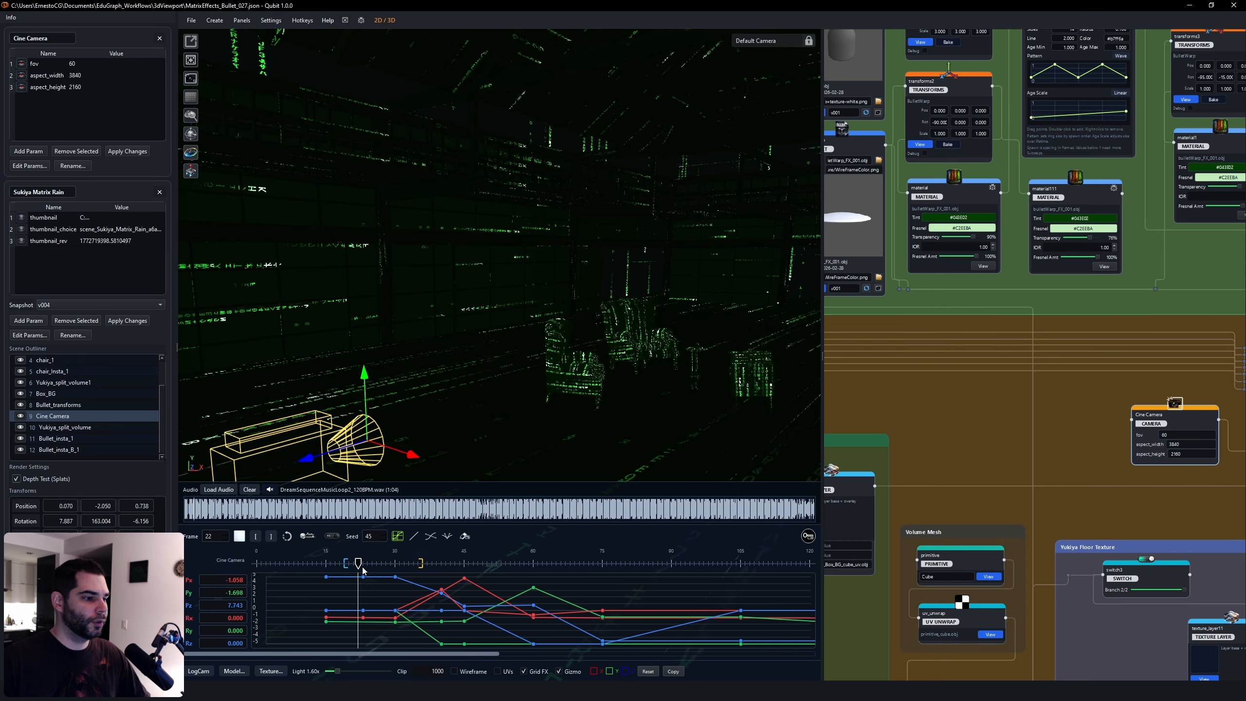
# Move the end of the playback range to frame 56 and preview the extended loop.
pyautogui.moveTo(350, 563); pyautogui.dragTo(515, 572)
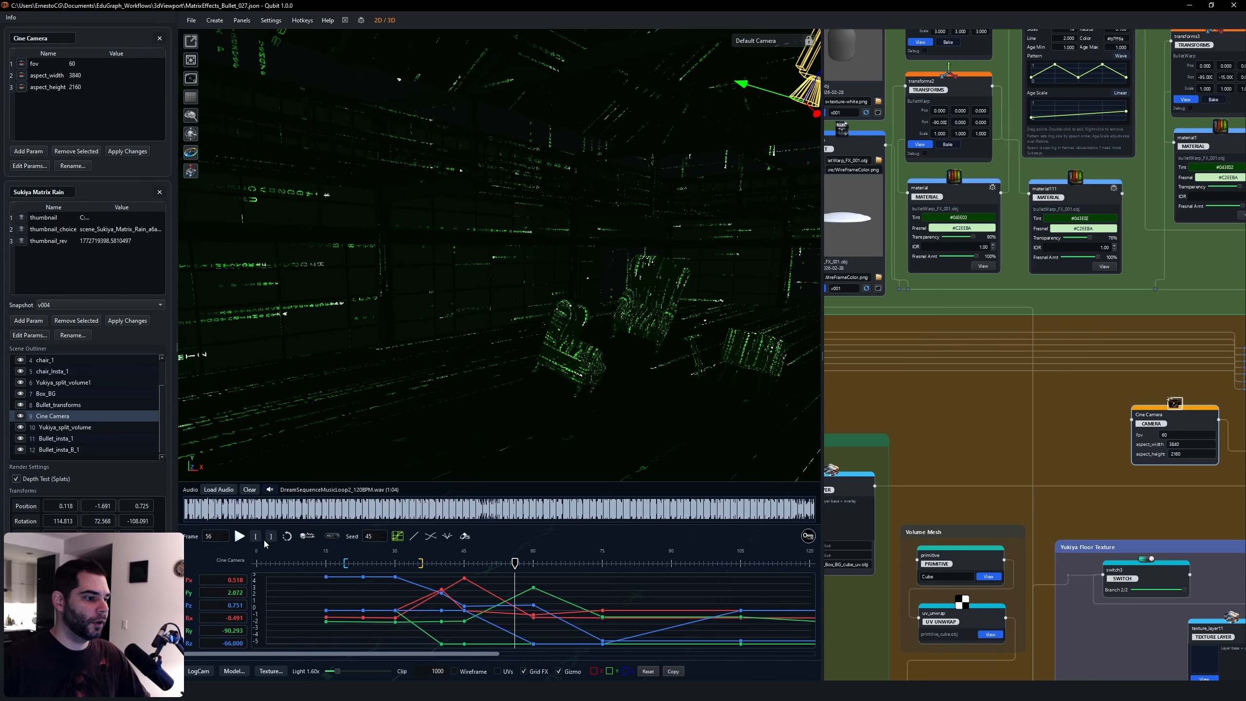
pyautogui.press('space')
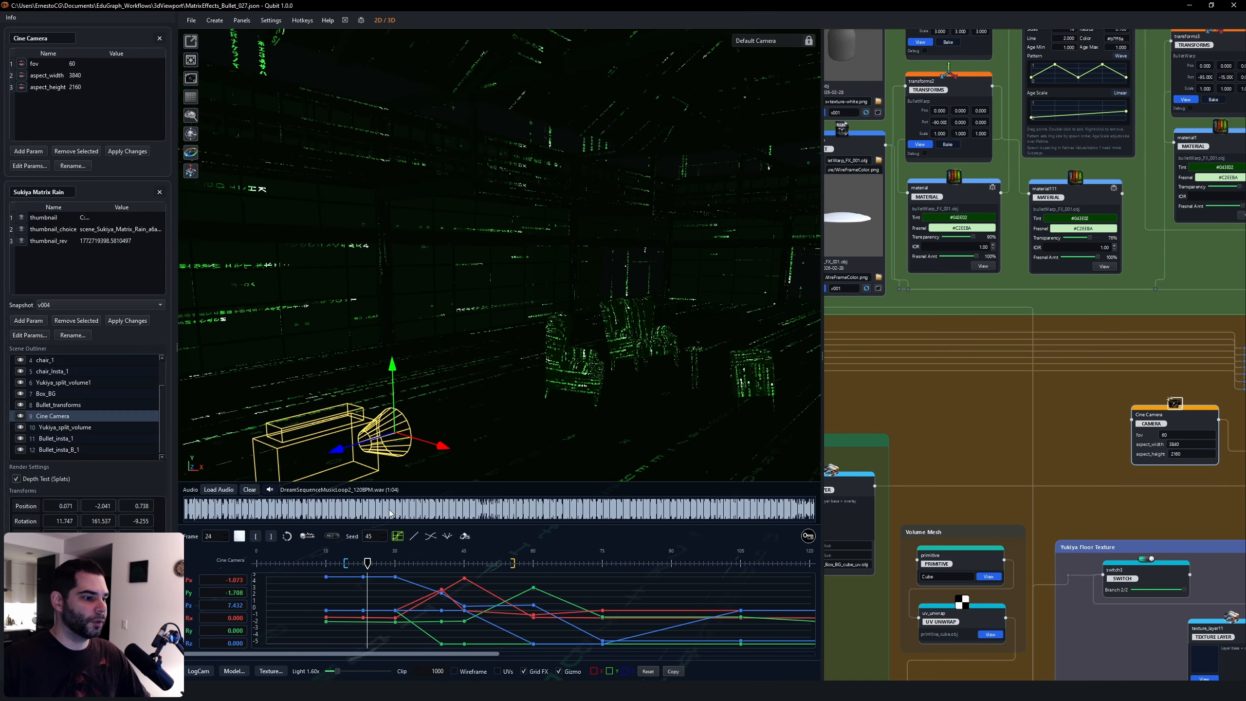
pyautogui.press('space')
pyautogui.moveTo(577, 339)
pyautogui.mouseDown(button='middle')
pyautogui.moveTo(628, 358)
pyautogui.moveTo(557, 341)
pyautogui.mouseUp(button='middle')
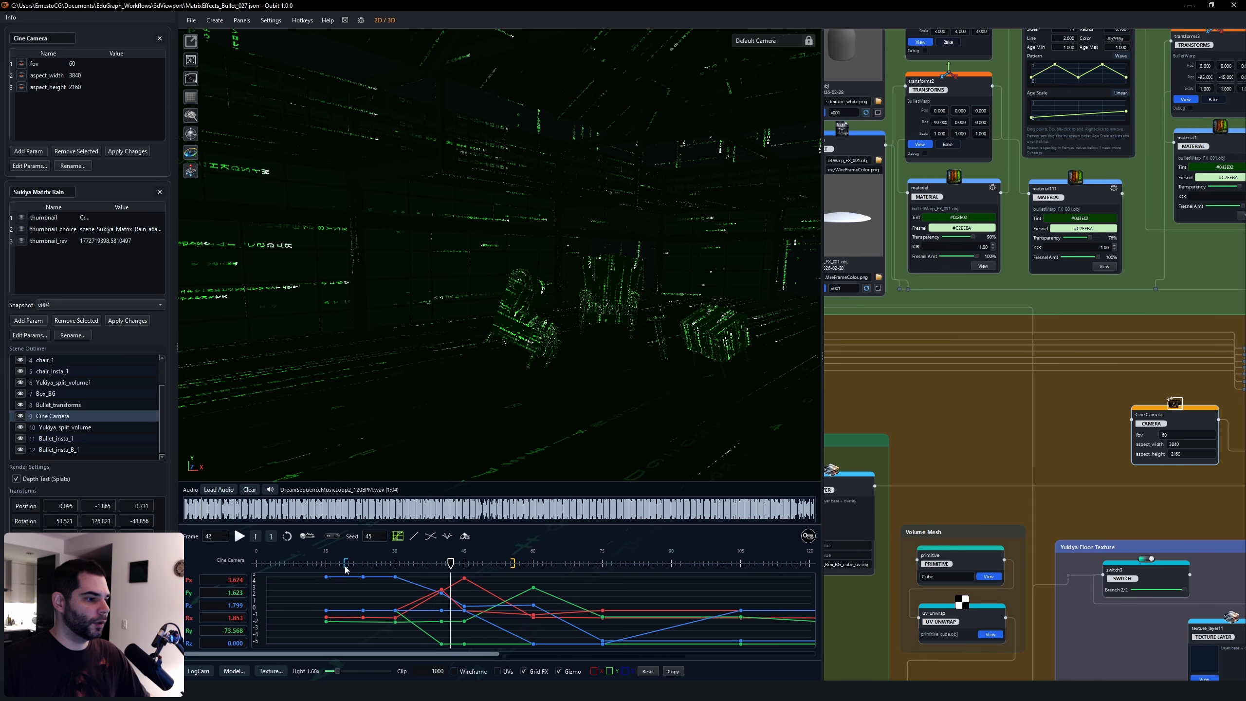
# Set the playback range from frame 15 to frame 90 and play the animation, stopping at frame 61.
pyautogui.moveTo(346, 563); pyautogui.dragTo(330, 565)
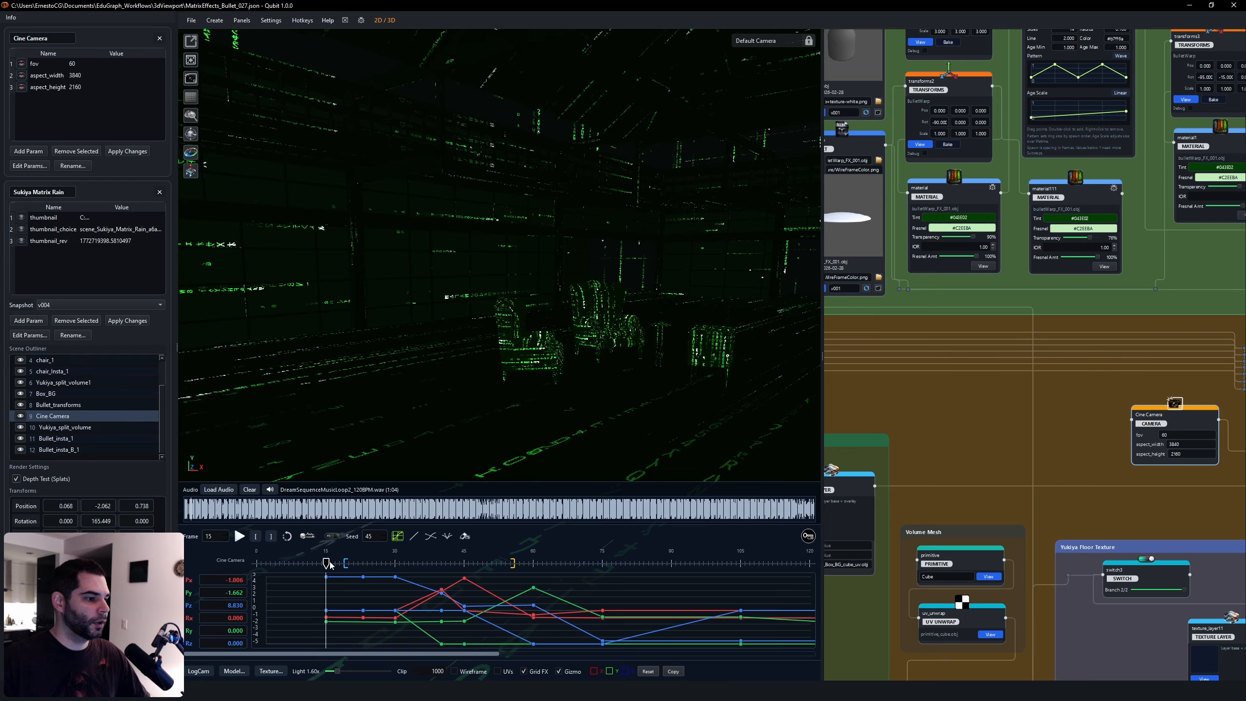
pyautogui.moveTo(549, 564); pyautogui.dragTo(673, 565)
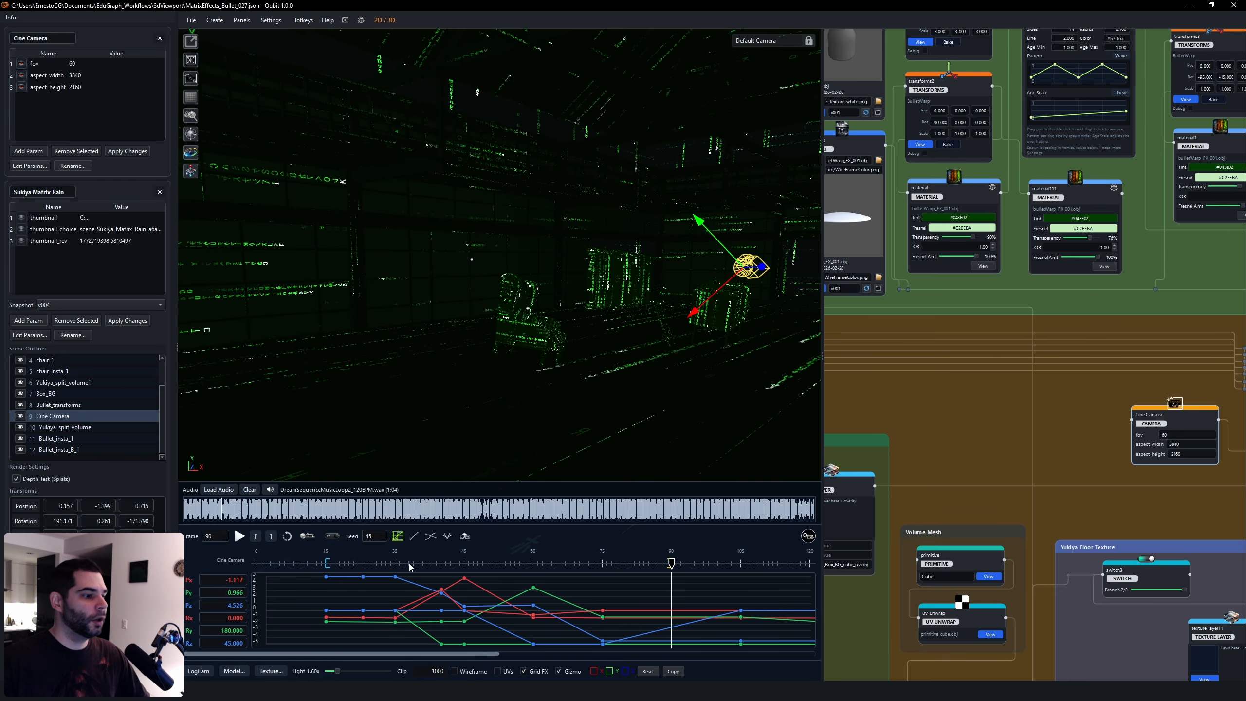
pyautogui.moveTo(411, 565); pyautogui.dragTo(322, 563)
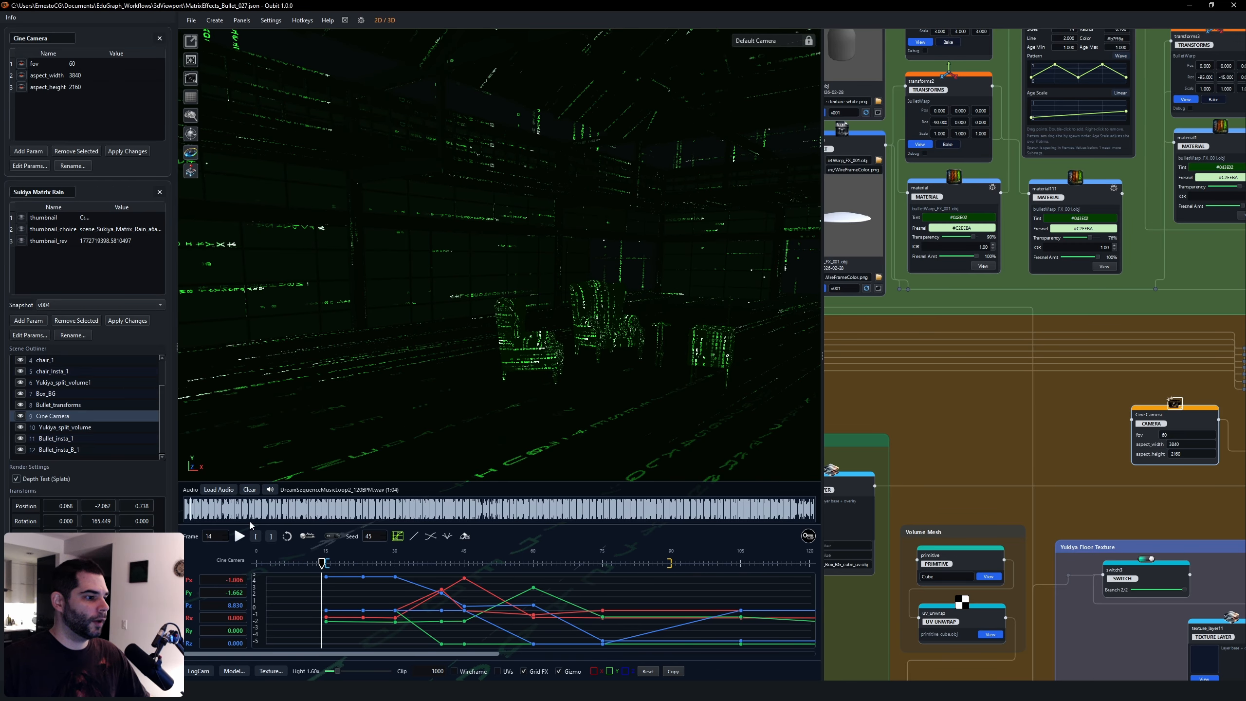
pyautogui.click(241, 536)
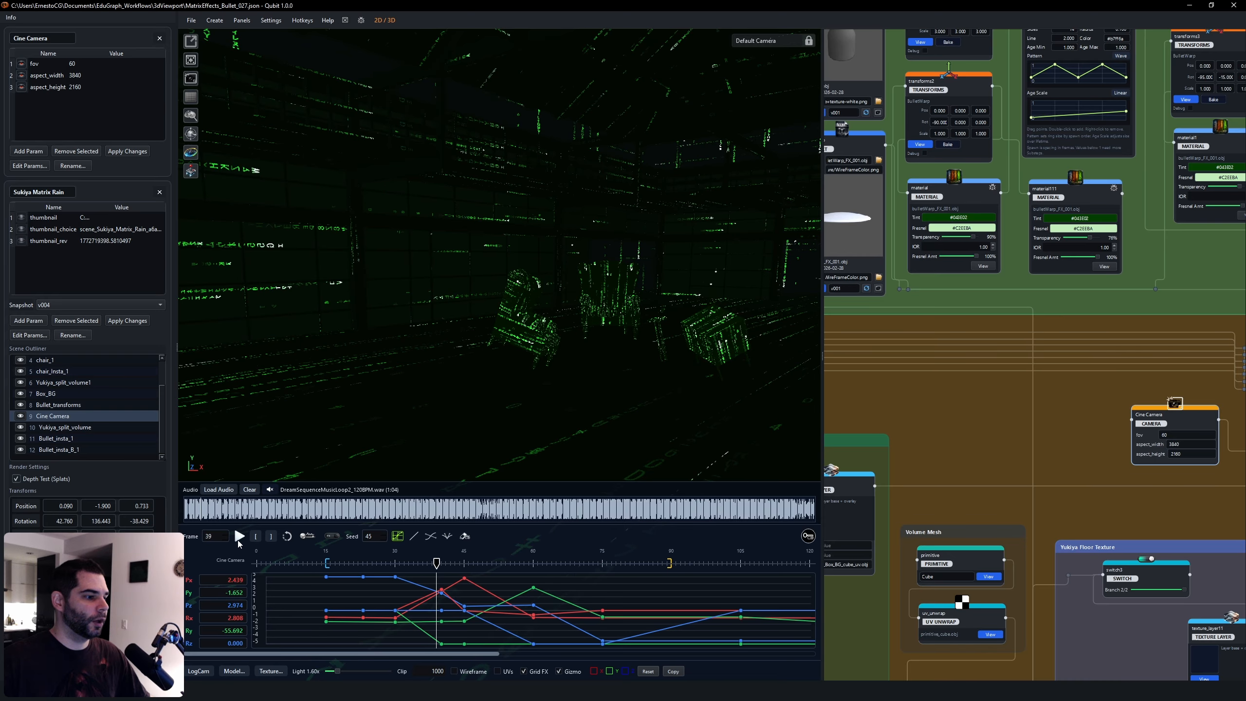
pyautogui.click(238, 541)
pyautogui.click(238, 539)
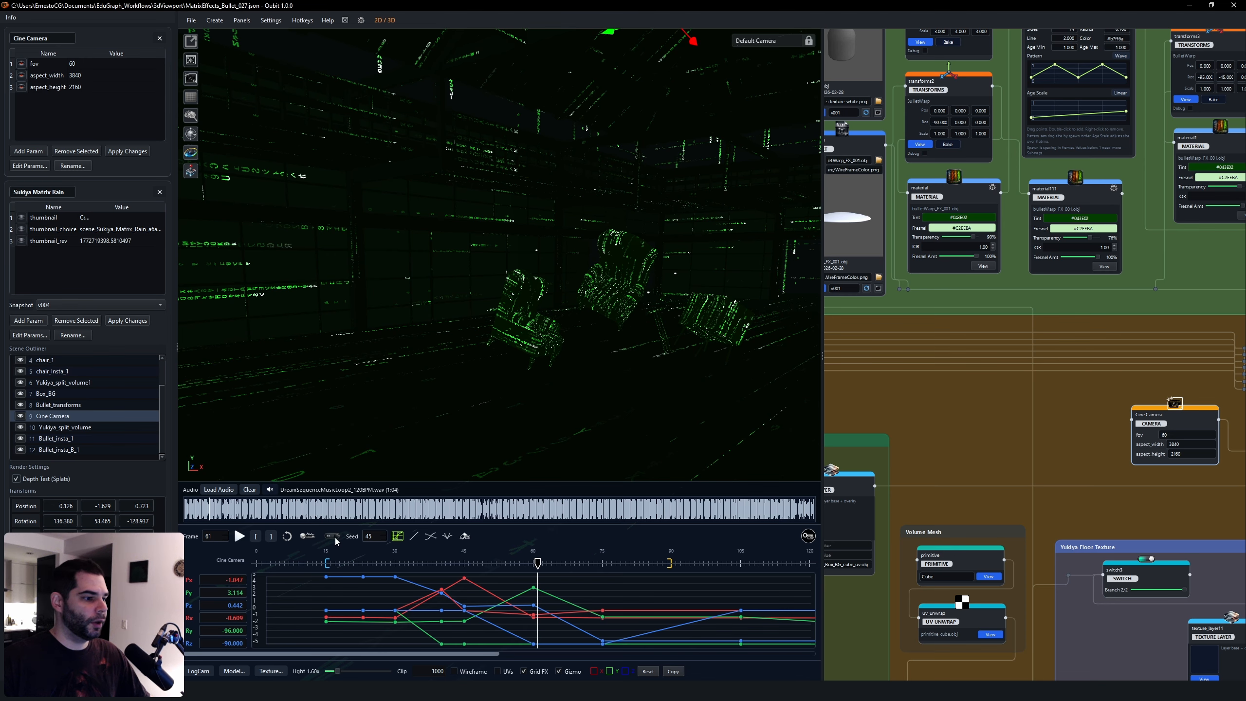
# Widen the node graph beside the viewport and select the first fx node in the Bullet Time group.
pyautogui.moveTo(588, 257); pyautogui.dragTo(653, 207, button='middle')
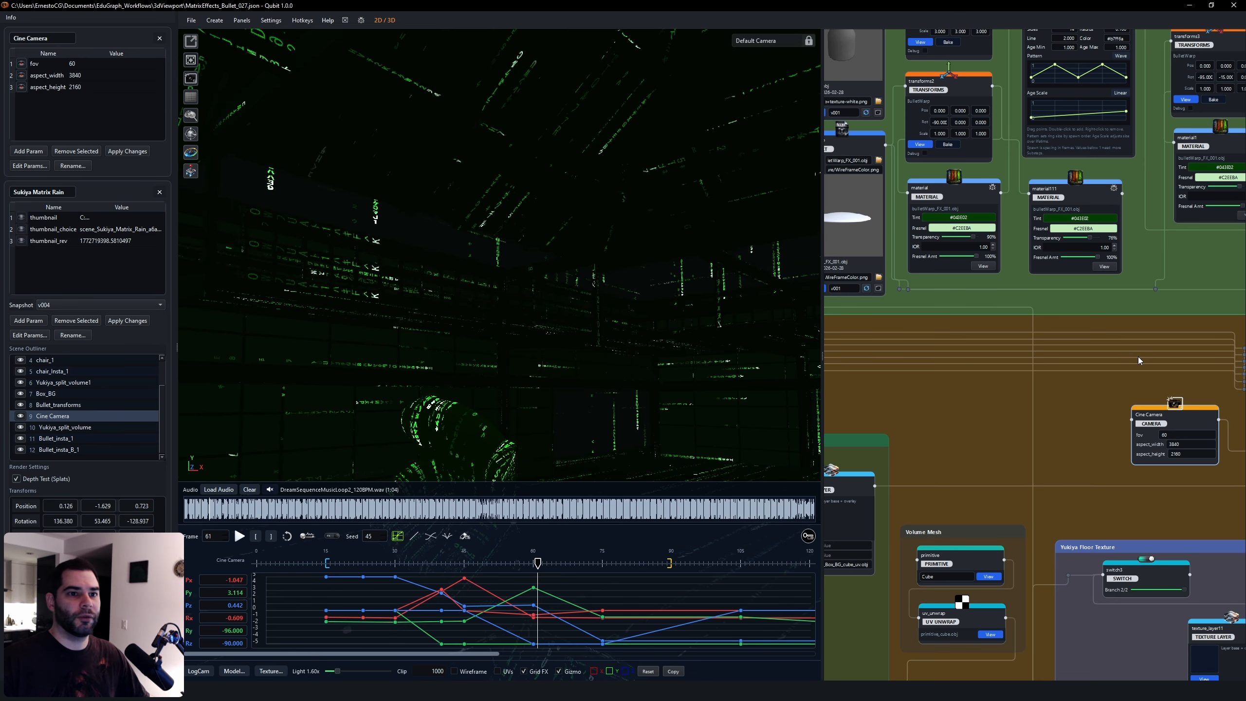
pyautogui.scroll(-5, 1138, 357)
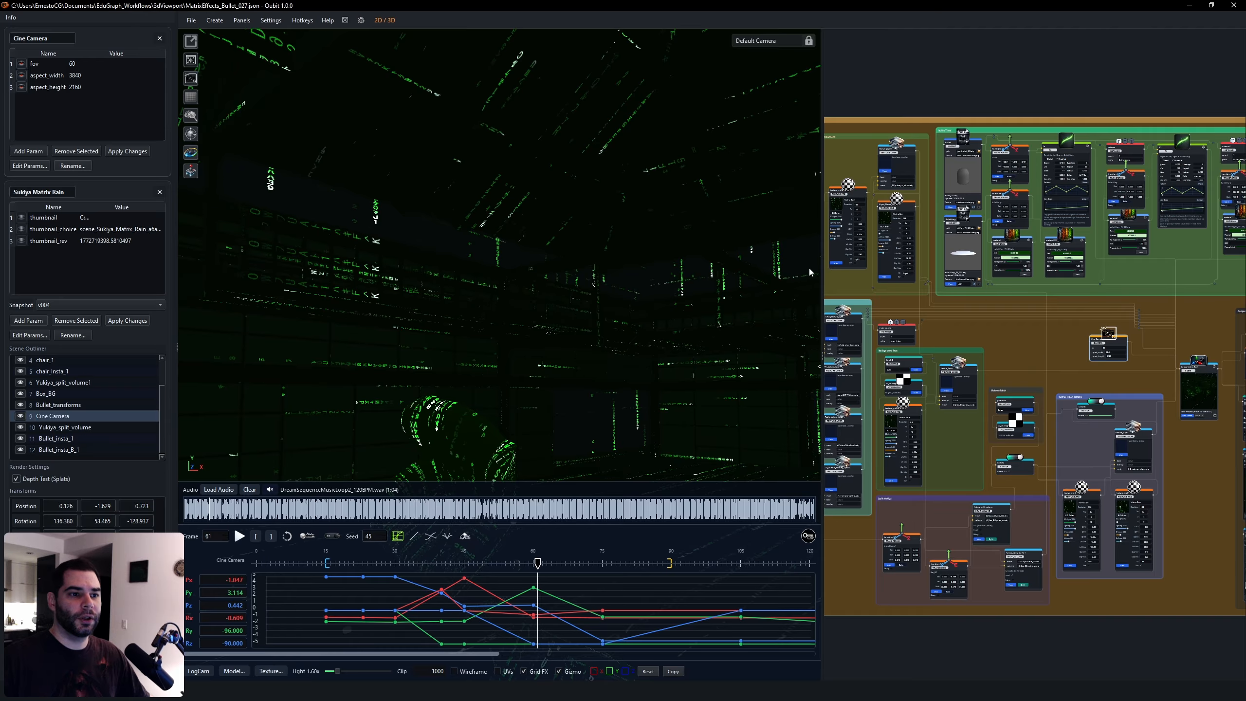
pyautogui.moveTo(823, 274); pyautogui.dragTo(731, 275)
pyautogui.scroll(5, 1004, 282)
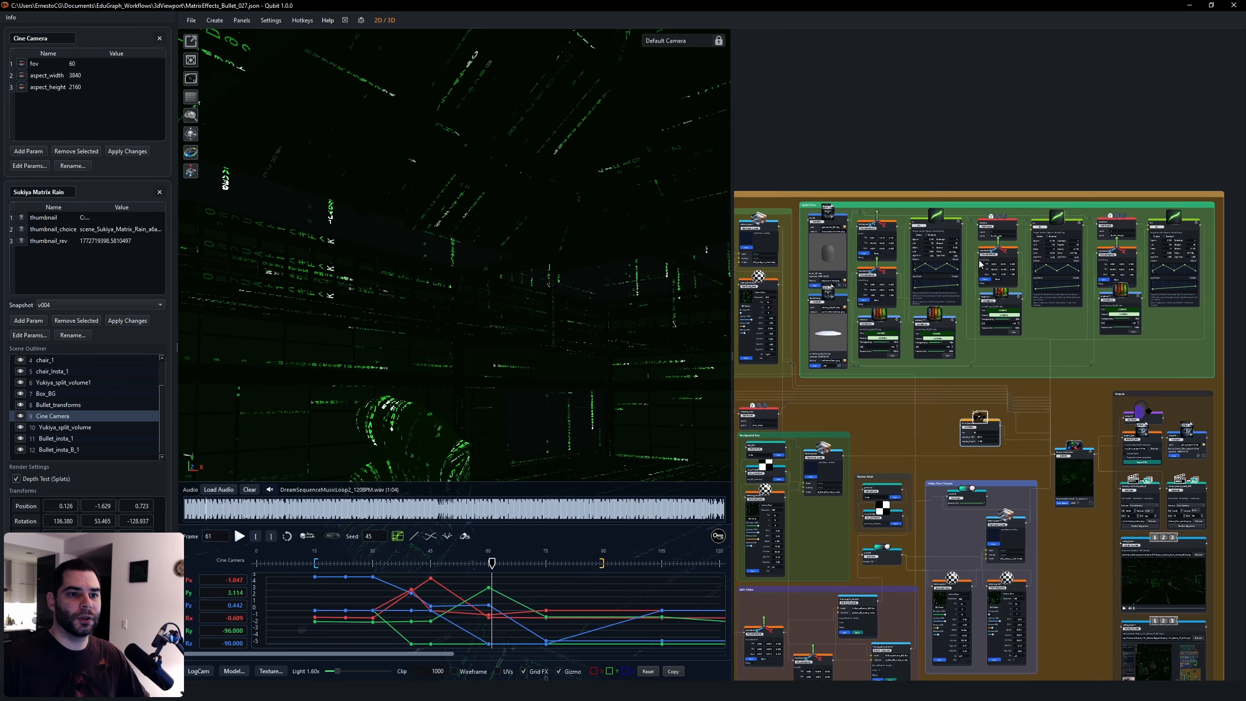
pyautogui.moveTo(1003, 279); pyautogui.dragTo(1168, 304, button='middle')
pyautogui.click(1058, 209)
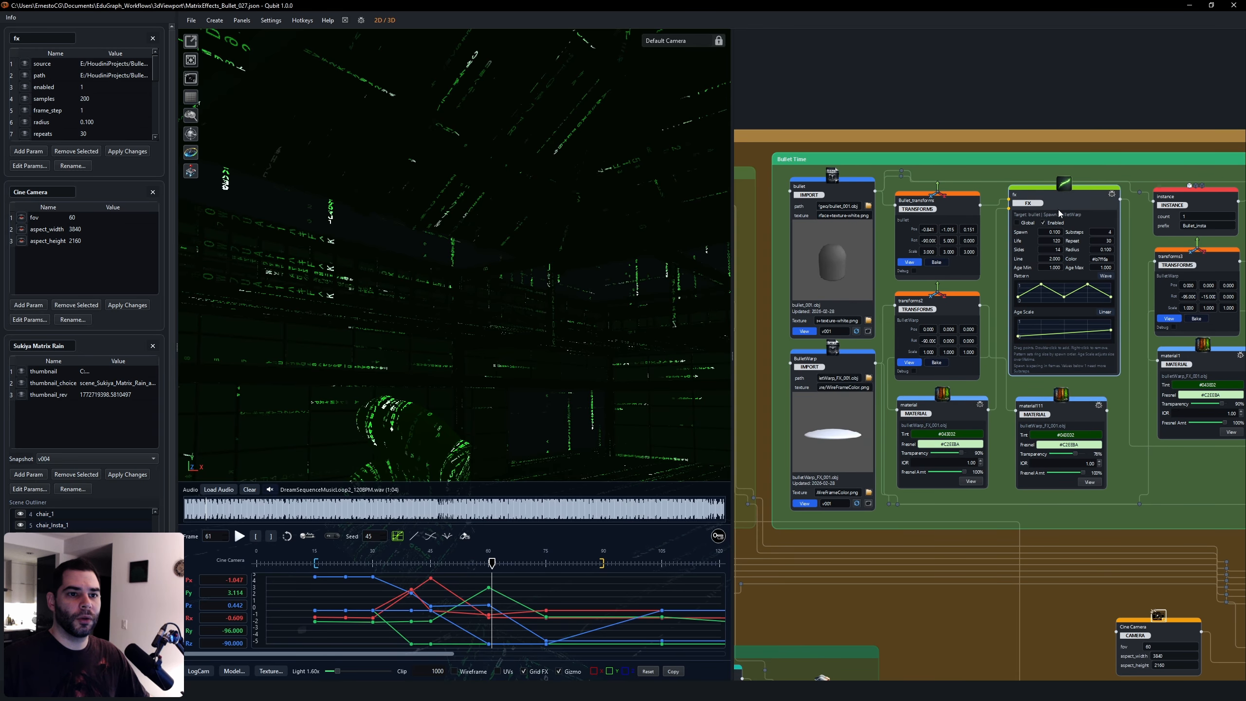
# Select the bullet import node and then the BulletWarp import node to examine their geometry and parameters.
pyautogui.click(815, 240)
pyautogui.moveTo(864, 255); pyautogui.dragTo(803, 270, button='middle')
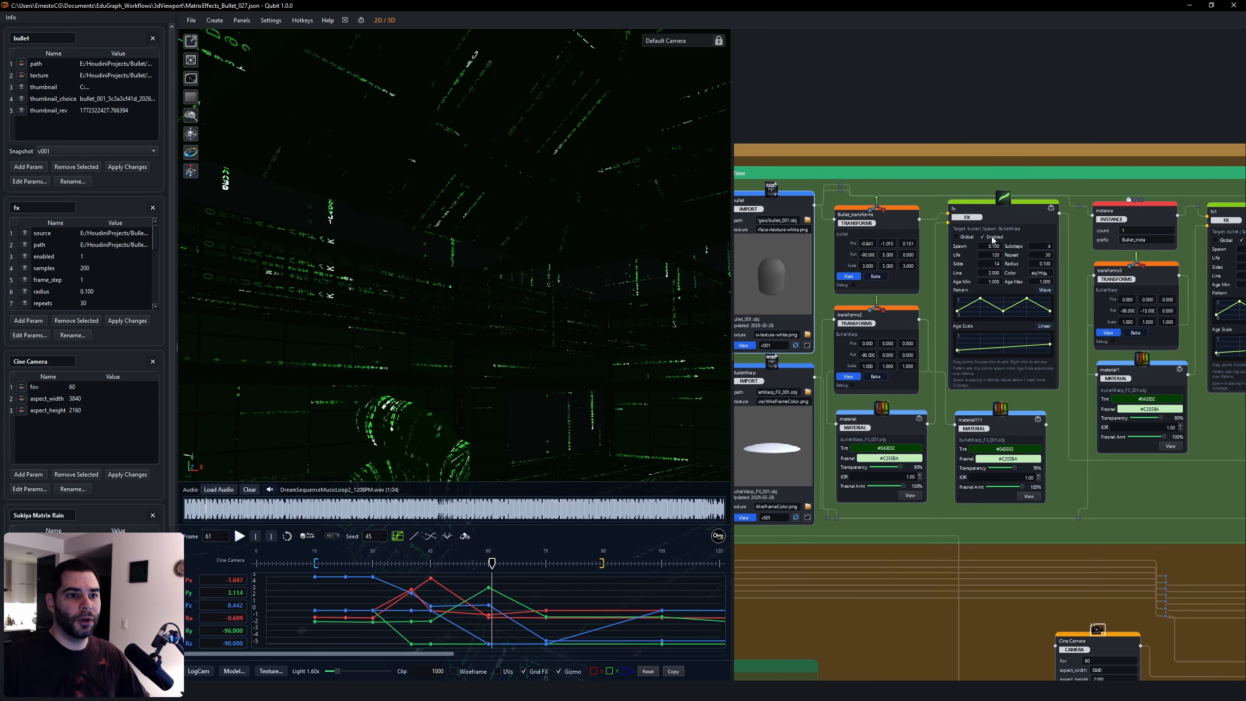
pyautogui.moveTo(938, 294); pyautogui.dragTo(925, 291, button='middle')
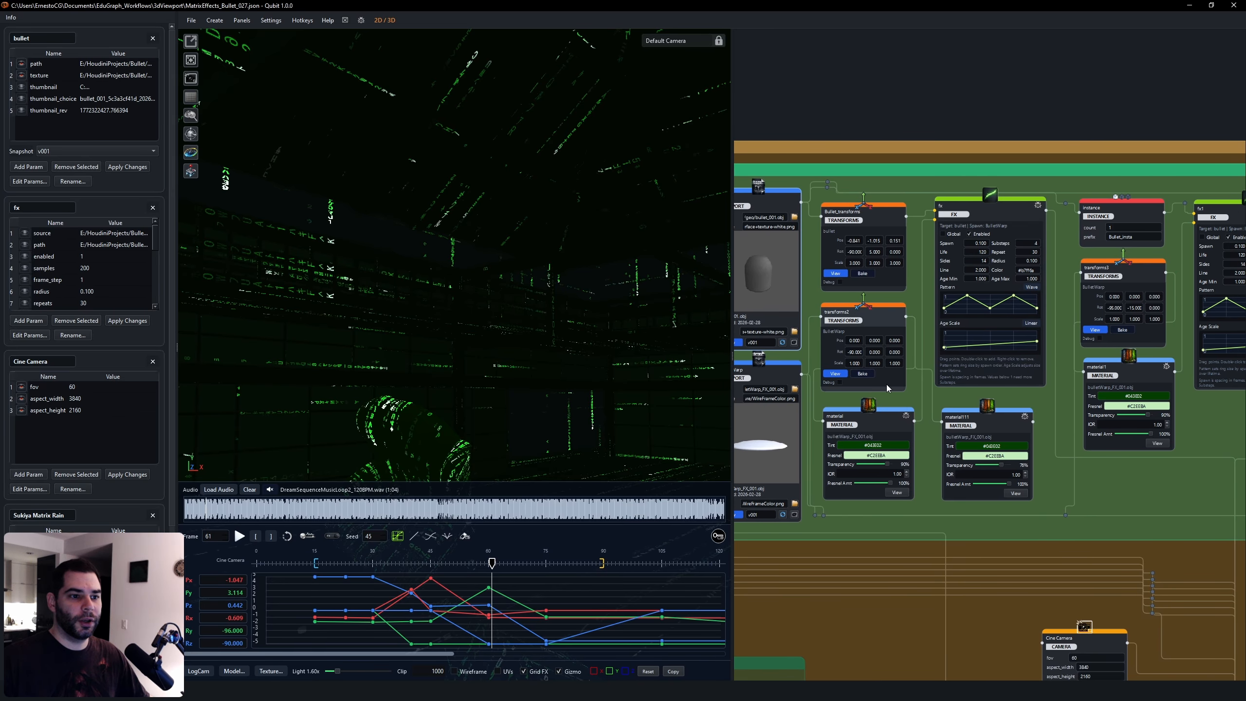
pyautogui.moveTo(761, 444); pyautogui.dragTo(866, 427, button='middle')
pyautogui.scroll(5, 866, 427)
pyautogui.click(886, 420)
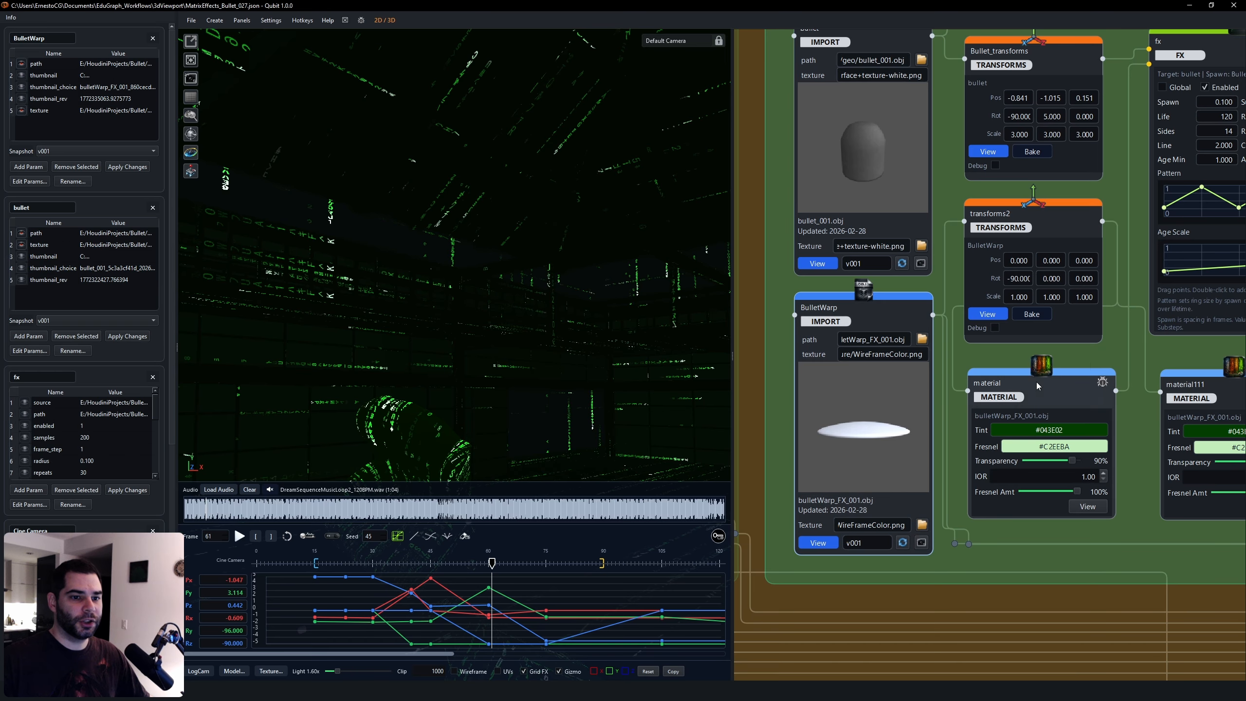
# Examine the Bullet Time transforms and material nodes and select the first fx node.
pyautogui.moveTo(1022, 376); pyautogui.dragTo(891, 415, button='middle')
pyautogui.moveTo(982, 195); pyautogui.dragTo(970, 236, button='middle')
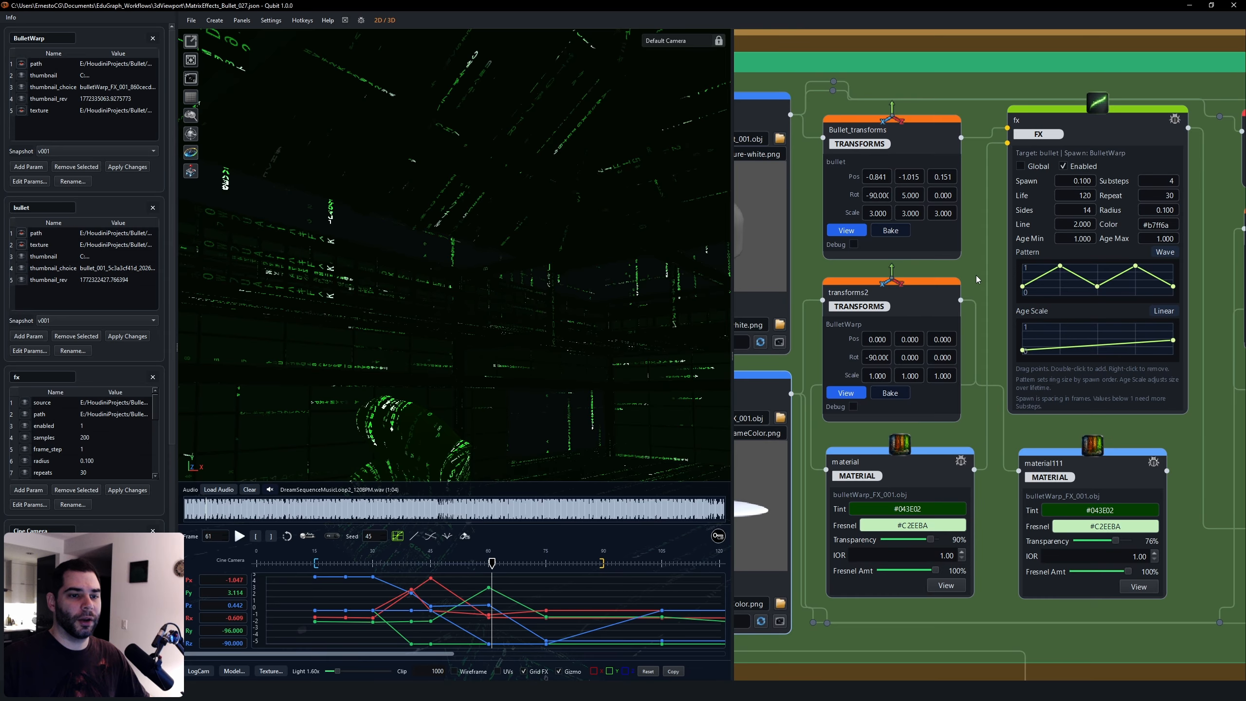
pyautogui.scroll(-3, 976, 279)
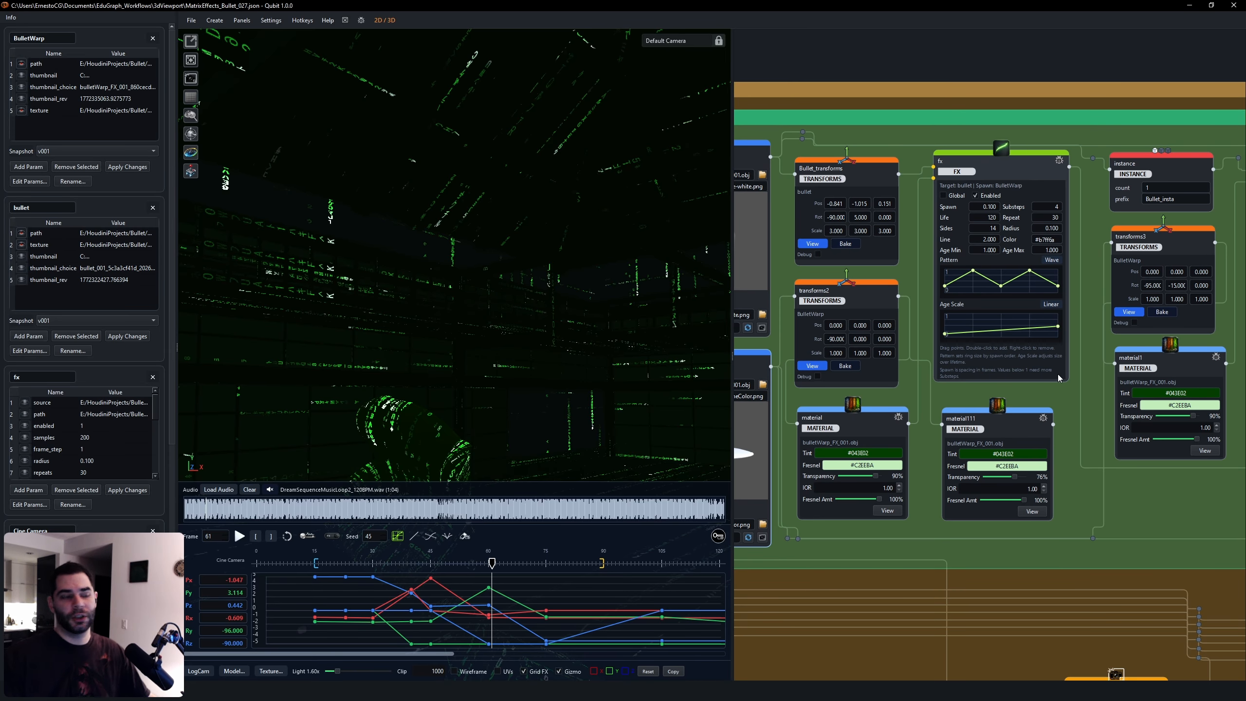
pyautogui.moveTo(951, 239); pyautogui.dragTo(818, 292, button='middle')
pyautogui.scroll(1, 820, 291)
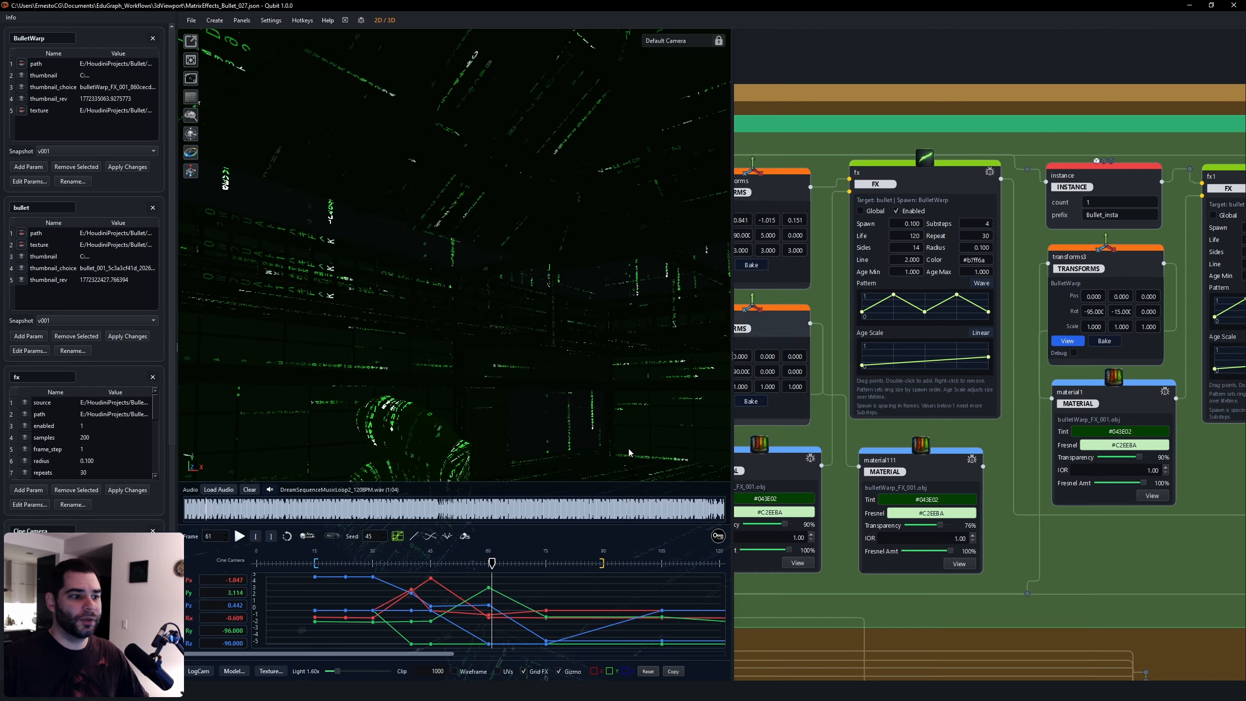
pyautogui.click(925, 212)
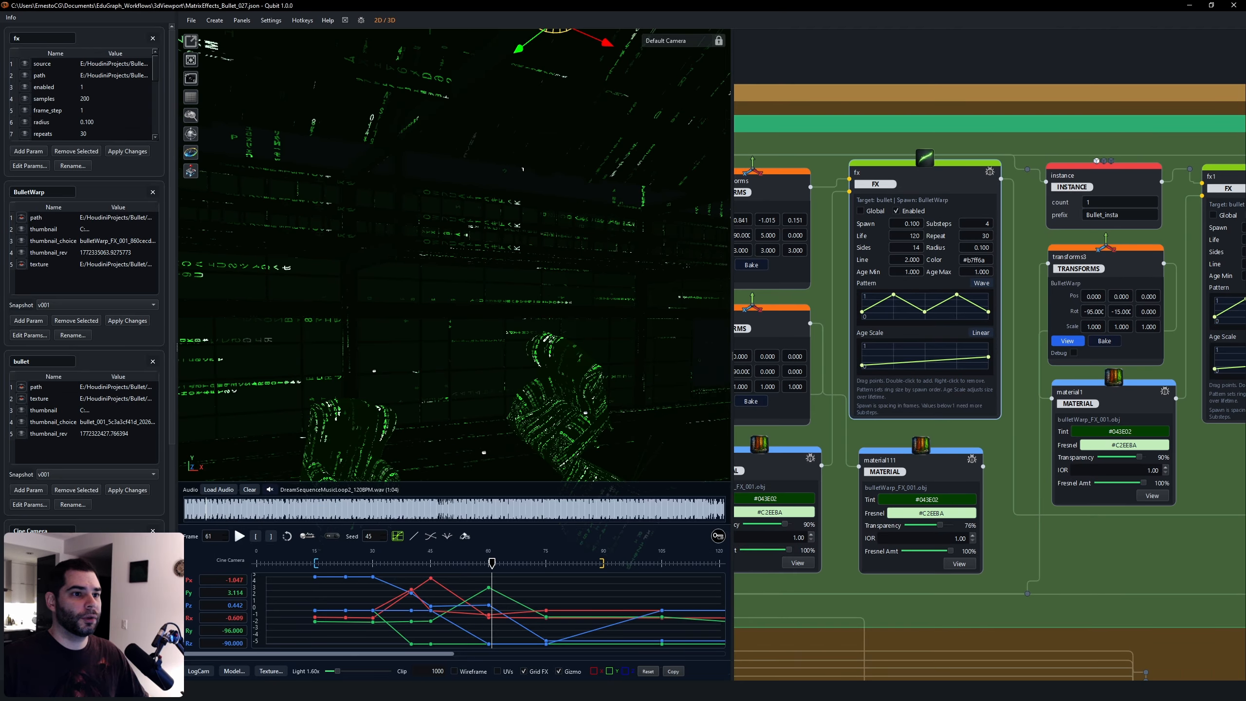
# Select the bullet import node and read through the first fx node's parameter list.
pyautogui.moveTo(801, 295); pyautogui.dragTo(991, 298, button='middle')
pyautogui.click(799, 266)
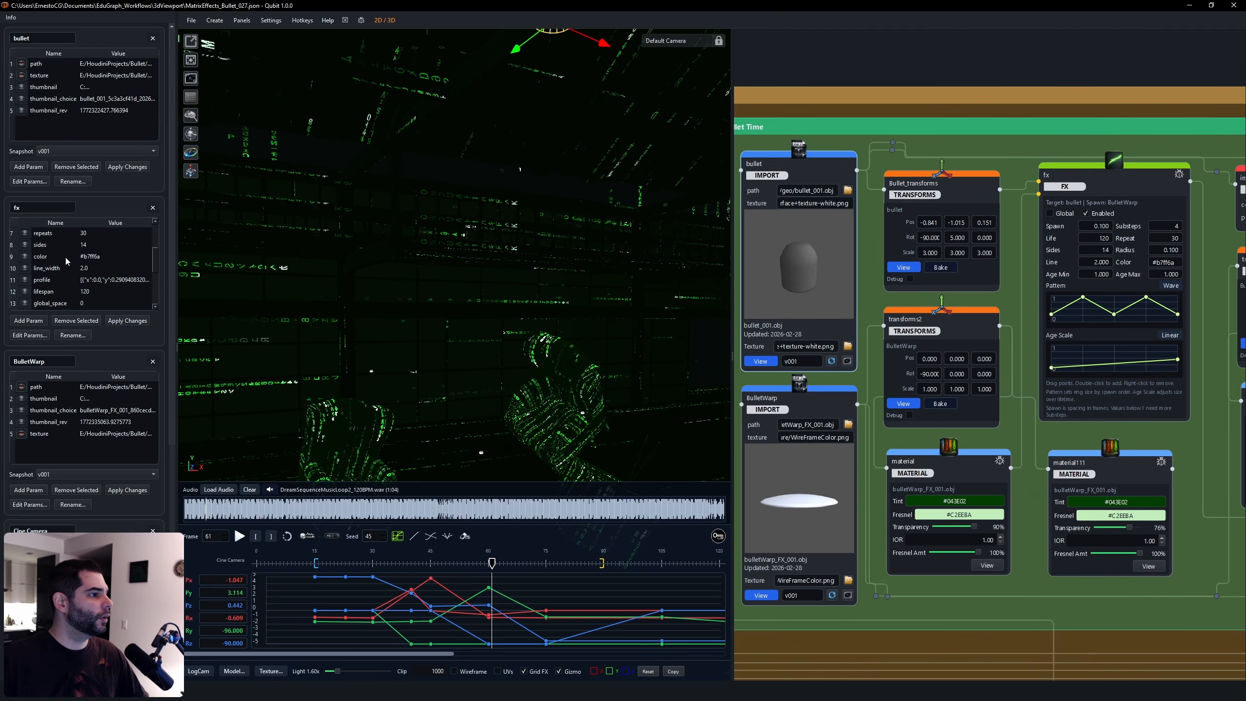
pyautogui.scroll(-3, 72, 284)
pyautogui.moveTo(1105, 441); pyautogui.dragTo(839, 448, button='middle')
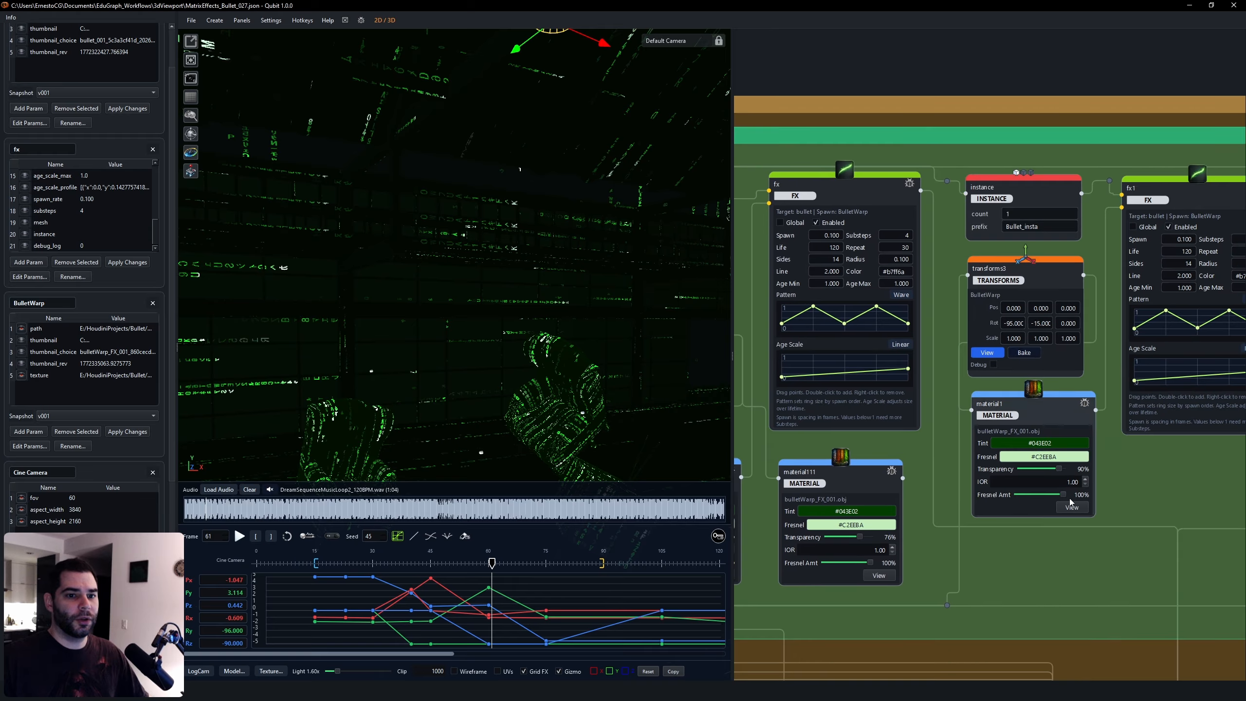
# Select the Sukiya Matrix Rain scene node and pick Bullet_transforms in its scene outliner.
pyautogui.scroll(-1, 1149, 536)
pyautogui.scroll(-2, 1149, 533)
pyautogui.moveTo(1149, 532); pyautogui.dragTo(911, 509, button='middle')
pyautogui.moveTo(993, 425); pyautogui.dragTo(1044, 206, button='middle')
pyautogui.click(1024, 486)
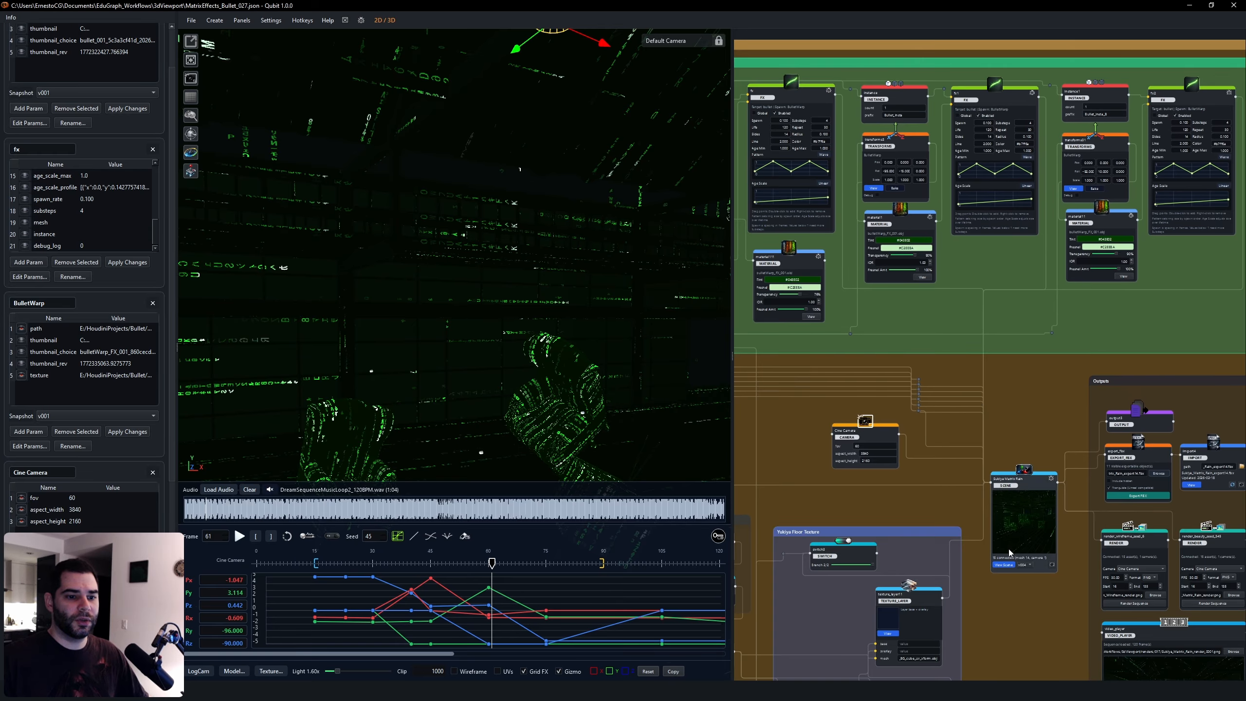
pyautogui.scroll(1, 79, 231)
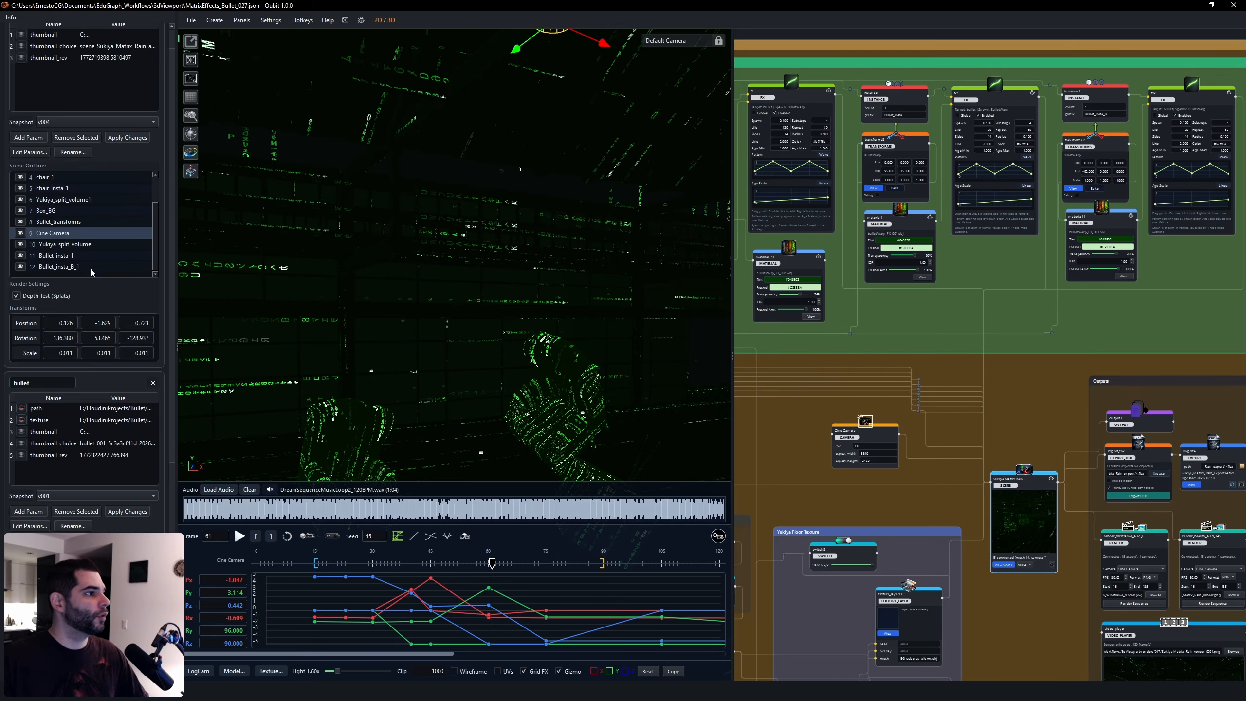
pyautogui.click(51, 222)
pyautogui.scroll(1, 113, 240)
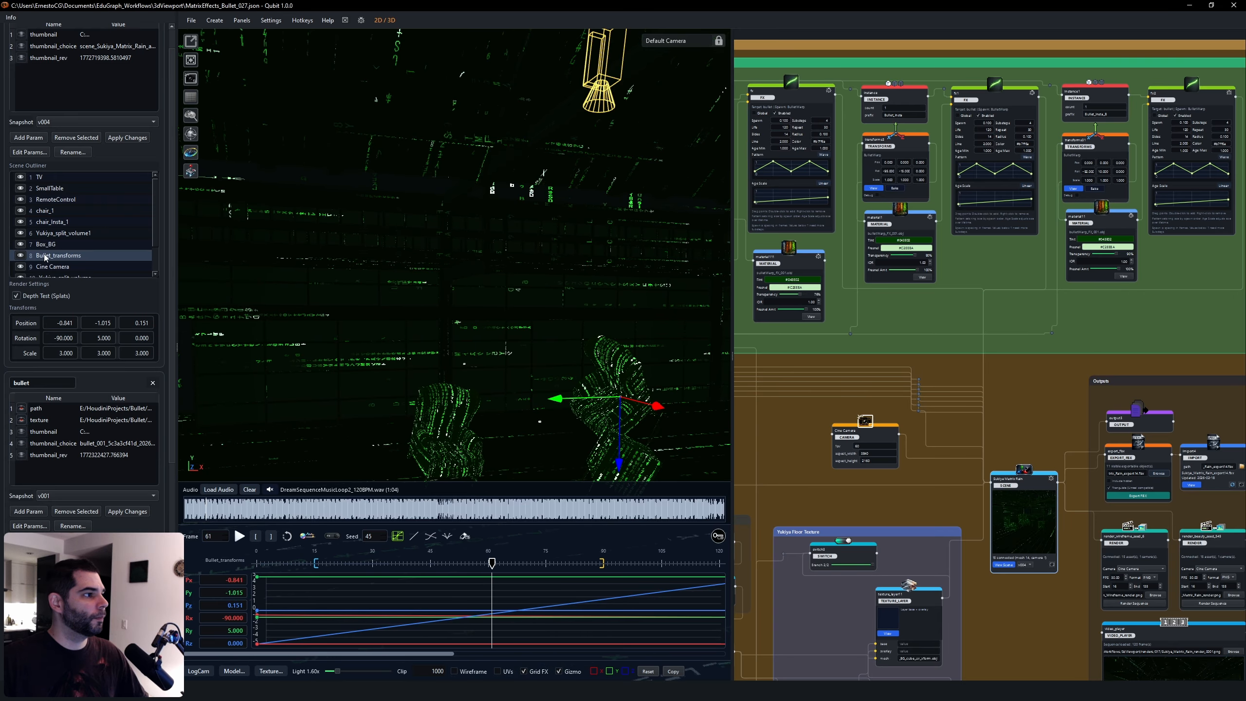
# Show the selected bullet up close in the viewport and scrub the timeline to frame 59.
pyautogui.moveTo(344, 236)
pyautogui.mouseDown()
pyautogui.moveTo(274, 236)
pyautogui.moveTo(357, 227)
pyautogui.mouseUp()
pyautogui.click(191, 172)
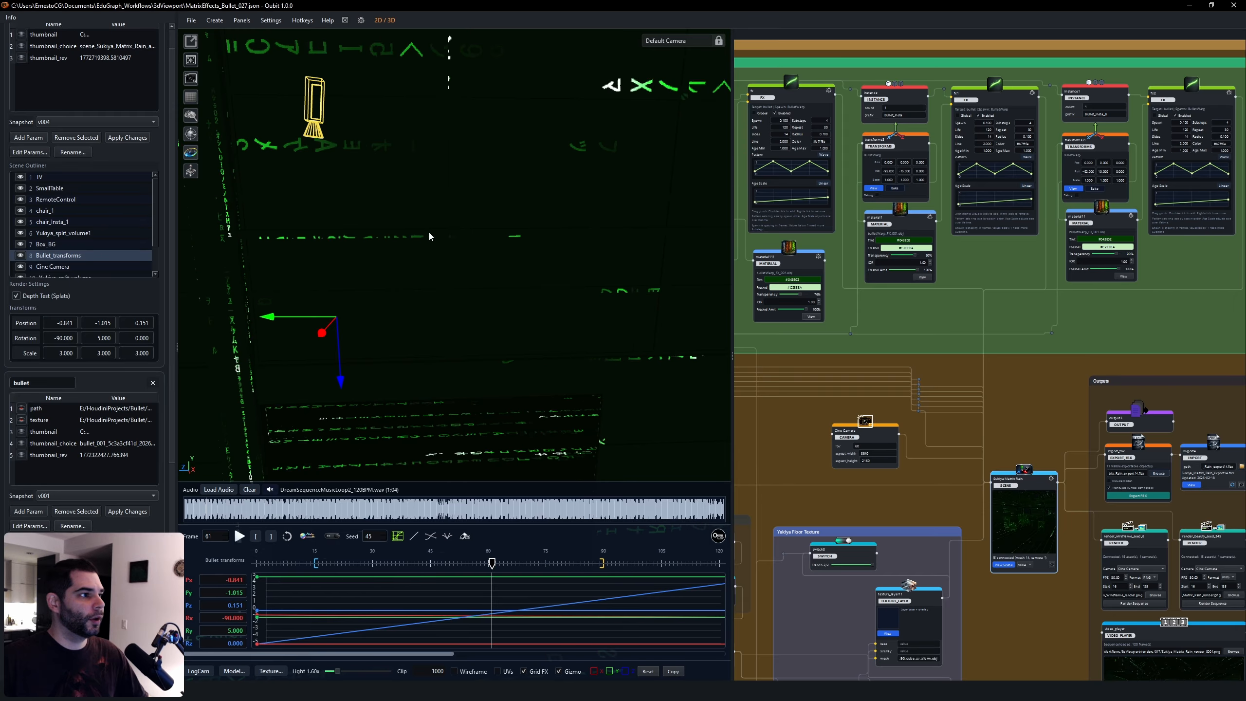
pyautogui.moveTo(505, 255); pyautogui.dragTo(476, 287, button='right')
pyautogui.moveTo(477, 287); pyautogui.dragTo(431, 265)
pyautogui.moveTo(432, 265); pyautogui.dragTo(404, 253, button='right')
pyautogui.moveTo(404, 253); pyautogui.dragTo(464, 276)
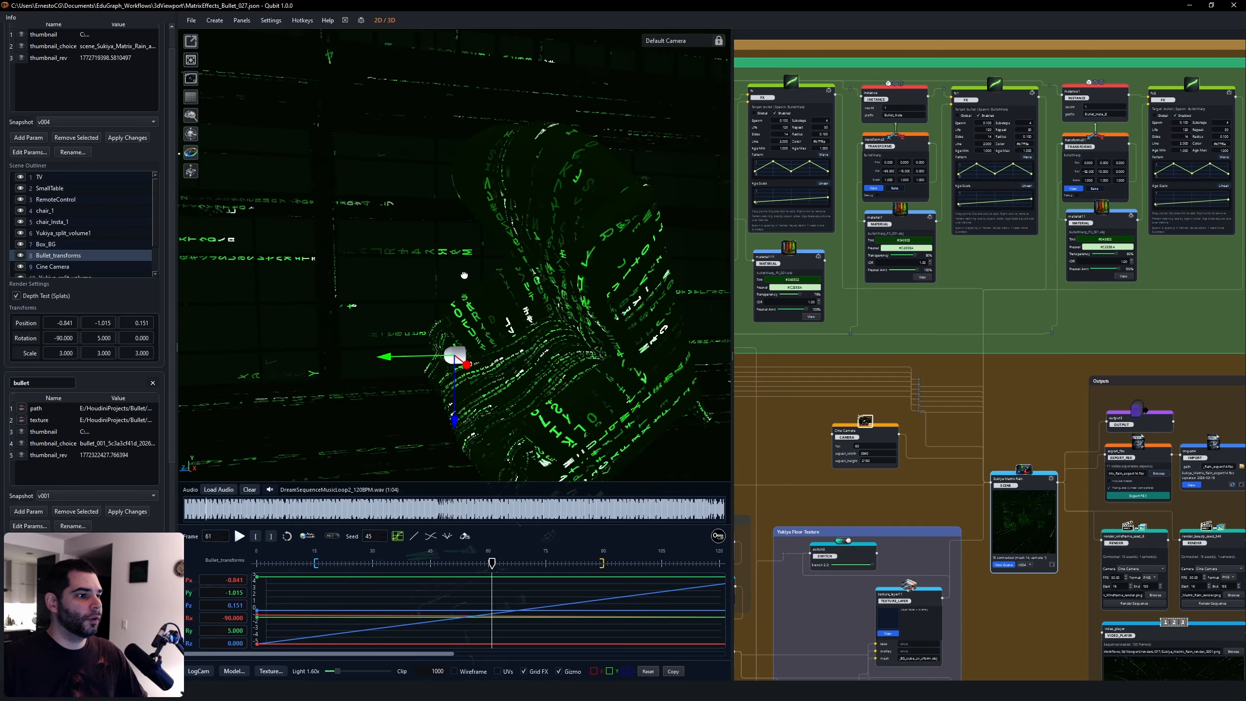
pyautogui.moveTo(491, 563); pyautogui.dragTo(463, 563)
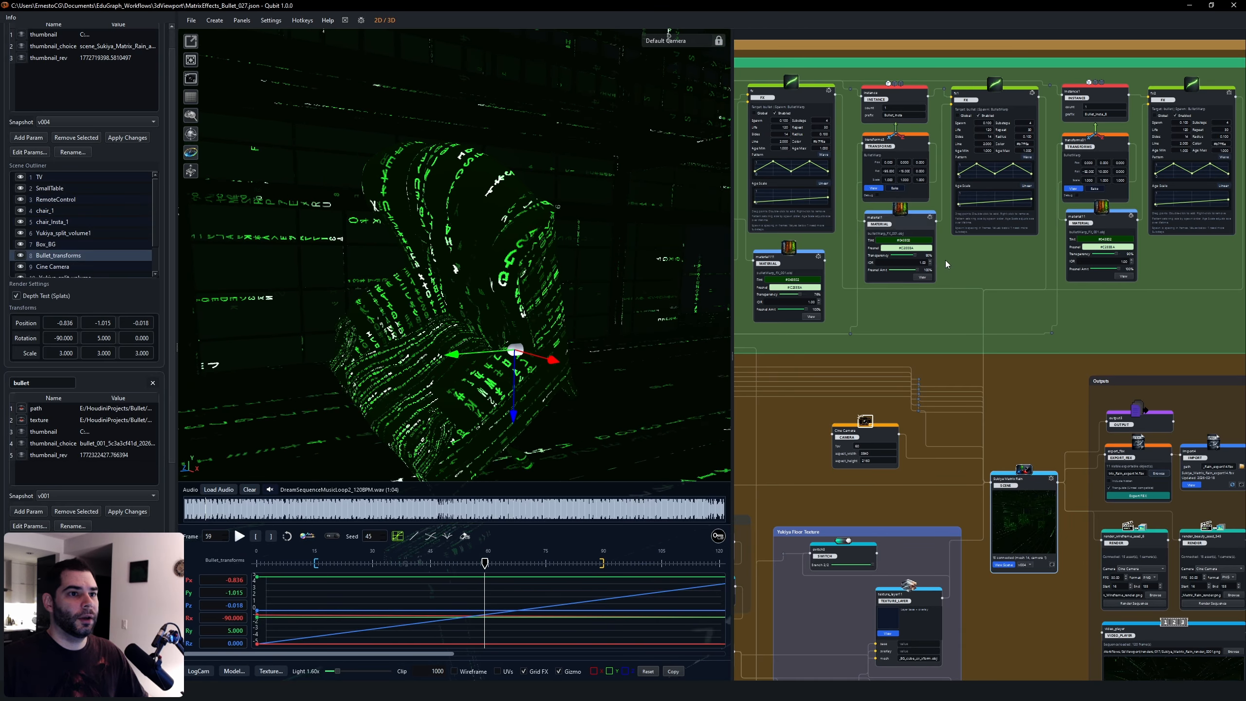
# Examine the fx1 and instance nodes and trace the chain back to the bullet and BulletWarp imports.
pyautogui.scroll(5, 945, 260)
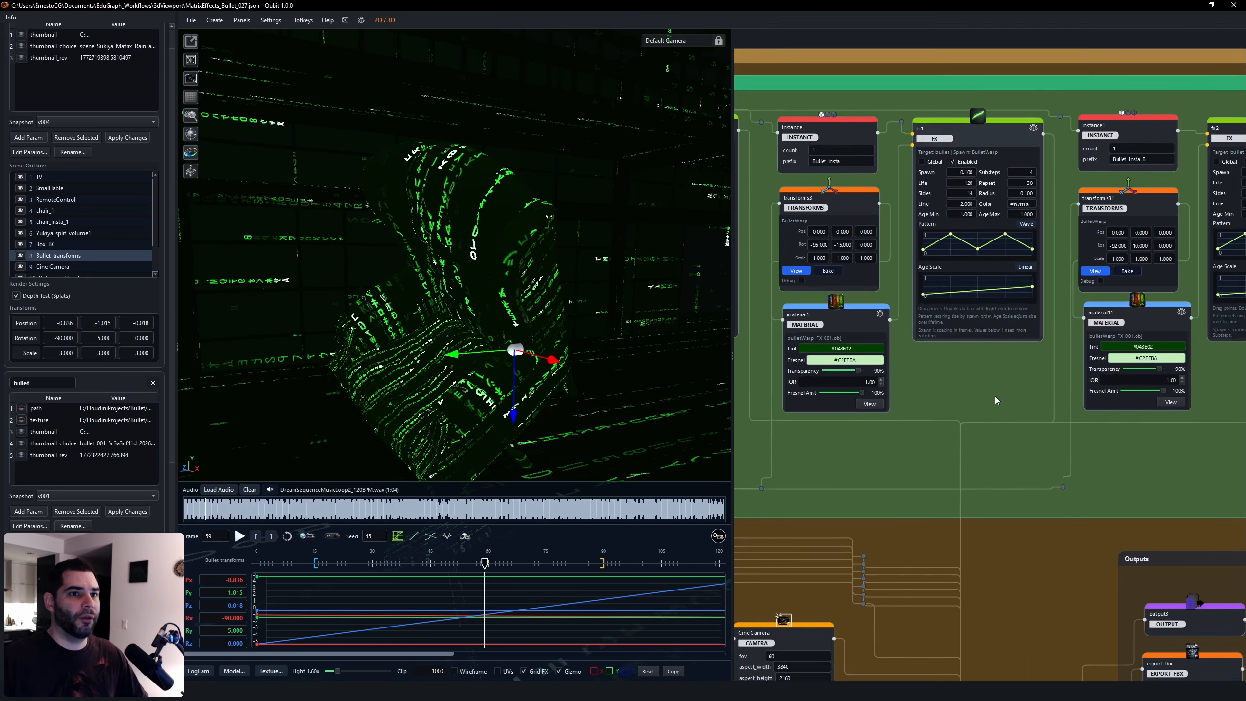
pyautogui.scroll(4, 979, 91)
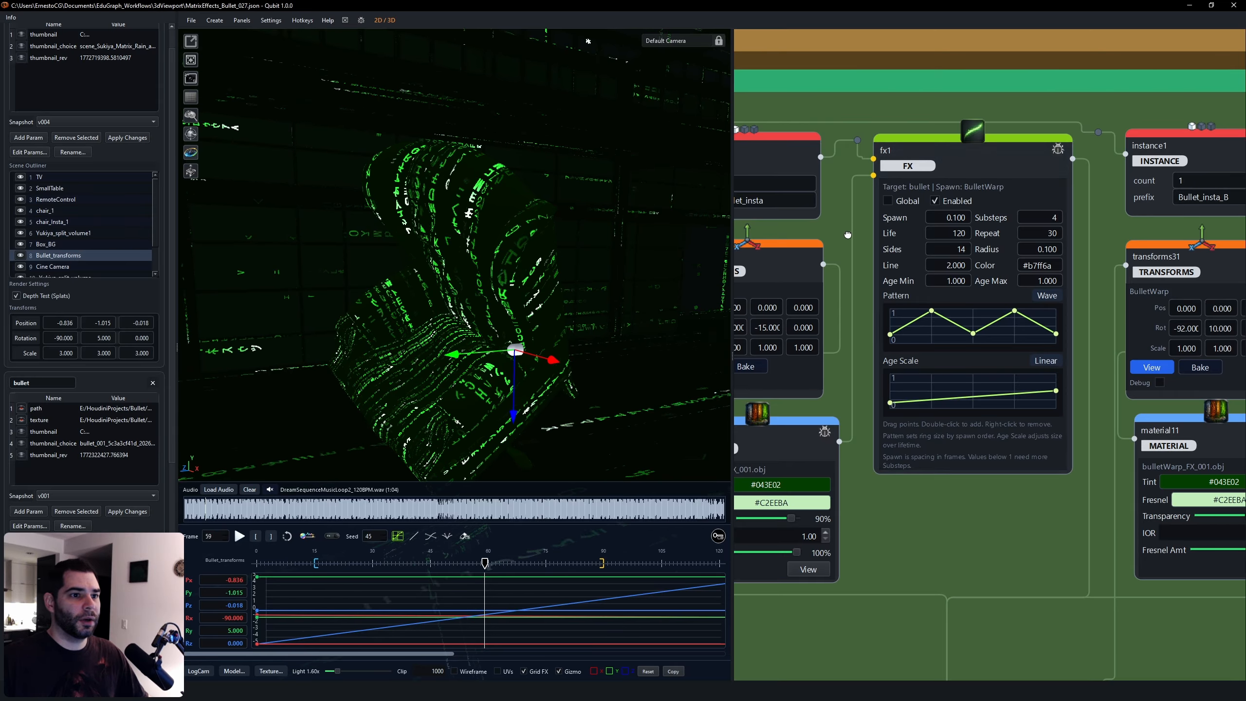
pyautogui.scroll(-1, 850, 230)
pyautogui.moveTo(849, 238); pyautogui.dragTo(990, 247, button='middle')
pyautogui.scroll(-5, 989, 247)
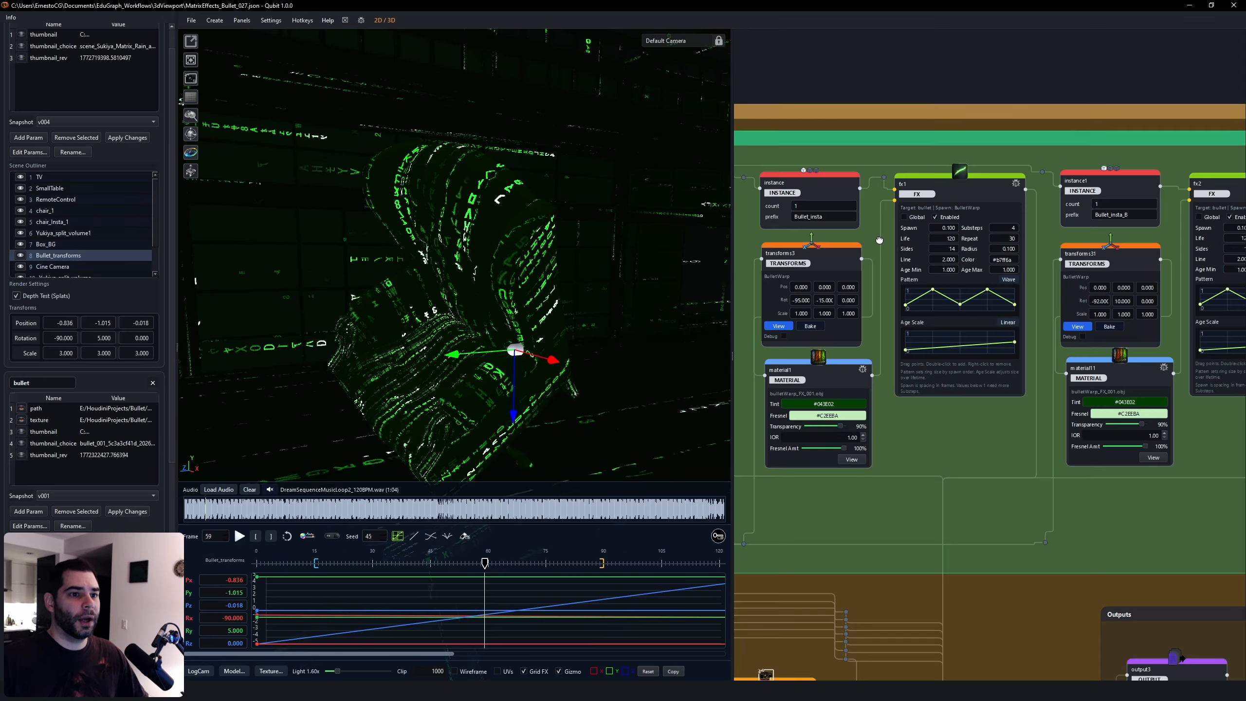
pyautogui.scroll(2, 796, 253)
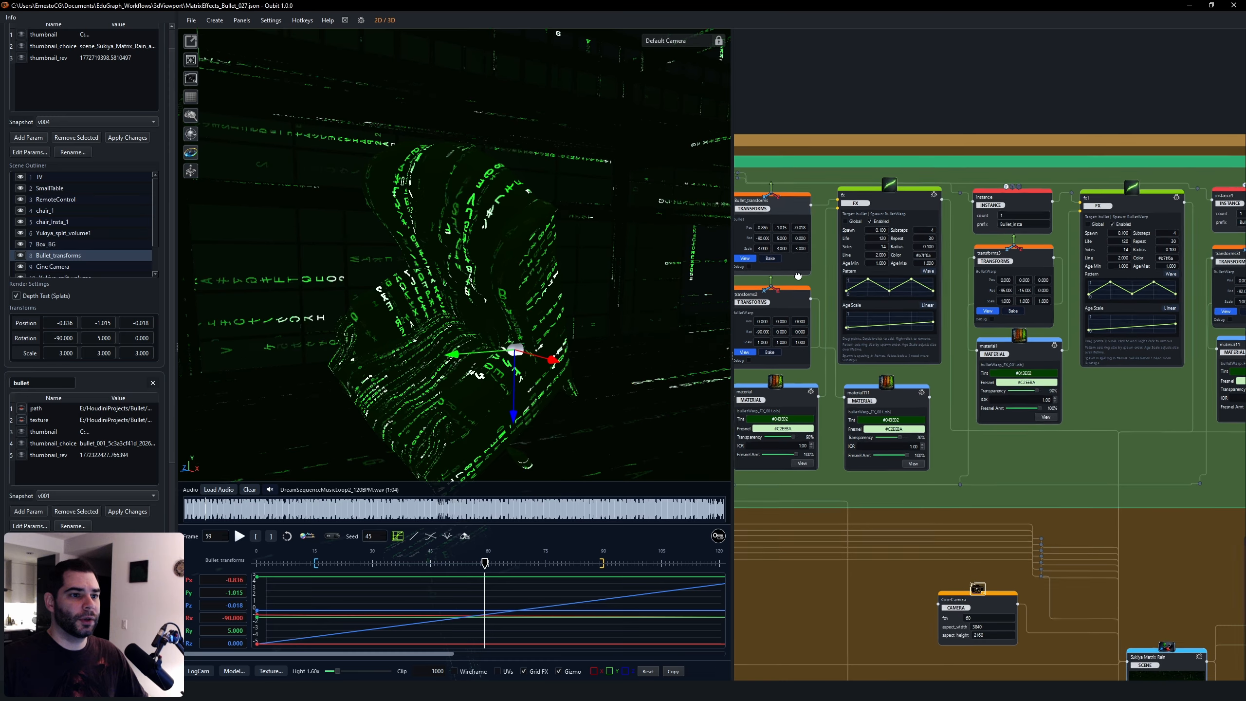
pyautogui.moveTo(843, 281); pyautogui.dragTo(907, 279, button='middle')
pyautogui.moveTo(1086, 148); pyautogui.dragTo(1004, 146, button='middle')
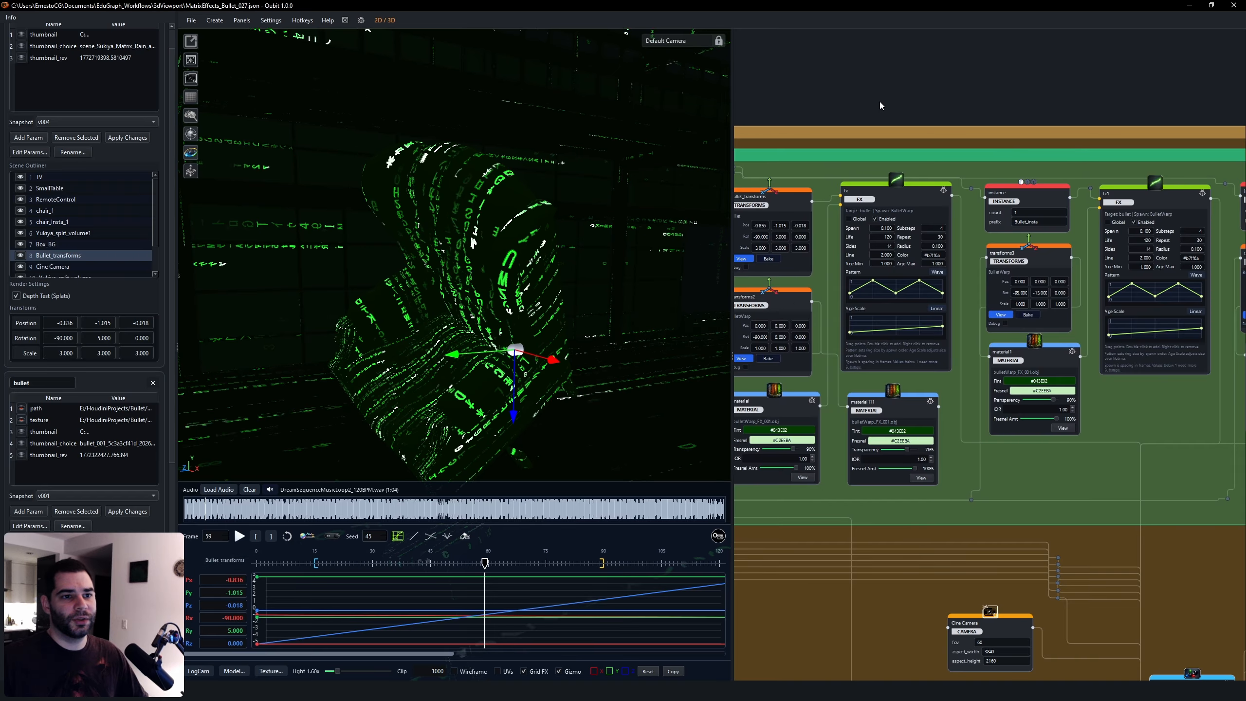
pyautogui.moveTo(866, 113); pyautogui.dragTo(988, 106, button='middle')
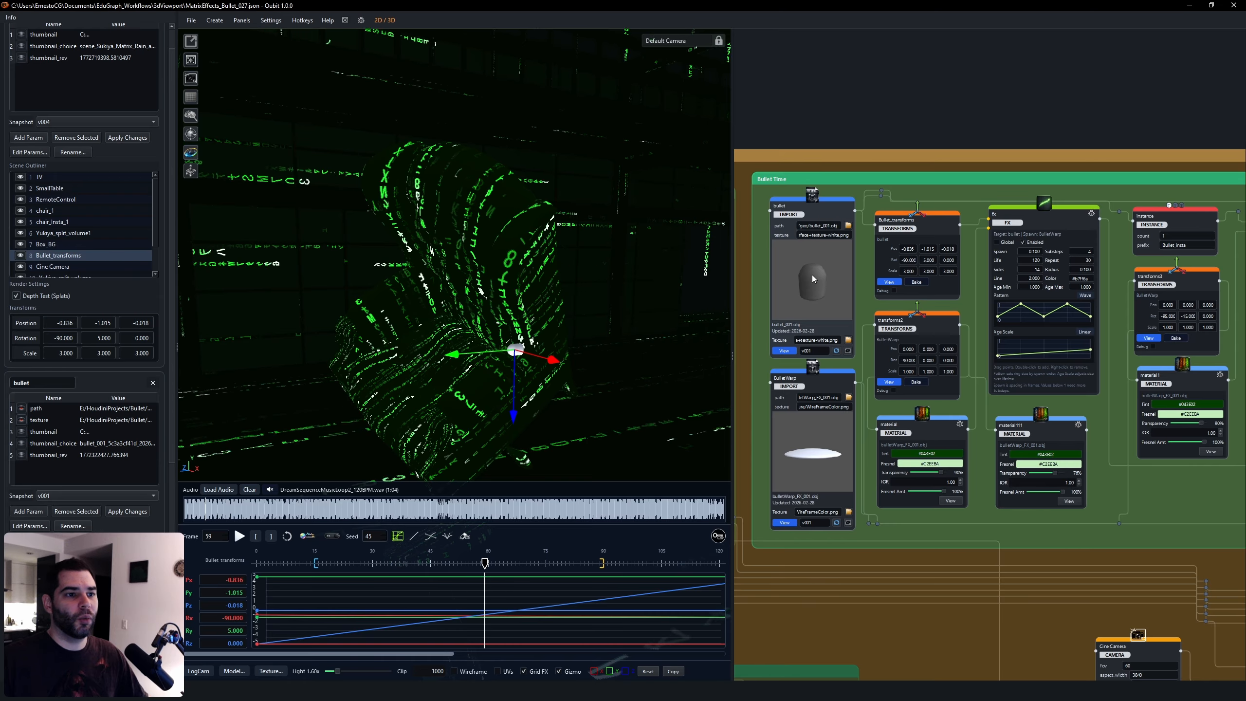
pyautogui.moveTo(917, 128); pyautogui.dragTo(889, 115, button='middle')
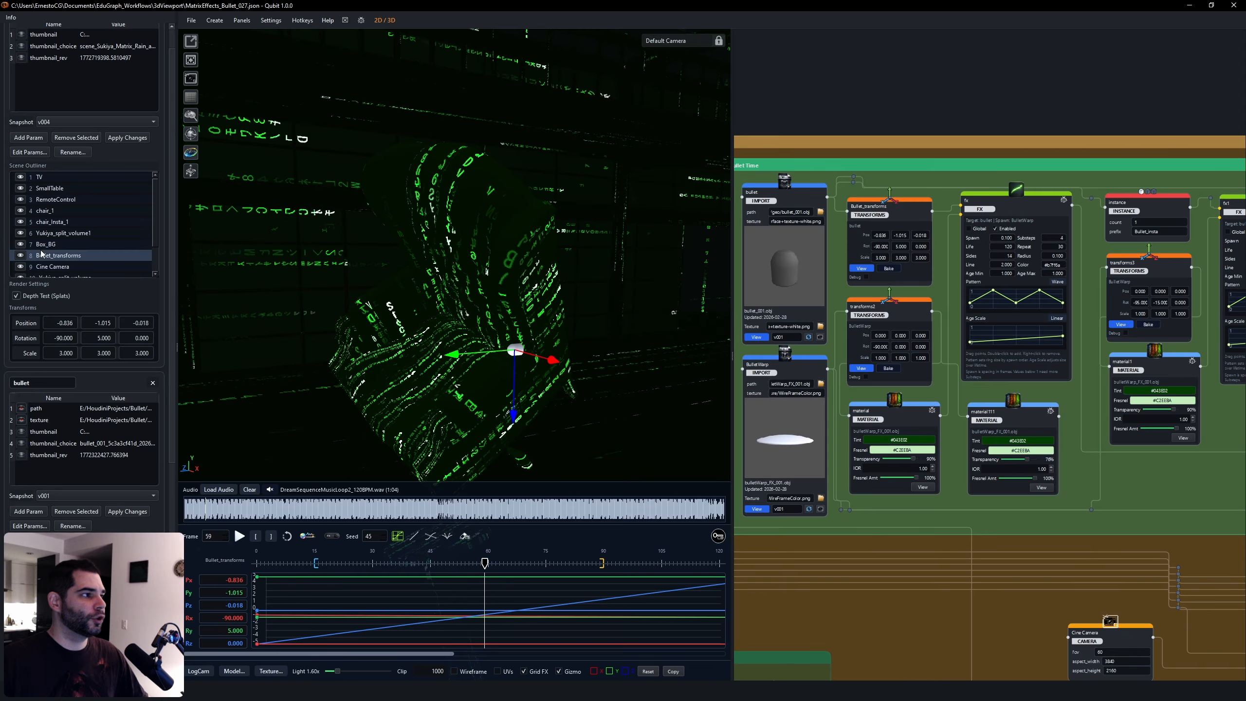
# Compare the outliner's bullet instances with the instance nodes and examine the first fx node's settings up close.
pyautogui.scroll(-8, 62, 250)
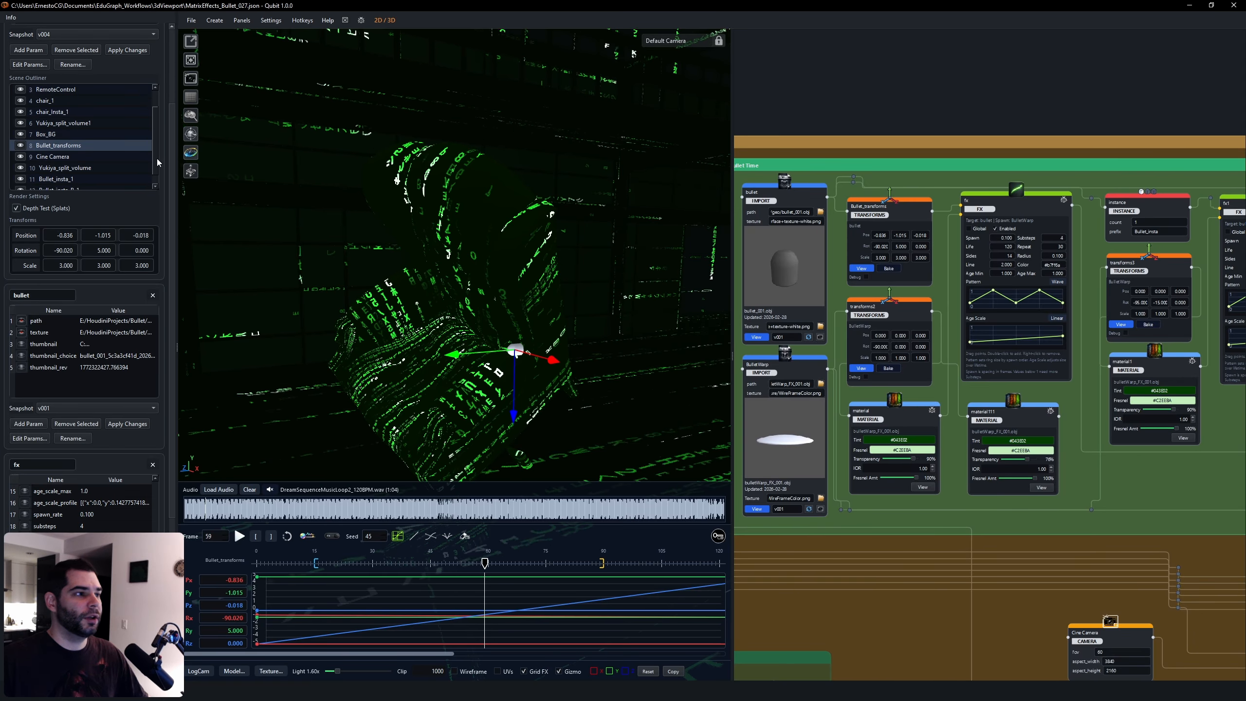
pyautogui.moveTo(1110, 132); pyautogui.dragTo(1016, 135, button='middle')
pyautogui.moveTo(1065, 92); pyautogui.dragTo(937, 120, button='middle')
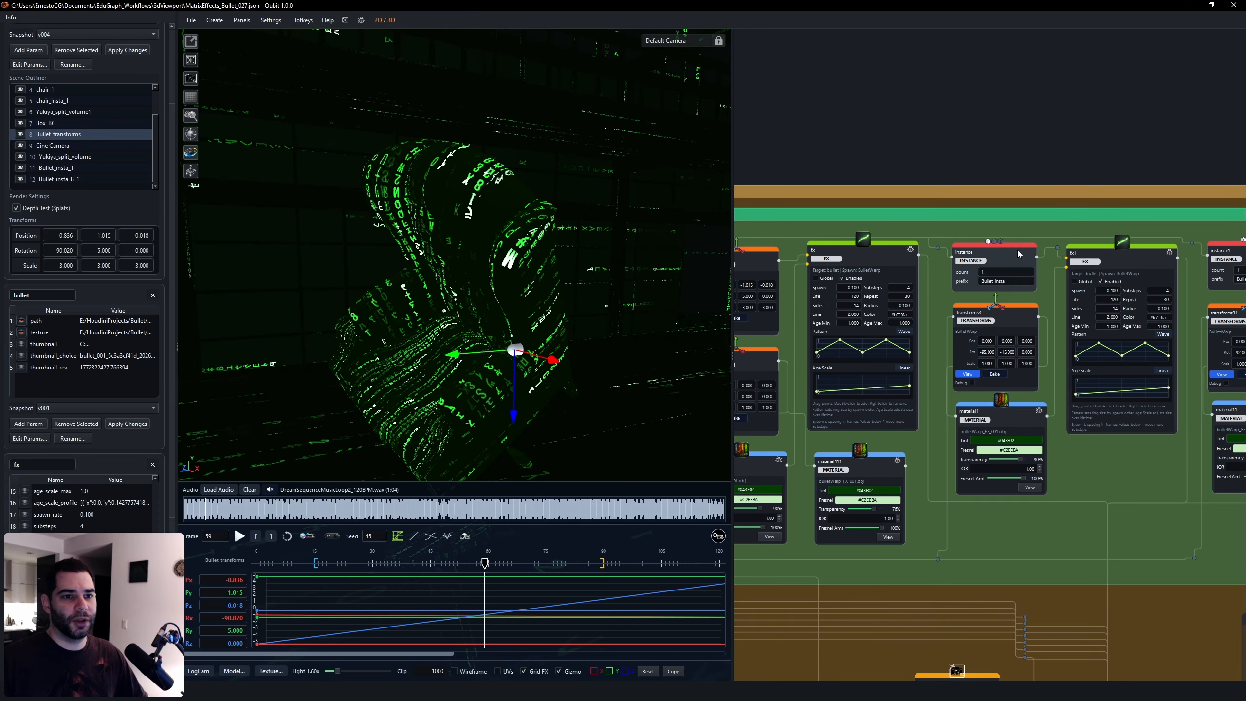
pyautogui.moveTo(1135, 132); pyautogui.dragTo(988, 139, button='middle')
pyautogui.moveTo(852, 262); pyautogui.dragTo(1080, 248, button='middle')
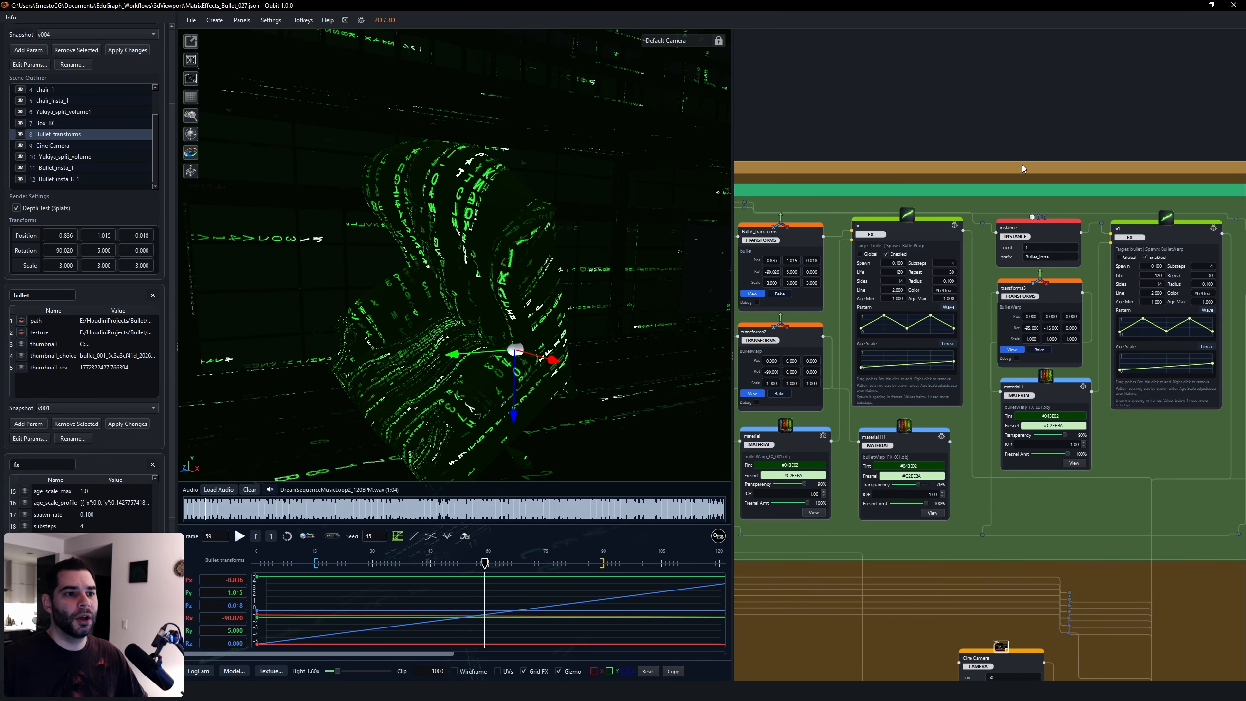
pyautogui.scroll(1, 980, 286)
pyautogui.scroll(3, 901, 357)
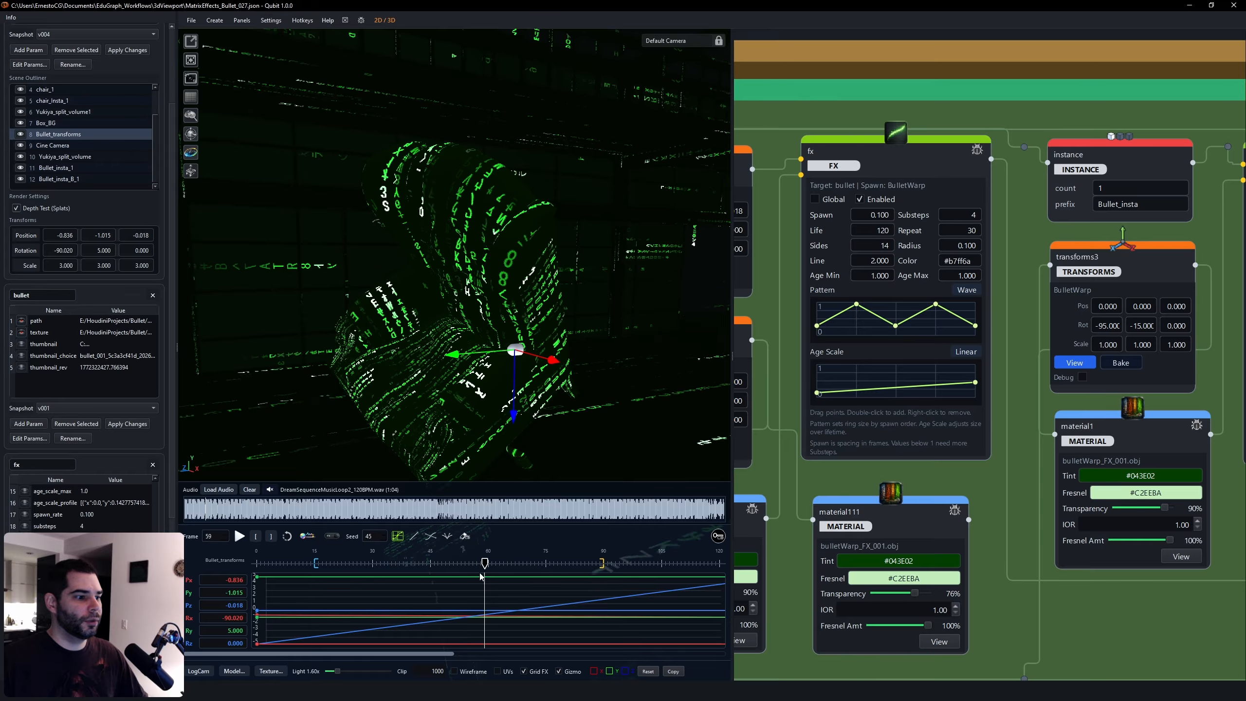
# Display the bullet trail as BulletWarp meshes, turn off wireframe shading and view the trails from along their path.
pyautogui.click(333, 537)
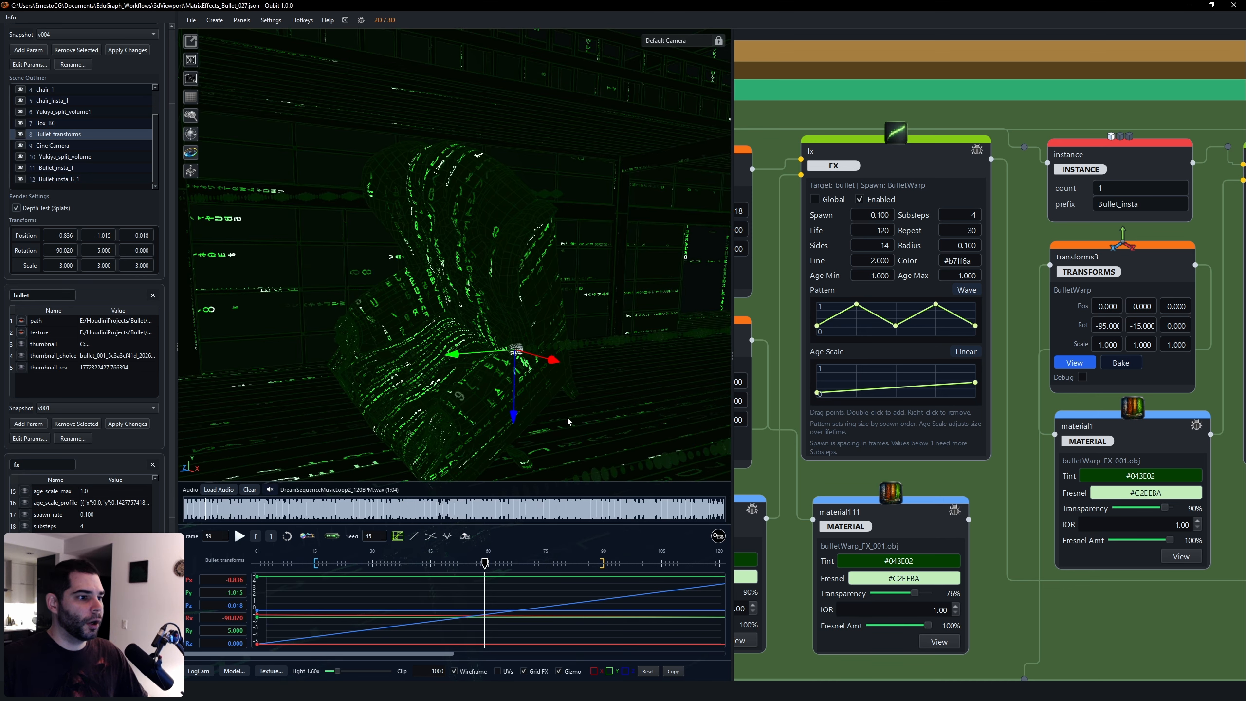
pyautogui.moveTo(516, 413); pyautogui.dragTo(469, 413, button='middle')
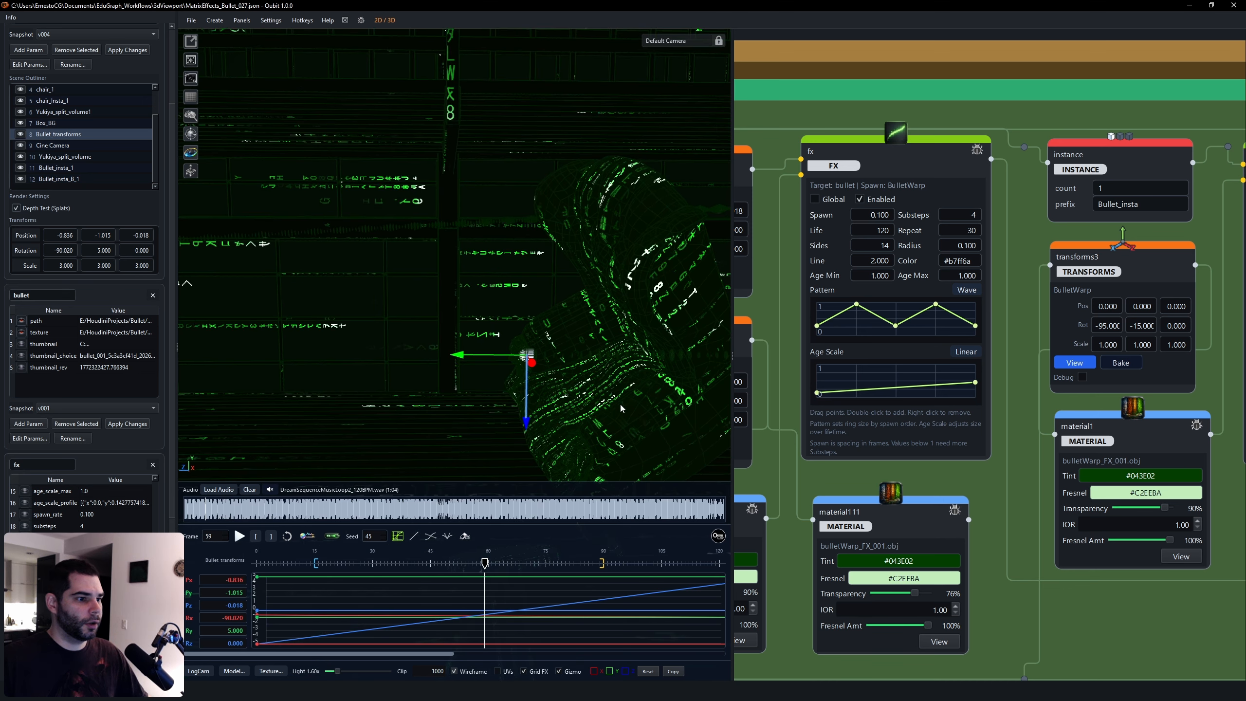
pyautogui.click(454, 671)
pyautogui.click(308, 536)
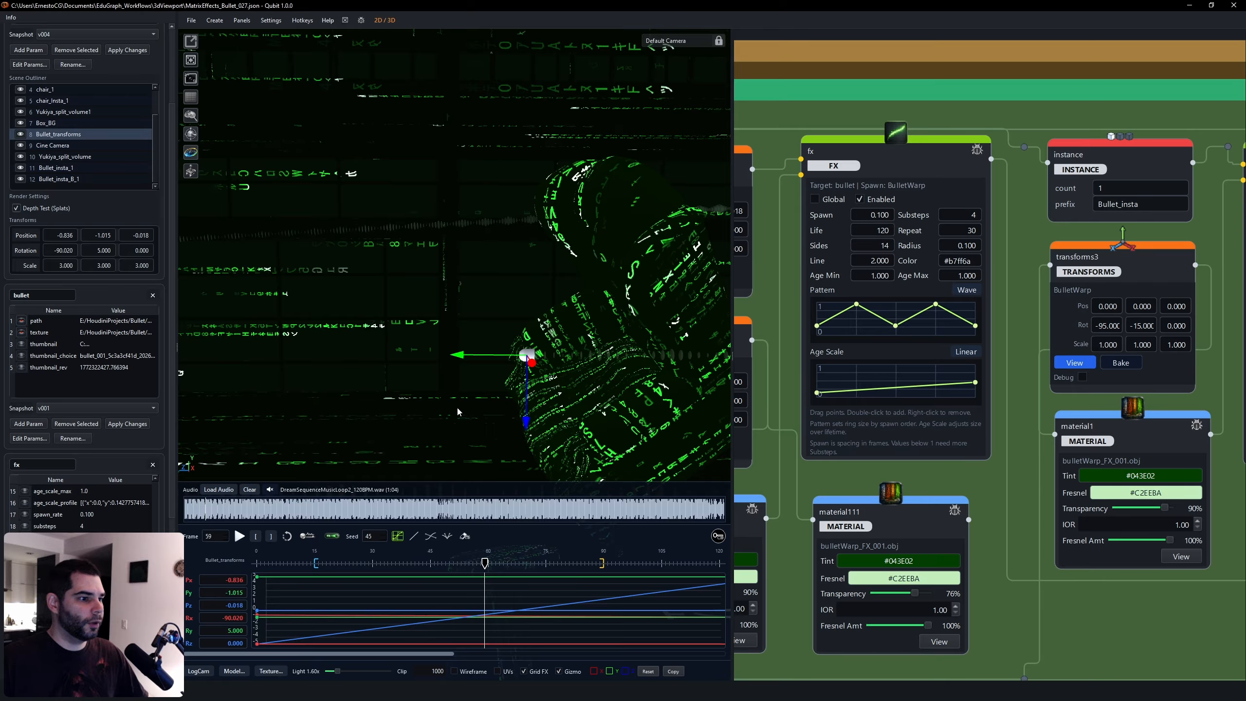
pyautogui.moveTo(458, 411); pyautogui.dragTo(712, 438, button='middle')
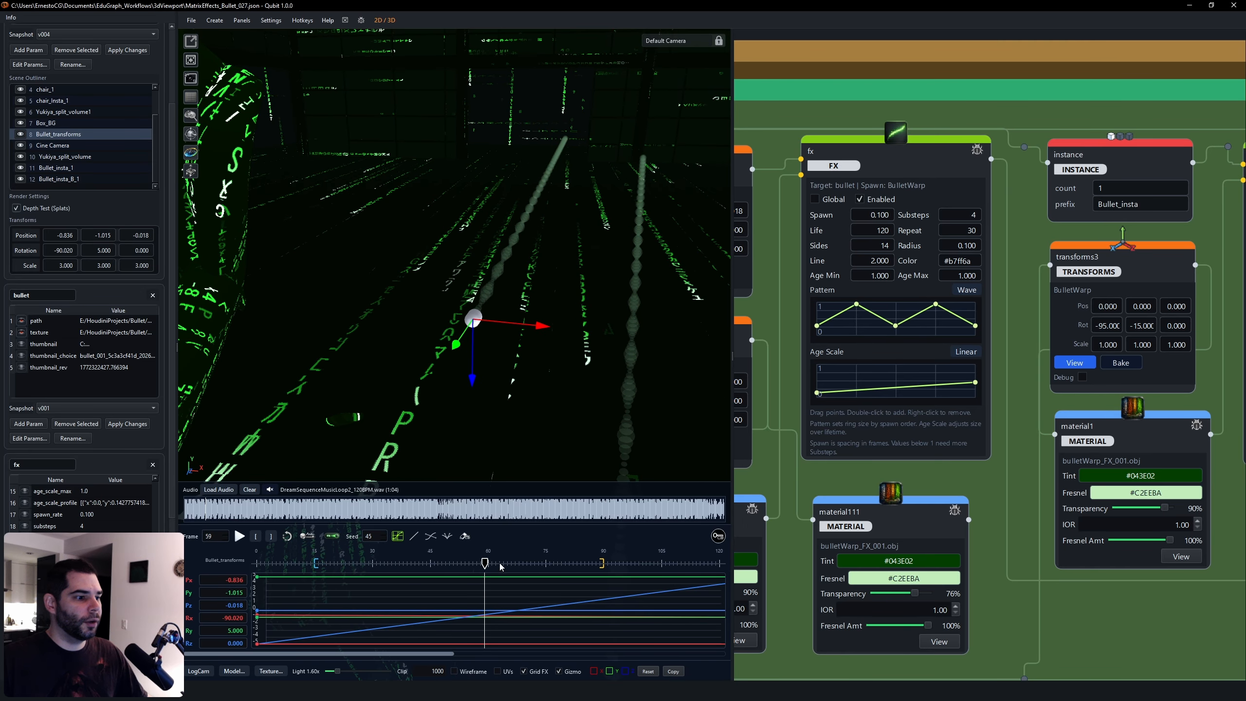
# Hide Bullet_insta_1 and Bullet_insta_B_1, scrub to frame 53 and select Bullet_transforms.
pyautogui.click(439, 564)
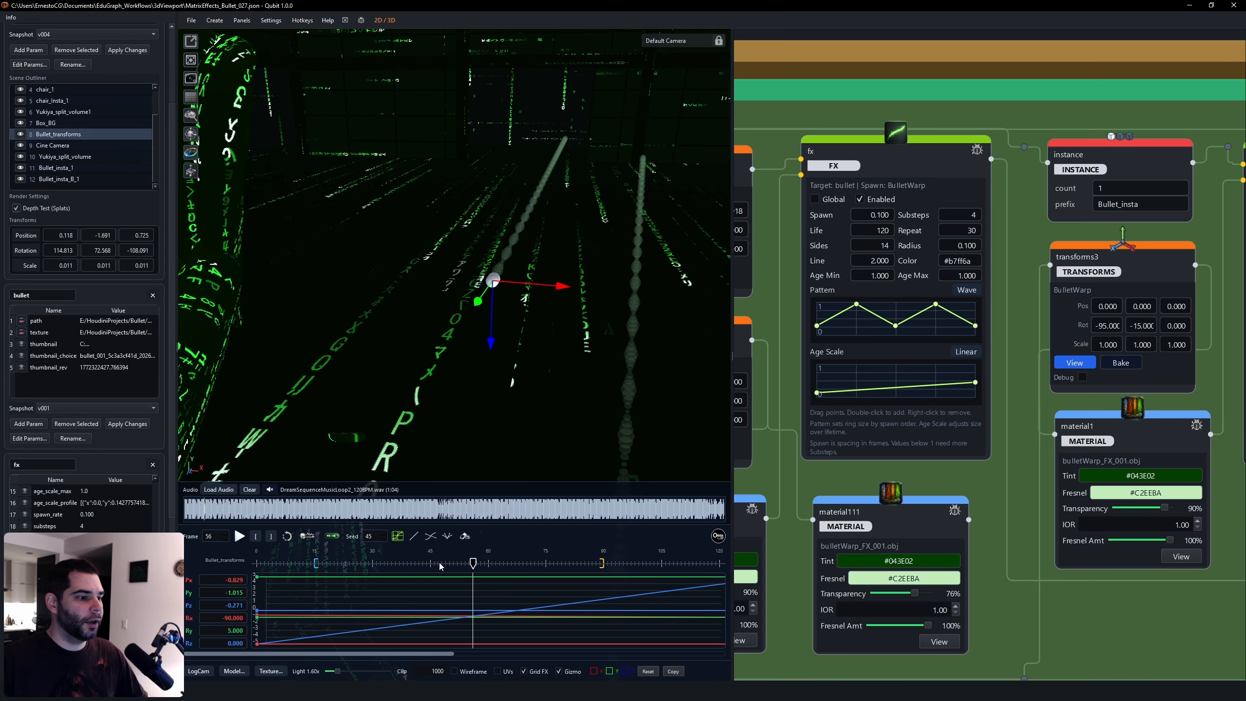
pyautogui.click(20, 168)
pyautogui.click(21, 180)
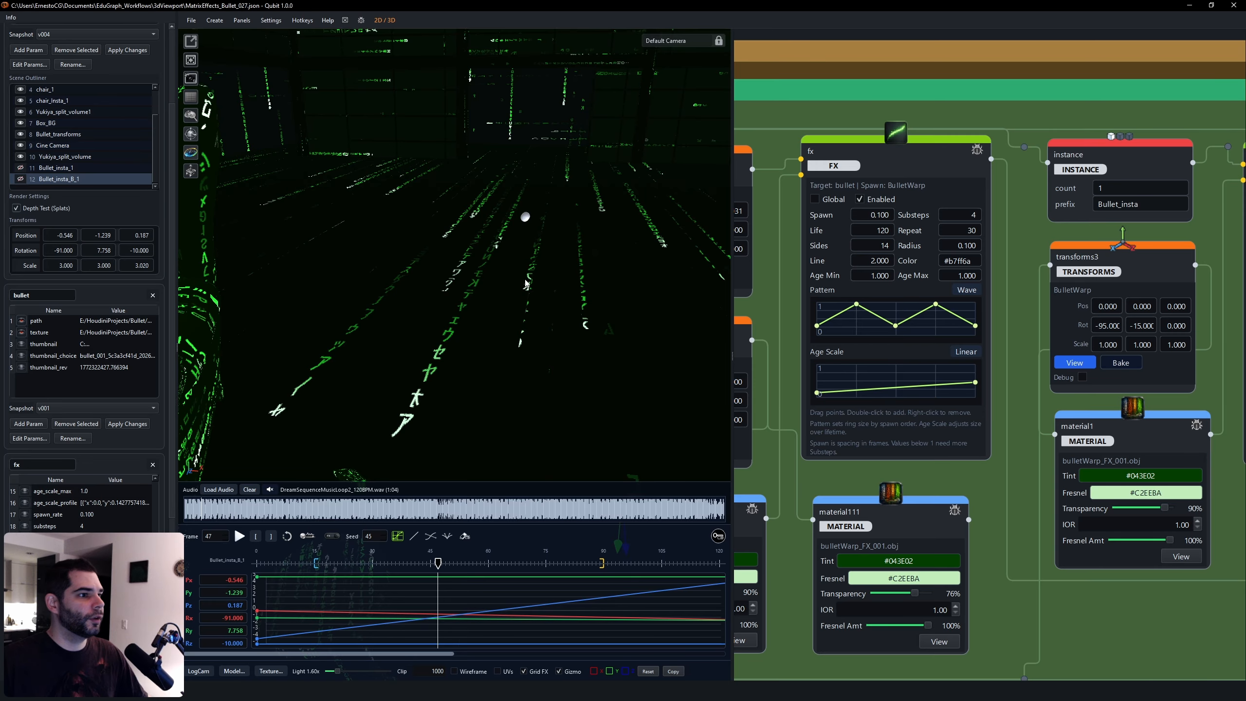
pyautogui.moveTo(438, 563)
pyautogui.mouseDown()
pyautogui.moveTo(412, 565)
pyautogui.moveTo(479, 565)
pyautogui.moveTo(461, 565)
pyautogui.mouseUp()
pyautogui.click(58, 134)
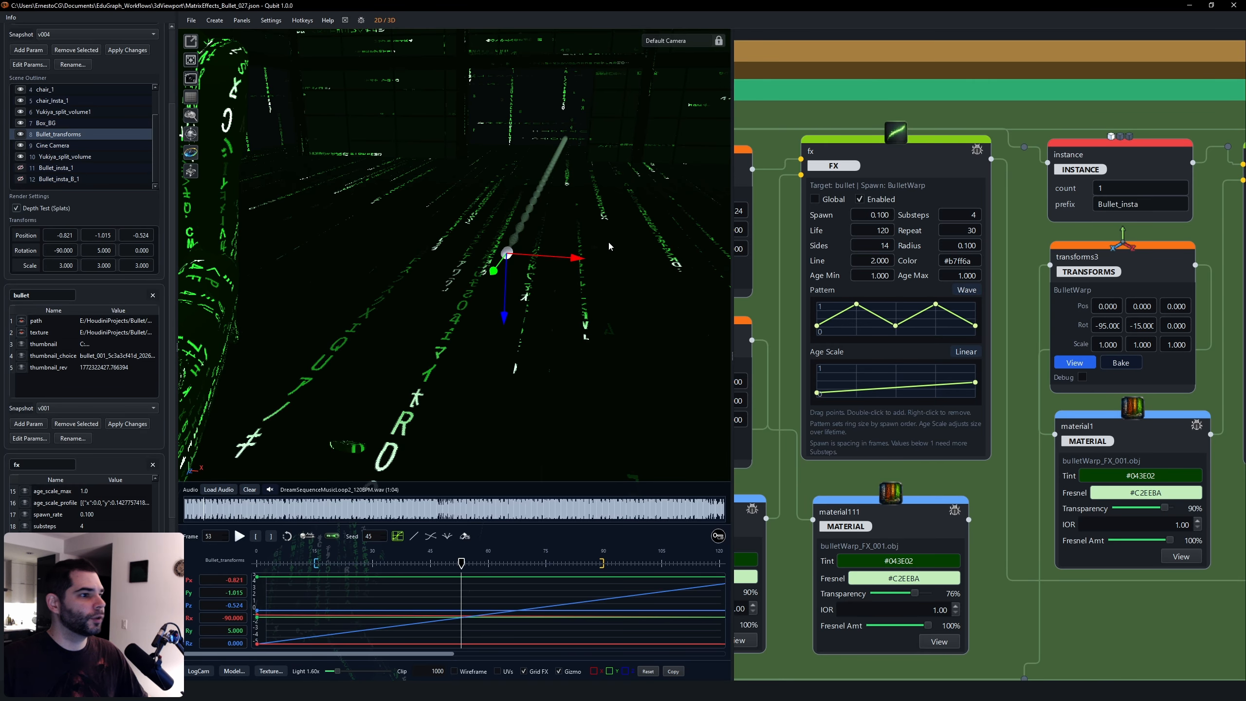
# Frame the remaining bullet and its warp trail in the viewport and show the Bullet Time import nodes beside it.
pyautogui.moveTo(622, 214); pyautogui.dragTo(591, 304)
pyautogui.press('f')
pyautogui.scroll(-3, 578, 285)
pyautogui.scroll(-4, 564, 287)
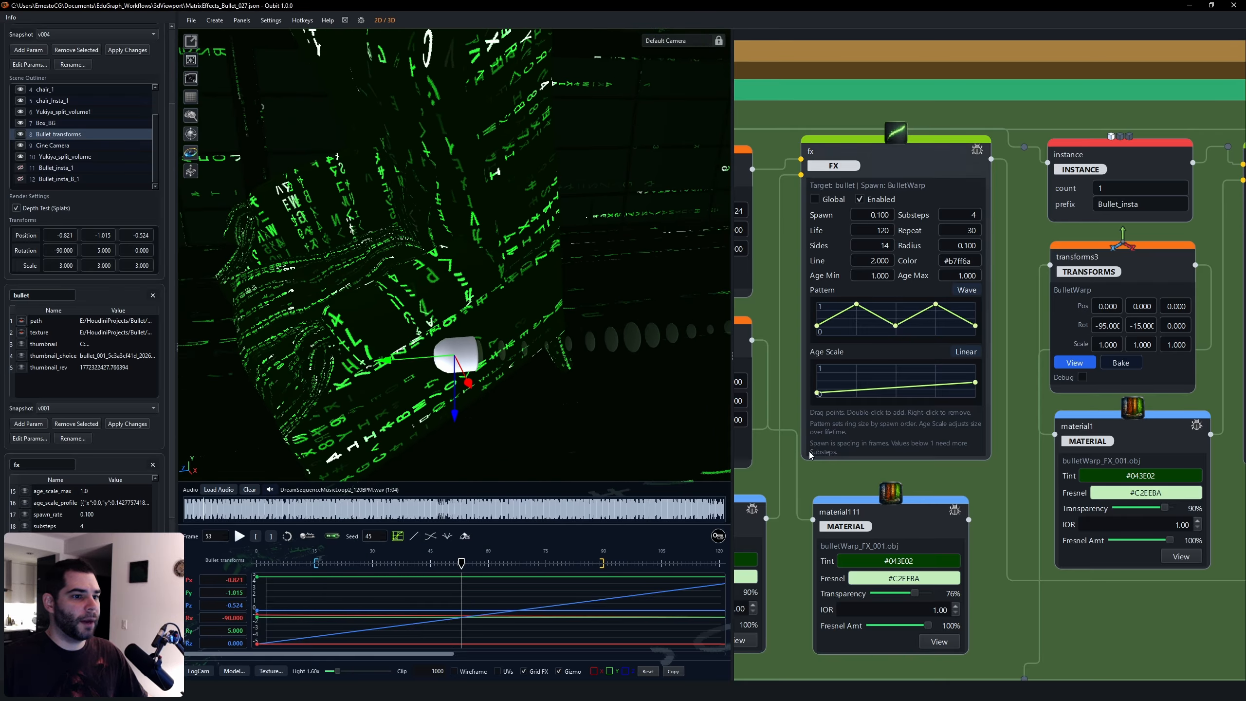
pyautogui.moveTo(785, 469); pyautogui.dragTo(1148, 440, button='middle')
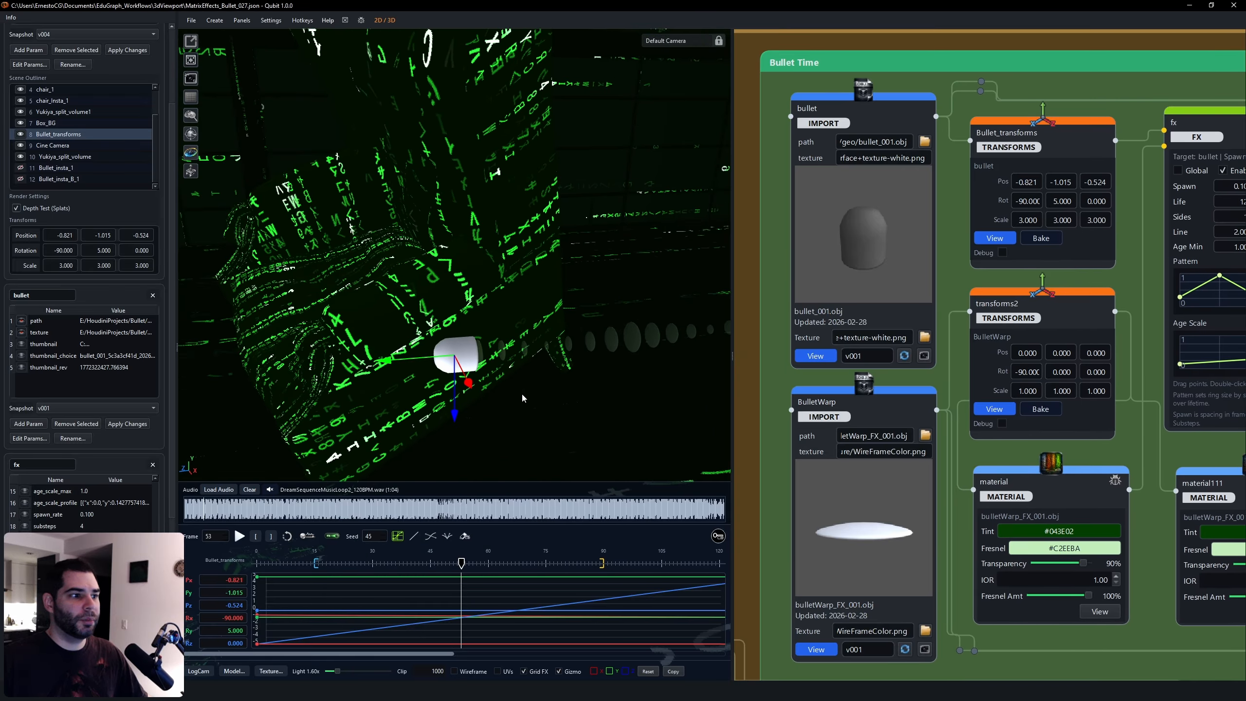
pyautogui.moveTo(583, 392); pyautogui.dragTo(619, 390)
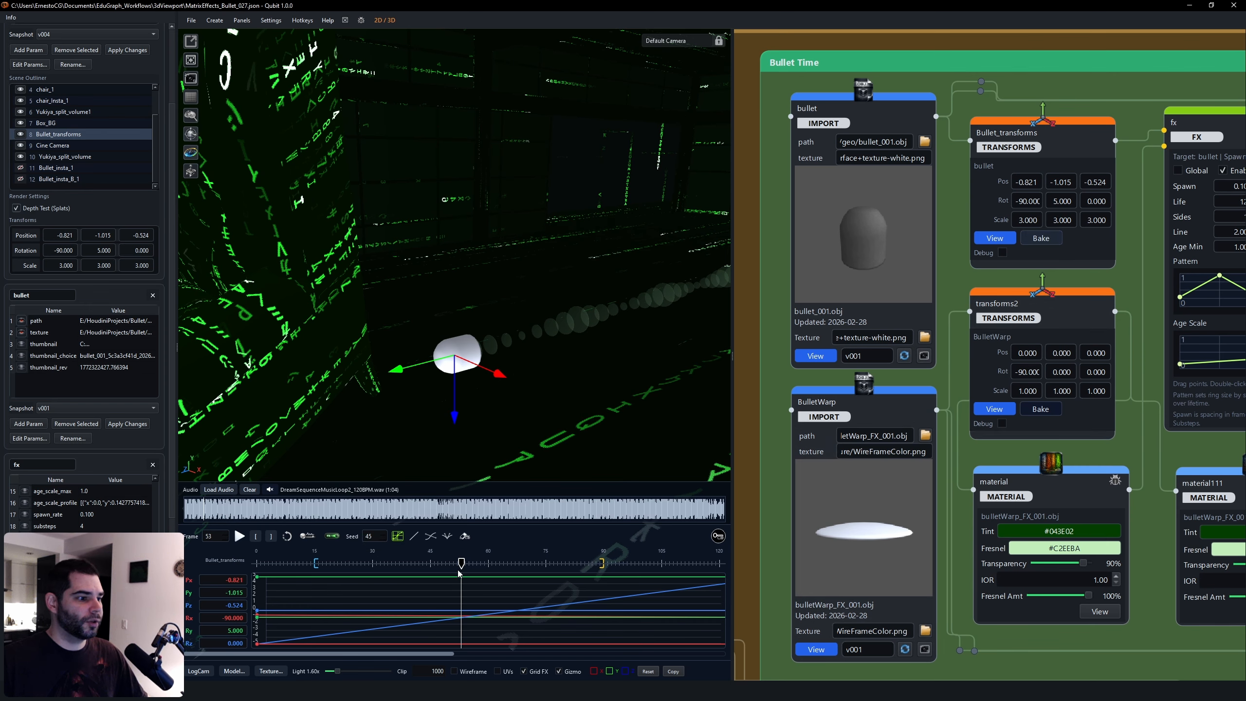
# Scrub to frame 54 and switch the bullet trail from meshes to outlined rings.
pyautogui.moveTo(457, 562); pyautogui.dragTo(465, 563)
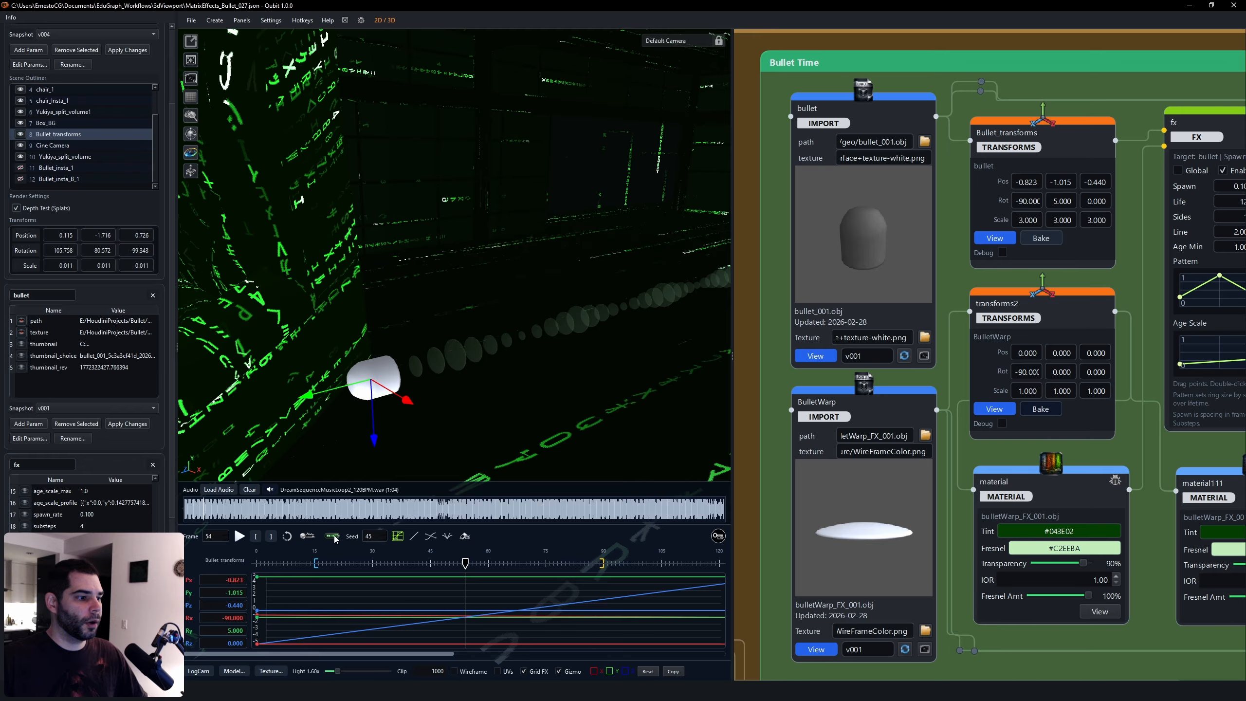
pyautogui.click(333, 536)
pyautogui.moveTo(513, 341); pyautogui.dragTo(526, 301, button='middle')
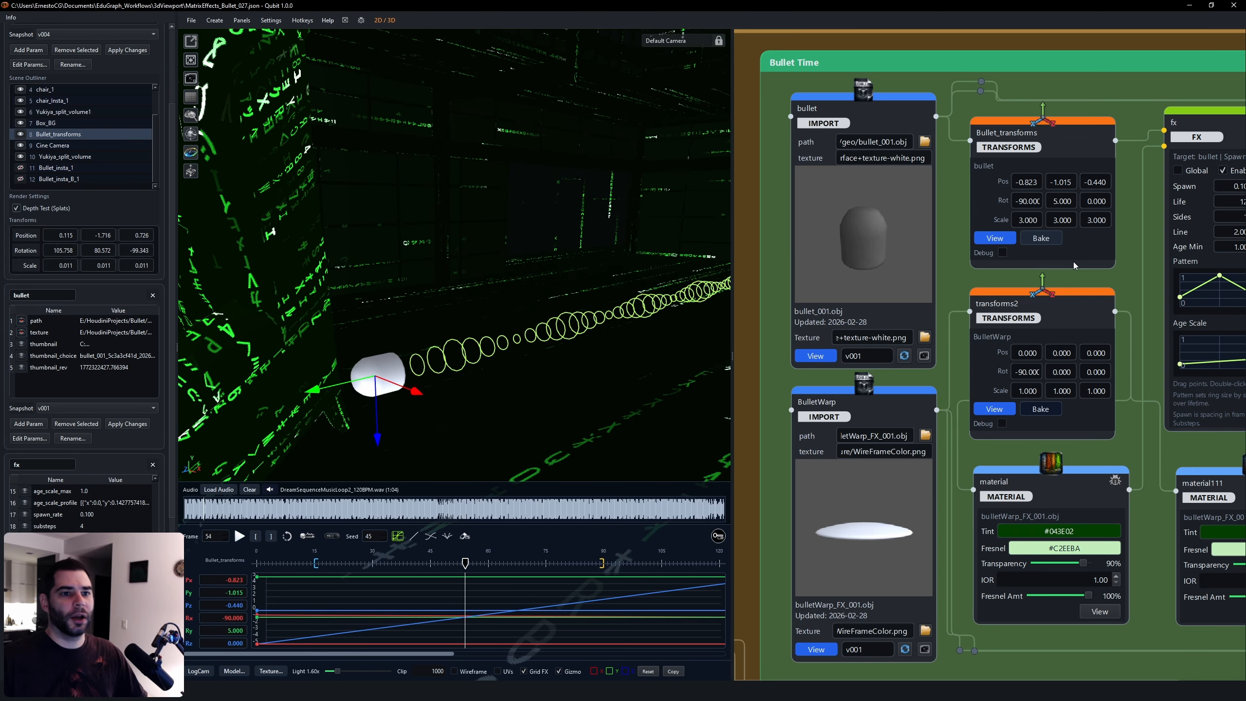
# Bring the fx node into view and try lowering the first peak of its Pattern curve.
pyautogui.moveTo(1120, 266); pyautogui.dragTo(918, 262, button='middle')
pyautogui.scroll(2, 918, 262)
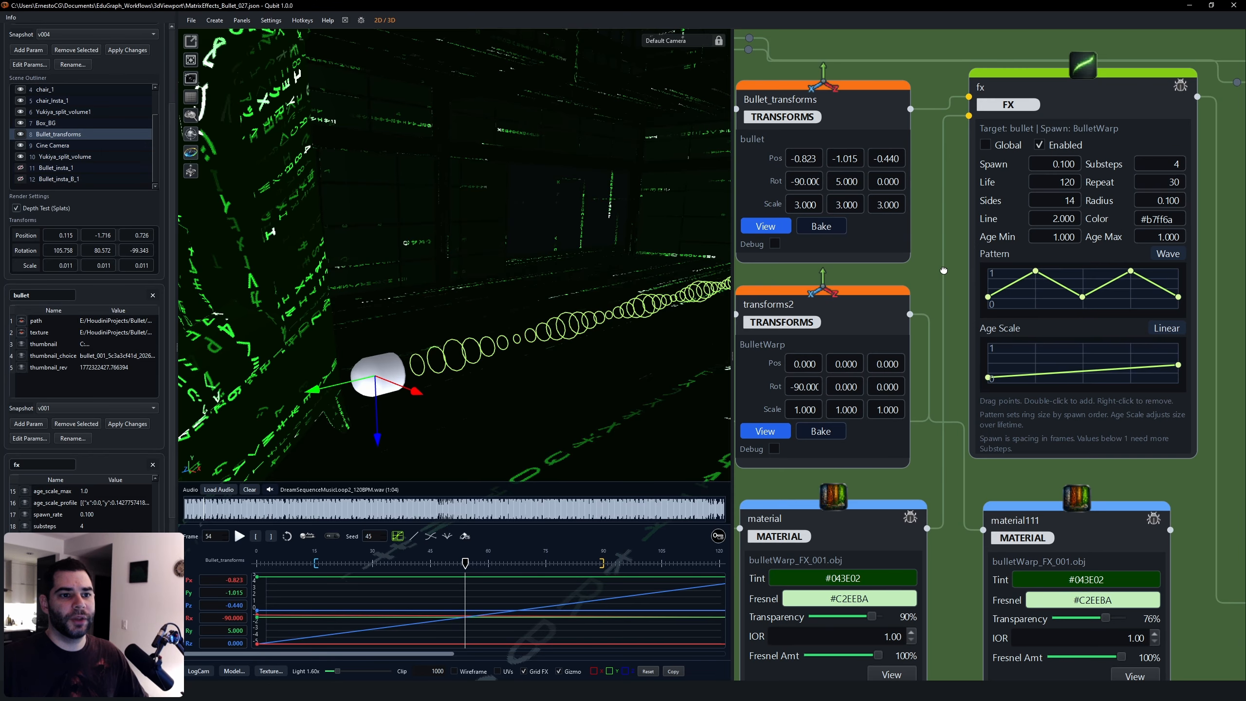
pyautogui.moveTo(885, 294); pyautogui.dragTo(836, 300, button='middle')
pyautogui.scroll(-1, 867, 294)
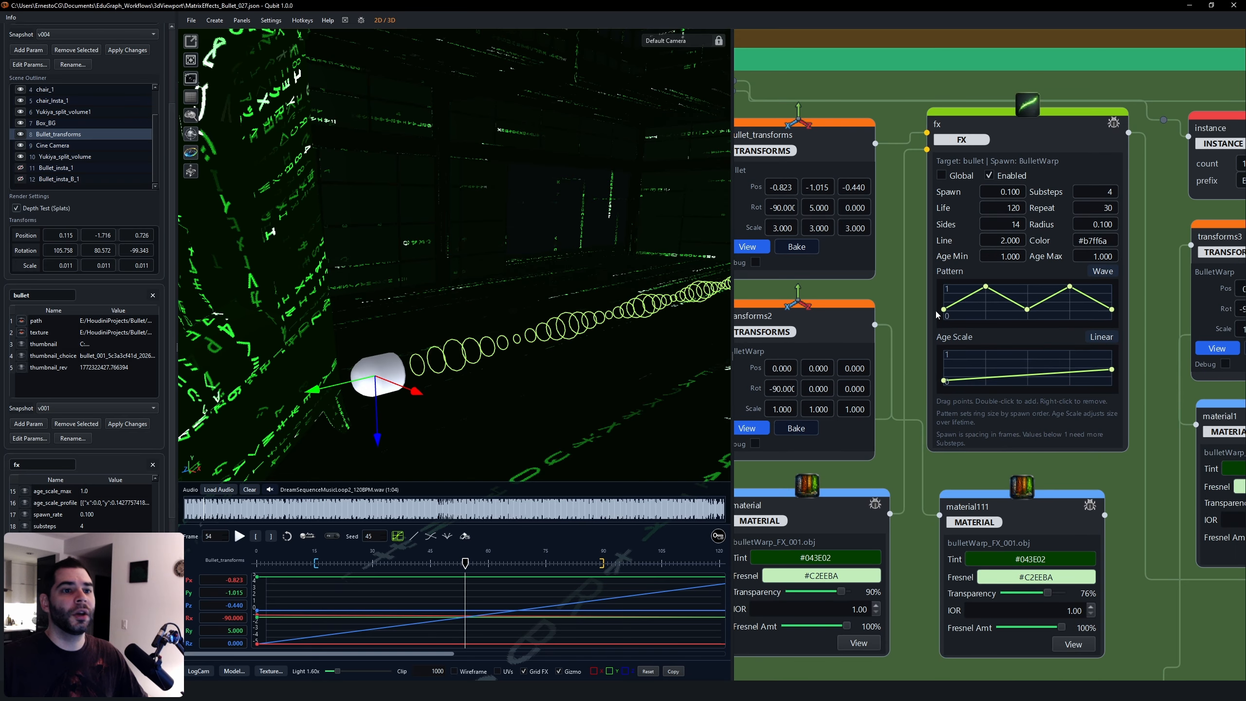
pyautogui.moveTo(1140, 460); pyautogui.dragTo(1101, 469, button='middle')
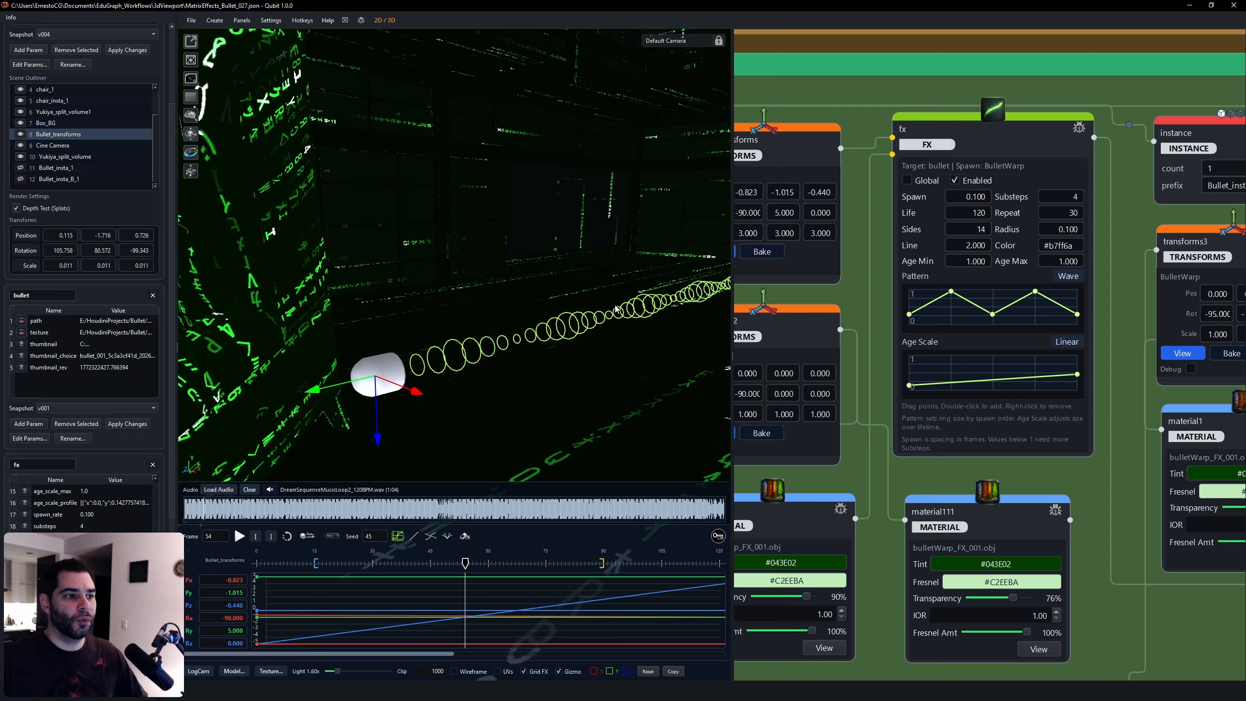
pyautogui.click(952, 300)
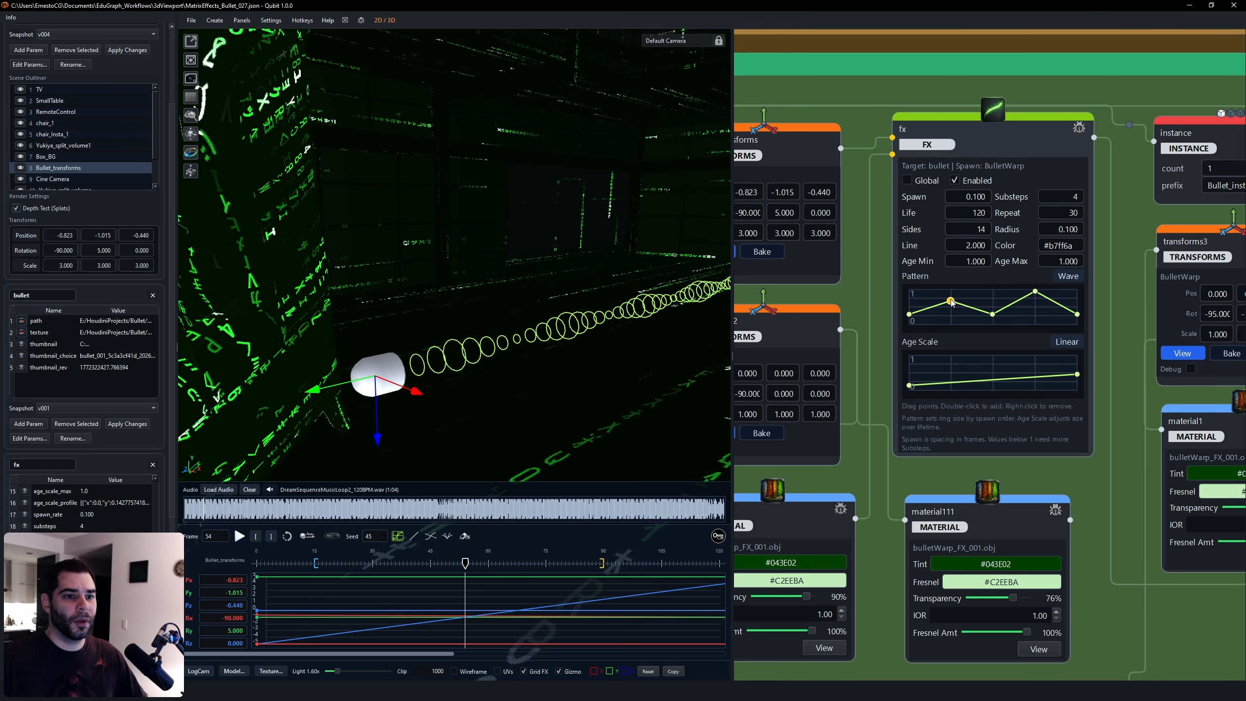
pyautogui.moveTo(1116, 426); pyautogui.dragTo(1077, 416, button='middle')
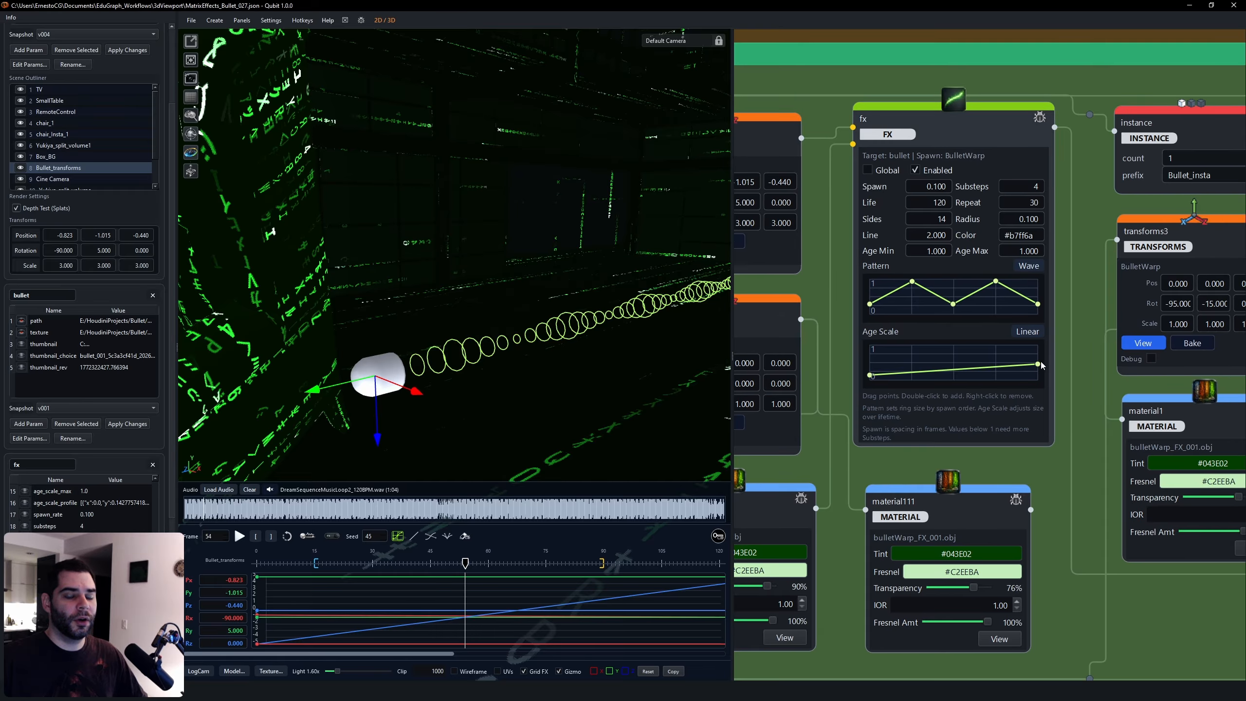
# Raise the end point of the fx node's Age Scale curve to 1 and show the refreshed scene at frame 67.
pyautogui.moveTo(624, 324); pyautogui.dragTo(565, 303)
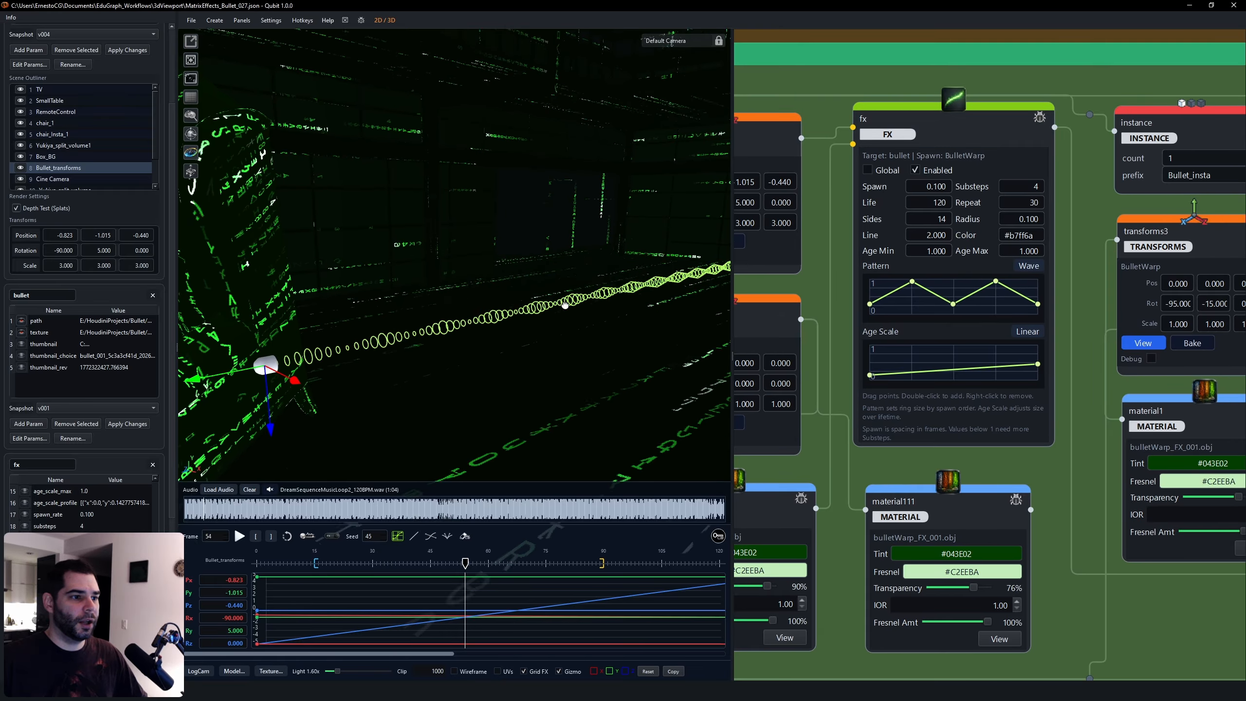
pyautogui.moveTo(565, 304); pyautogui.dragTo(557, 312, button='right')
pyautogui.moveTo(557, 312); pyautogui.dragTo(637, 328)
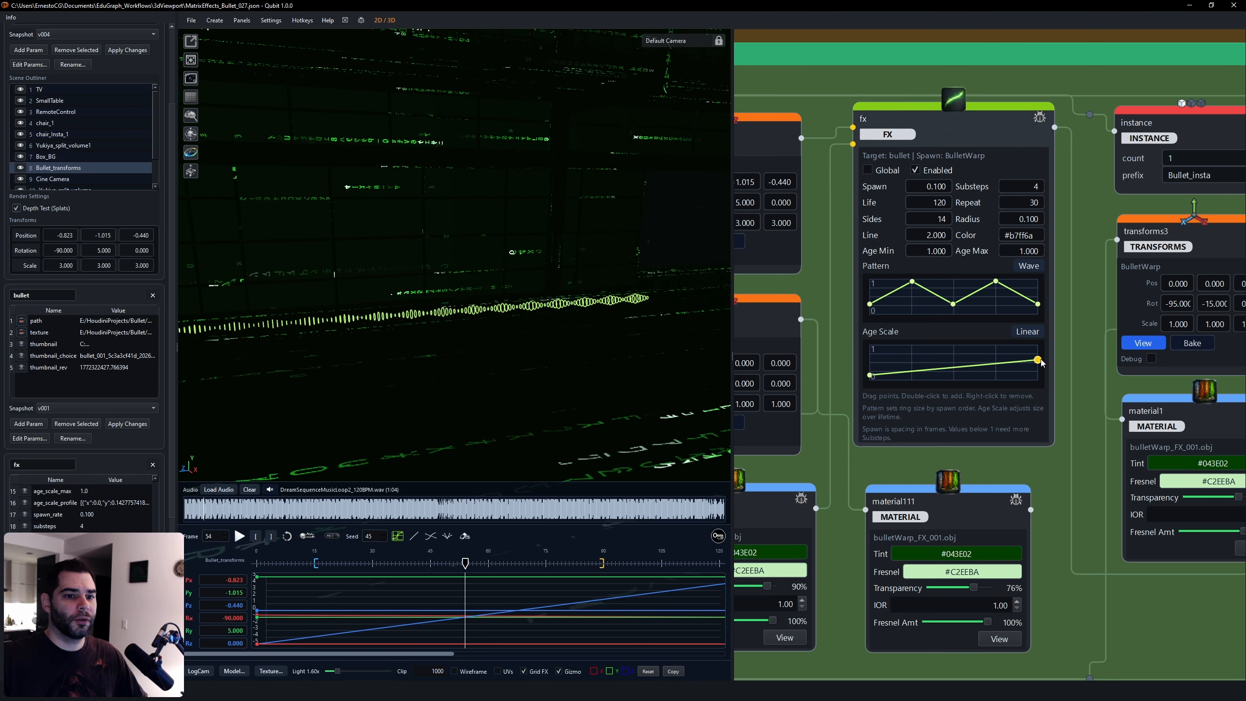
pyautogui.scroll(-10, 978, 298)
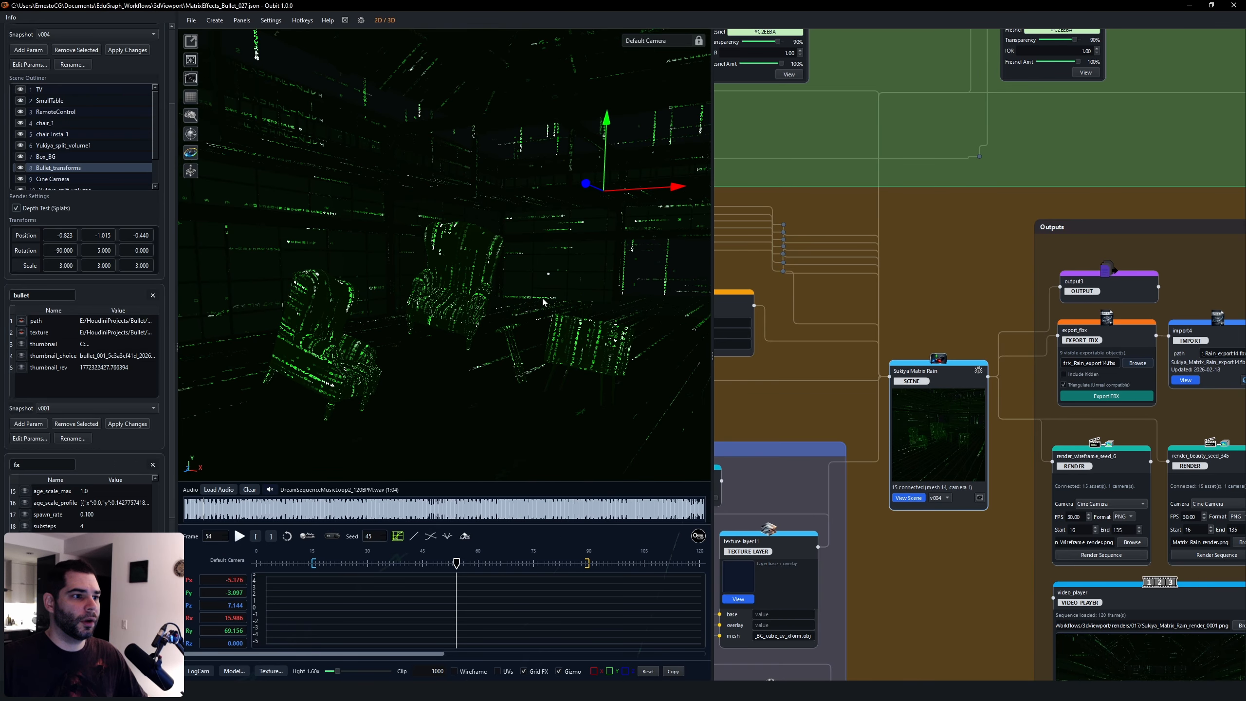
pyautogui.moveTo(542, 298); pyautogui.dragTo(432, 335)
pyautogui.moveTo(458, 564); pyautogui.dragTo(503, 565)
pyautogui.scroll(-8, 805, 322)
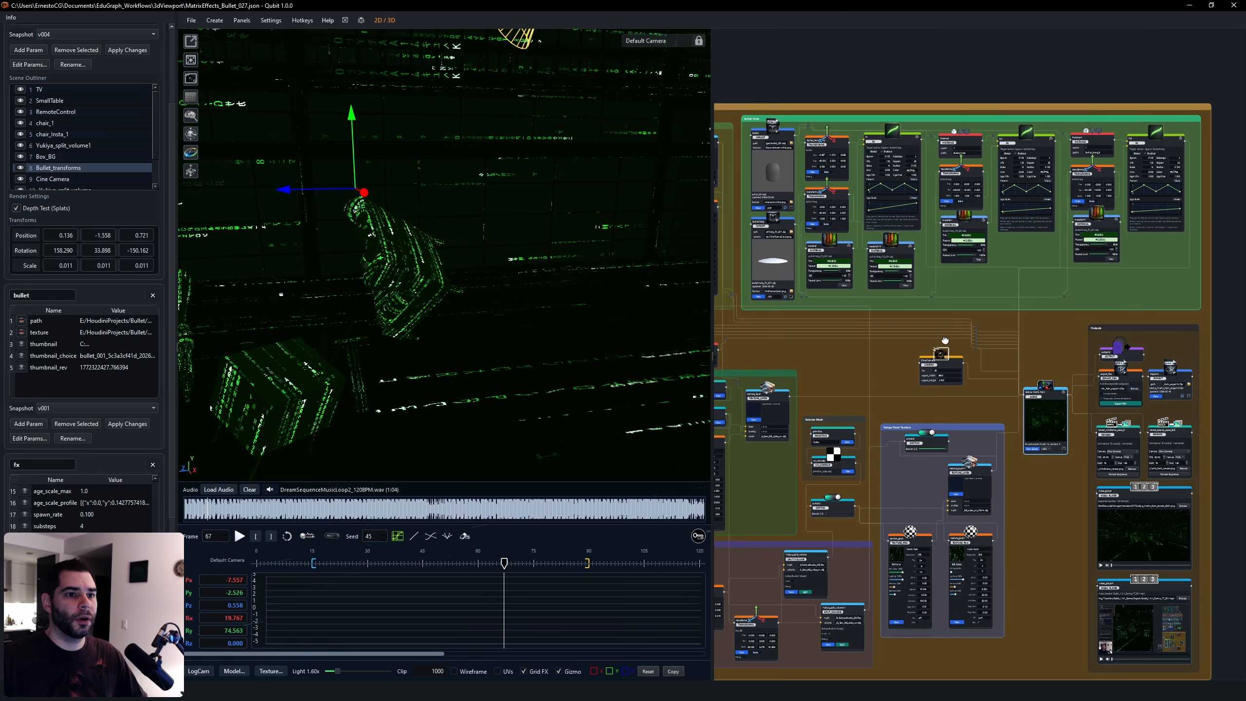
pyautogui.scroll(8, 948, 347)
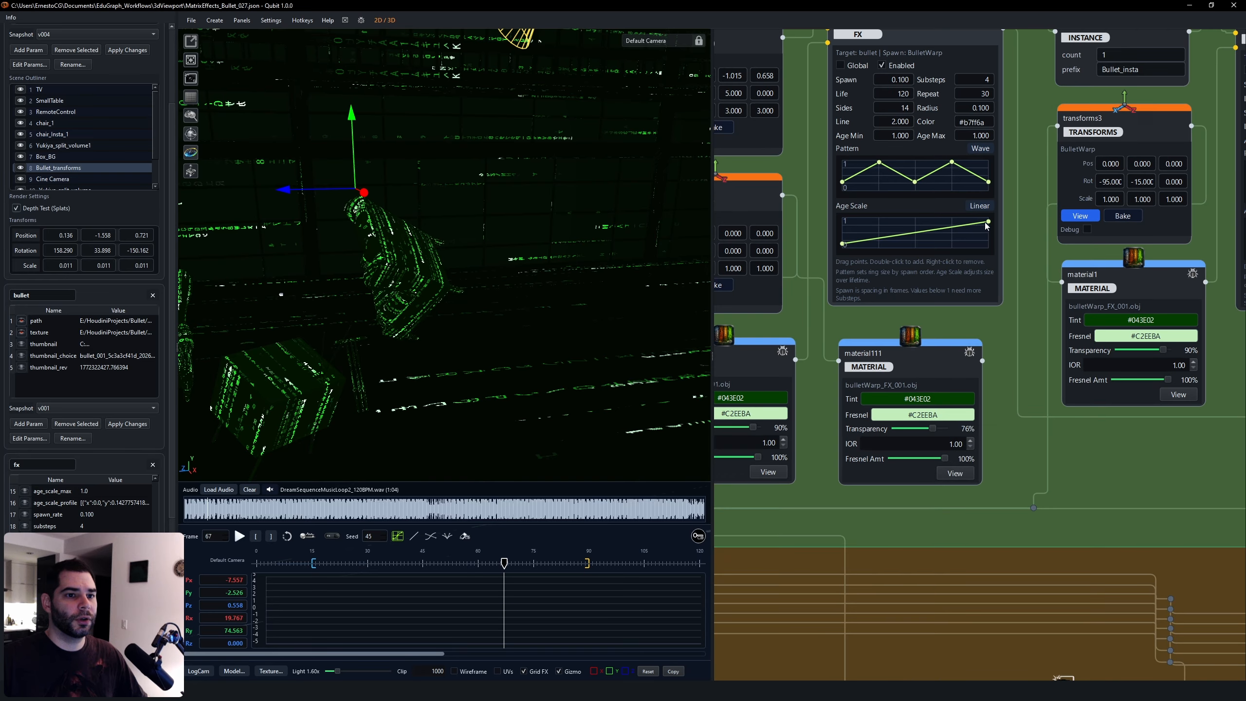
# Select Bullet_transforms and examine the ring sizes along the trail from the bullet to its far end.
pyautogui.scroll(-3, 446, 363)
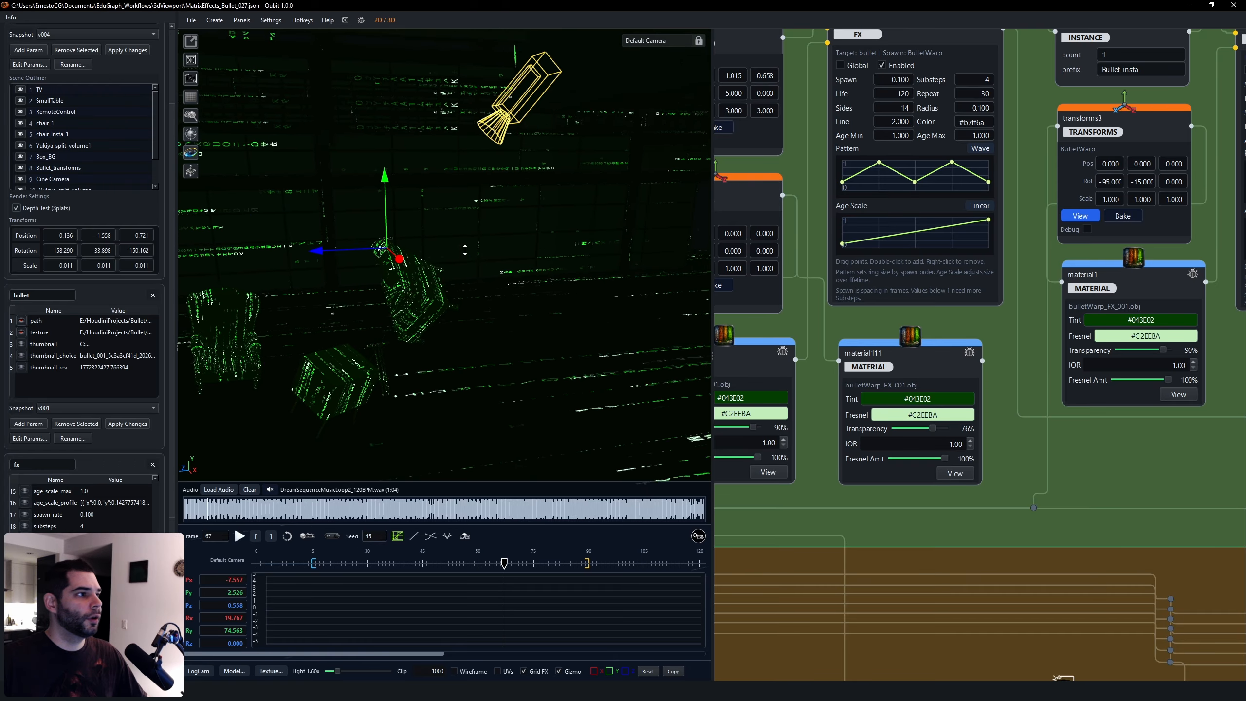
pyautogui.scroll(-2, 75, 164)
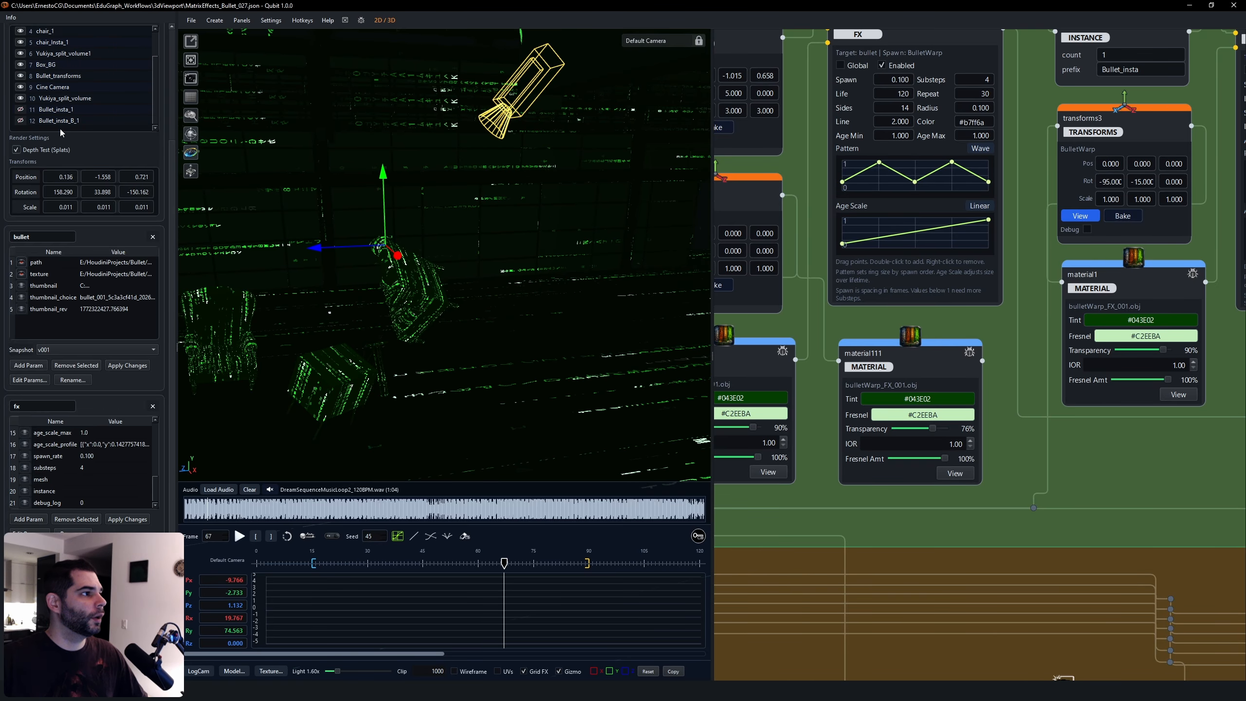
pyautogui.click(38, 77)
pyautogui.scroll(5, 415, 253)
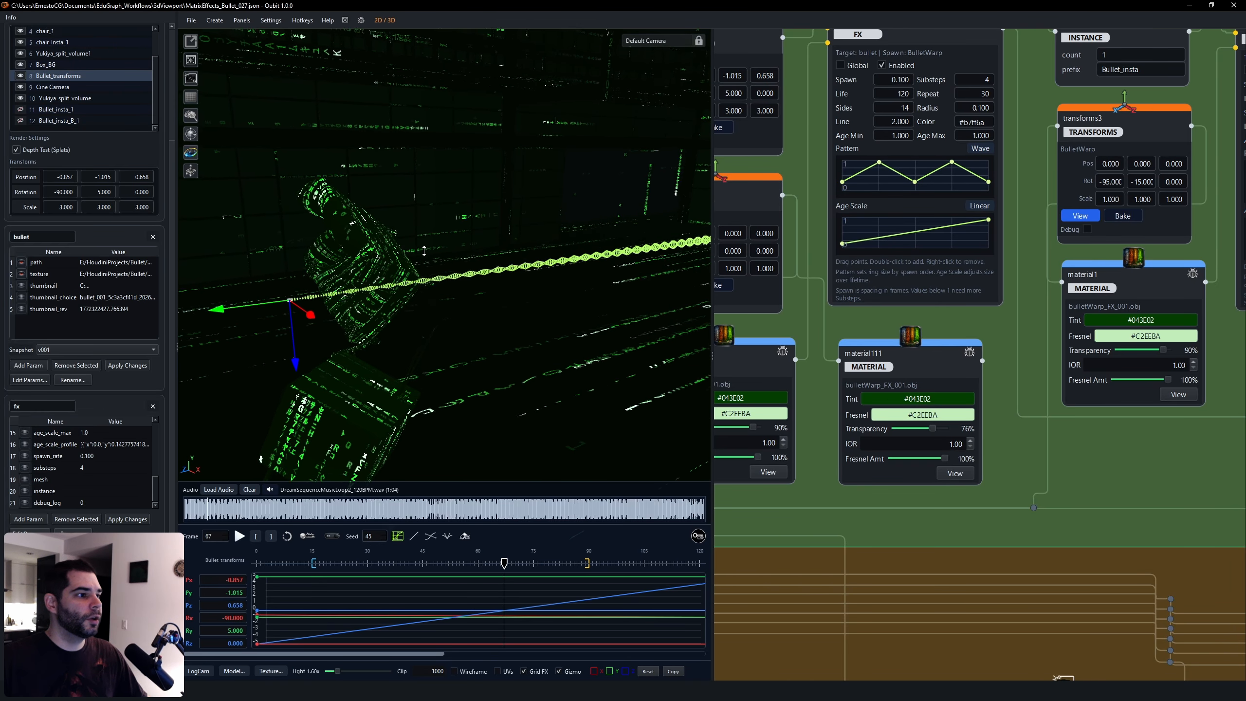
pyautogui.moveTo(424, 251); pyautogui.dragTo(484, 257)
pyautogui.moveTo(484, 258); pyautogui.dragTo(521, 278, button='right')
pyautogui.moveTo(521, 278); pyautogui.dragTo(606, 167)
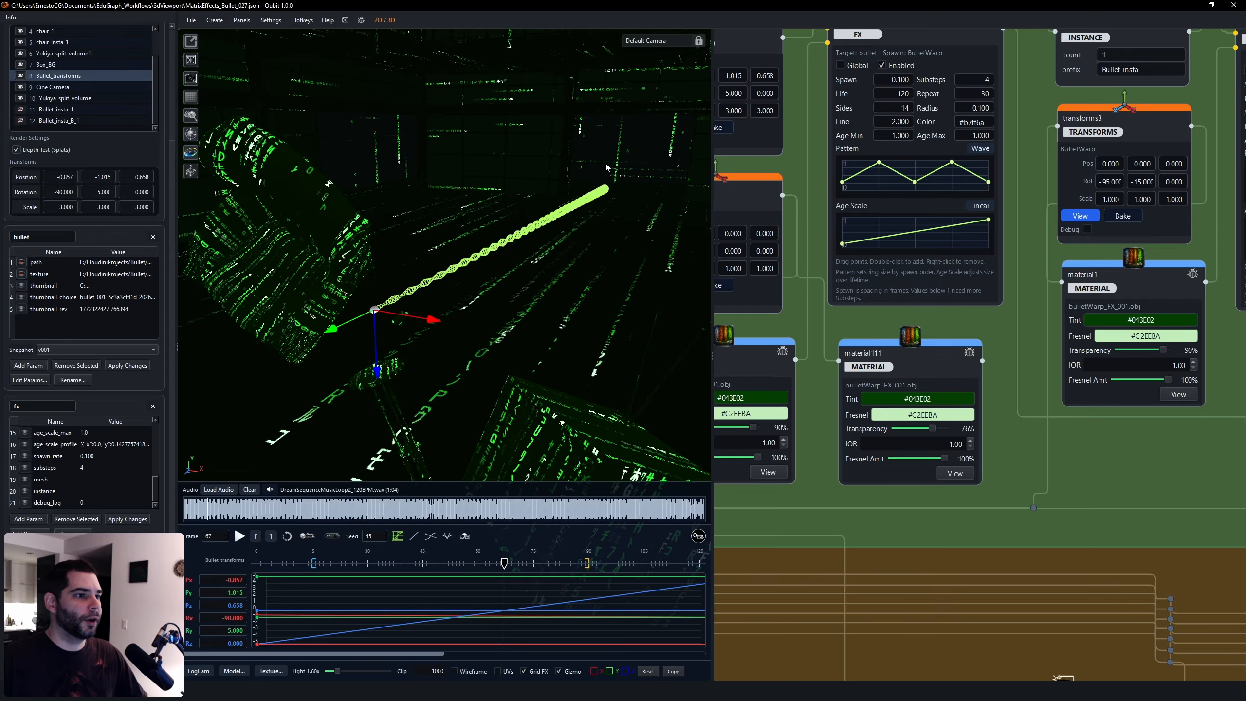
pyautogui.moveTo(488, 251); pyautogui.dragTo(415, 320)
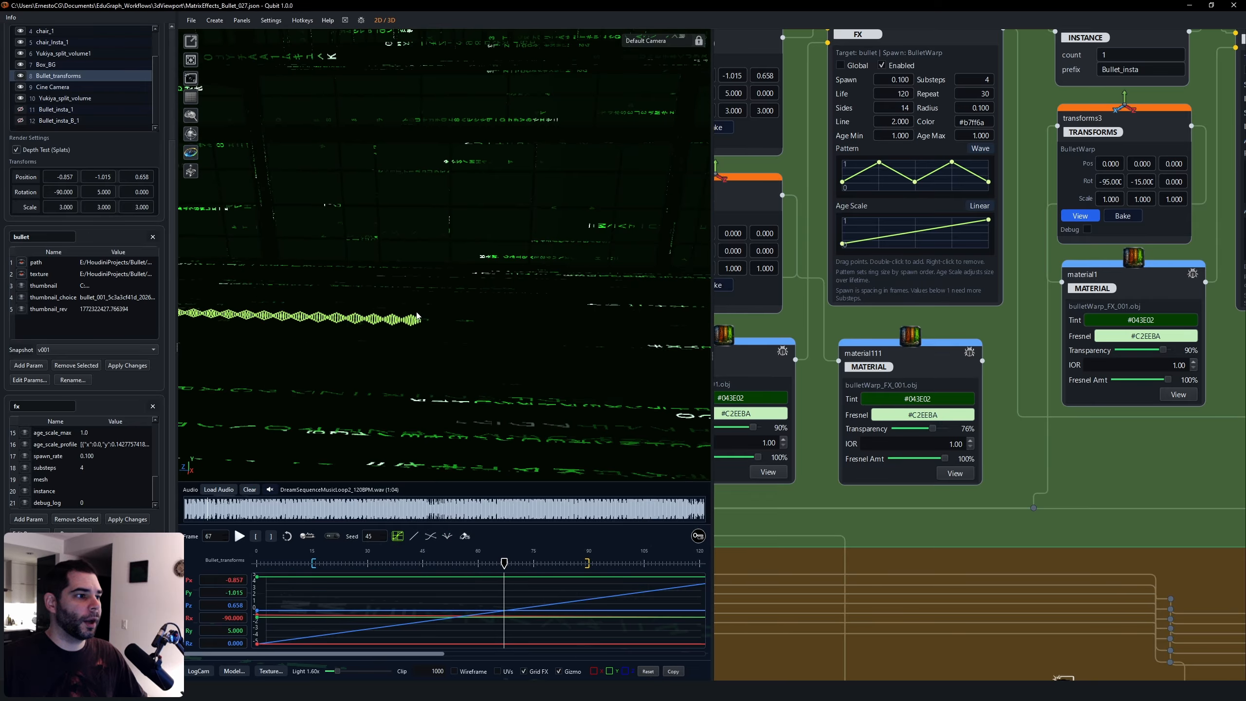
pyautogui.moveTo(415, 320); pyautogui.dragTo(572, 326, button='middle')
pyautogui.scroll(3, 401, 307)
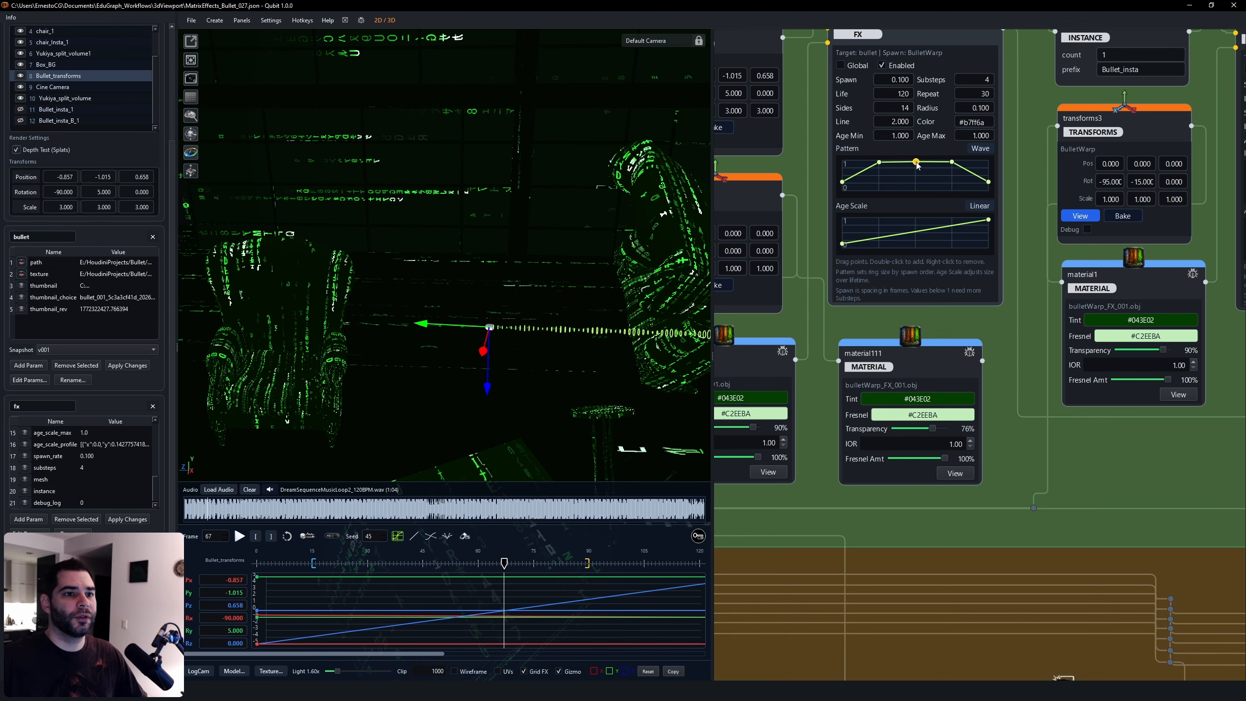
# Try raising the middle point of the fx Pattern curve to the peaks' level and inspect the trail behind the bullet in the refreshed scene.
pyautogui.moveTo(1132, 446); pyautogui.dragTo(1086, 200, button='middle')
pyautogui.moveTo(888, 303); pyautogui.dragTo(743, 181, button='middle')
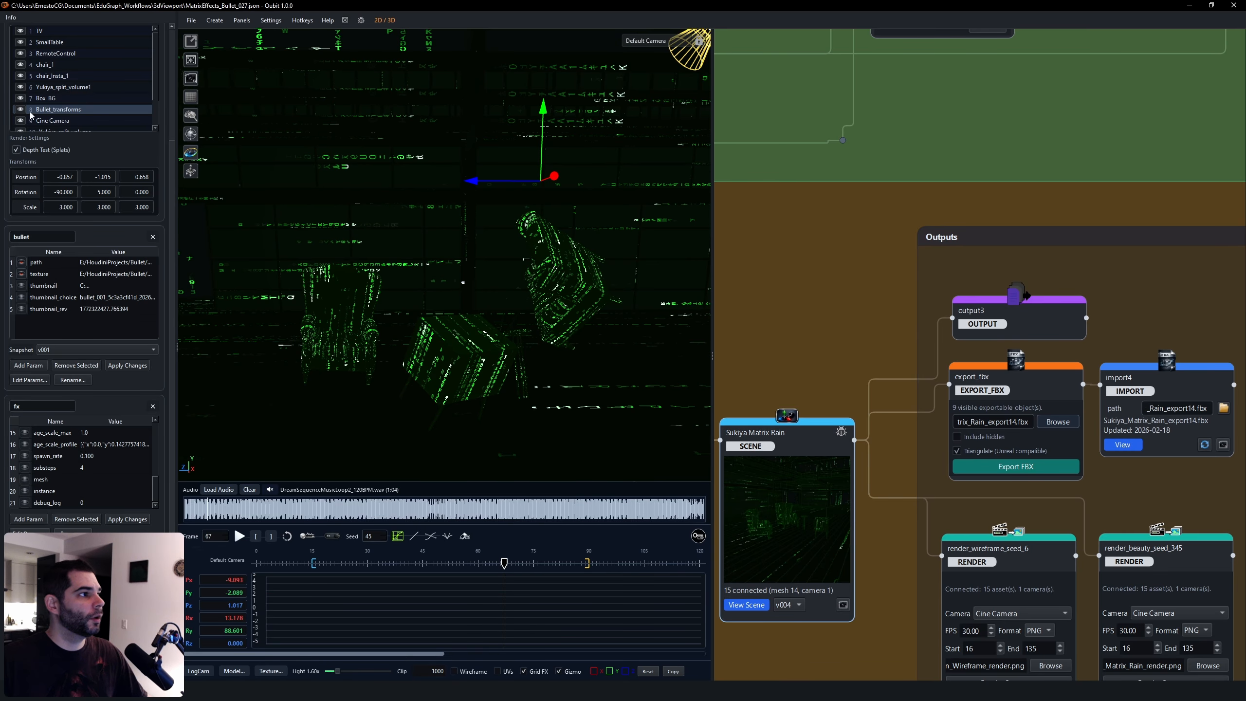
pyautogui.click(34, 110)
pyautogui.press('f')
pyautogui.scroll(-10, 596, 288)
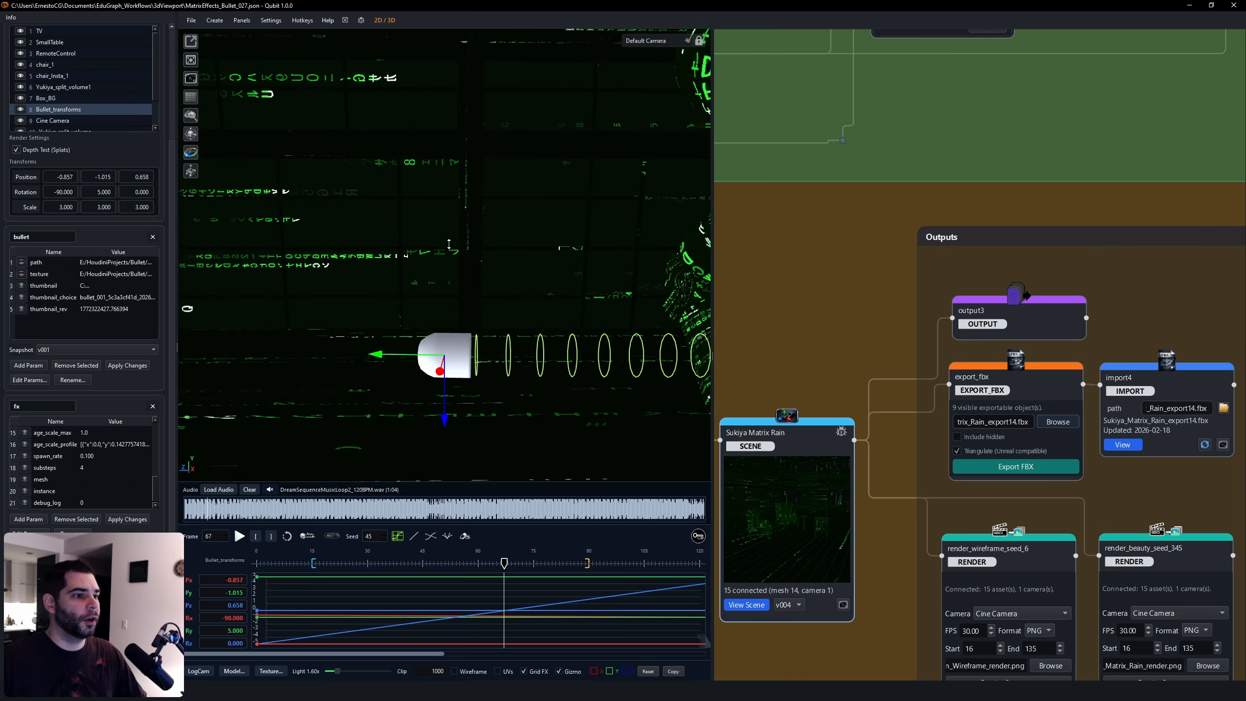
pyautogui.moveTo(596, 287); pyautogui.dragTo(469, 256, button='middle')
pyautogui.scroll(-6, 862, 259)
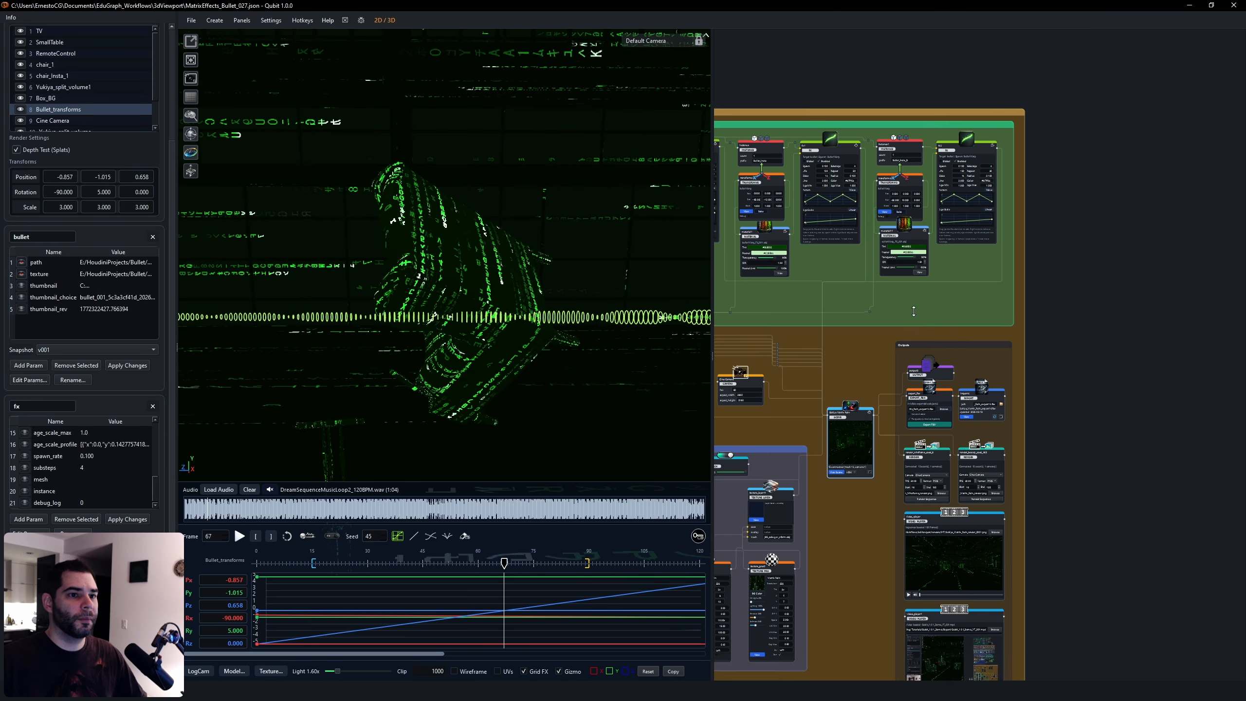
pyautogui.scroll(8, 862, 259)
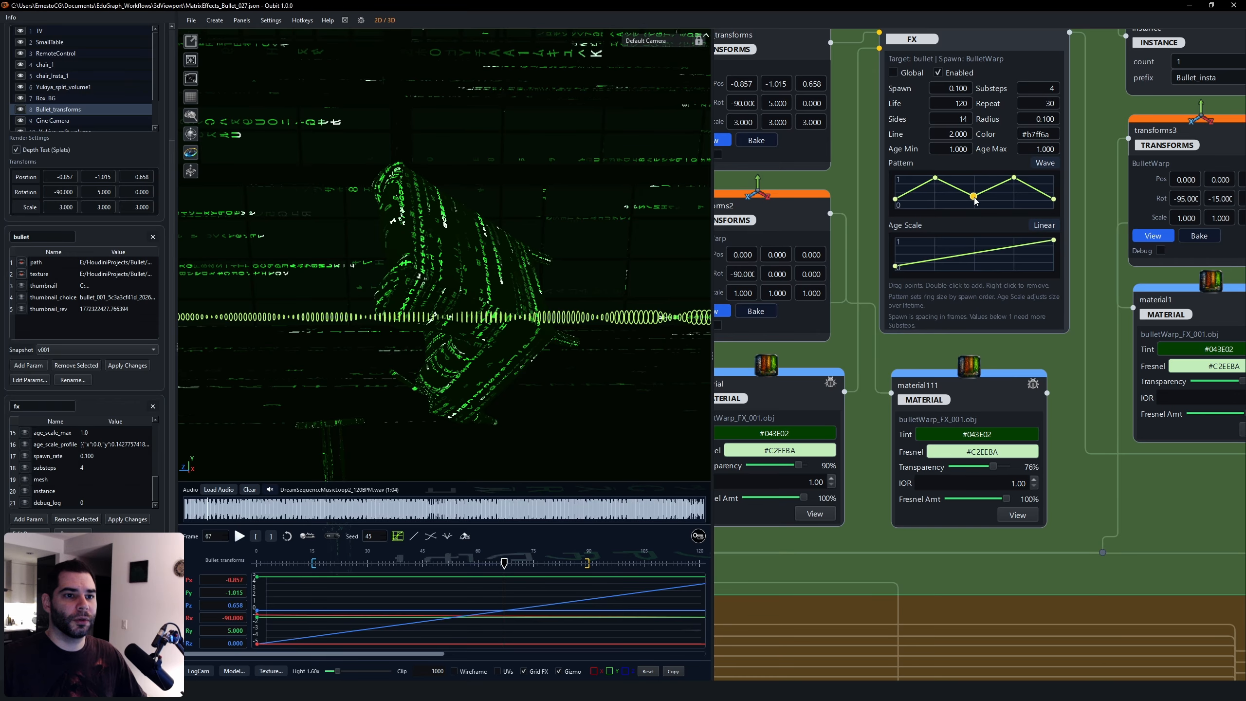
# Set the fx node's Substeps to 1 and refresh the Sukiya Matrix Rain scene view.
pyautogui.scroll(3, 997, 243)
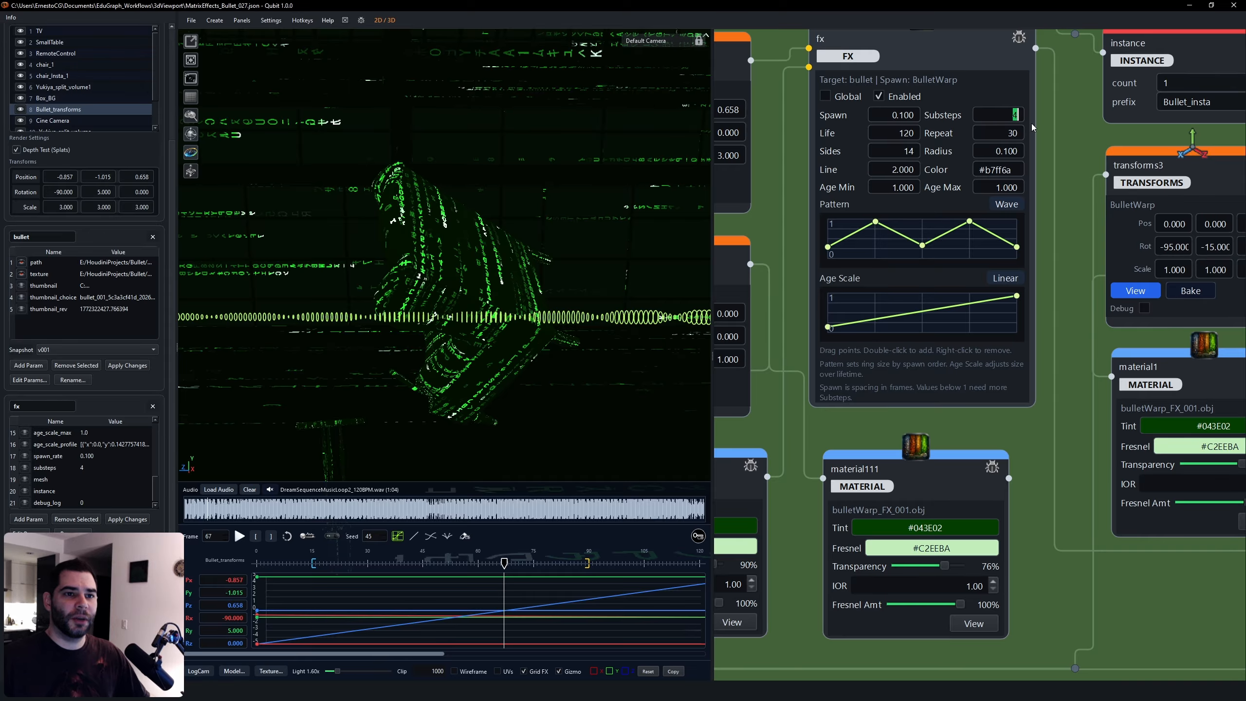
pyautogui.write('1')
pyautogui.click(1071, 172)
pyautogui.moveTo(1004, 243); pyautogui.dragTo(929, 52, button='middle')
pyautogui.scroll(-5, 951, 256)
pyautogui.moveTo(1153, 565); pyautogui.dragTo(930, 339, button='middle')
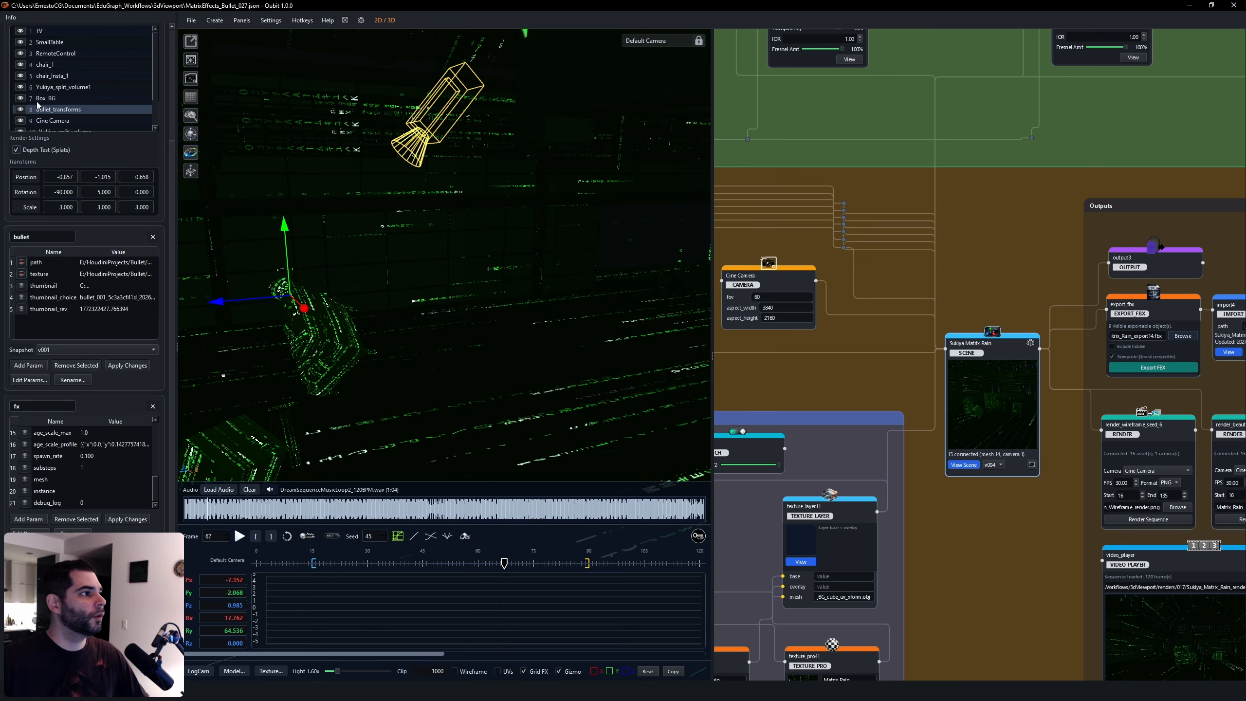
# Frame Bullet_transforms in the viewport and examine the ring spacing along its trail.
pyautogui.click(32, 112)
pyautogui.press('f')
pyautogui.moveTo(560, 276); pyautogui.dragTo(410, 246, button='right')
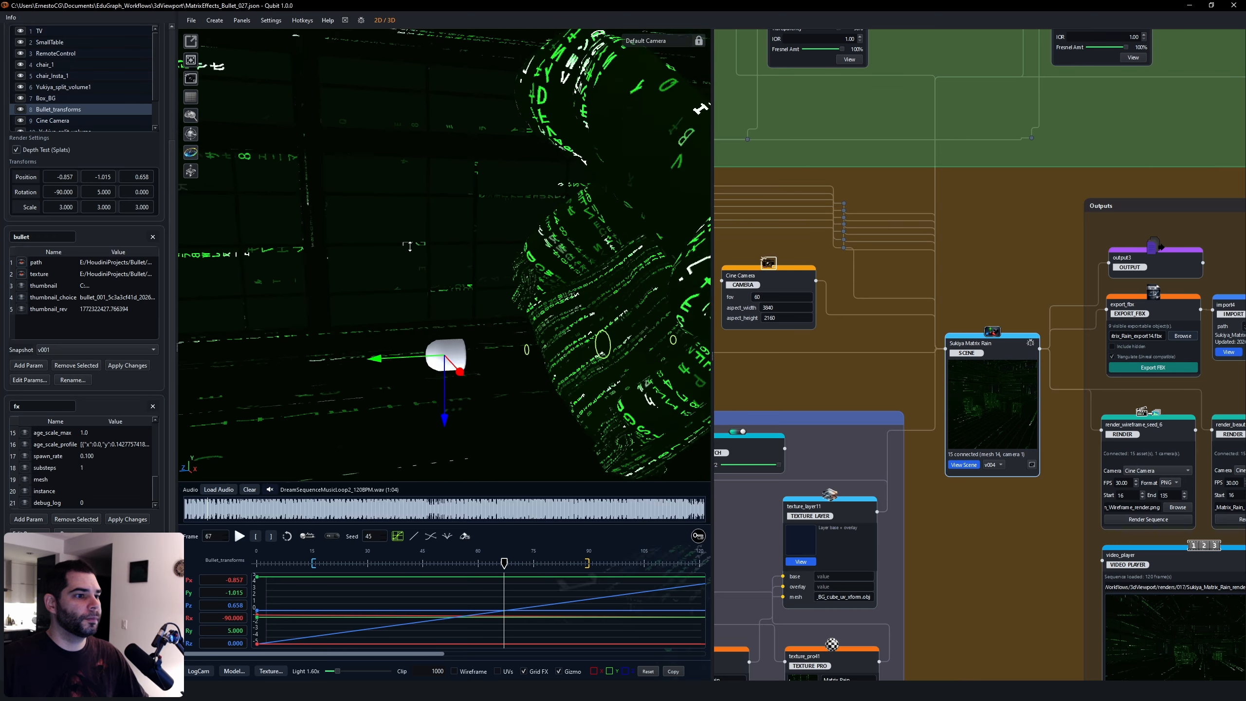
pyautogui.moveTo(410, 246); pyautogui.dragTo(564, 314)
pyautogui.scroll(-4, 949, 419)
pyautogui.moveTo(857, 186); pyautogui.dragTo(950, 441, button='middle')
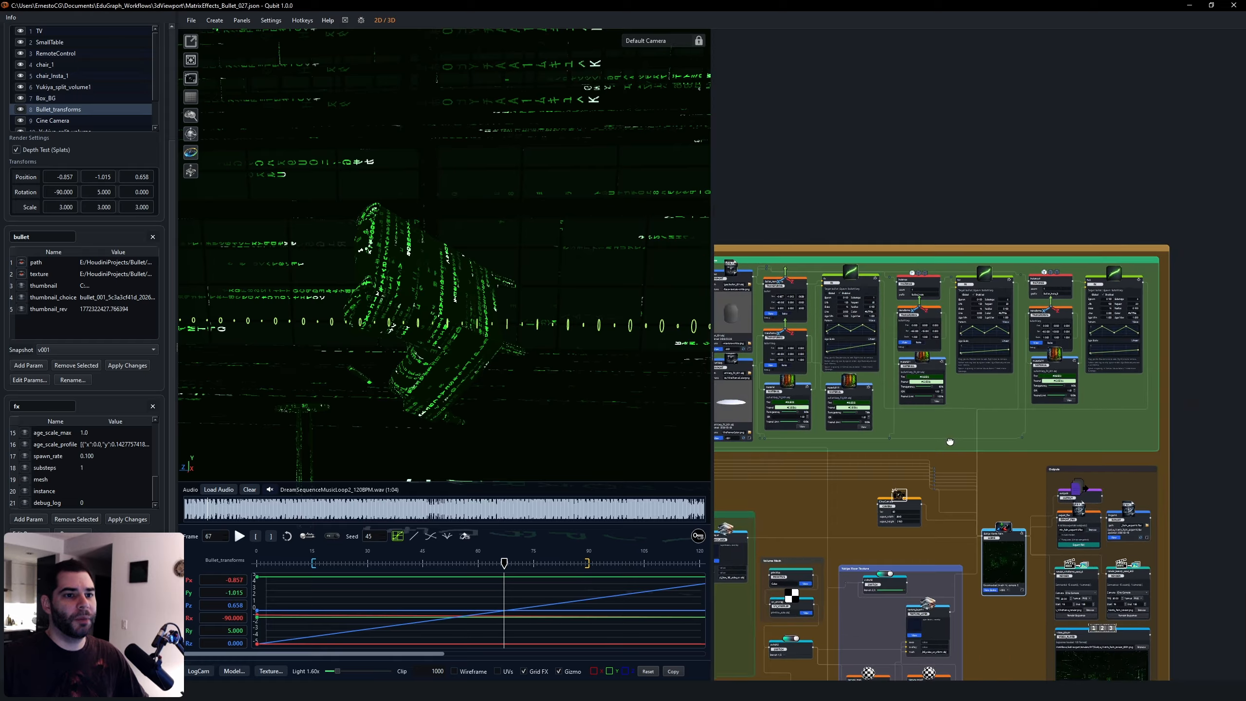
# Set the fx node's Substeps back to 4.
pyautogui.scroll(5, 834, 361)
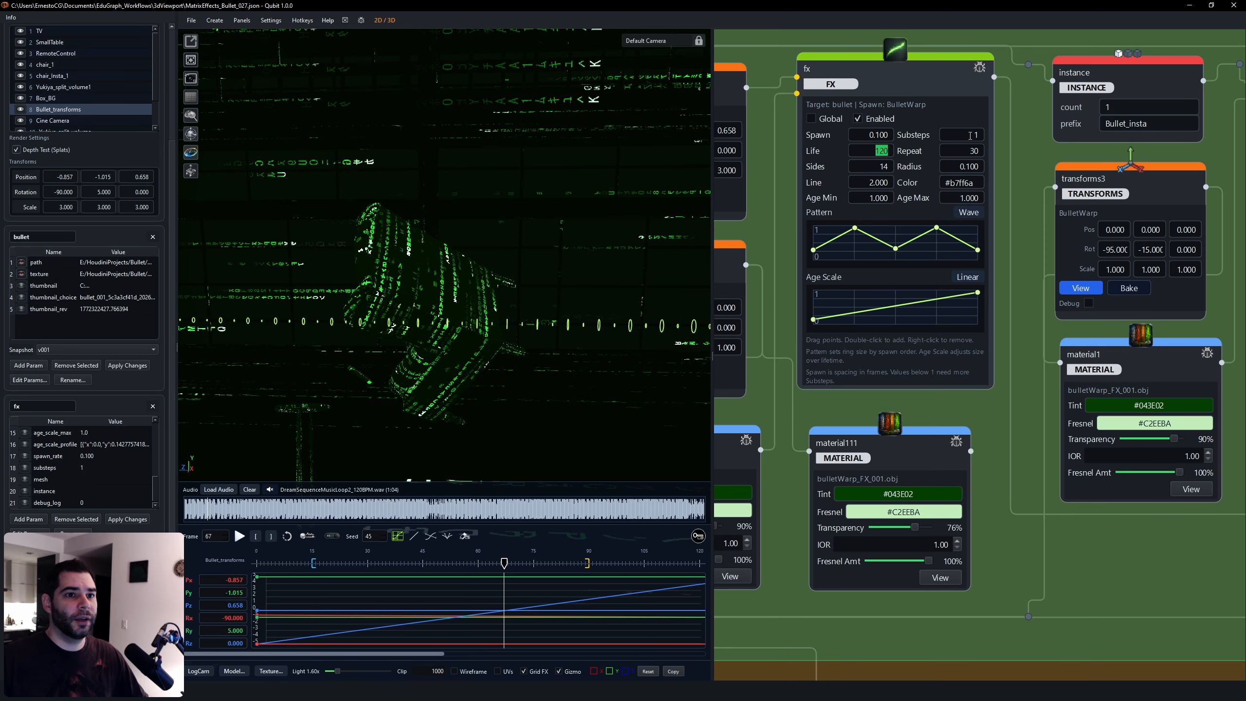
pyautogui.moveTo(971, 134); pyautogui.dragTo(999, 142)
pyautogui.write('4')
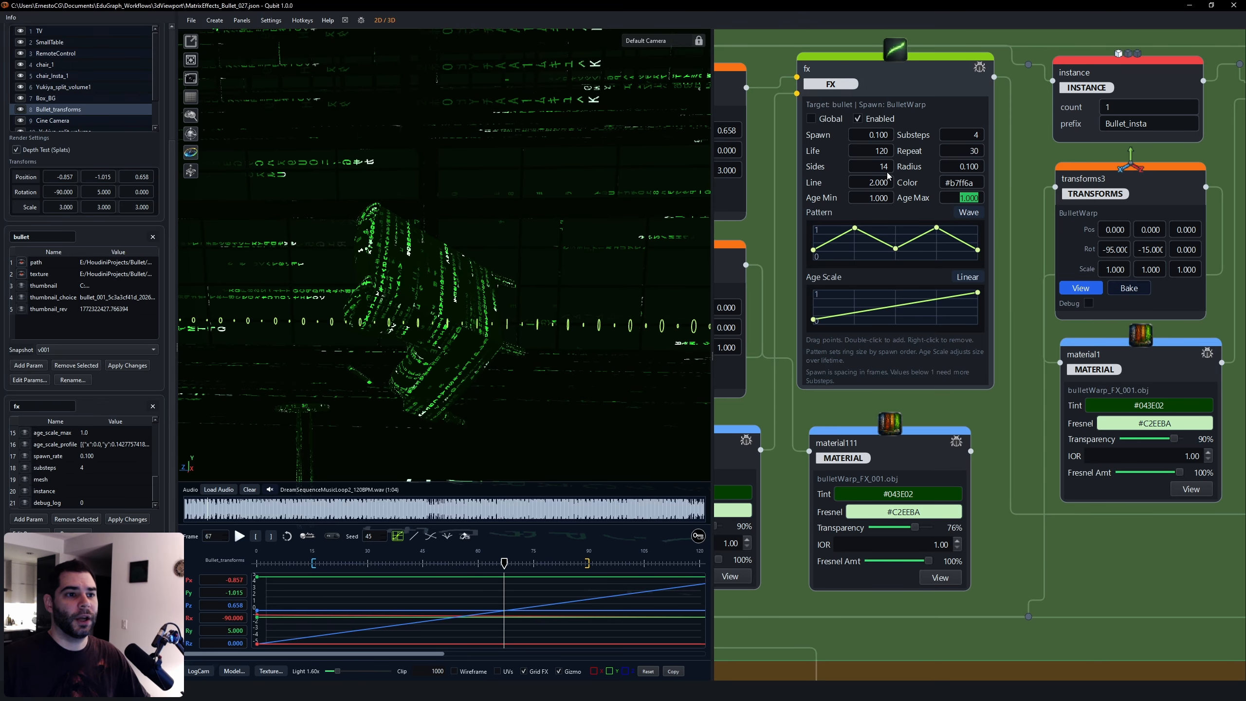
# Look over the material nodes in the Bullet Time group and how they connect to the rest of the graph.
pyautogui.scroll(-4, 943, 372)
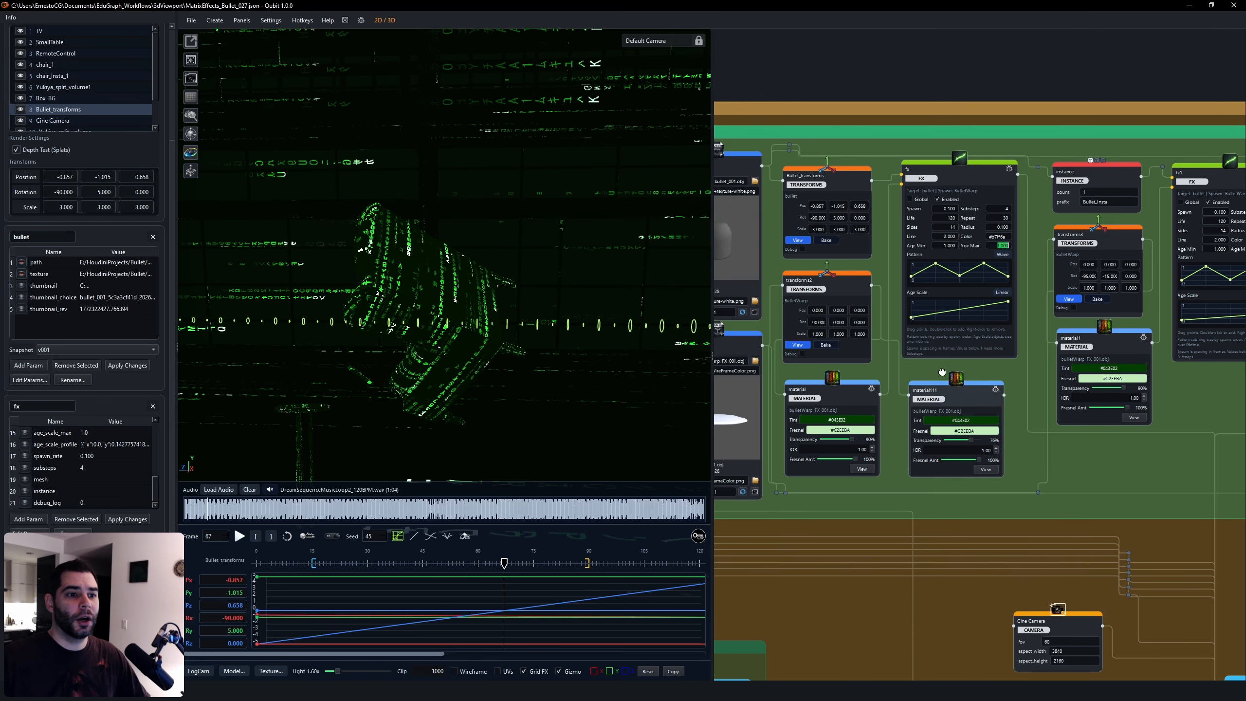
pyautogui.scroll(3, 942, 372)
pyautogui.scroll(2, 957, 354)
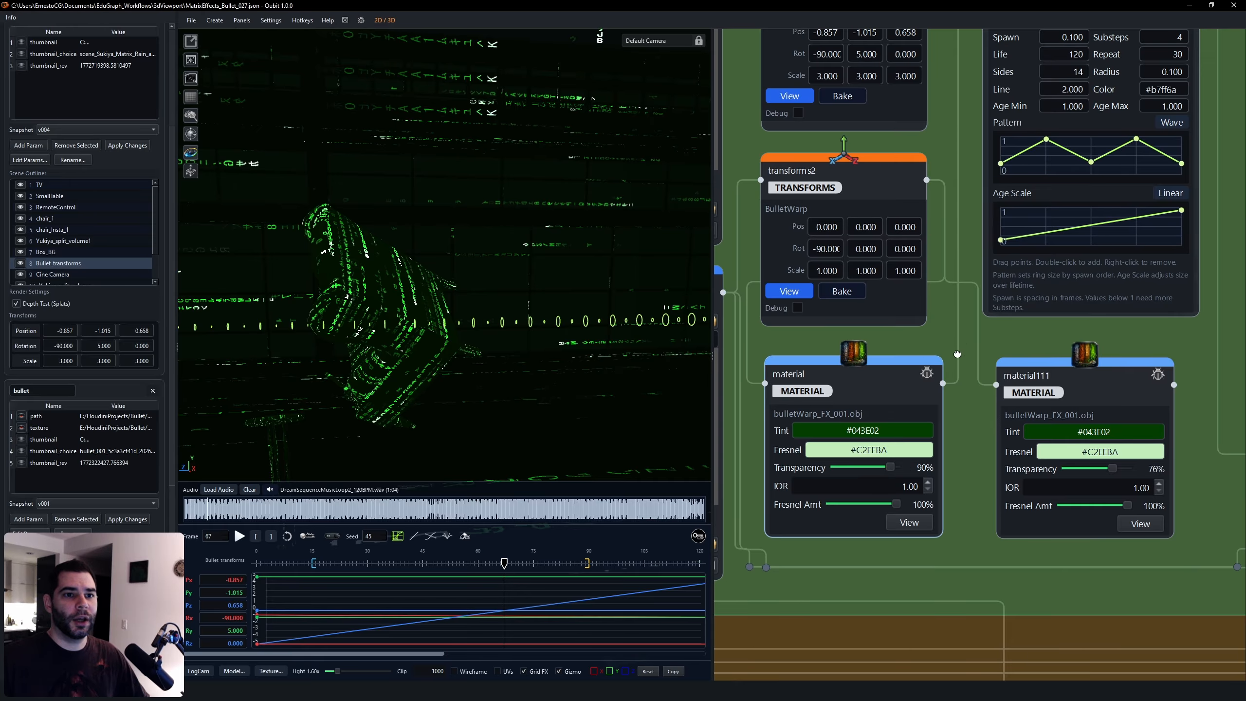
pyautogui.scroll(-4, 957, 354)
pyautogui.scroll(2, 948, 363)
pyautogui.moveTo(1187, 479); pyautogui.dragTo(1044, 371, button='middle')
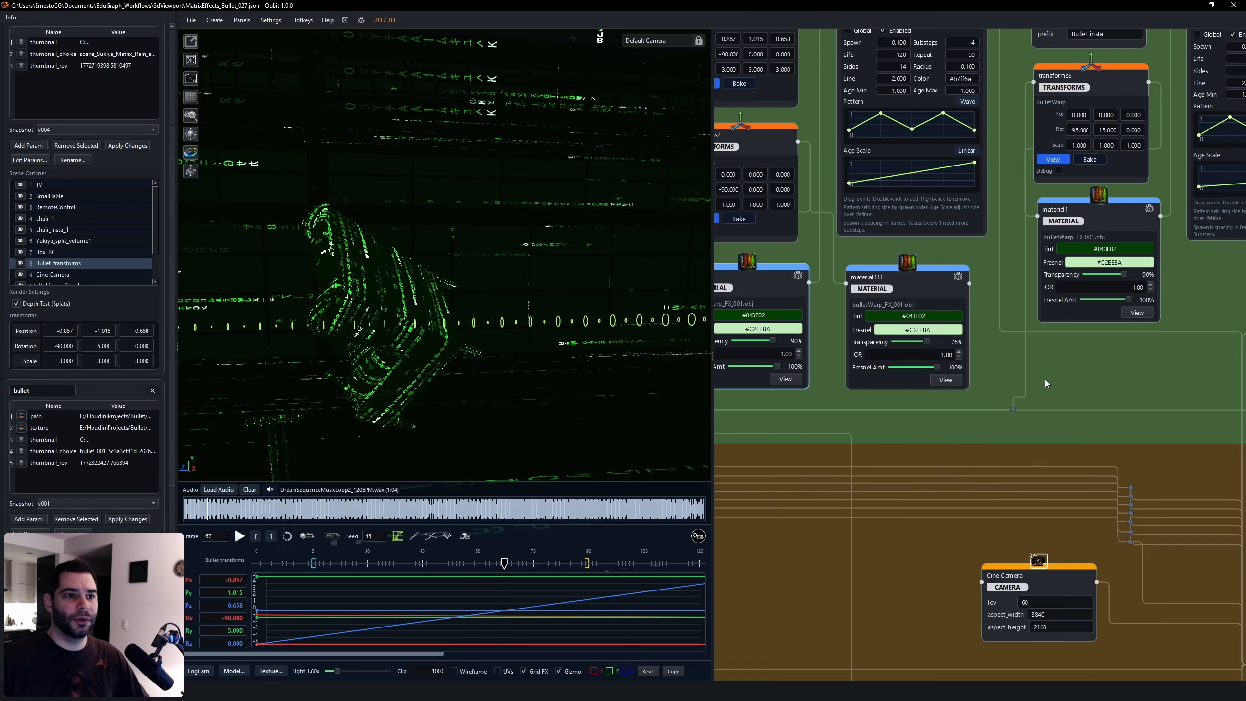
pyautogui.moveTo(868, 247); pyautogui.dragTo(1101, 263, button='middle')
pyautogui.moveTo(999, 284); pyautogui.dragTo(813, 282, button='middle')
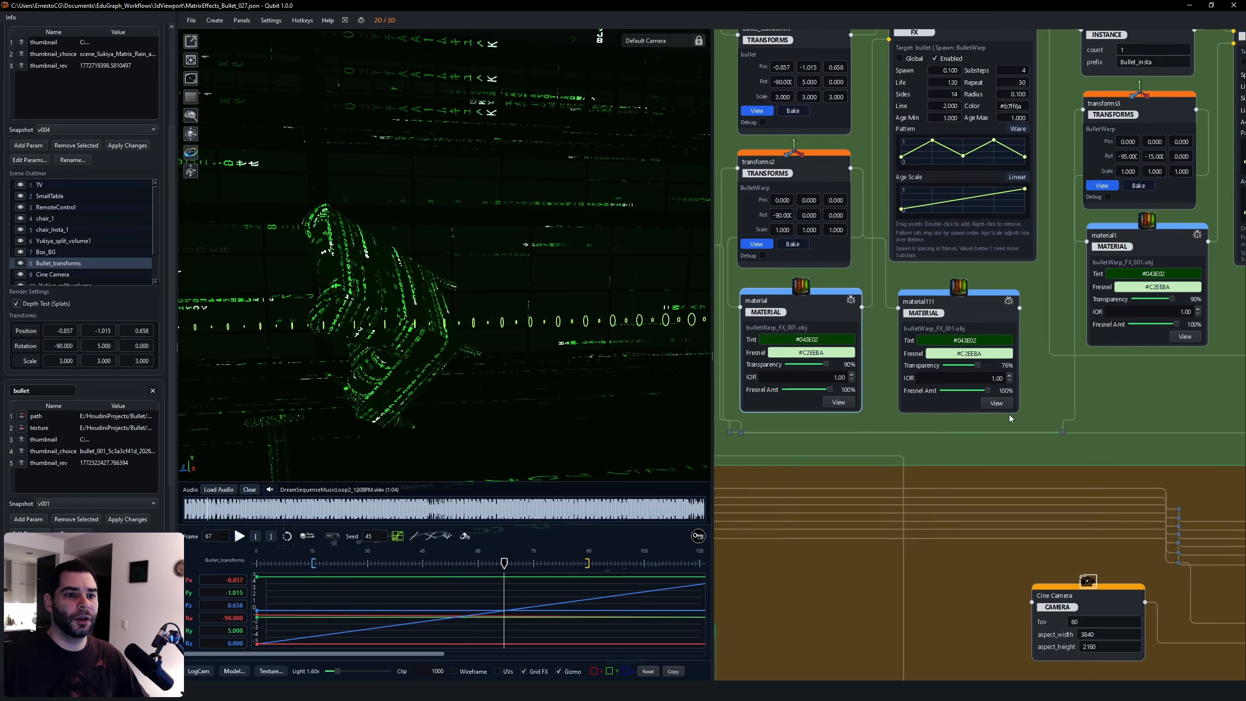
pyautogui.scroll(-4, 894, 452)
pyautogui.moveTo(894, 452); pyautogui.dragTo(816, 98, button='middle')
pyautogui.moveTo(1045, 416); pyautogui.dragTo(1022, 359, button='middle')
pyautogui.scroll(1, 1021, 360)
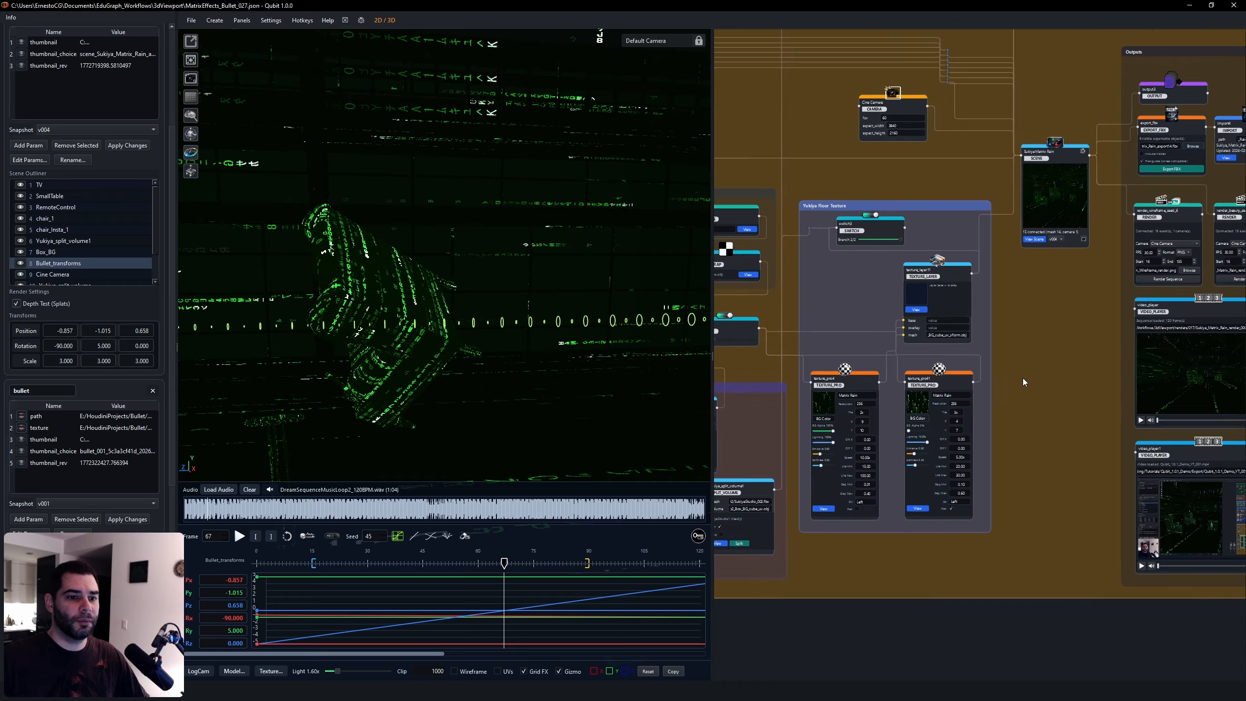
pyautogui.scroll(2, 1100, 350)
pyautogui.moveTo(1101, 350); pyautogui.dragTo(1111, 468, button='middle')
pyautogui.scroll(-2, 1111, 469)
pyautogui.moveTo(879, 144); pyautogui.dragTo(939, 348, button='middle')
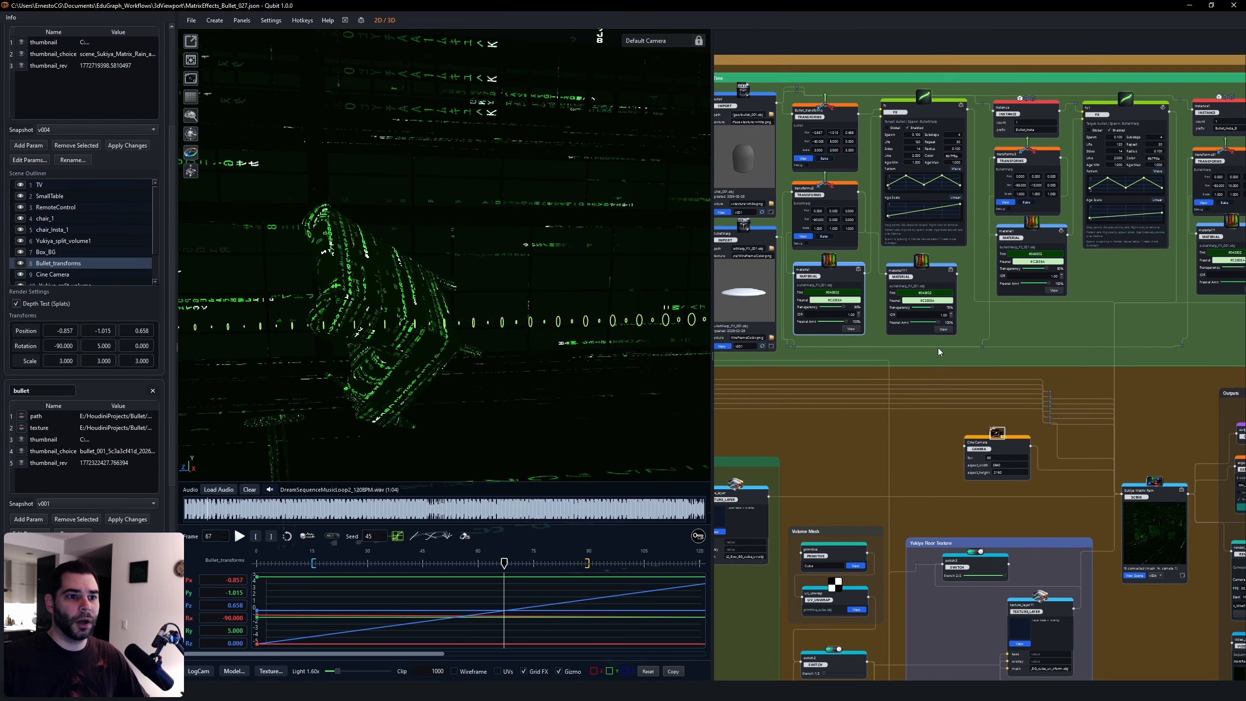
# Preview the BulletWarp mesh with the material node below transforms2 in the viewport.
pyautogui.scroll(5, 893, 339)
pyautogui.moveTo(743, 306); pyautogui.dragTo(876, 346, button='middle')
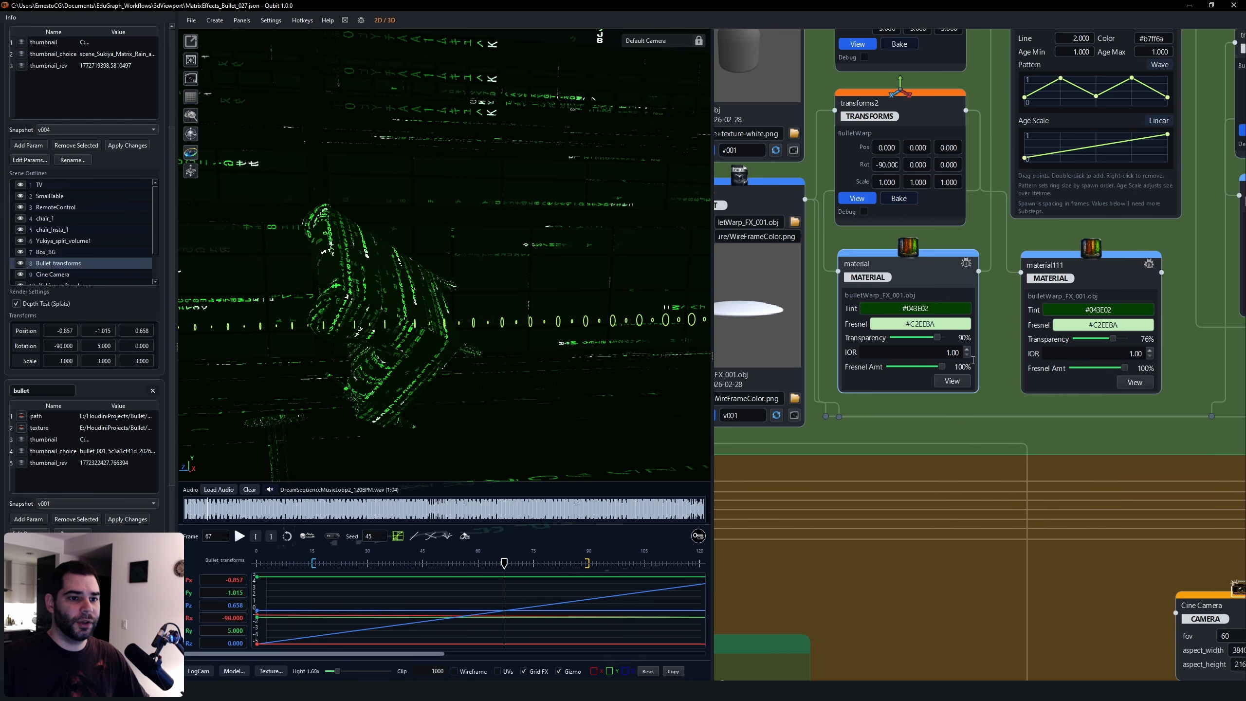
pyautogui.moveTo(1002, 447); pyautogui.dragTo(923, 329, button='middle')
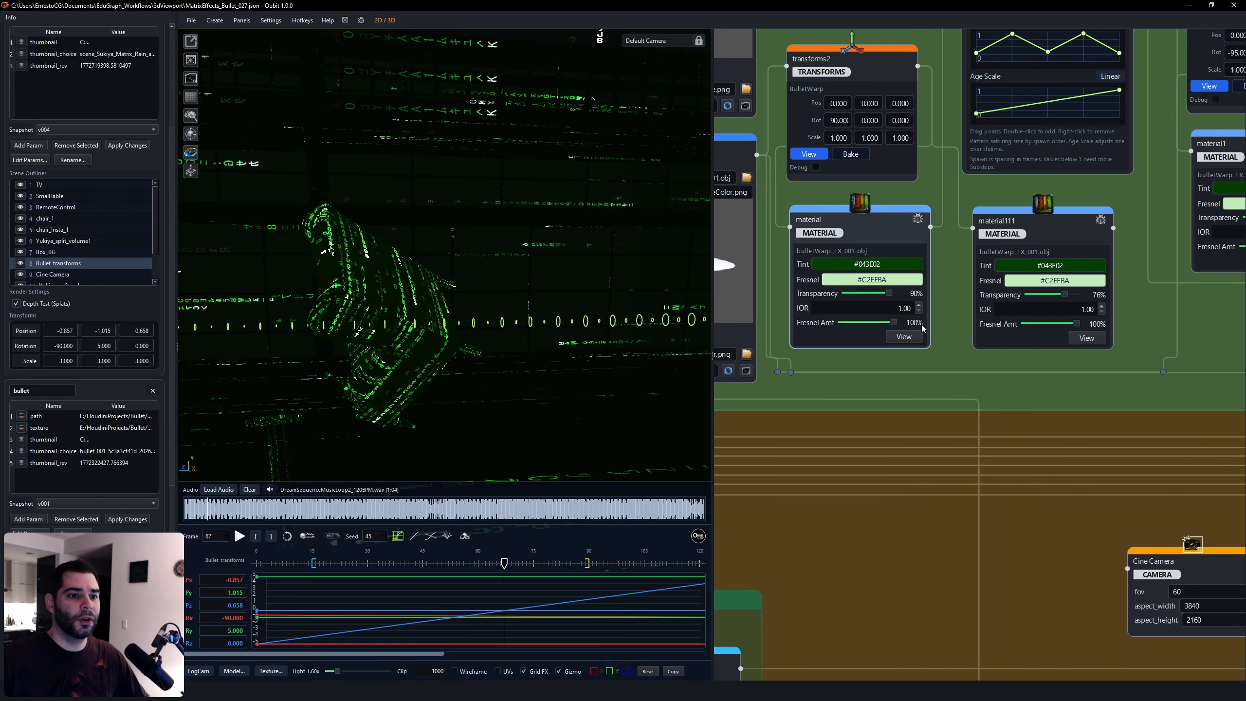
pyautogui.click(904, 337)
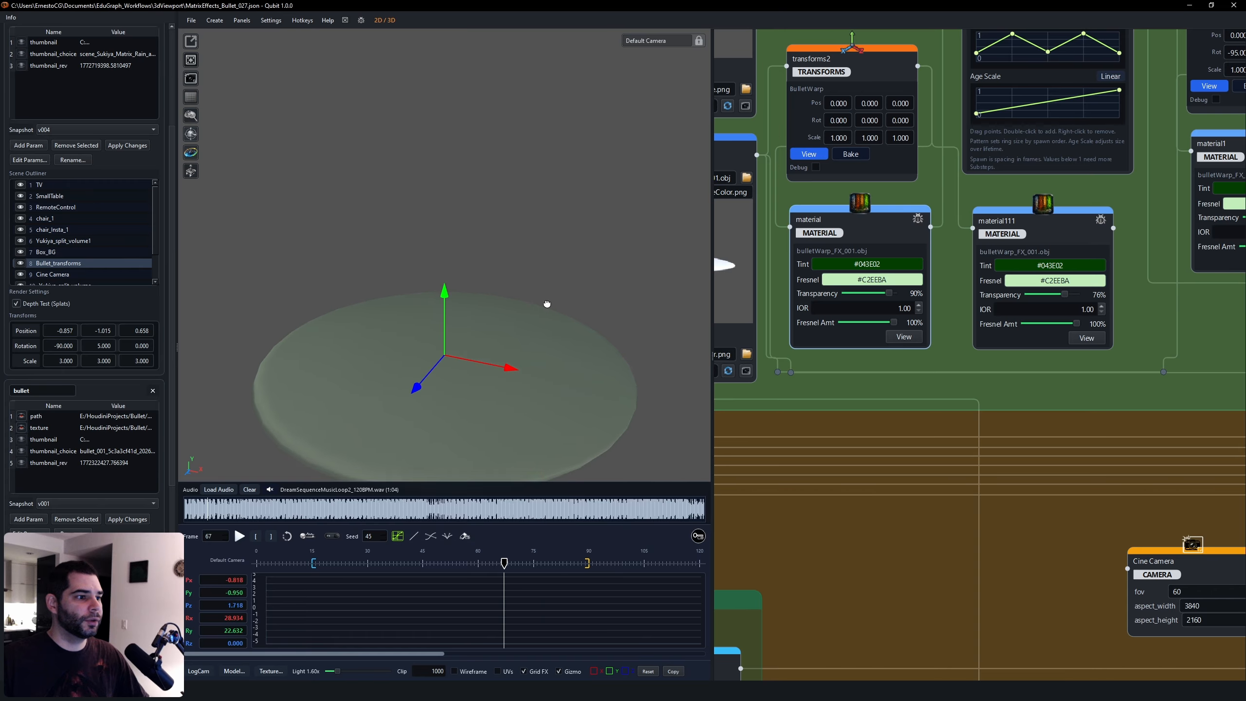
# Preview the BulletWarp mesh with the material node's Transparency at 0%.
pyautogui.click(913, 336)
pyautogui.moveTo(576, 281); pyautogui.dragTo(552, 262, button='middle')
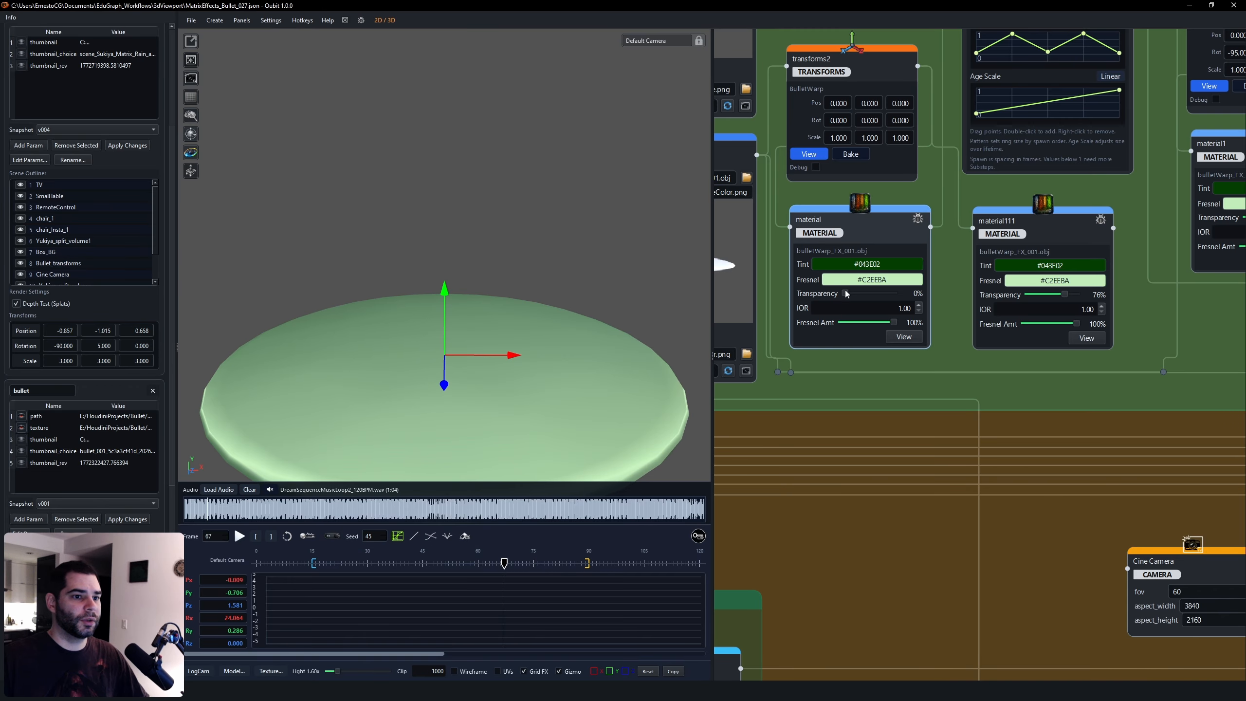
pyautogui.hotkey('ctrl', 'z')
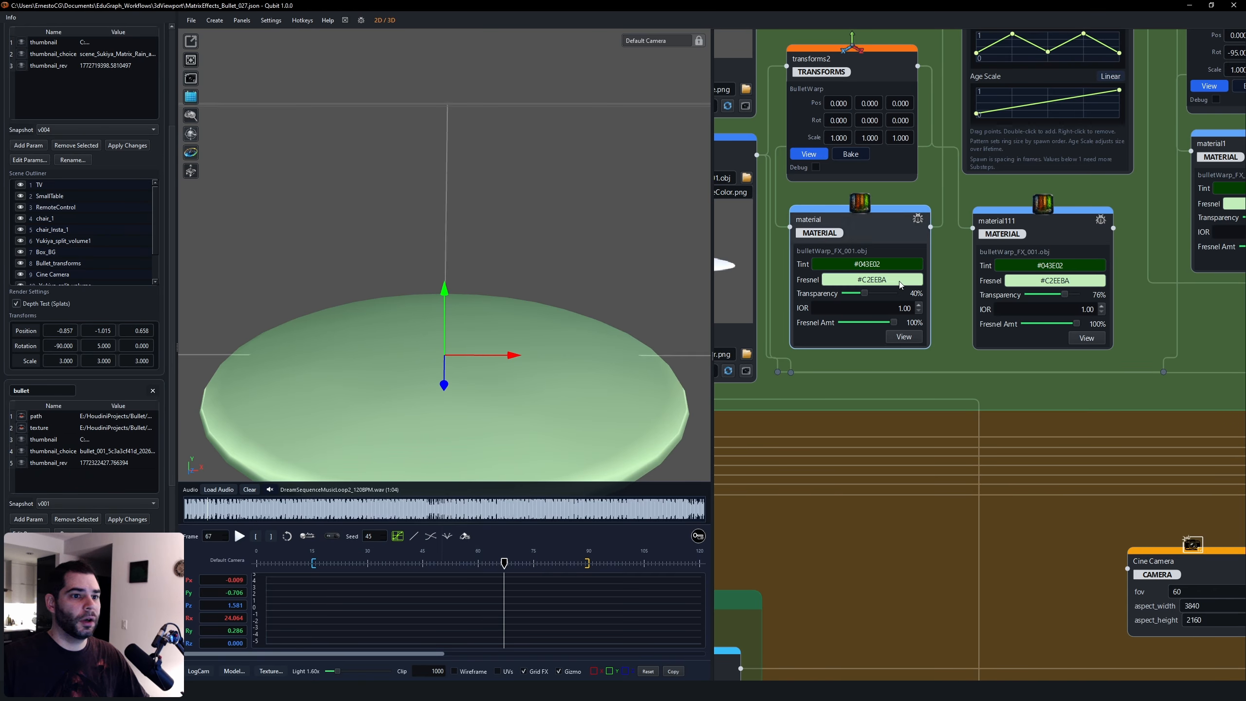
# Set the material node's Transparency to 100% and preview the BulletWarp mesh from different angles.
pyautogui.moveTo(890, 294); pyautogui.dragTo(898, 294)
pyautogui.click(902, 339)
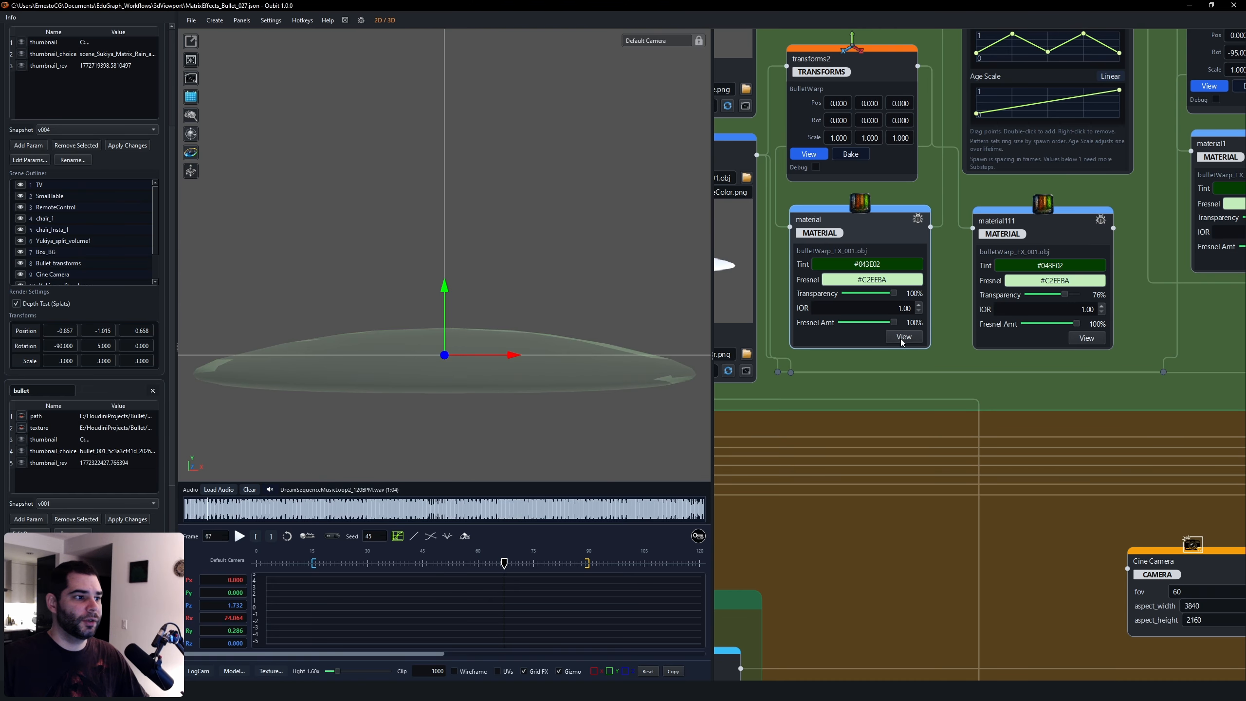
pyautogui.moveTo(598, 261); pyautogui.dragTo(609, 339, button='middle')
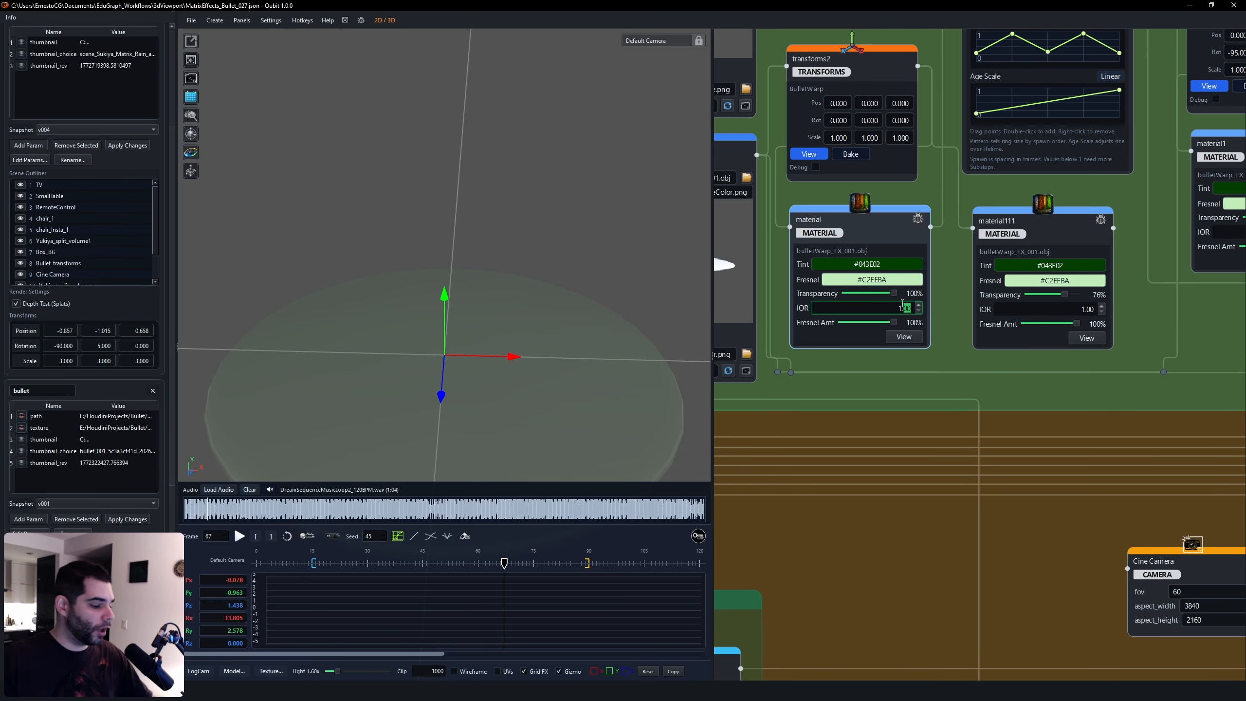
# Set the material node's IOR to 1.50 and preview how the BulletWarp mesh refracts.
pyautogui.click(915, 340)
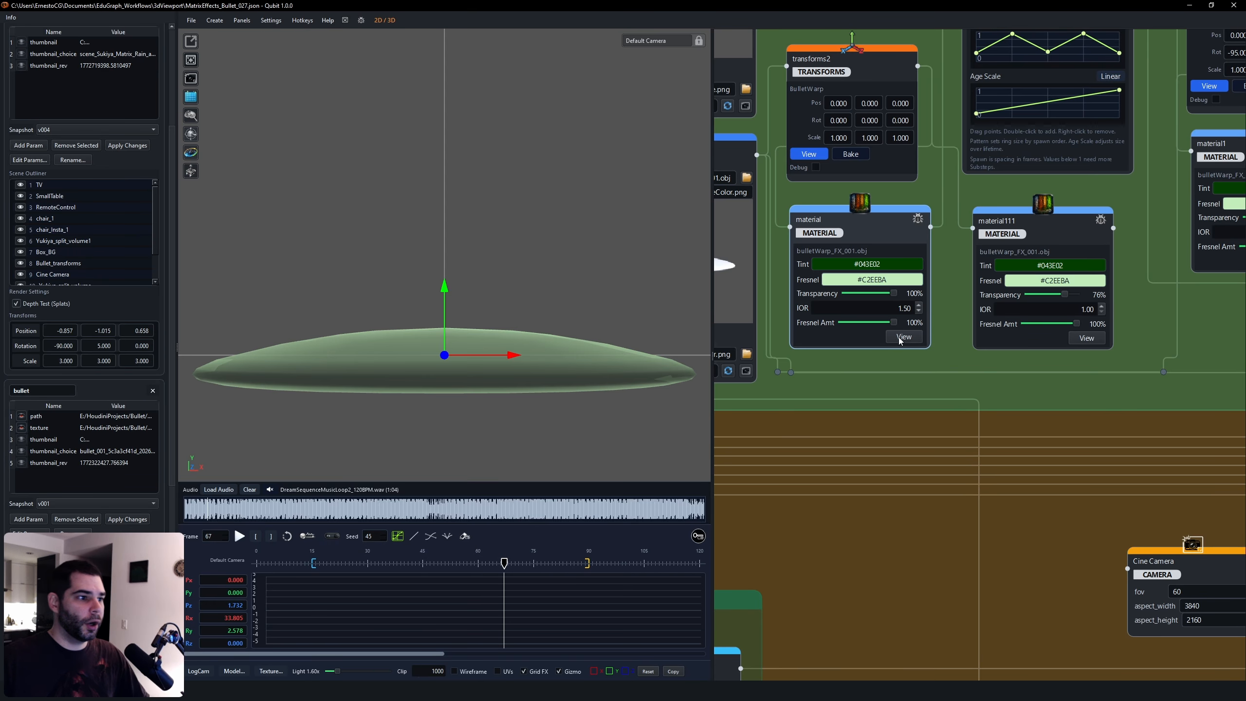
pyautogui.moveTo(590, 308); pyautogui.dragTo(565, 314, button='middle')
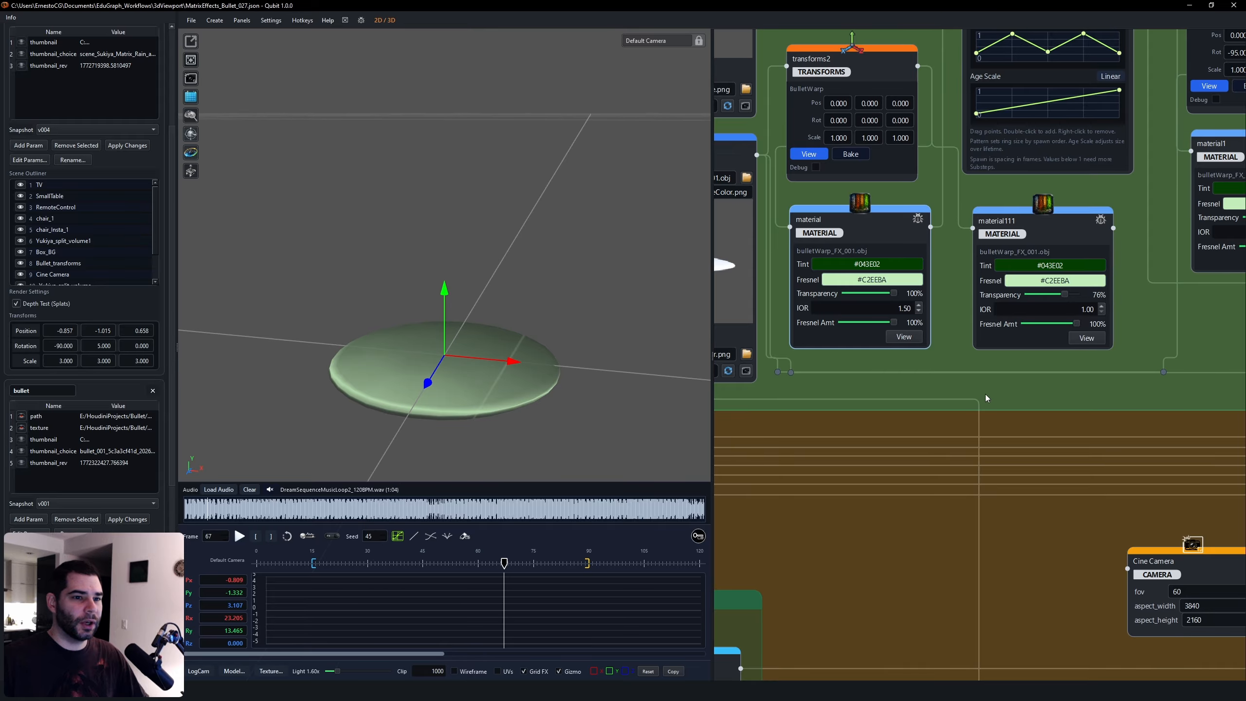
pyautogui.scroll(-6, 985, 394)
pyautogui.scroll(6, 815, 247)
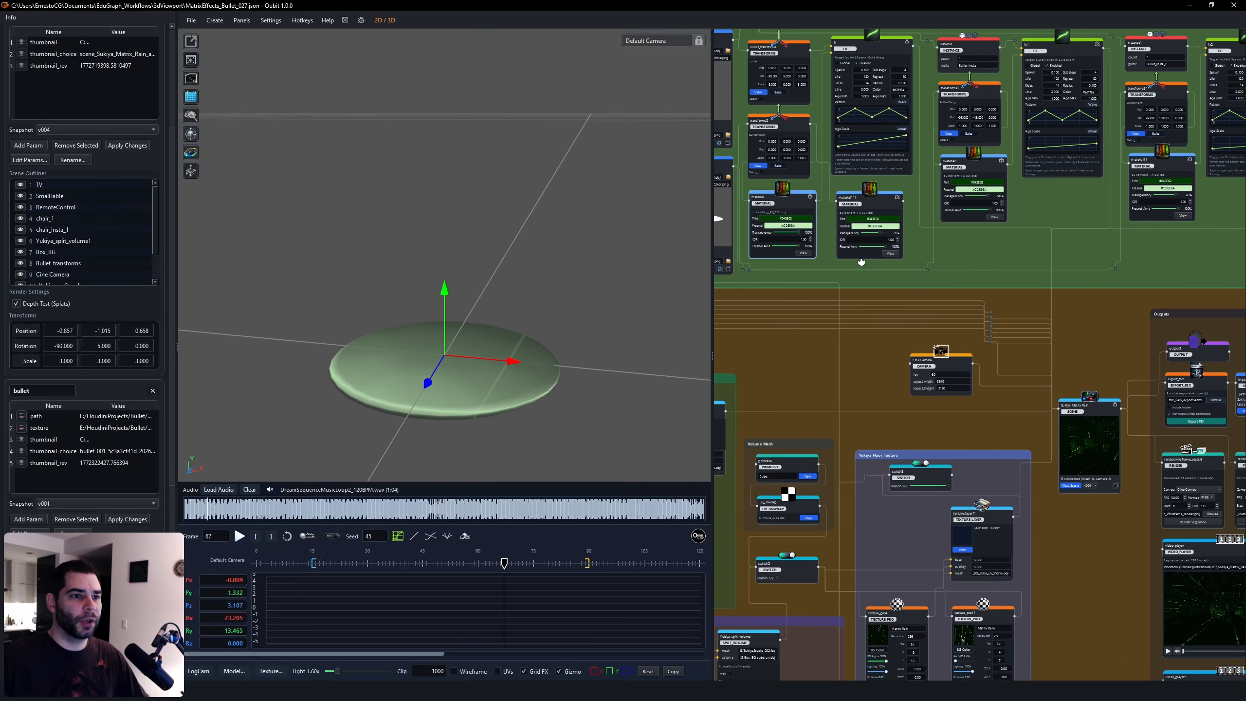
pyautogui.scroll(-3, 880, 313)
pyautogui.moveTo(1088, 626); pyautogui.dragTo(1074, 531, button='middle')
pyautogui.moveTo(853, 278); pyautogui.dragTo(889, 319, button='middle')
pyautogui.scroll(6, 889, 318)
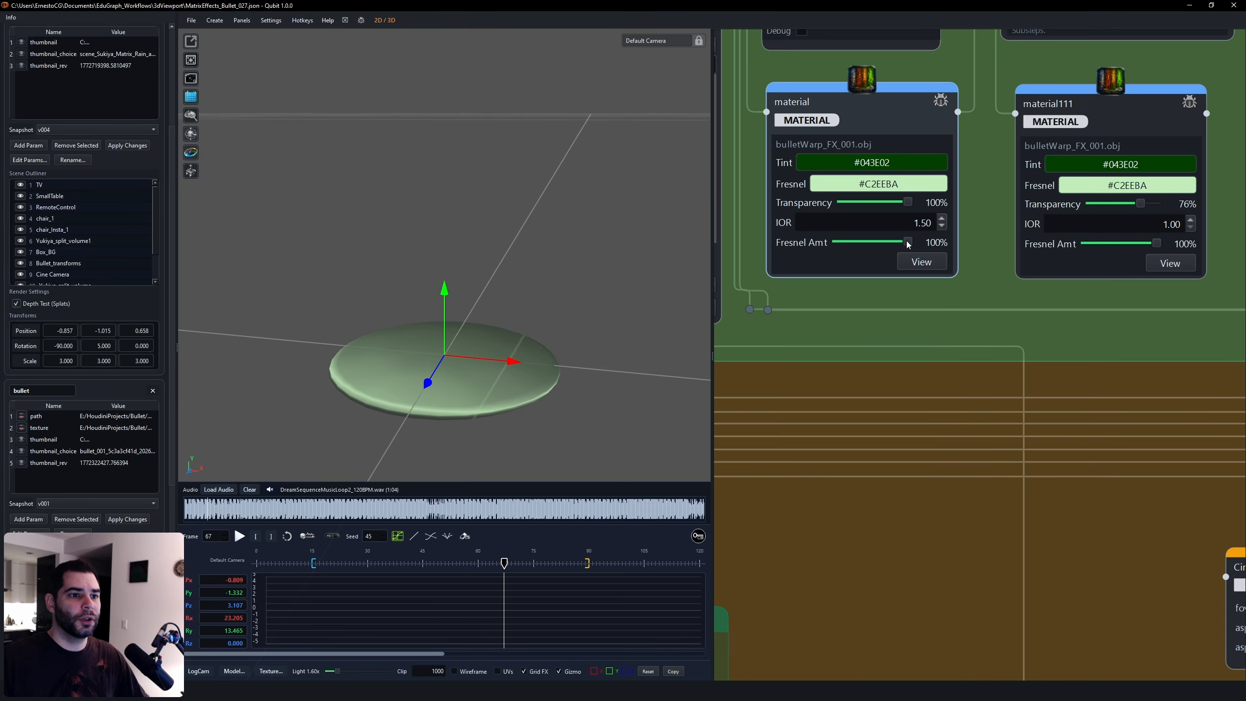
pyautogui.moveTo(960, 395); pyautogui.dragTo(943, 356, button='middle')
pyautogui.moveTo(587, 365); pyautogui.dragTo(579, 339, button='middle')
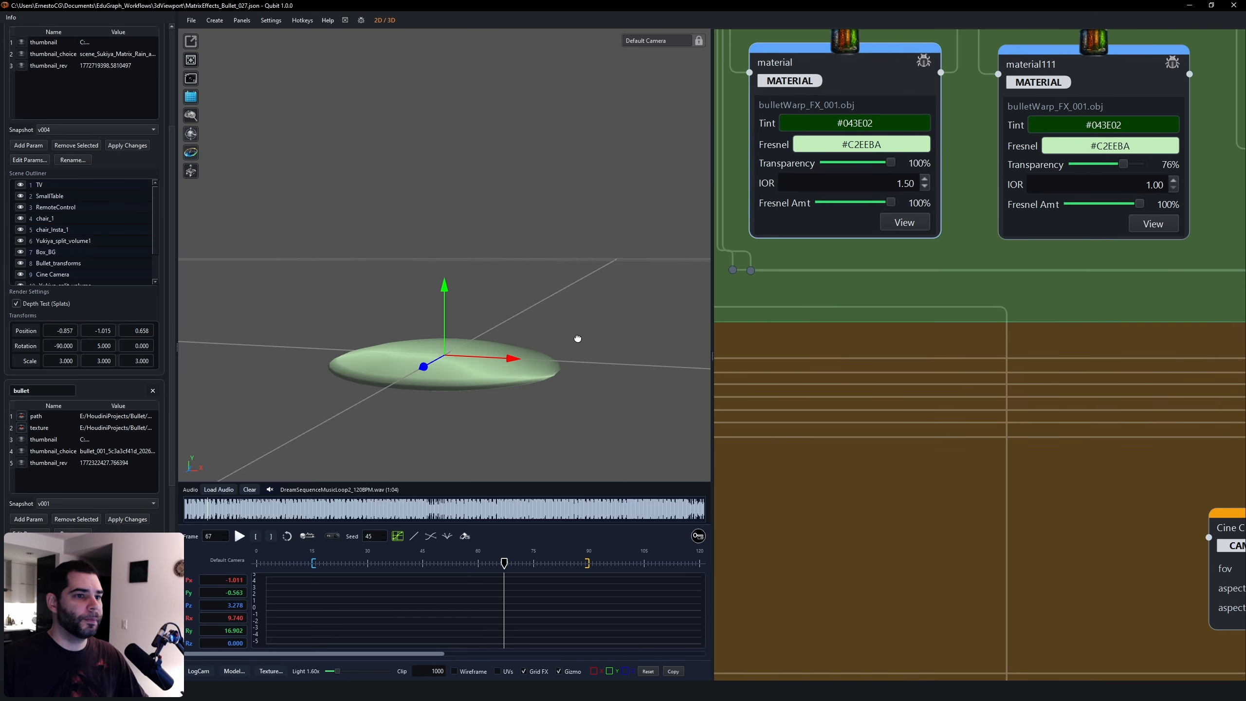
# Lower the material node's Fresnel Amt to 24% and preview the BulletWarp mesh.
pyautogui.click(833, 204)
pyautogui.click(905, 223)
pyautogui.moveTo(576, 292); pyautogui.dragTo(531, 286, button='middle')
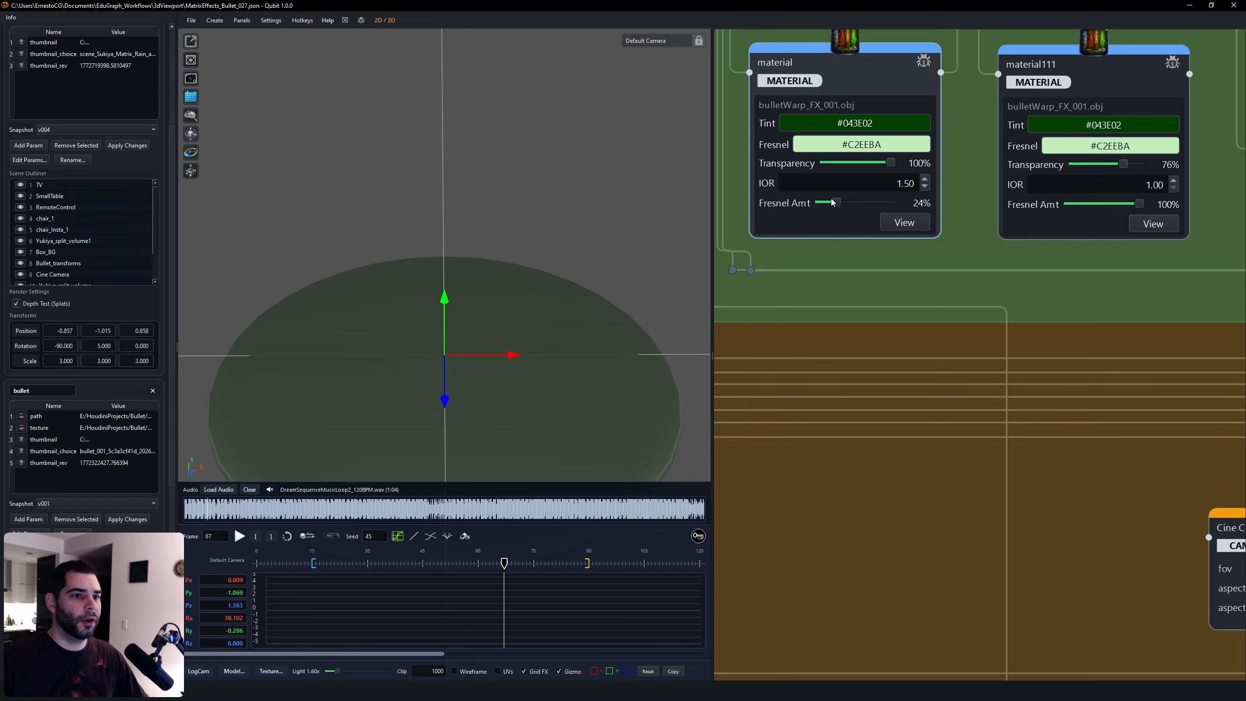
# Set the material node's Fresnel Amt back to 100% and preview the rim on the mesh.
pyautogui.moveTo(834, 202); pyautogui.dragTo(918, 203)
pyautogui.click(905, 223)
pyautogui.moveTo(532, 250); pyautogui.dragTo(558, 339, button='middle')
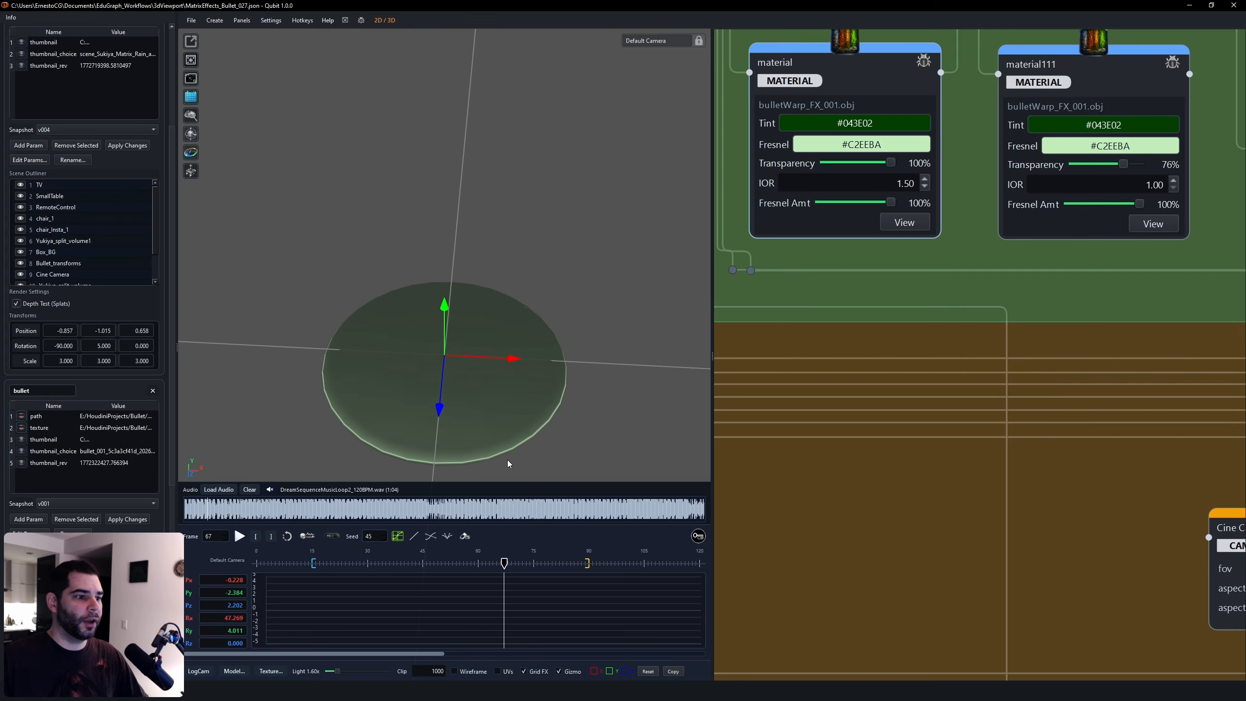
pyautogui.moveTo(590, 431); pyautogui.dragTo(565, 308, button='middle')
# Show the Sukiya Matrix Rain scene in the viewport with the bullet trail and chairs in view.
pyautogui.scroll(-5, 921, 334)
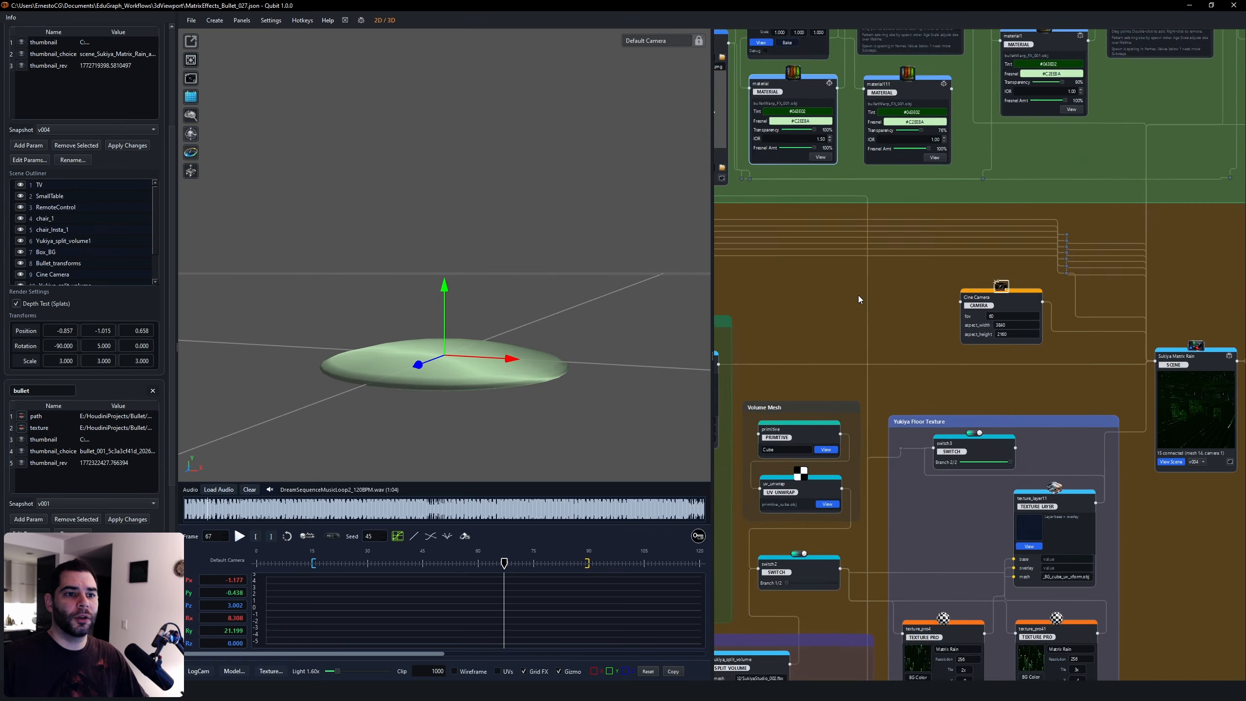
pyautogui.moveTo(1126, 589); pyautogui.dragTo(1038, 164, button='middle')
pyautogui.scroll(-5, 1085, 232)
pyautogui.moveTo(1077, 226); pyautogui.dragTo(1073, 271, button='middle')
pyautogui.scroll(2, 1082, 232)
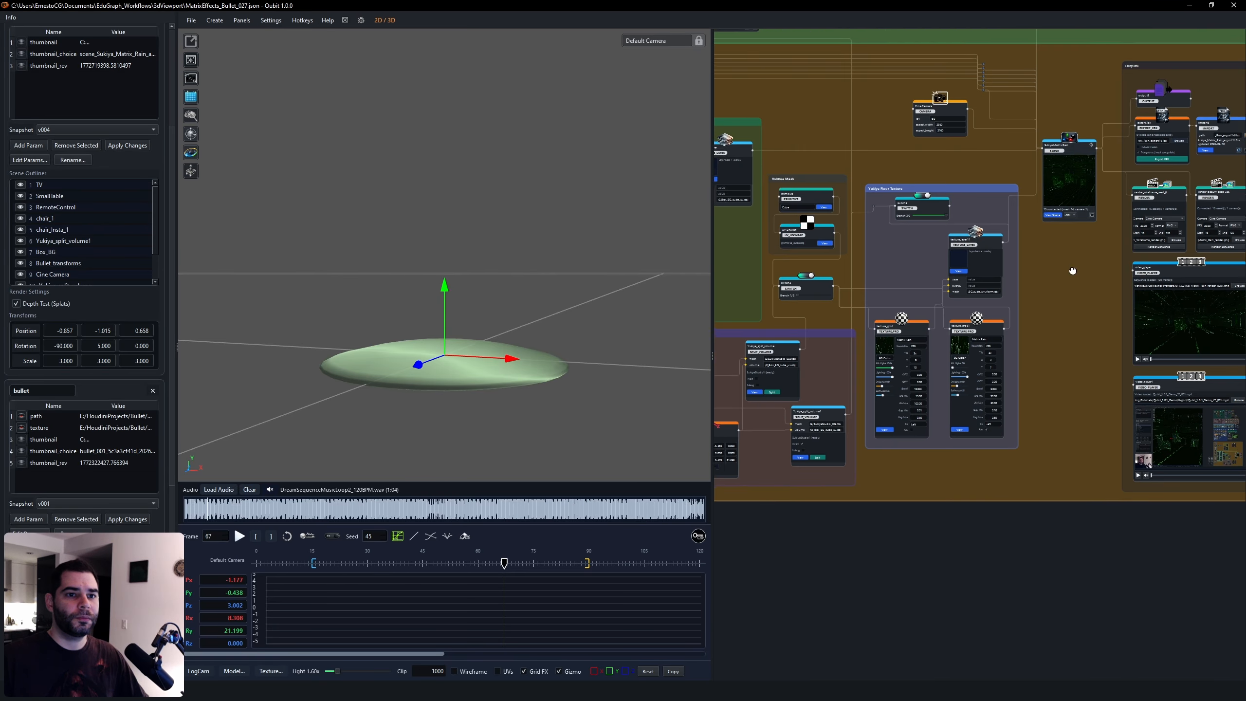
pyautogui.scroll(2, 1073, 271)
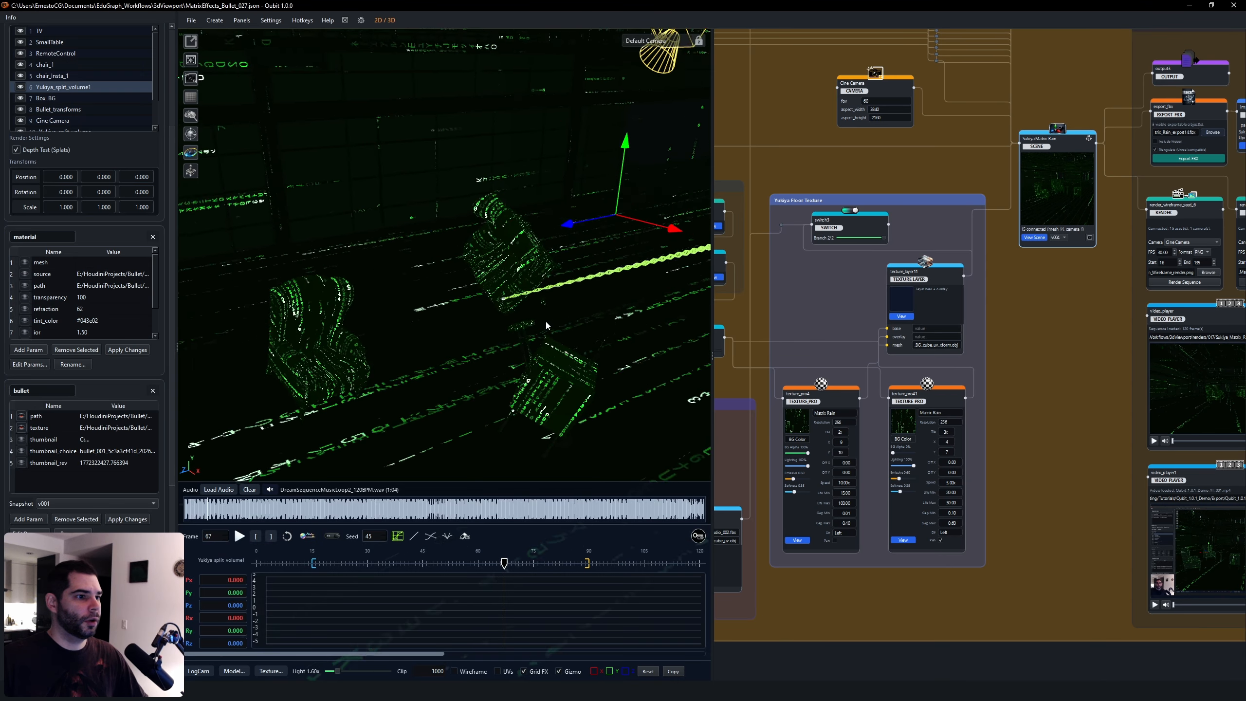
pyautogui.moveTo(545, 319); pyautogui.dragTo(349, 268, button='middle')
# Switch the bullet trail from proxy rings to the real BulletWarp meshes and inspect them up close.
pyautogui.rightClick(329, 534)
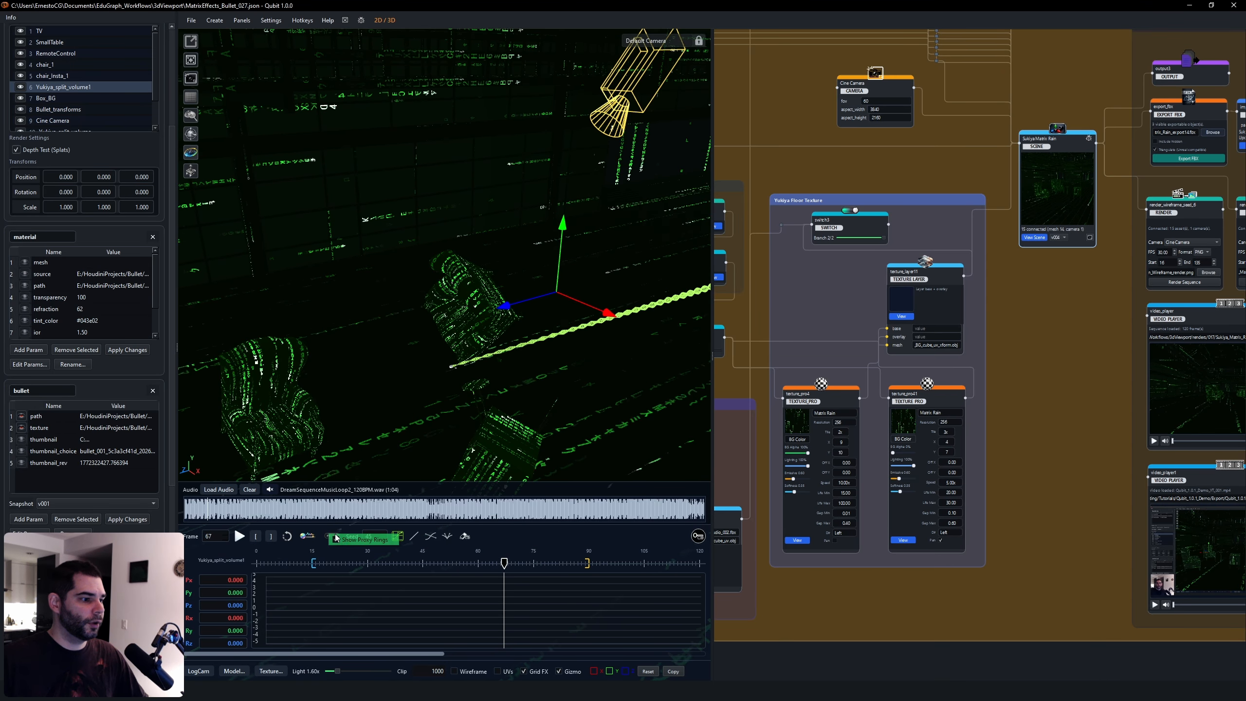
pyautogui.click(339, 537)
pyautogui.moveTo(579, 301); pyautogui.dragTo(550, 304)
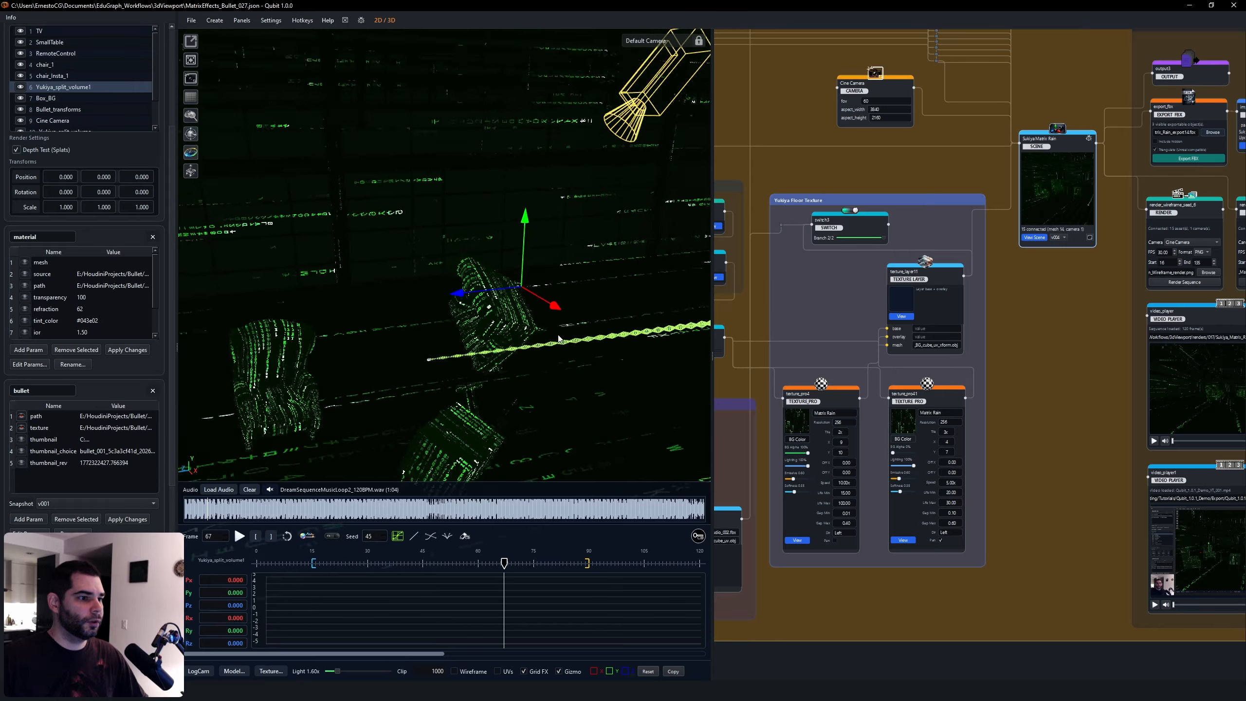
pyautogui.moveTo(550, 304); pyautogui.dragTo(609, 346, button='right')
pyautogui.click(331, 536)
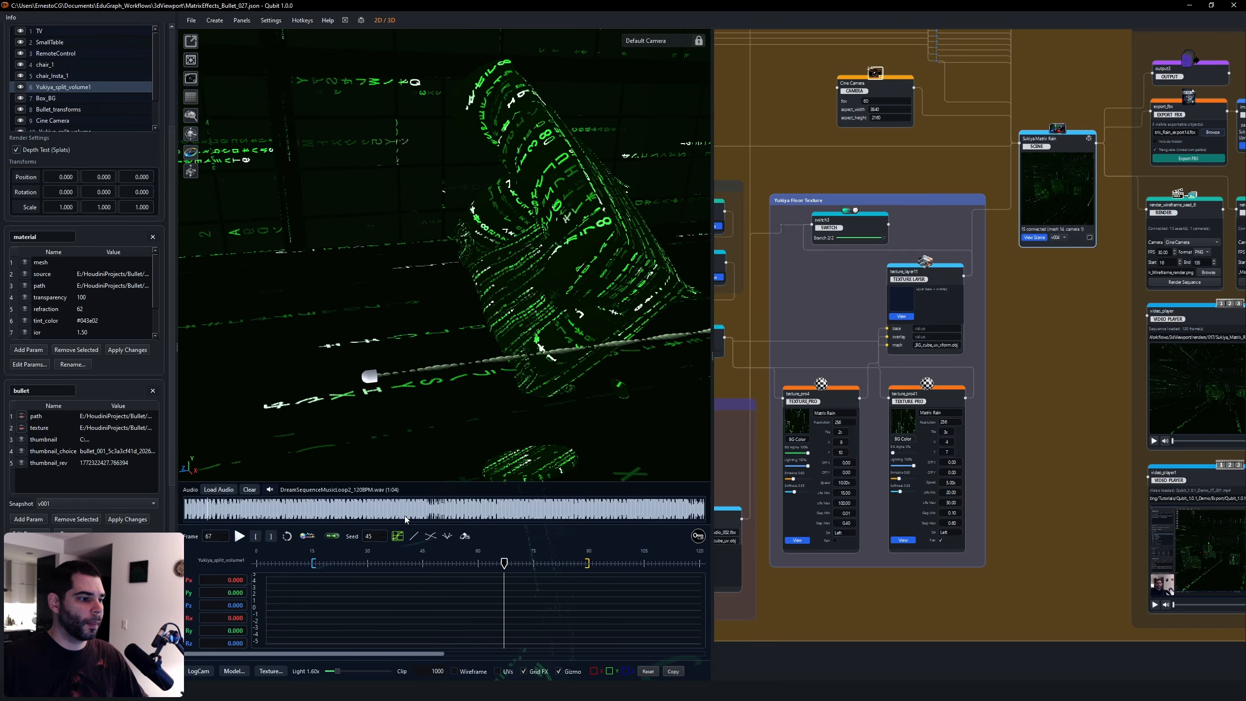
pyautogui.moveTo(580, 439); pyautogui.dragTo(397, 354)
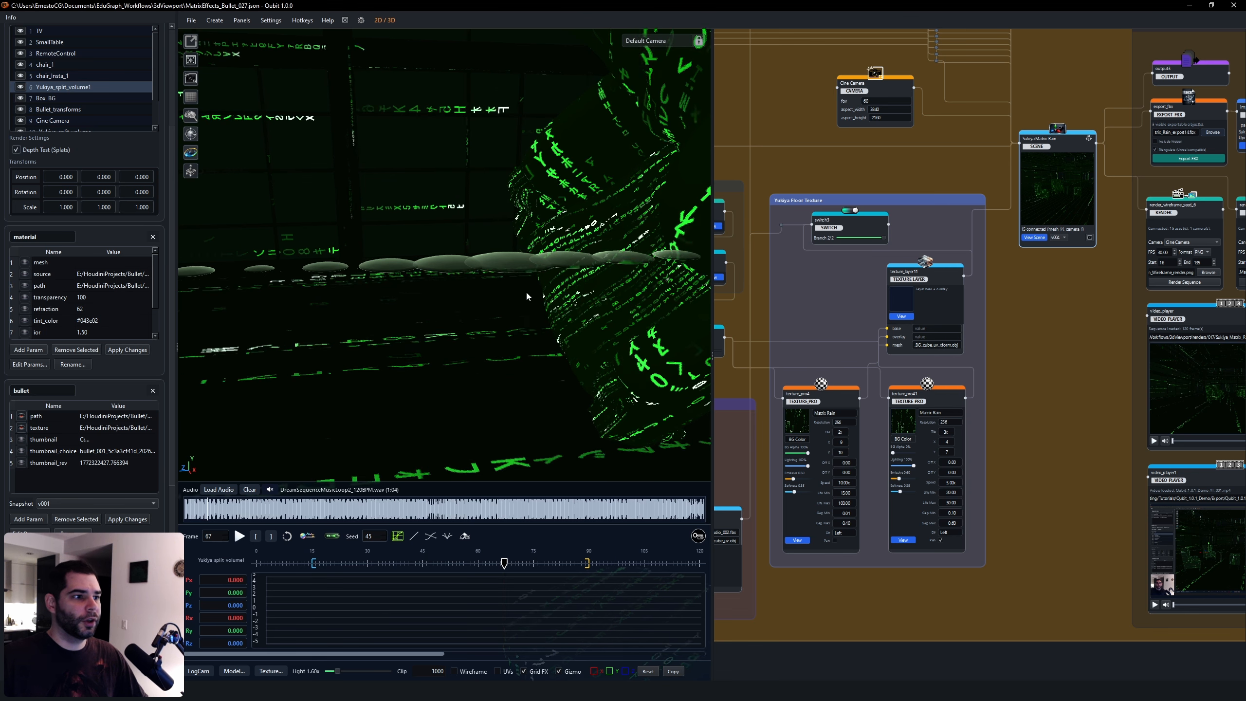
# Move the playhead to frame 51 and select chair_1 in the viewport.
pyautogui.moveTo(472, 563); pyautogui.dragTo(445, 563)
pyautogui.click(564, 373)
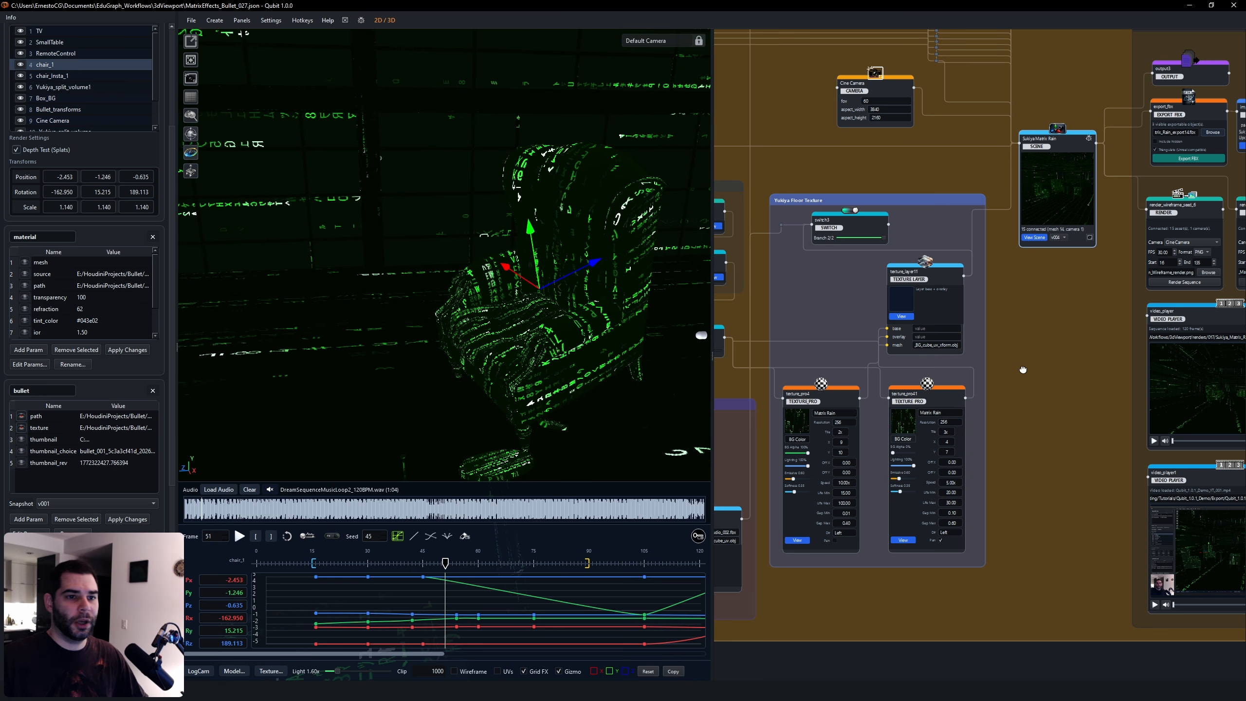
# Preview the BulletWarp mesh from the transforms2 node and again with the material node below it.
pyautogui.scroll(-1, 978, 533)
pyautogui.moveTo(984, 319); pyautogui.dragTo(1039, 604, button='middle')
pyautogui.scroll(-1, 978, 533)
pyautogui.scroll(3, 880, 382)
pyautogui.moveTo(880, 381); pyautogui.dragTo(900, 461, button='middle')
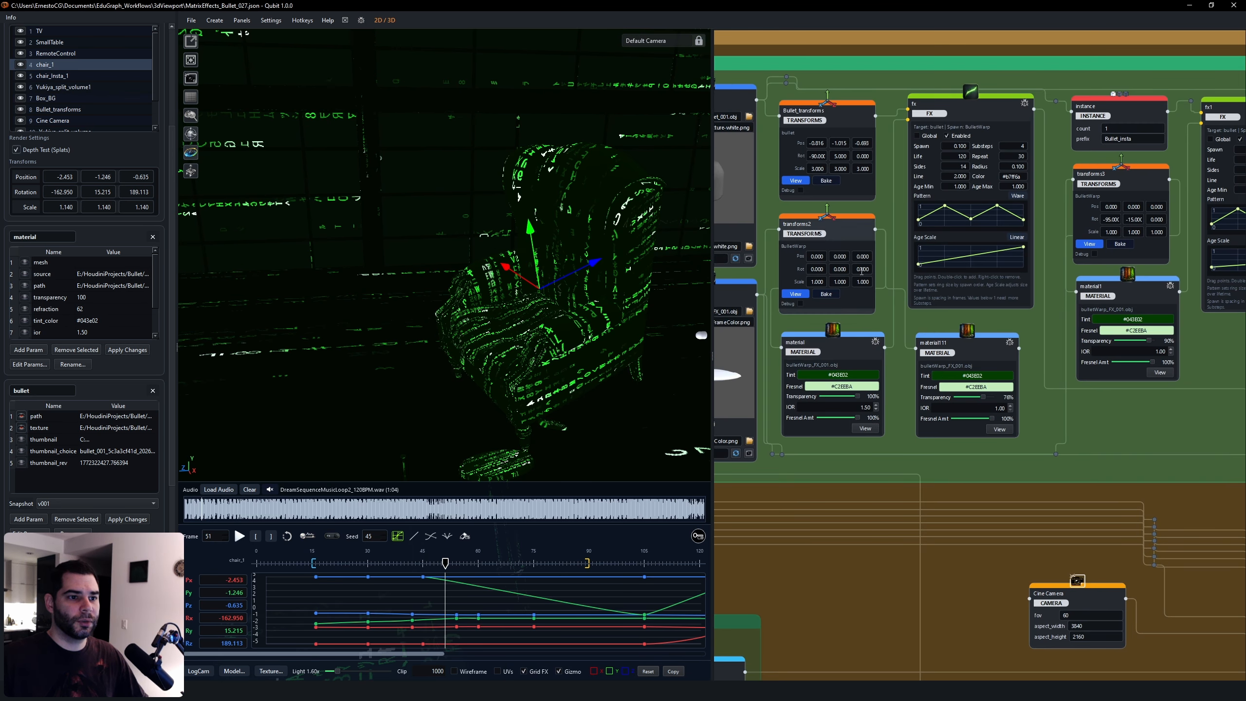
pyautogui.scroll(1, 903, 292)
pyautogui.moveTo(903, 292); pyautogui.dragTo(913, 297, button='middle')
pyautogui.scroll(1, 886, 324)
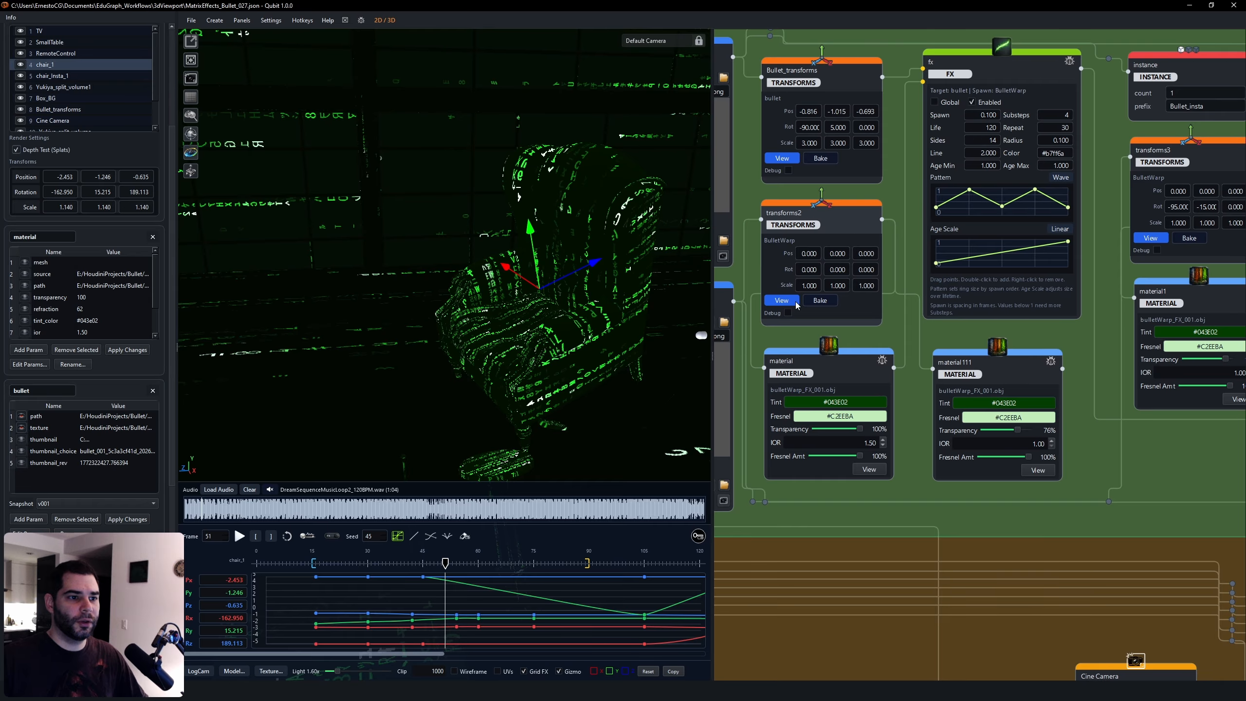
pyautogui.click(780, 302)
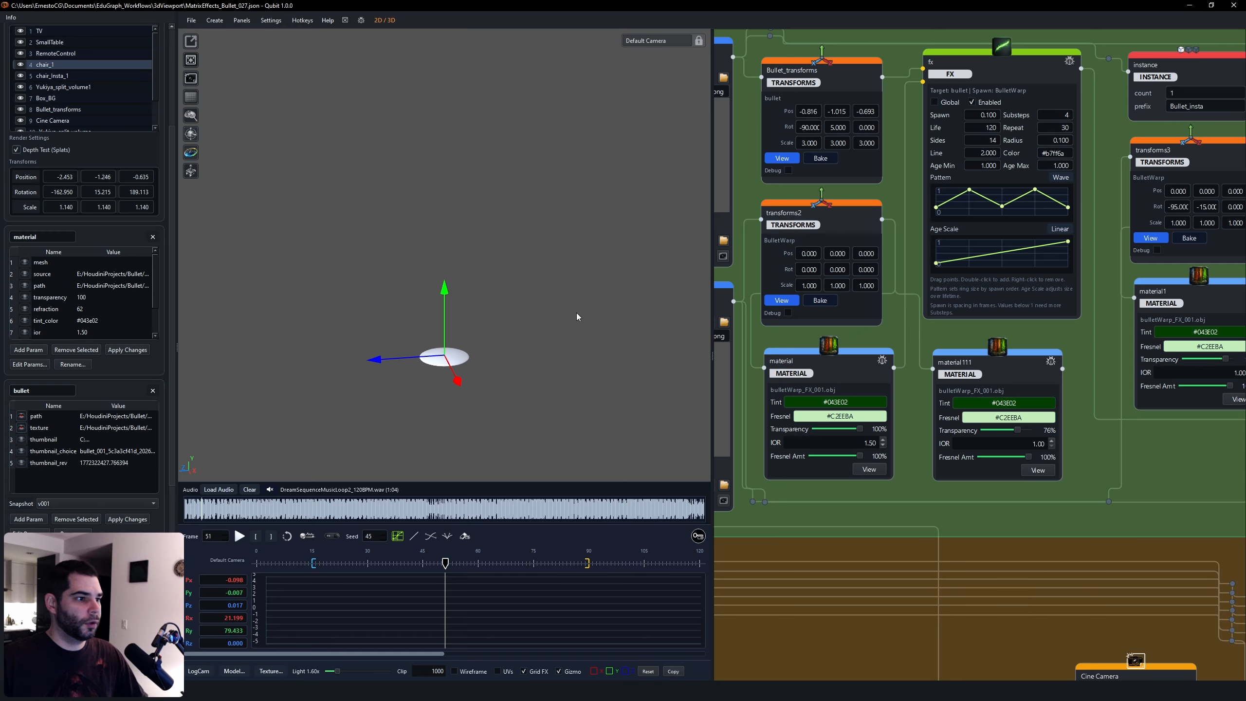
pyautogui.click(882, 470)
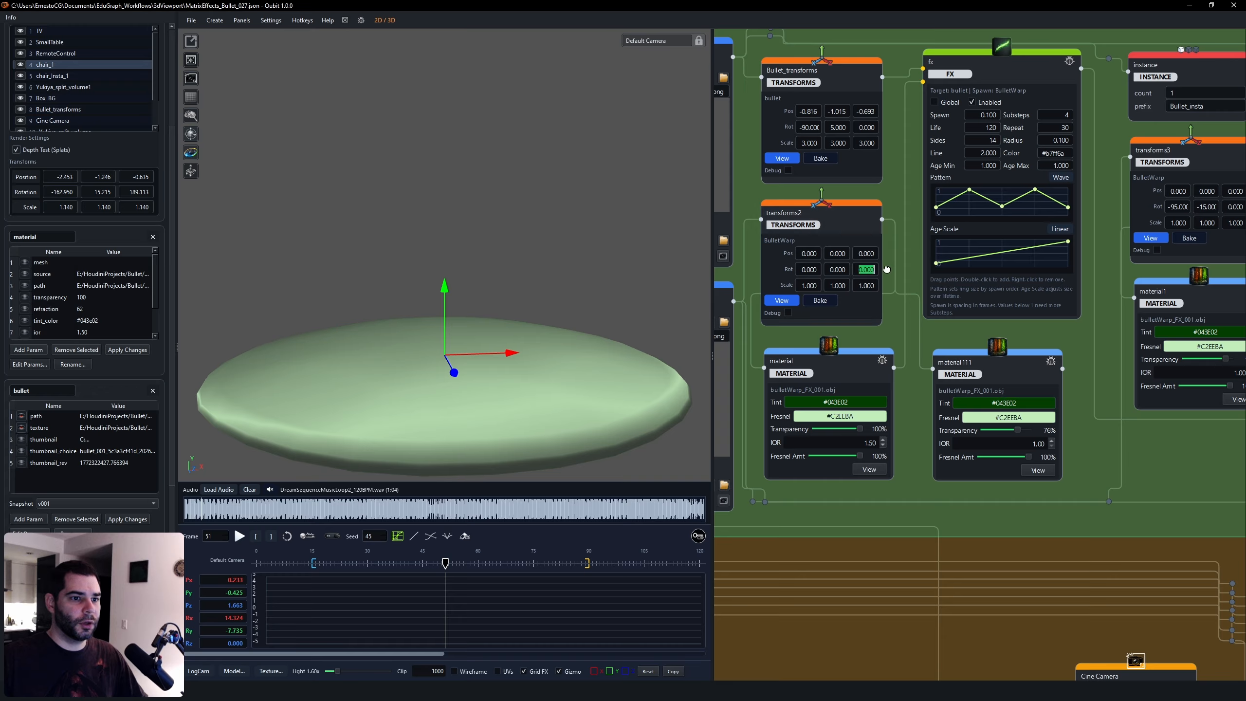
# Set the transforms2 node's Z rotation to 90 and preview the turned BulletWarp mesh.
pyautogui.click(782, 301)
pyautogui.click(859, 270)
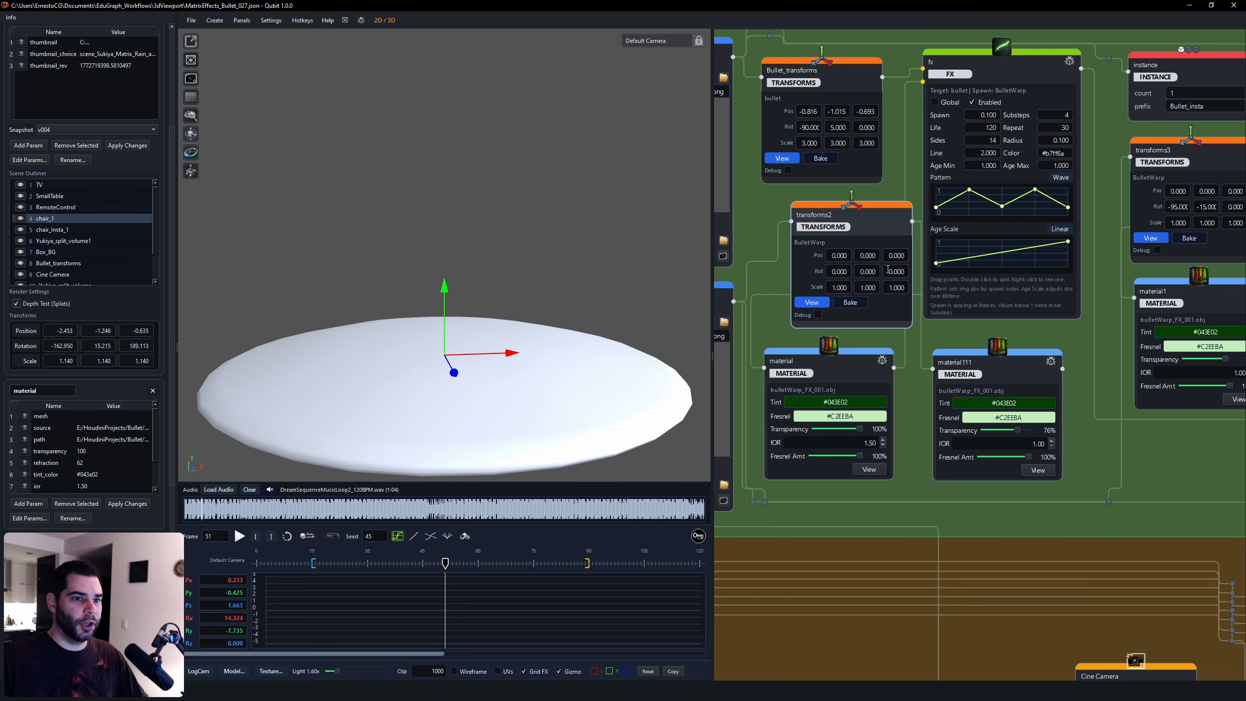
pyautogui.press('Return')
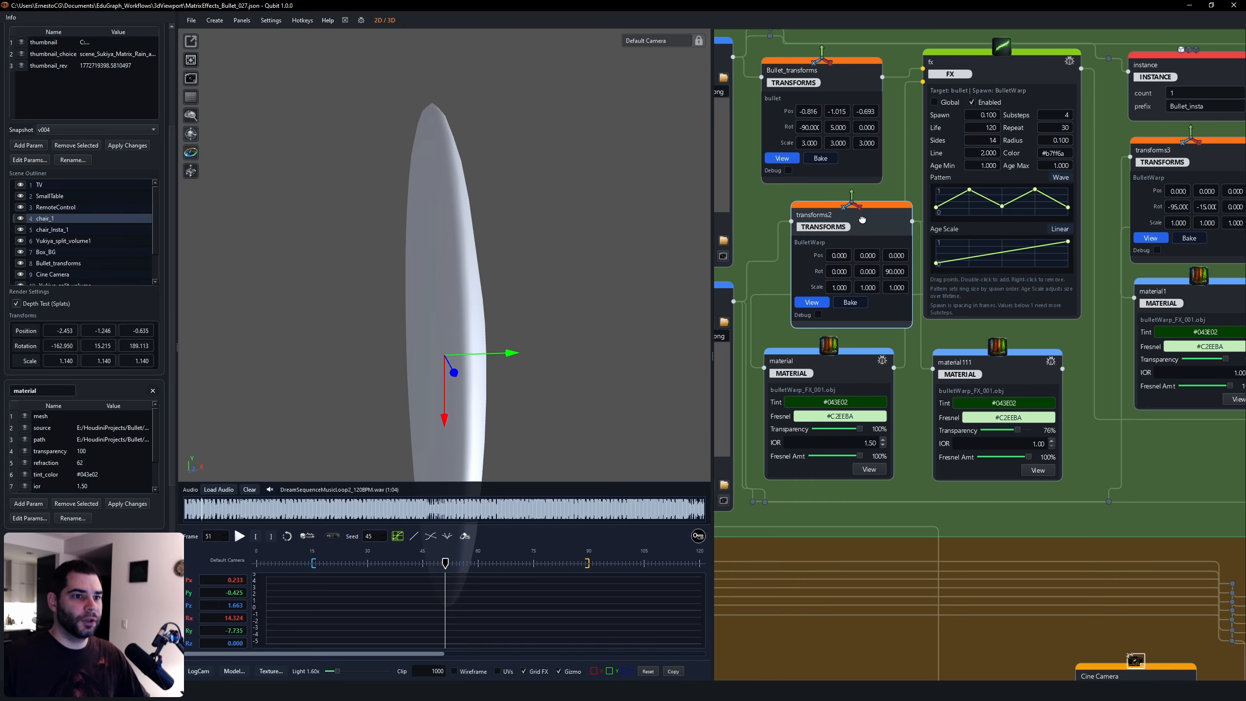
pyautogui.moveTo(862, 219); pyautogui.dragTo(842, 217)
pyautogui.scroll(-3, 512, 268)
pyautogui.moveTo(490, 253)
pyautogui.mouseDown(button='middle')
pyautogui.moveTo(458, 244)
pyautogui.moveTo(476, 242)
pyautogui.mouseUp(button='middle')
pyautogui.scroll(-4, 476, 242)
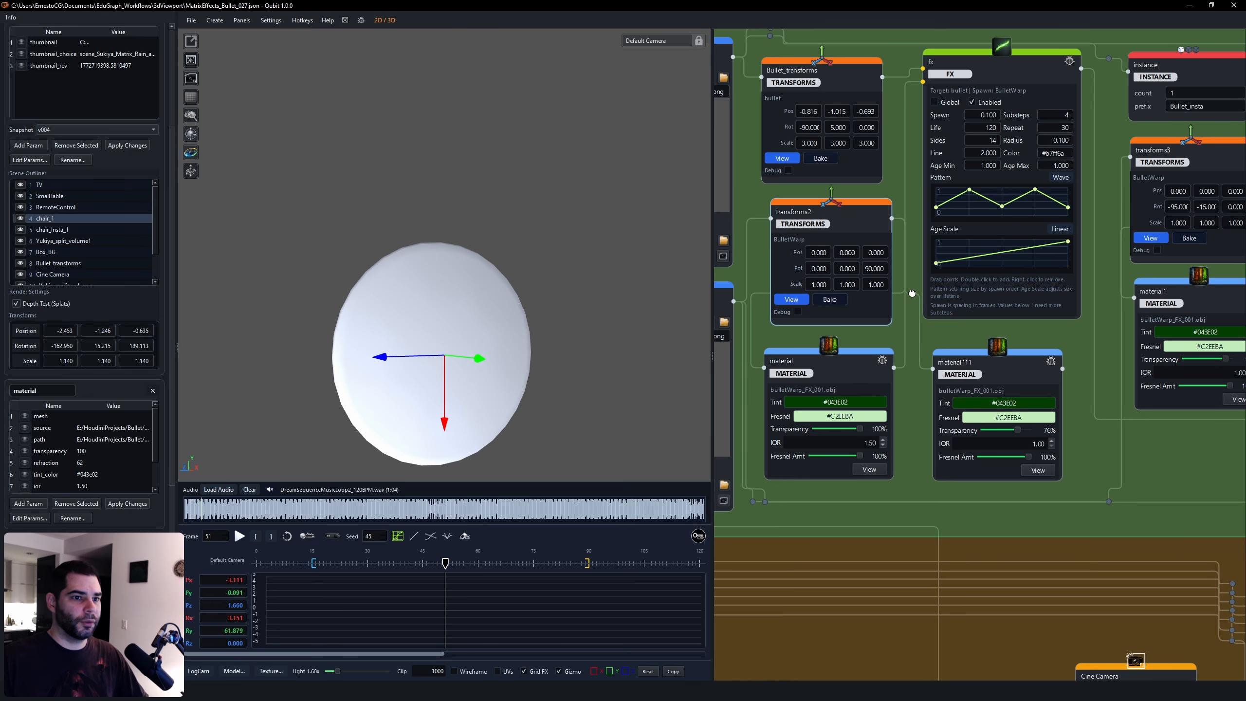
# Reset the transforms2 node's Z rotation to 0 and set its X rotation to -90.
pyautogui.moveTo(915, 343); pyautogui.dragTo(786, 340)
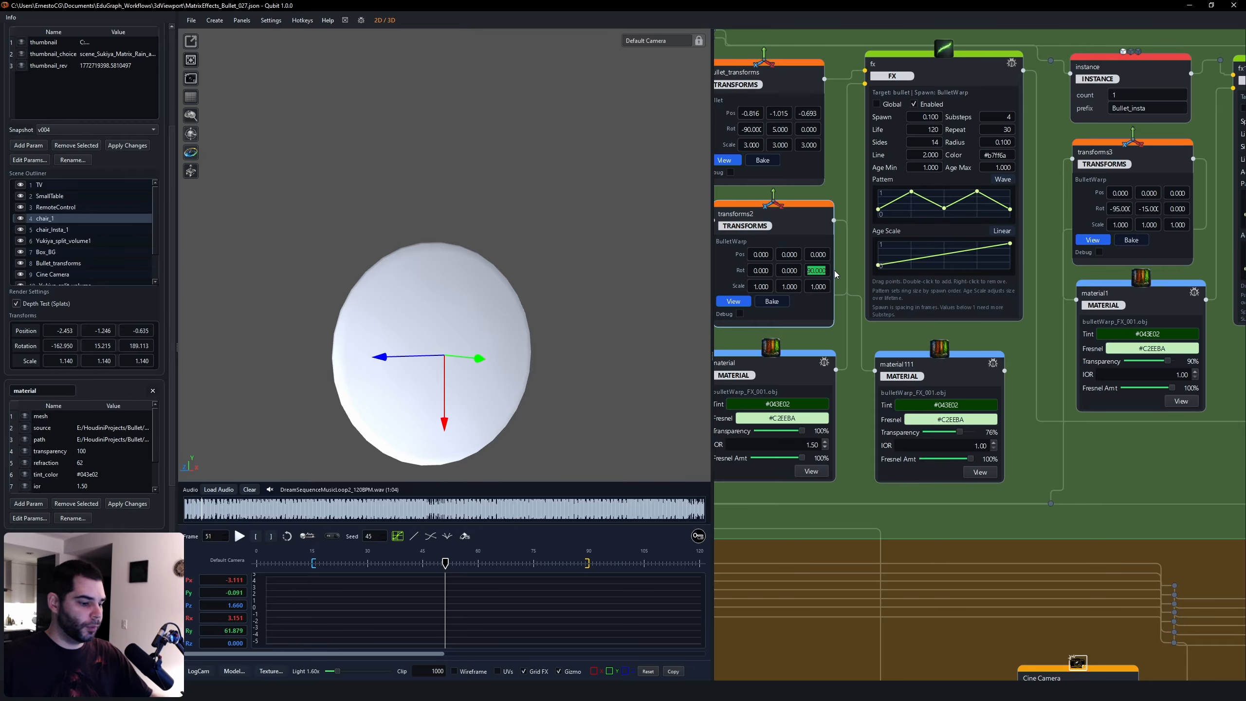
pyautogui.press('Return')
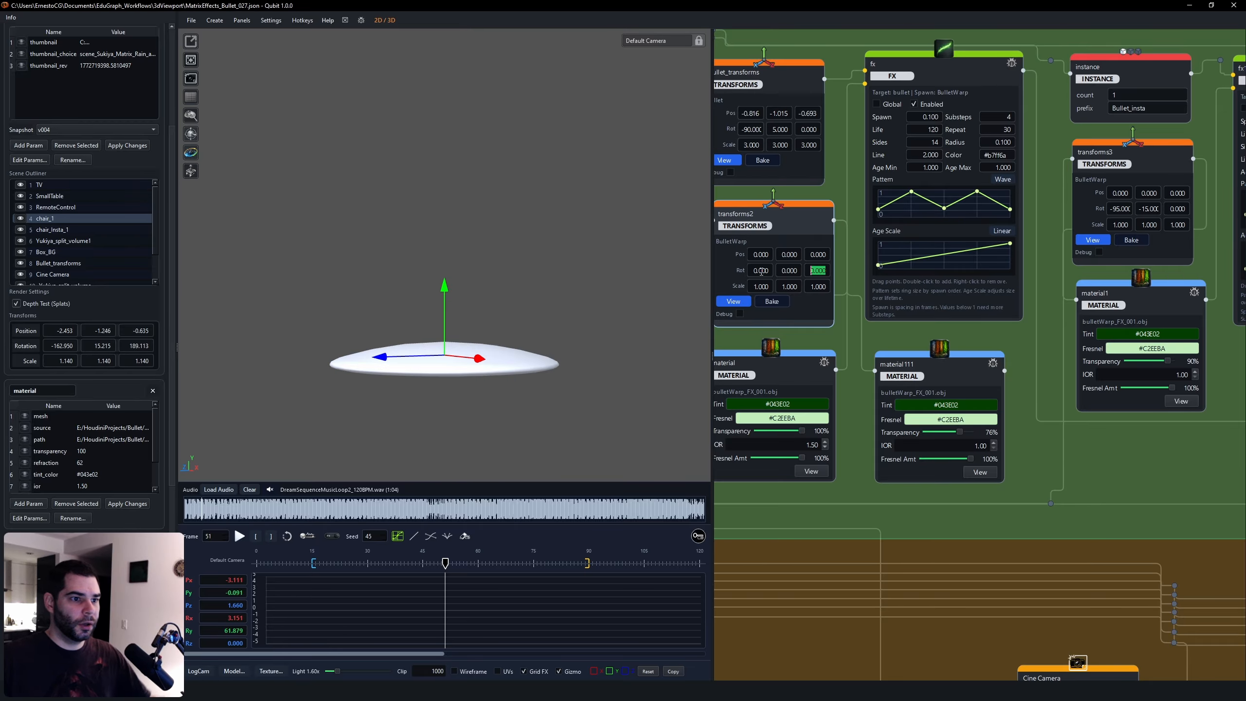
pyautogui.write('-90')
pyautogui.press('Return')
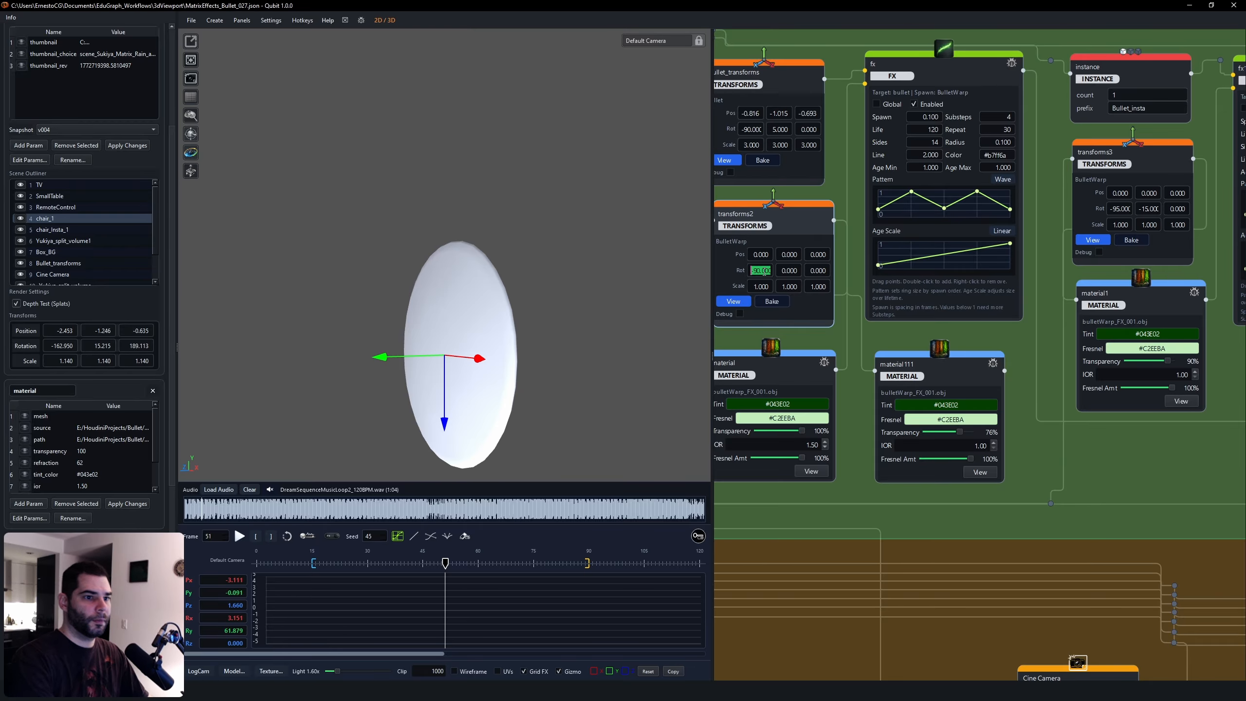
# Show the Sukiya Matrix Rain scene and frame Bullet_transforms to inspect the ring orientation behind the bullet.
pyautogui.scroll(-4, 1069, 553)
pyautogui.moveTo(982, 492); pyautogui.dragTo(849, 358, button='middle')
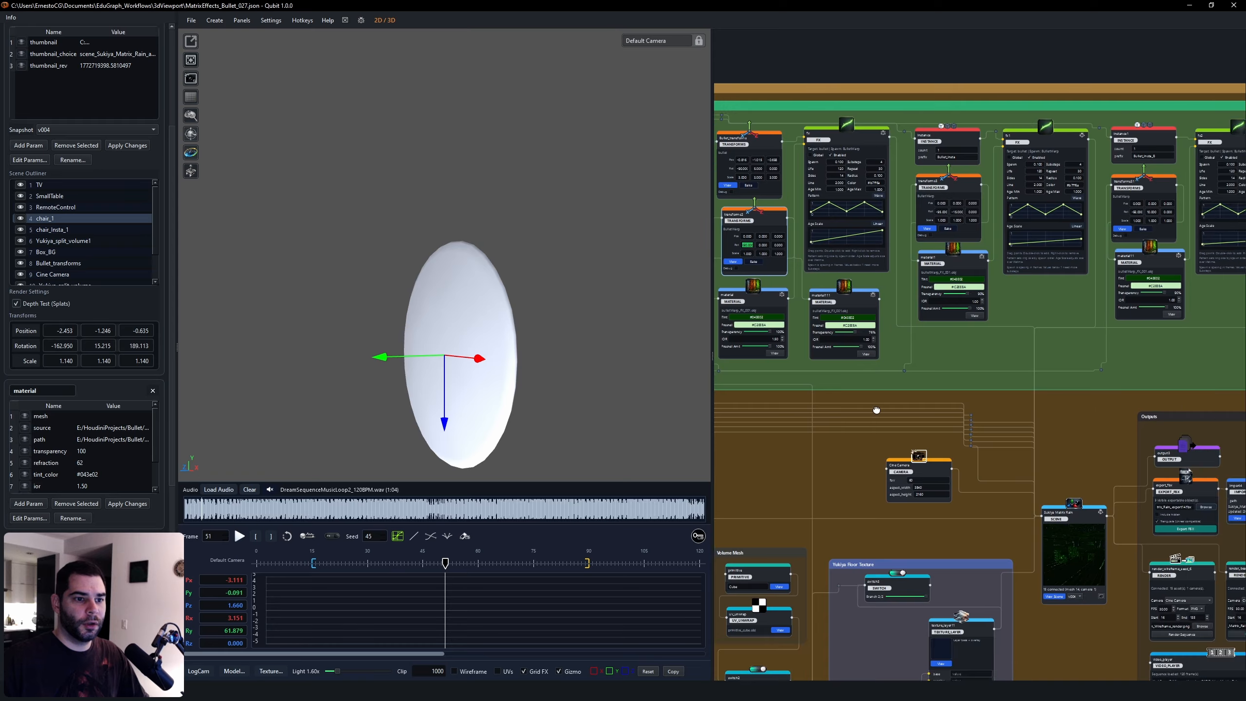
pyautogui.moveTo(1100, 676); pyautogui.dragTo(972, 540, button='middle')
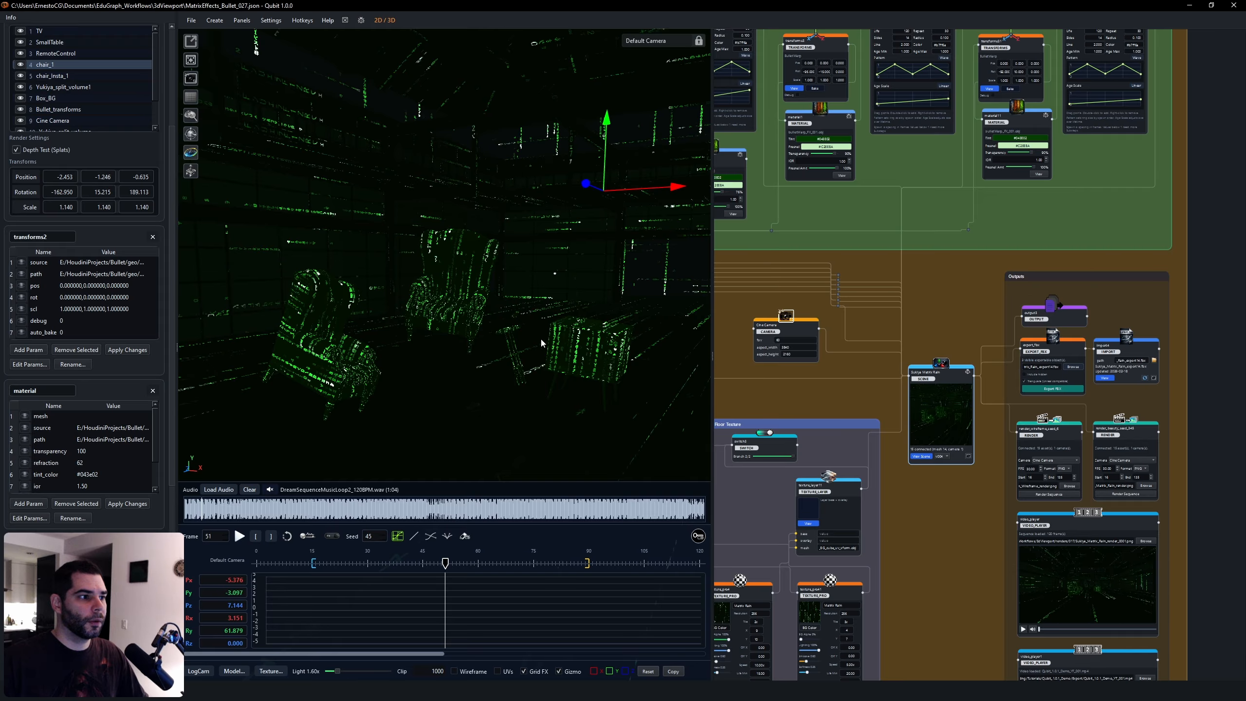
pyautogui.moveTo(541, 337); pyautogui.dragTo(460, 276, button='middle')
pyautogui.scroll(2, 461, 280)
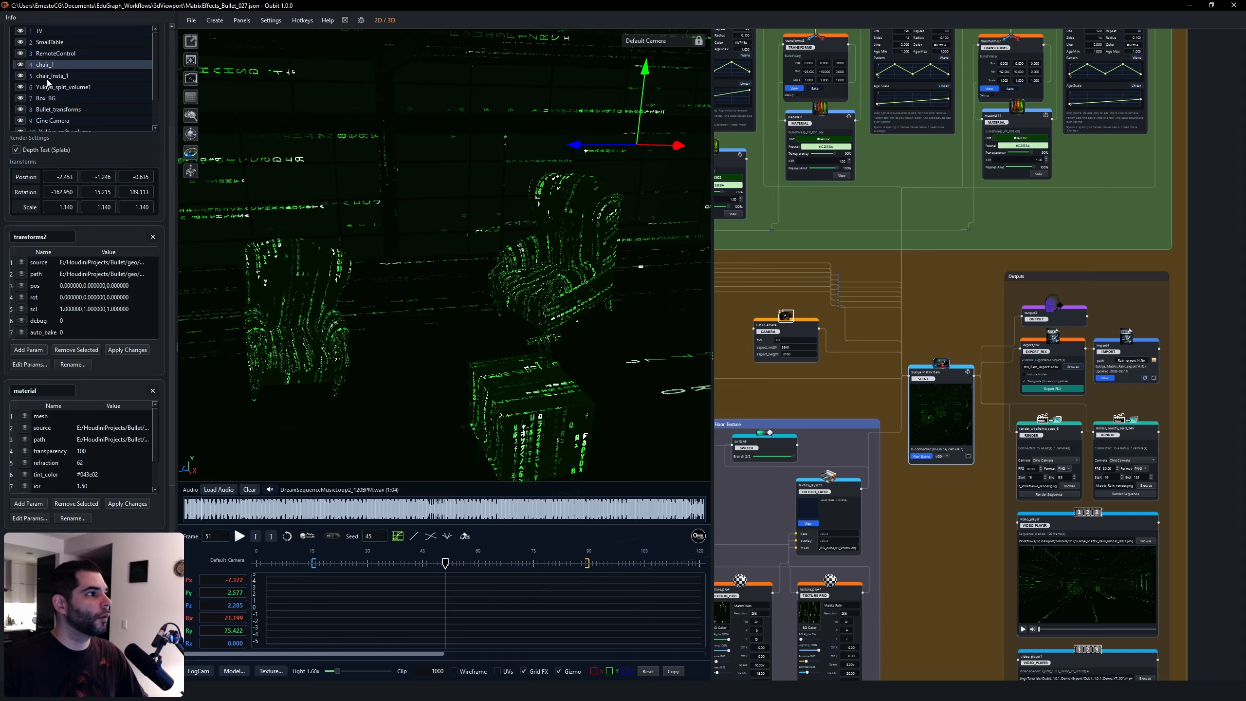
pyautogui.click(54, 109)
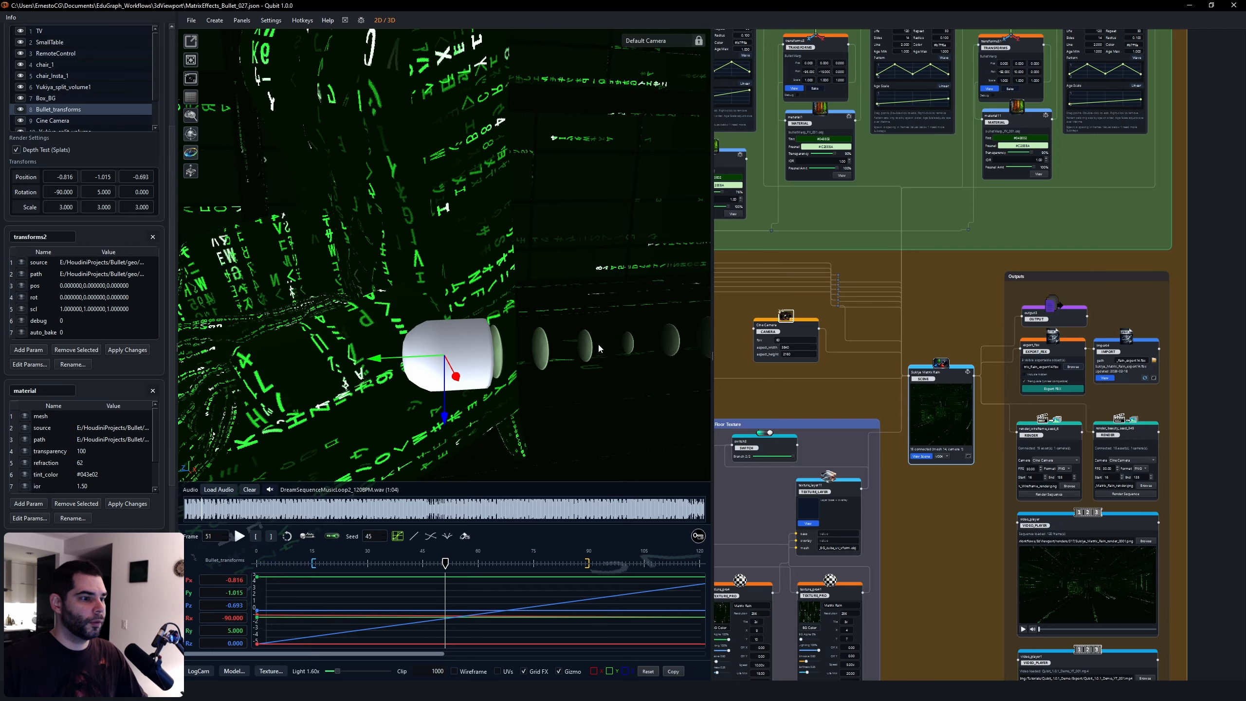
pyautogui.moveTo(599, 348); pyautogui.dragTo(522, 347, button='middle')
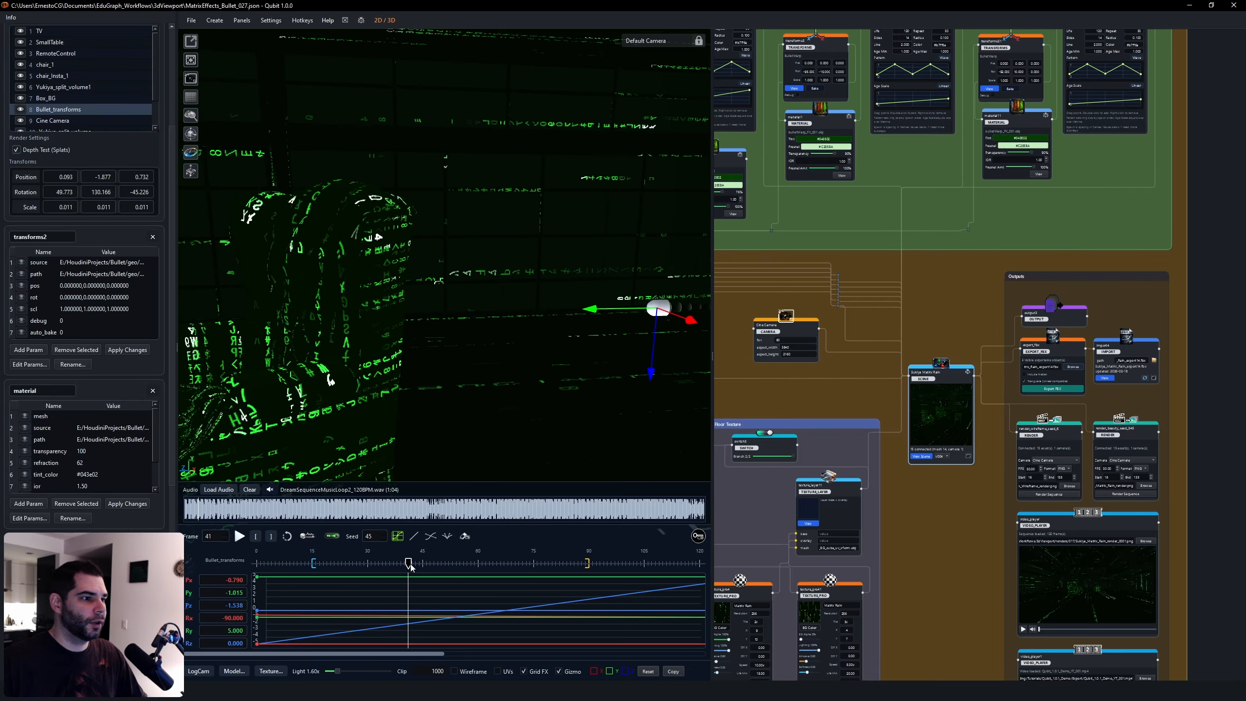
# Examine the rings along the bullet trail at frame 51 and look over the whole node graph.
pyautogui.moveTo(573, 343); pyautogui.dragTo(877, 298, button='middle')
pyautogui.moveTo(960, 290); pyautogui.dragTo(944, 314, button='middle')
pyautogui.scroll(-5, 945, 314)
pyautogui.scroll(8, 1030, 278)
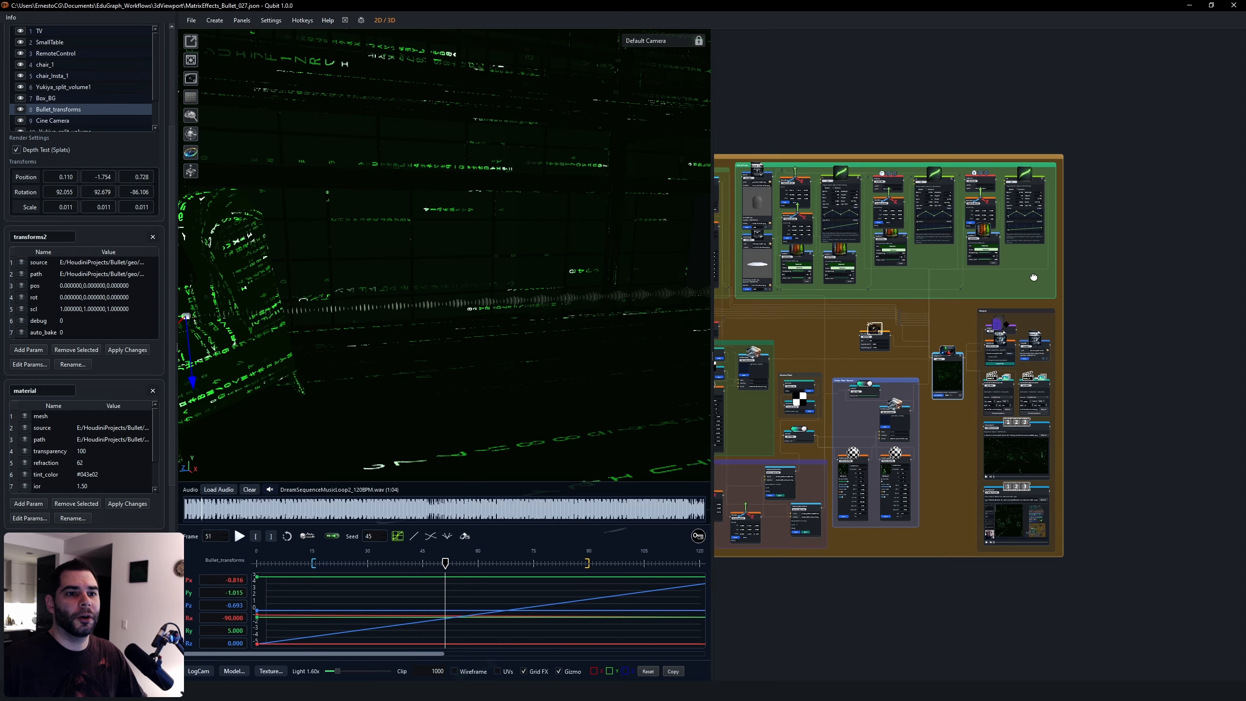
# Select the instance1 node and make Bullet_insta_1 and Bullet_insta_B_1 visible in the scene outliner.
pyautogui.scroll(1, 1067, 289)
pyautogui.moveTo(1052, 357); pyautogui.dragTo(1066, 425, button='middle')
pyautogui.click(942, 100)
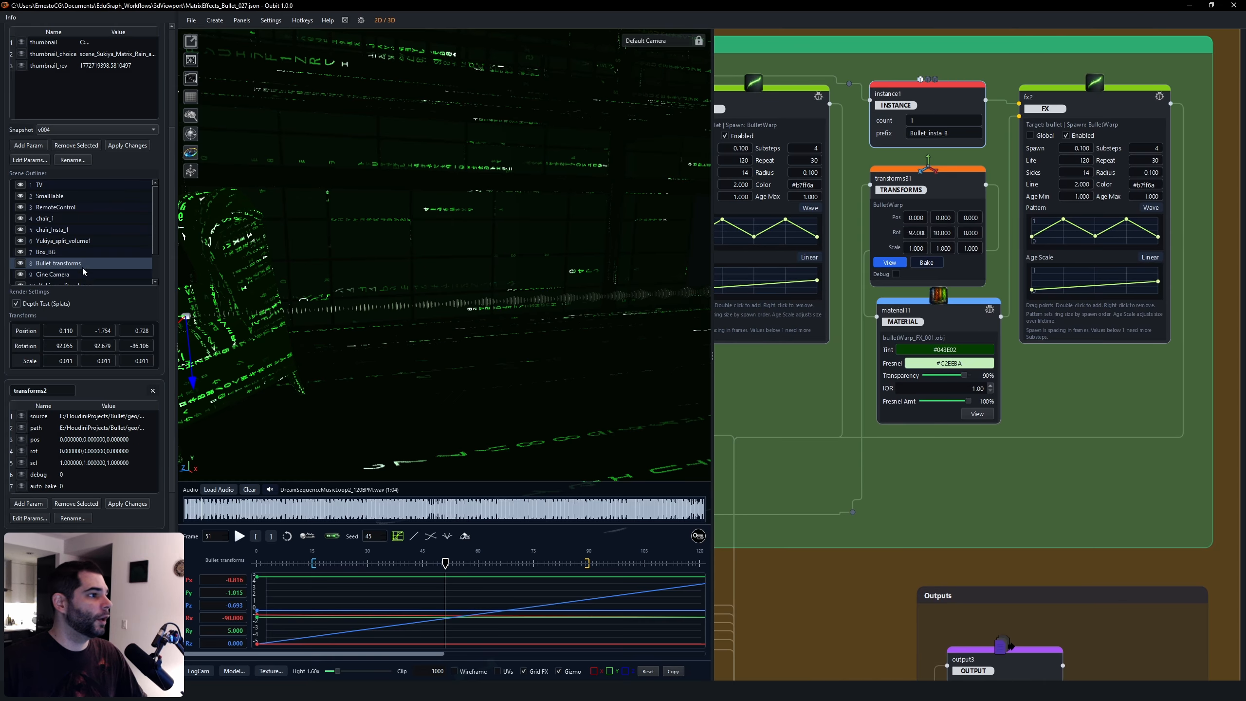
pyautogui.scroll(-5, 61, 270)
pyautogui.click(48, 205)
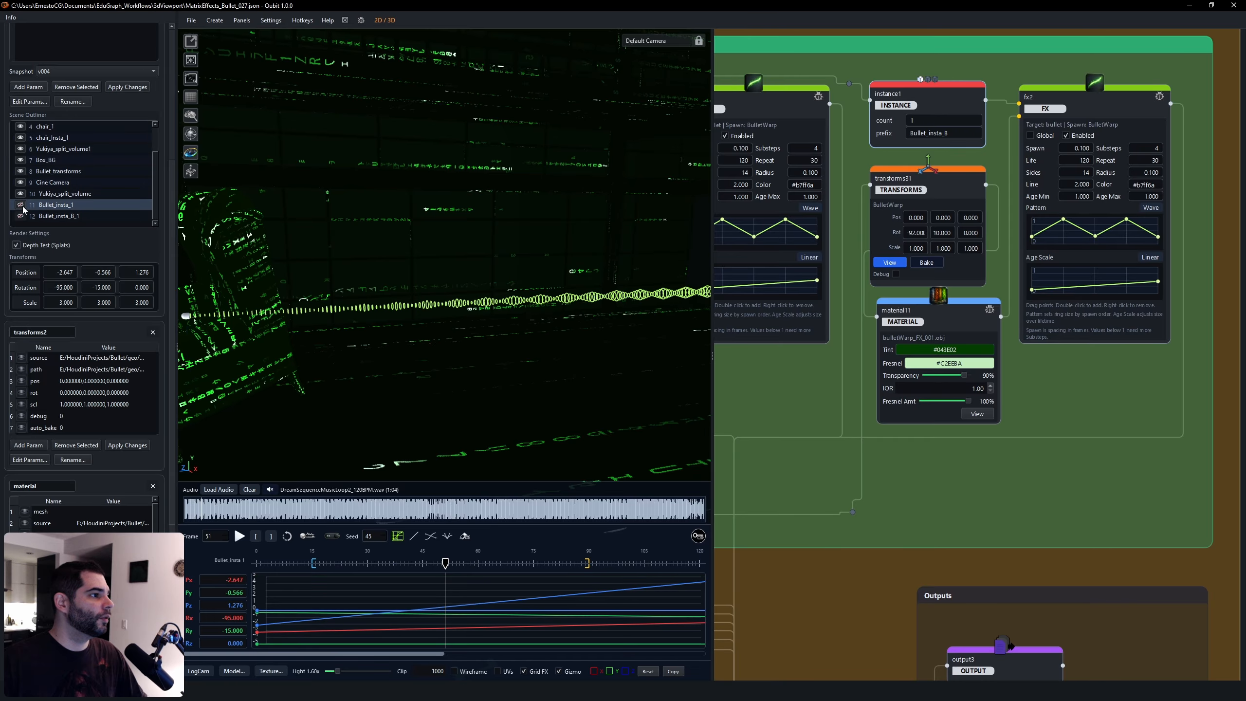
pyautogui.click(49, 216)
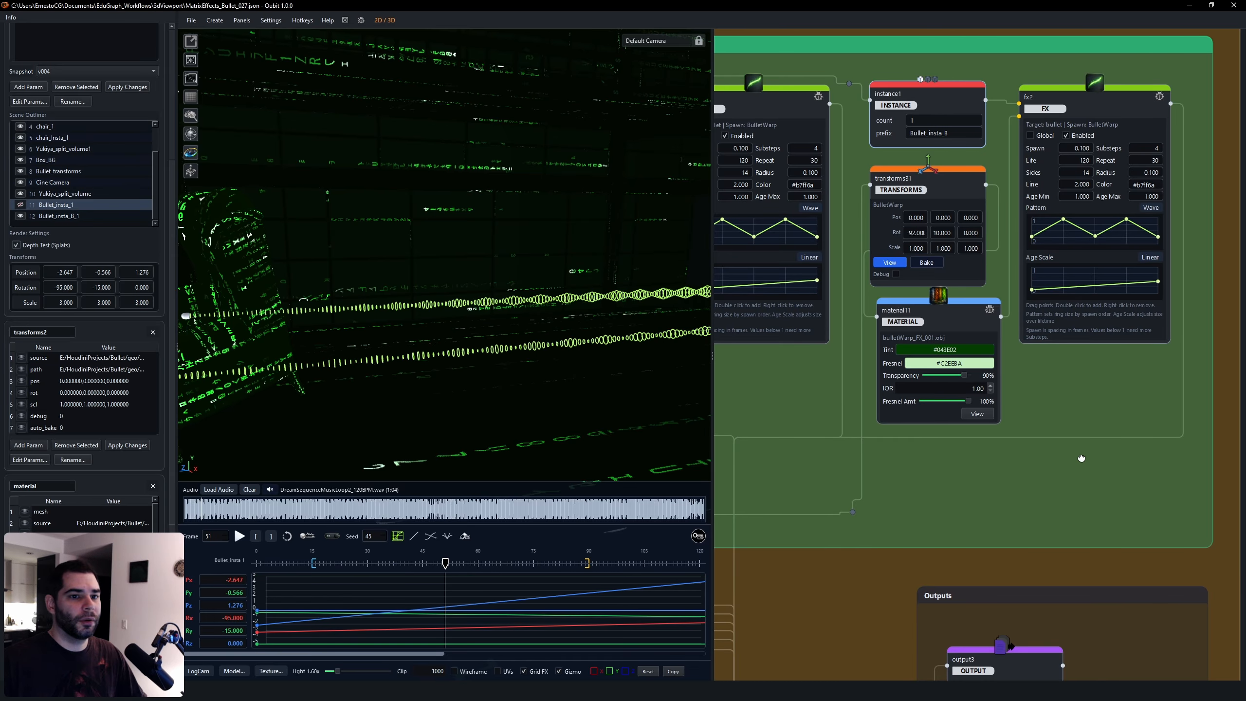
# Examine the render nodes in the Outputs group and select render_wireframe_seed_6 to check its camera, format and frame range.
pyautogui.scroll(-8, 1070, 467)
pyautogui.moveTo(967, 645); pyautogui.dragTo(1001, 448, button='middle')
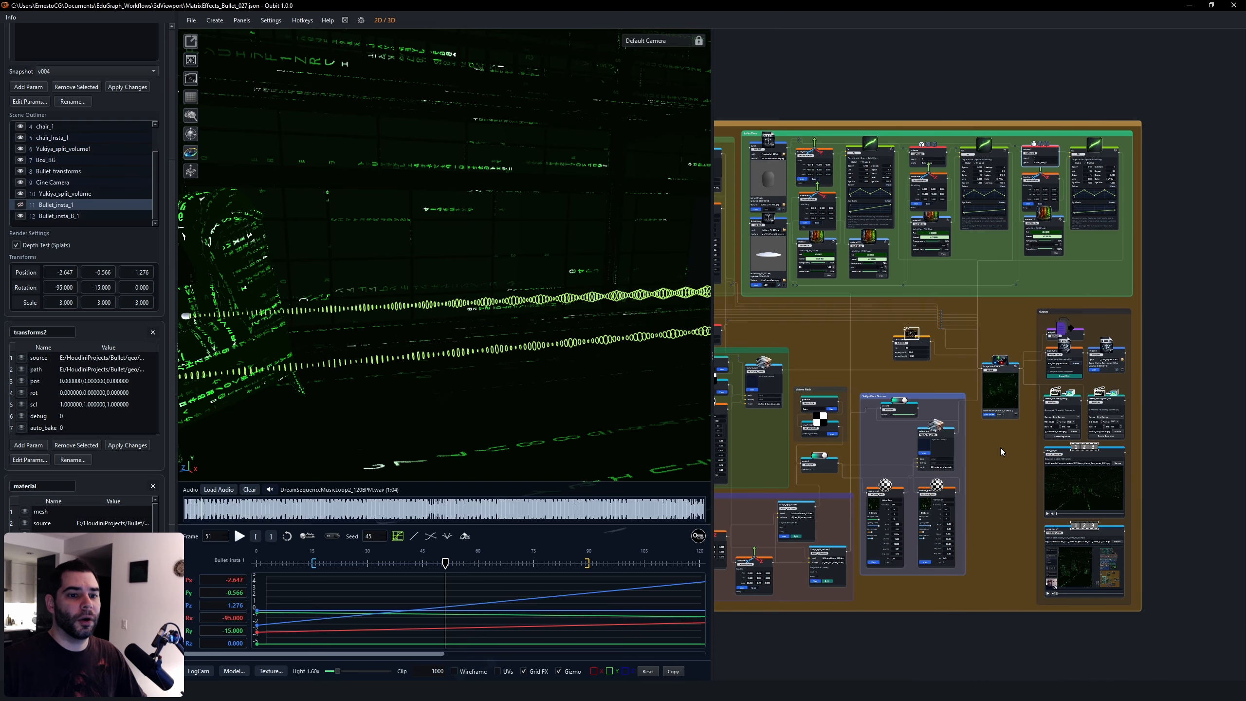
pyautogui.scroll(6, 1001, 449)
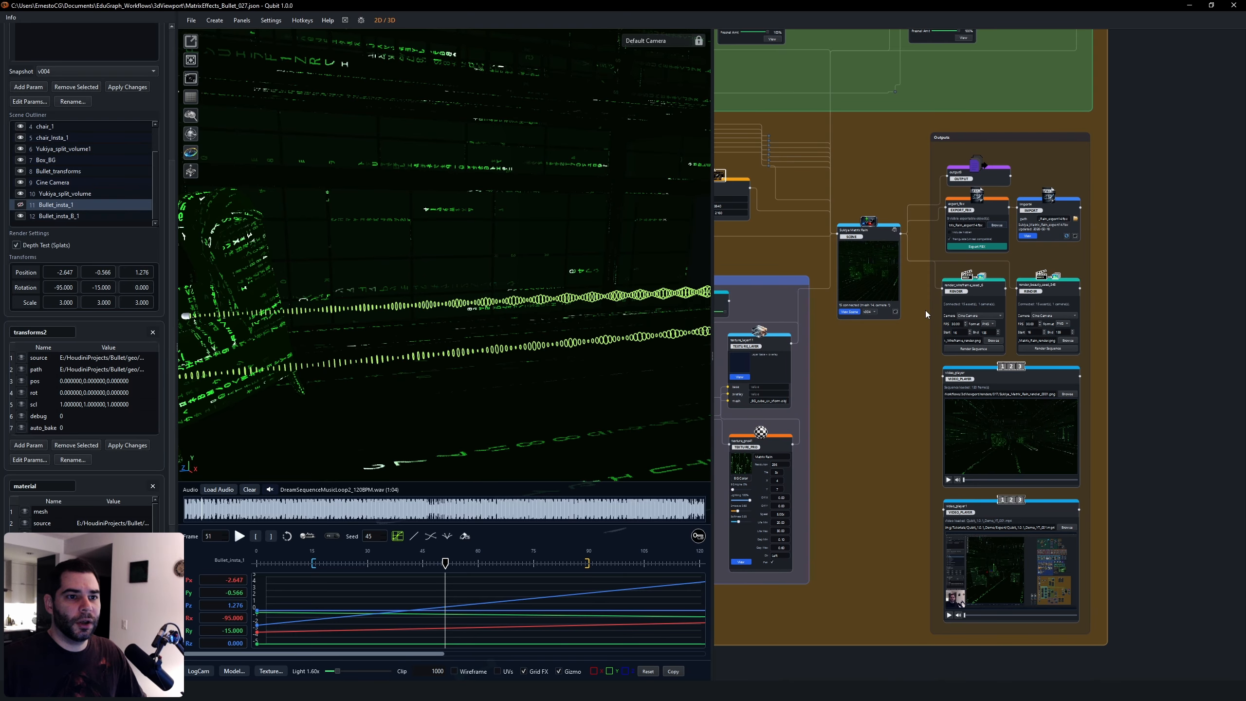
pyautogui.moveTo(837, 352); pyautogui.dragTo(810, 395, button='middle')
pyautogui.scroll(3, 831, 271)
pyautogui.moveTo(734, 384); pyautogui.dragTo(697, 371, button='middle')
pyautogui.scroll(3, 880, 369)
pyautogui.click(1010, 288)
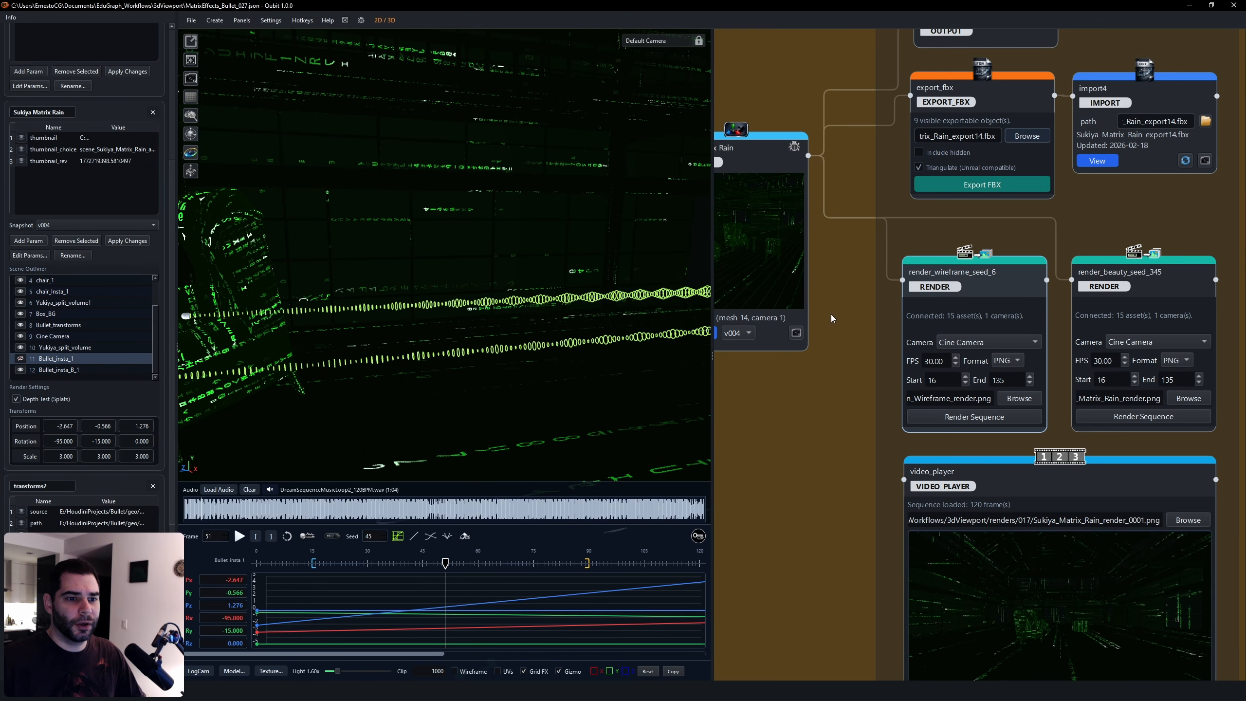
pyautogui.moveTo(894, 346); pyautogui.dragTo(901, 347, button='middle')
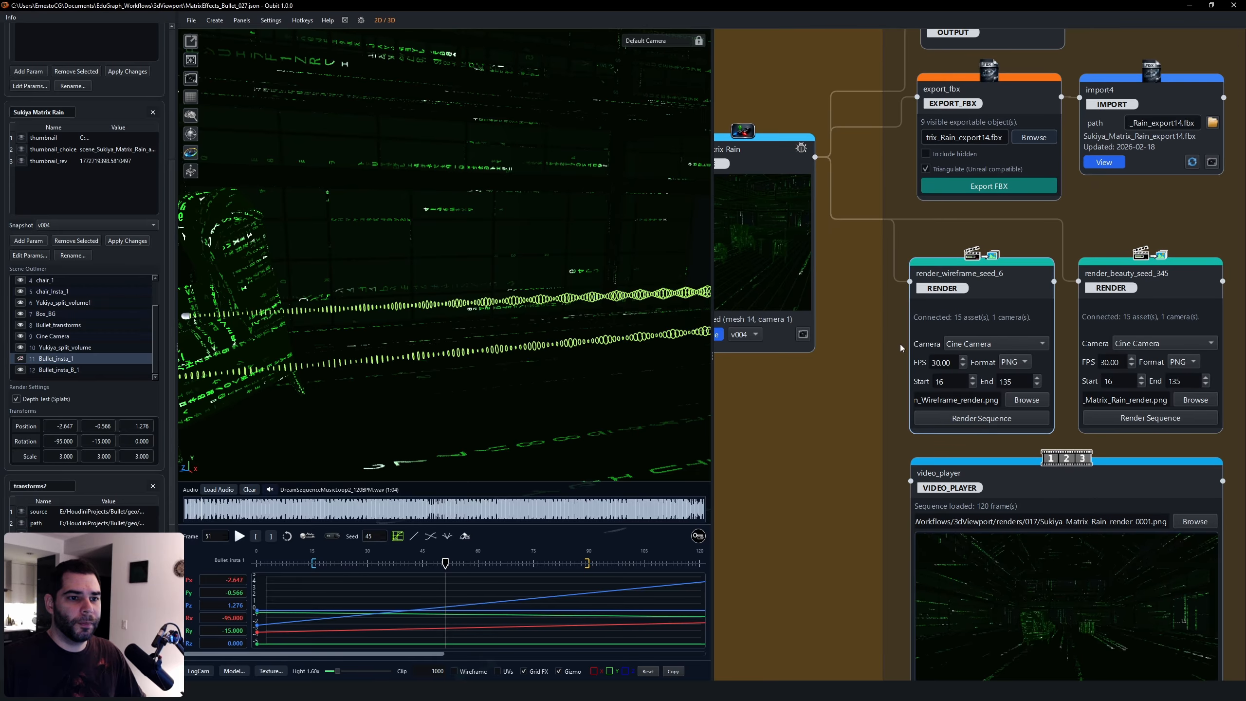
pyautogui.moveTo(843, 401); pyautogui.dragTo(948, 407, button='middle')
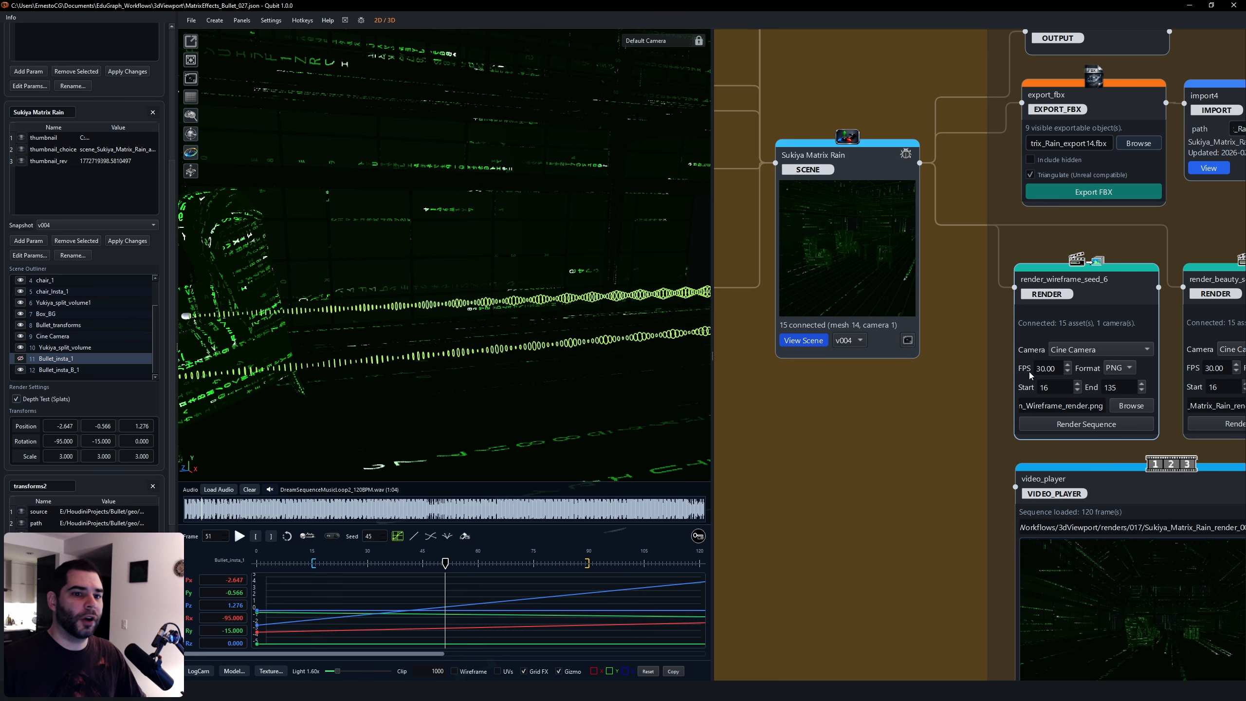
# Inspect the Cine Camera node that feeds the scene and return to the render nodes.
pyautogui.moveTo(832, 422); pyautogui.dragTo(1042, 515, button='middle')
pyautogui.moveTo(740, 164); pyautogui.dragTo(879, 219, button='middle')
pyautogui.click(862, 189)
pyautogui.moveTo(1006, 309); pyautogui.dragTo(871, 313, button='middle')
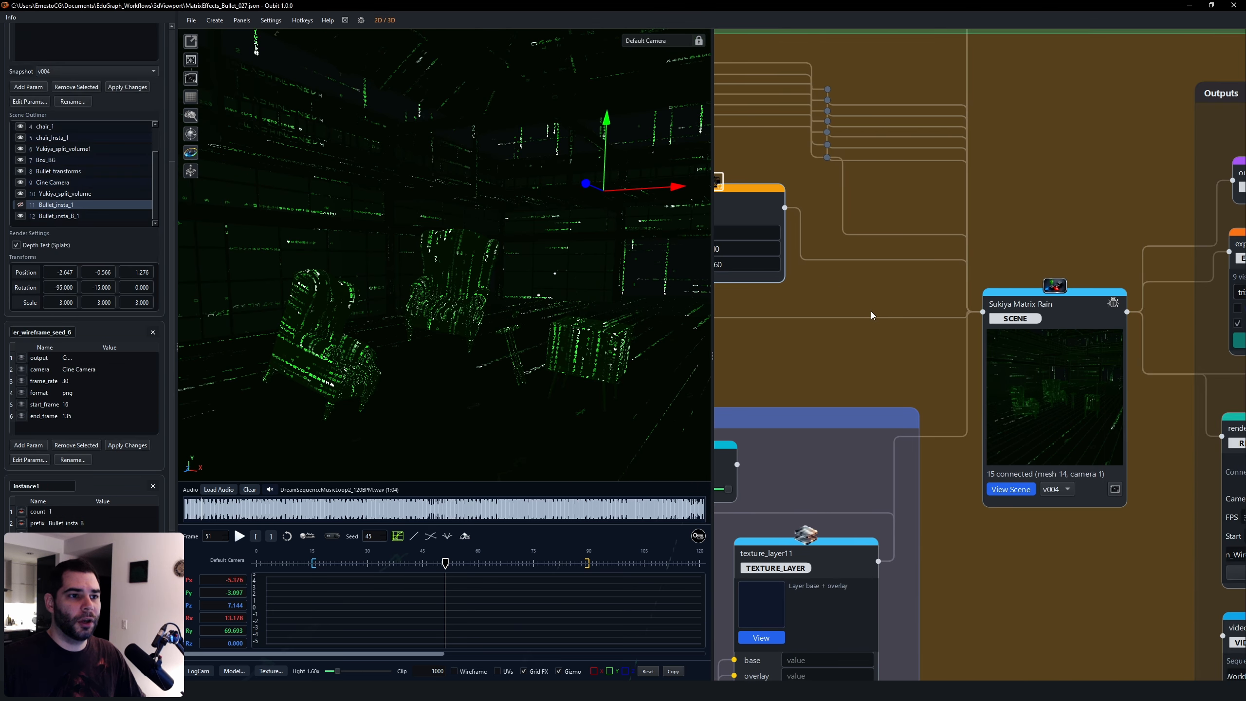
pyautogui.moveTo(914, 375); pyautogui.dragTo(884, 252, button='middle')
pyautogui.scroll(-2, 879, 251)
pyautogui.moveTo(1149, 465); pyautogui.dragTo(898, 363, button='middle')
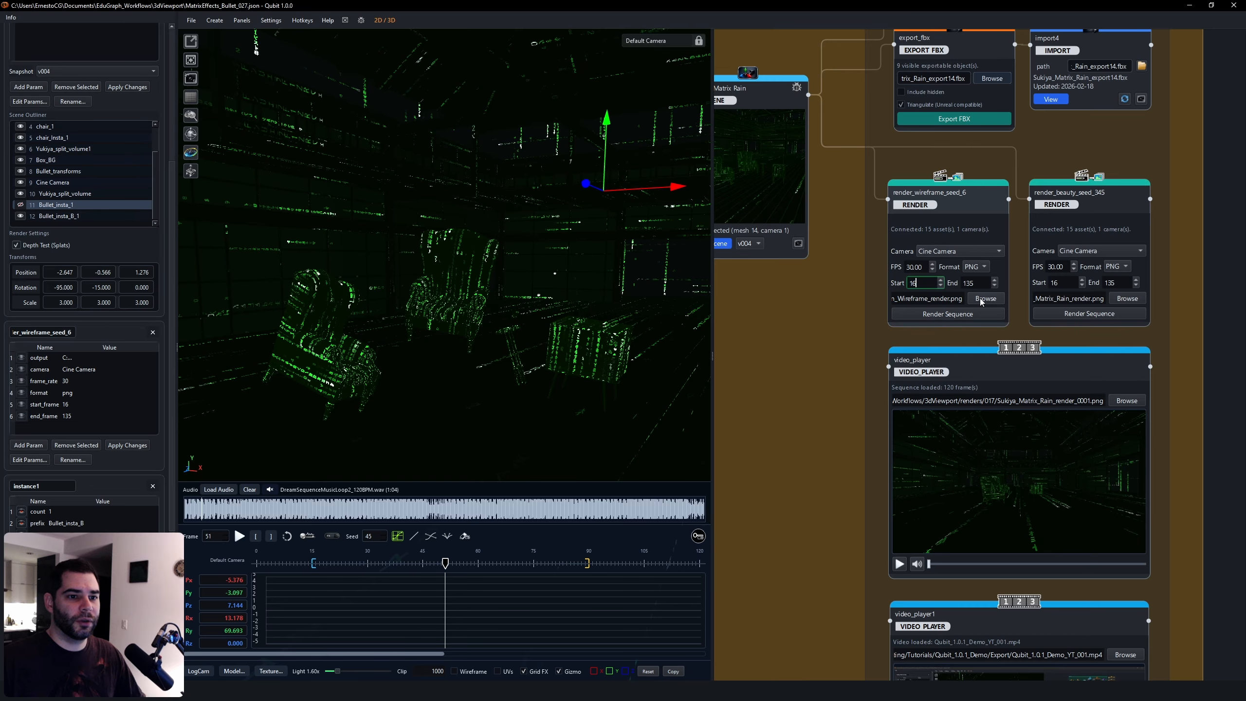
# Look through the renders folder for render_wireframe_seed_6's output, cancel the dialog, and check the folder in its output path field.
pyautogui.click(947, 300)
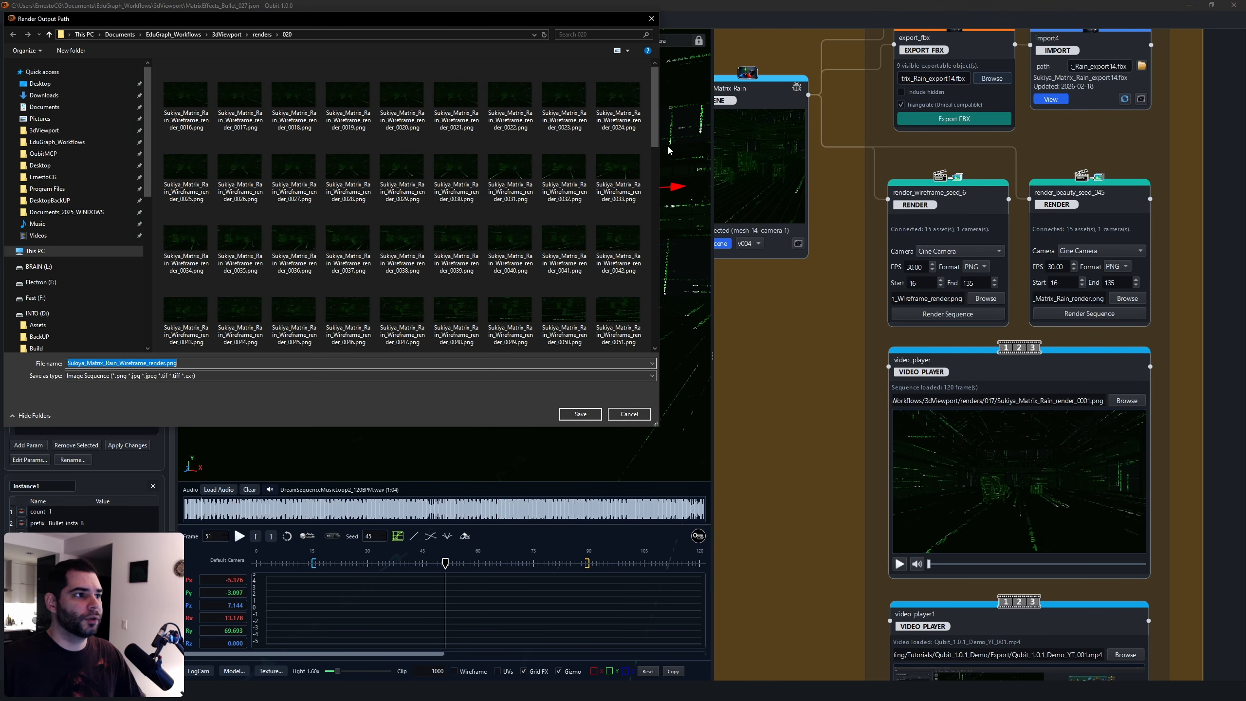
pyautogui.click(263, 35)
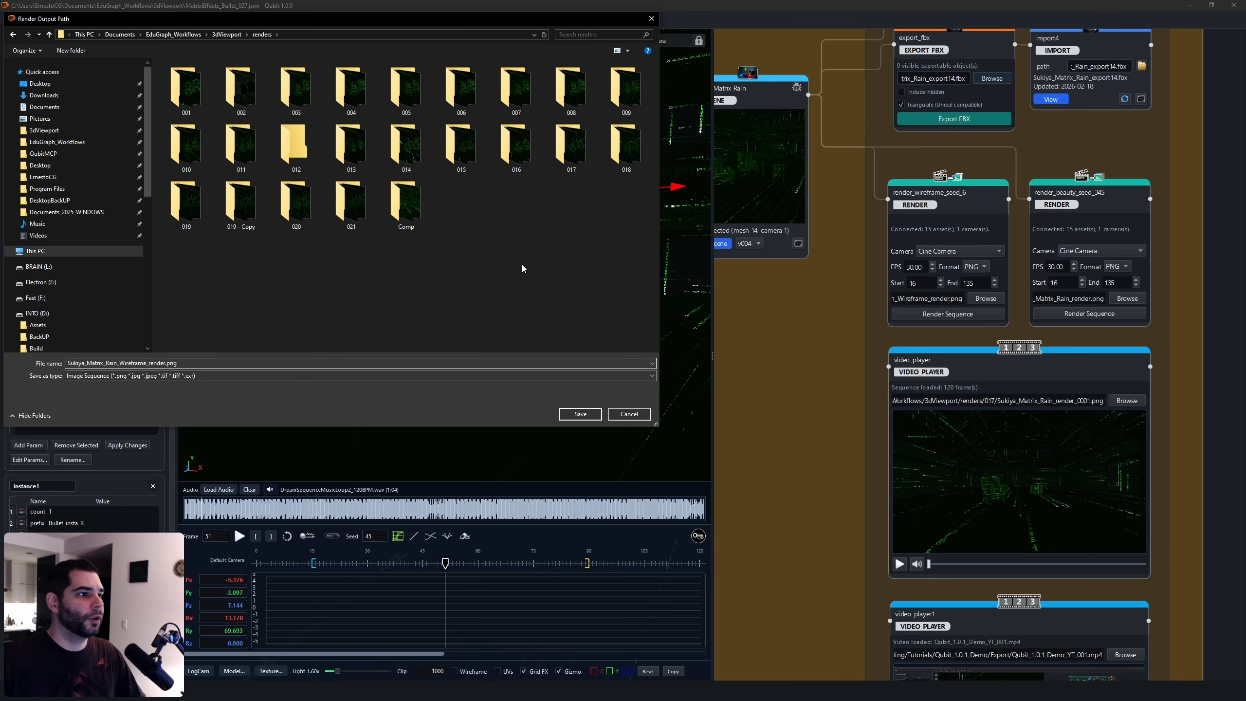
pyautogui.click(639, 415)
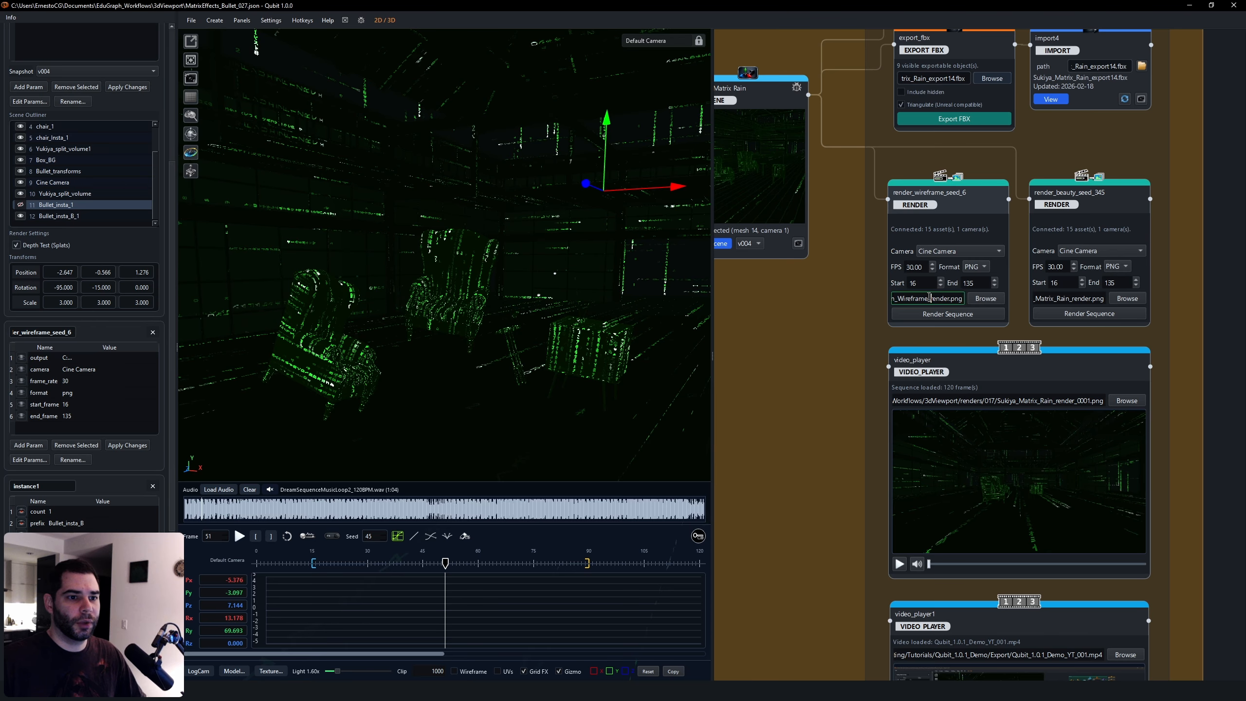
pyautogui.moveTo(934, 299); pyautogui.dragTo(991, 303)
pyautogui.moveTo(899, 300)
pyautogui.mouseDown()
pyautogui.moveTo(917, 297)
pyautogui.moveTo(881, 300)
pyautogui.mouseUp()
pyautogui.click(930, 300)
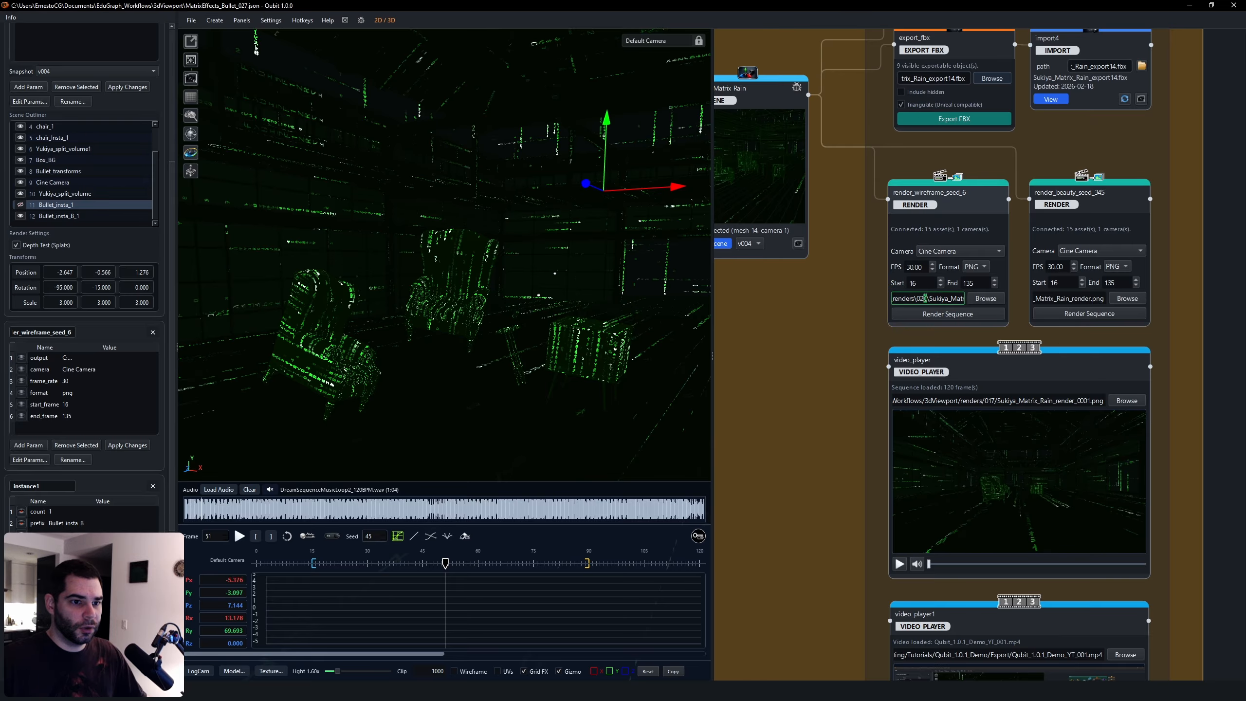
pyautogui.press('Return')
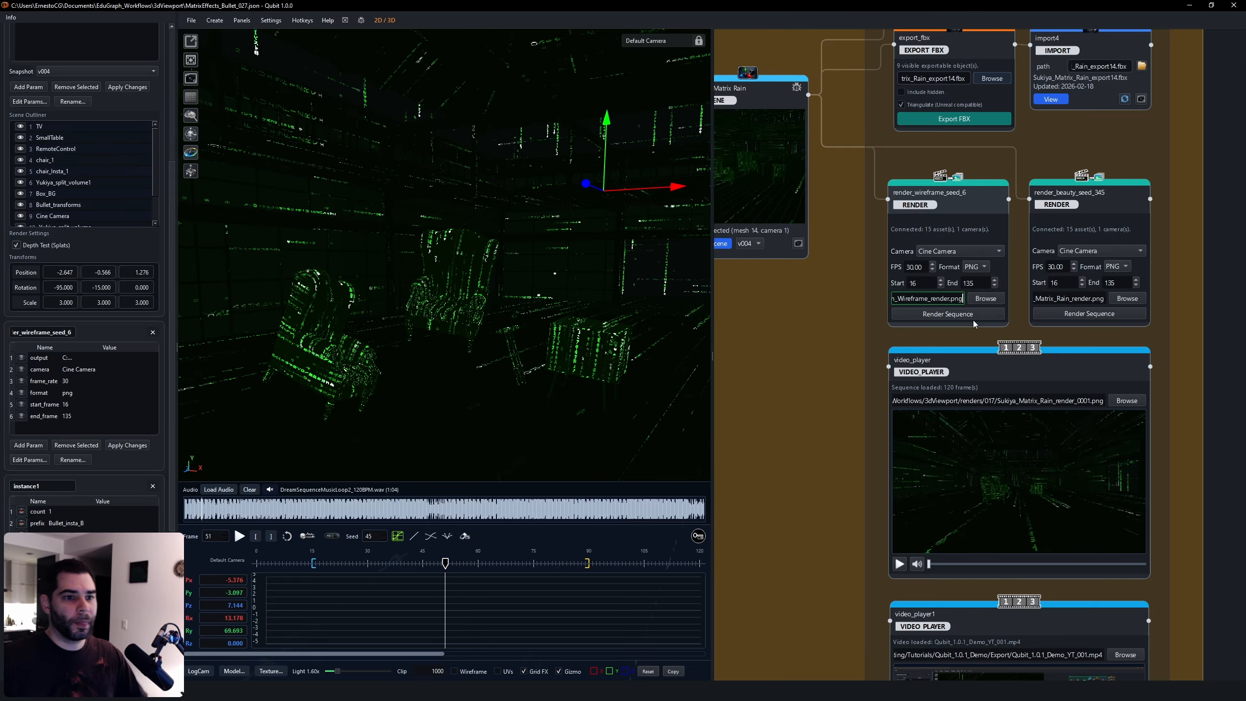
# Turn on wireframe display for the Sukiya Matrix Rain scene.
pyautogui.moveTo(947, 267); pyautogui.dragTo(960, 284, button='middle')
pyautogui.moveTo(1095, 175); pyautogui.dragTo(1035, 265, button='middle')
pyautogui.scroll(-3, 1036, 268)
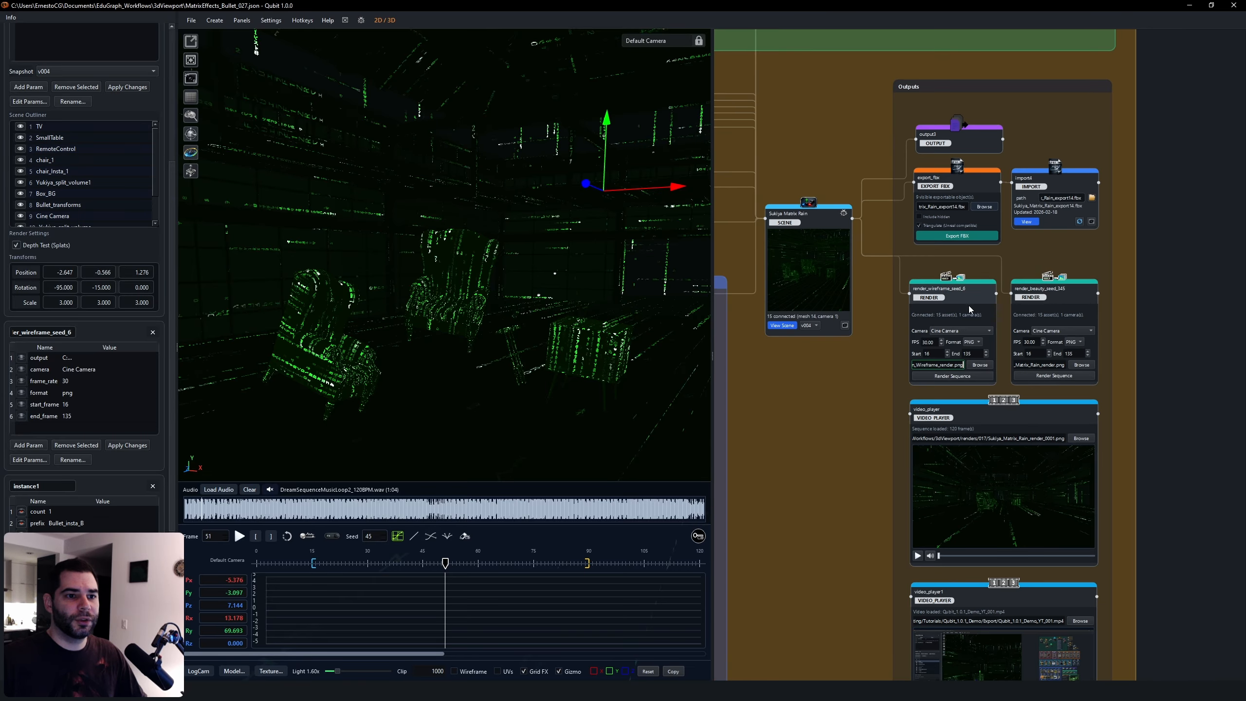
pyautogui.click(456, 672)
# Set the wireframe color to the dark grey-green #181f16.
pyautogui.click(270, 20)
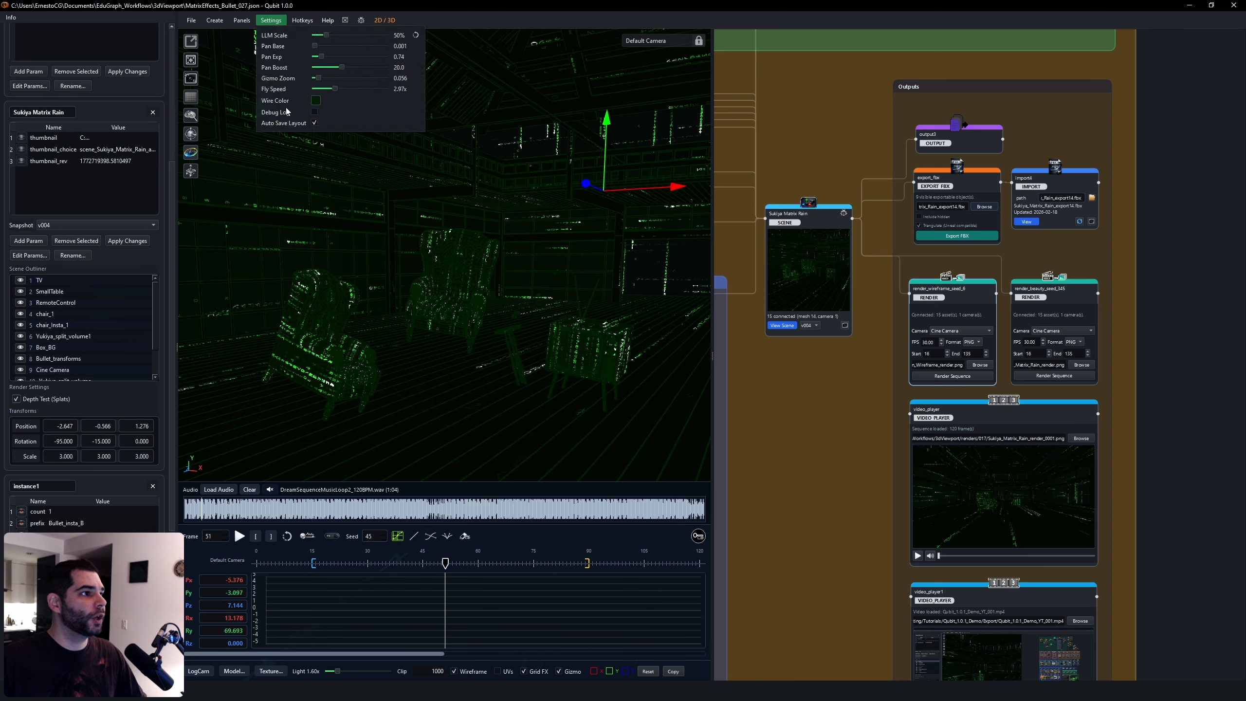
pyautogui.click(315, 101)
pyautogui.moveTo(653, 296); pyautogui.dragTo(686, 322)
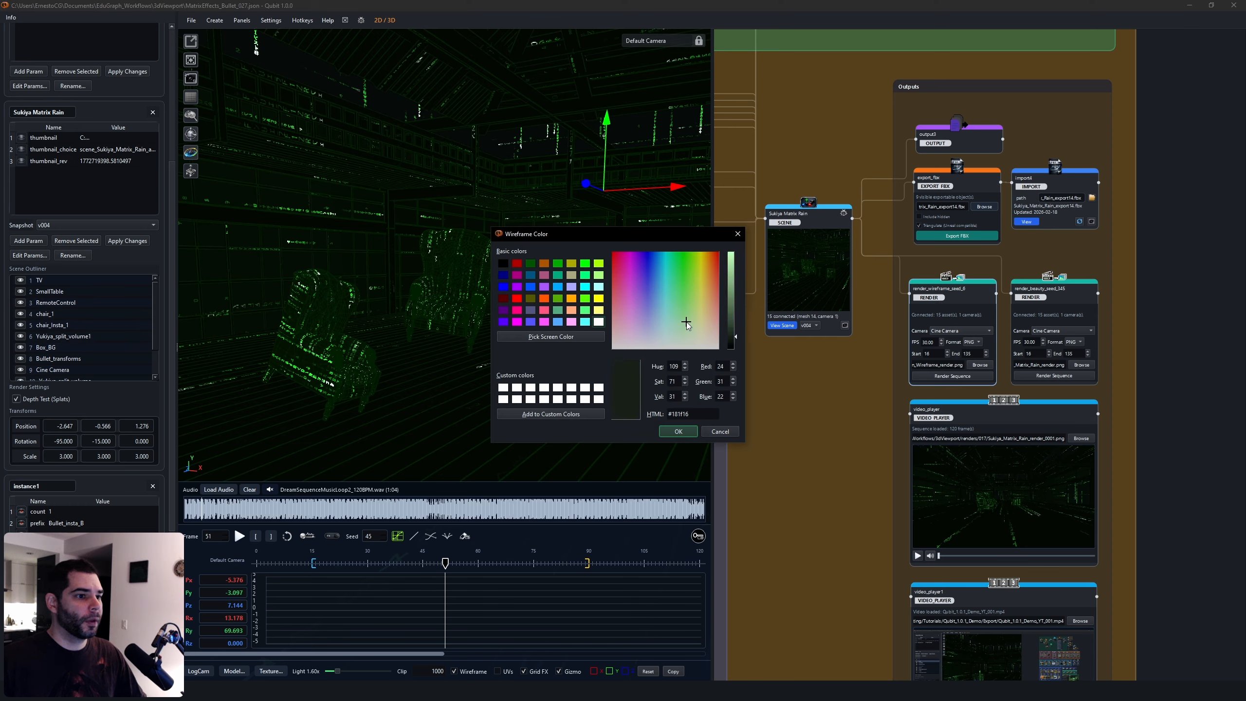
pyautogui.click(681, 431)
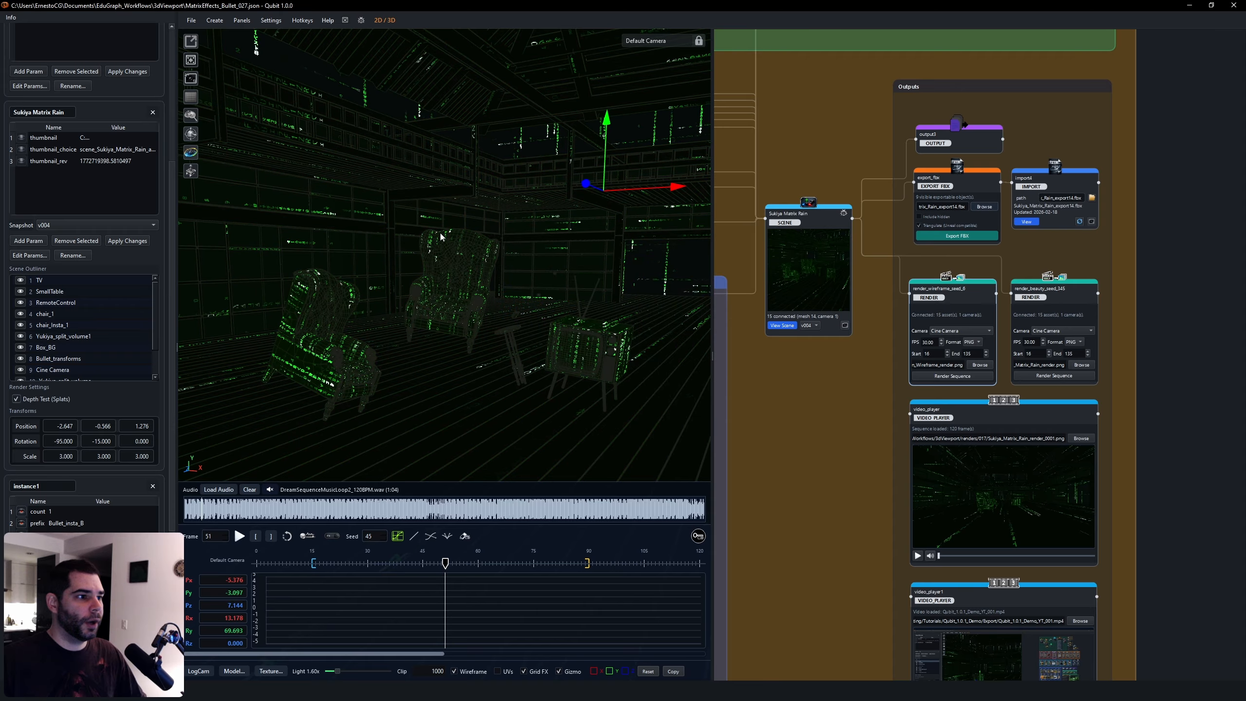
# Set the wireframe color to bright red, #fe0000.
pyautogui.click(267, 23)
pyautogui.click(316, 100)
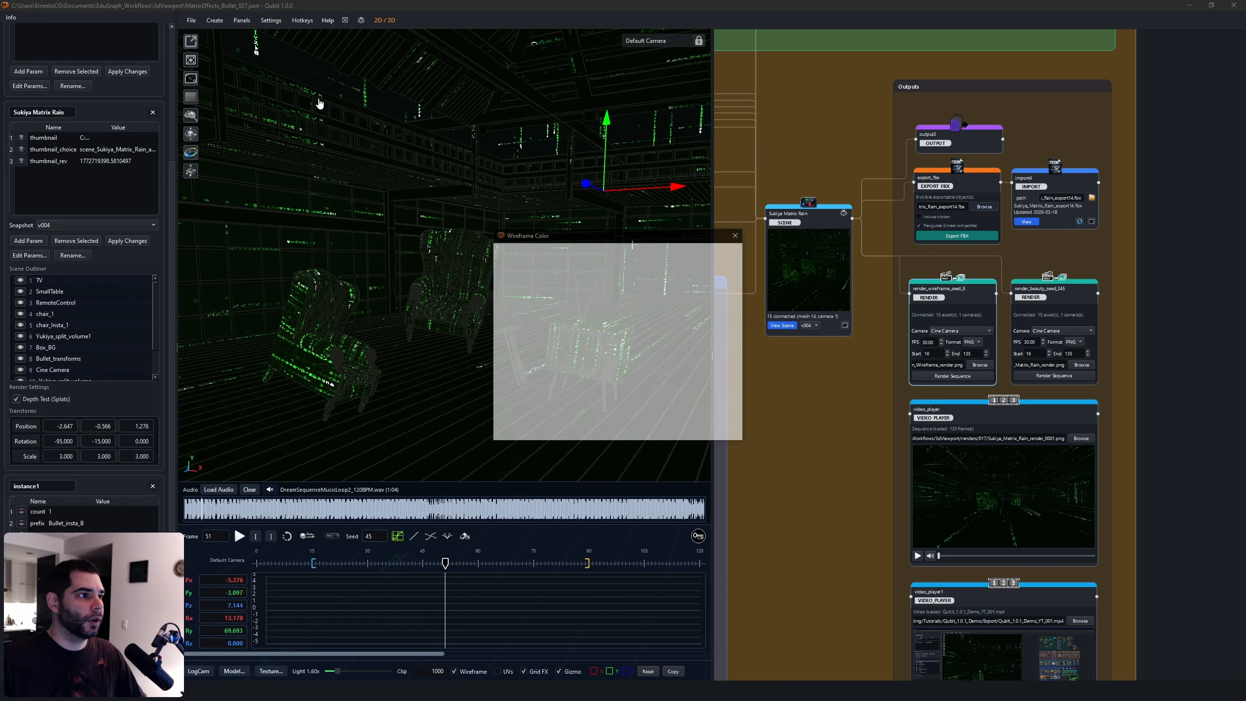
pyautogui.moveTo(731, 294); pyautogui.dragTo(732, 253)
pyautogui.click(720, 253)
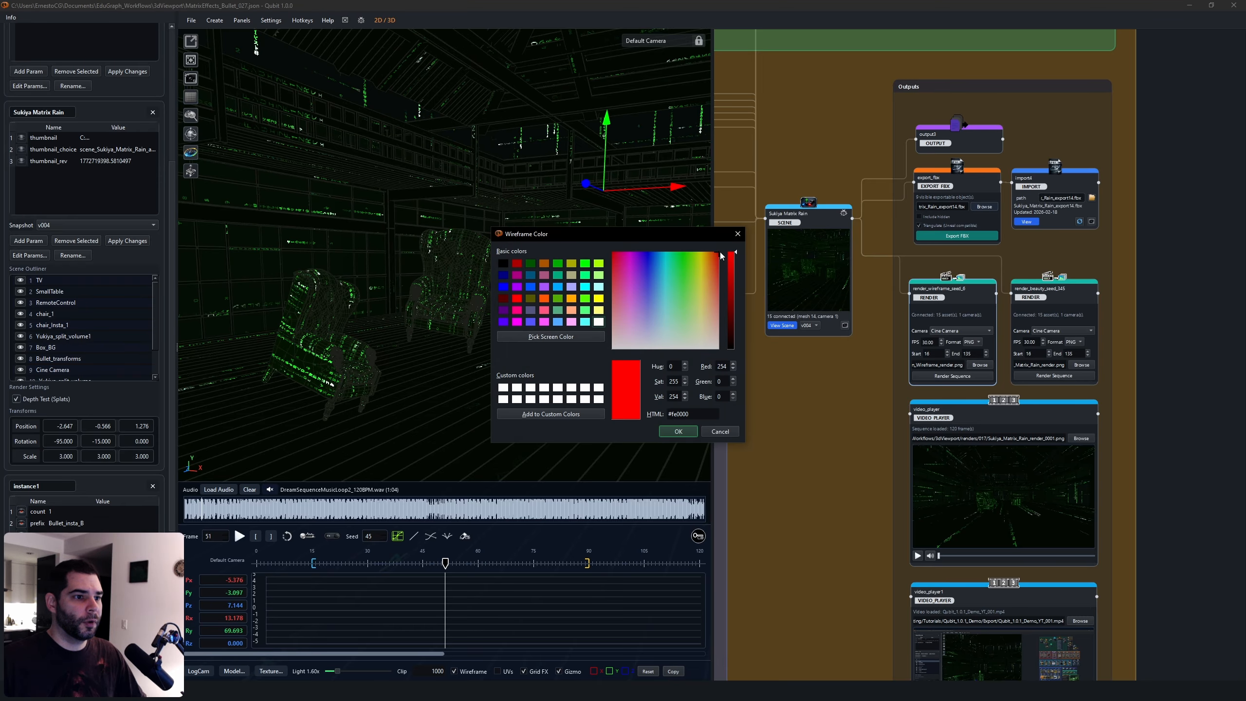
pyautogui.click(678, 431)
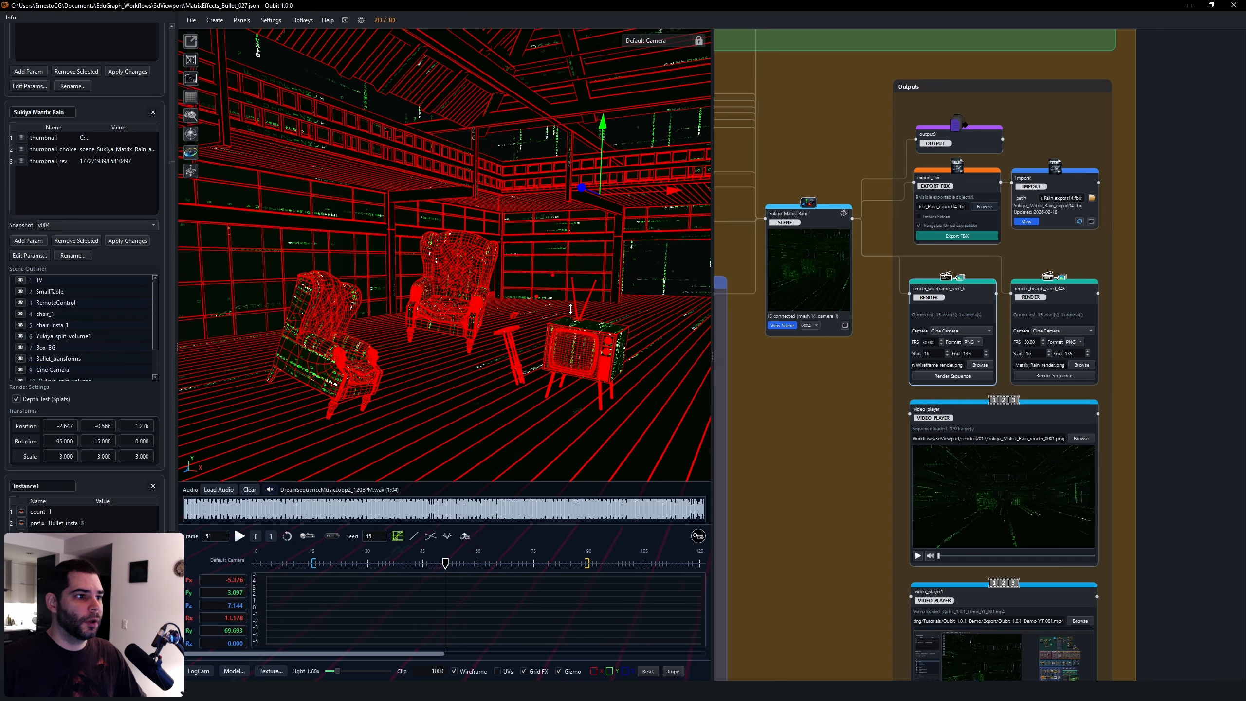
# Set the wireframe color to olive green, #829006.
pyautogui.click(276, 21)
pyautogui.click(316, 101)
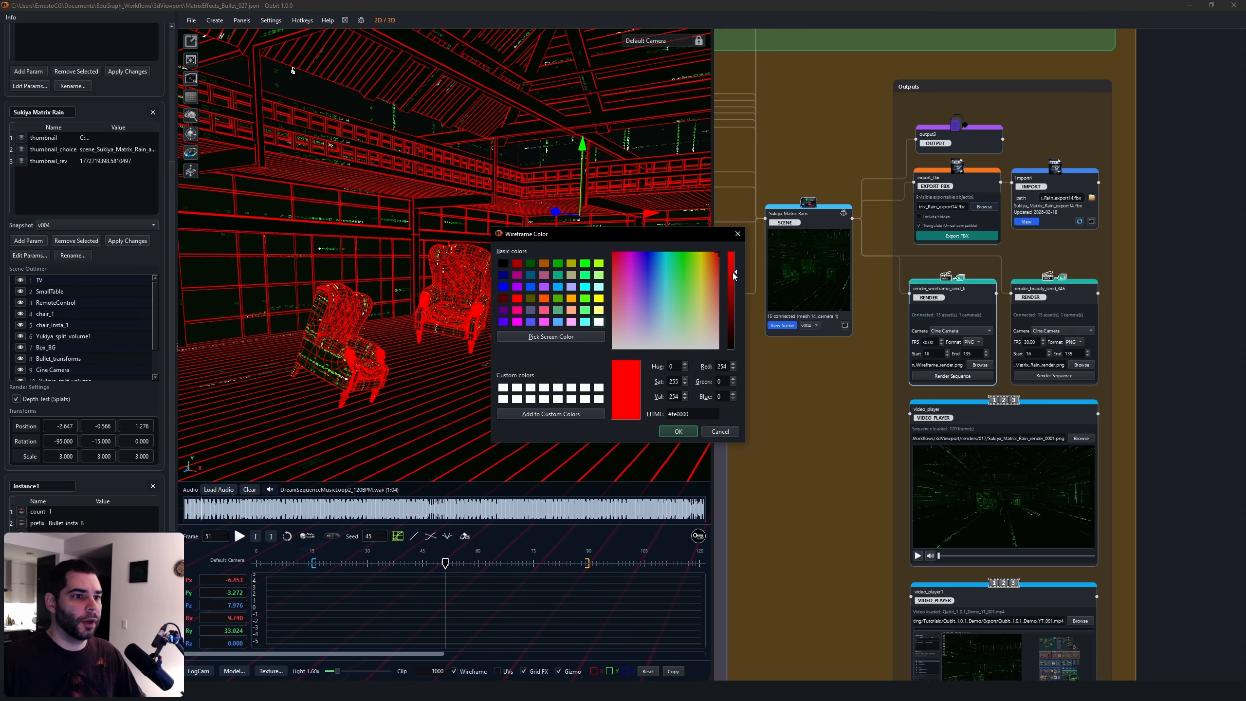
pyautogui.moveTo(732, 273); pyautogui.dragTo(732, 307)
pyautogui.click(701, 260)
pyautogui.moveTo(701, 260); pyautogui.dragTo(701, 257)
pyautogui.click(730, 294)
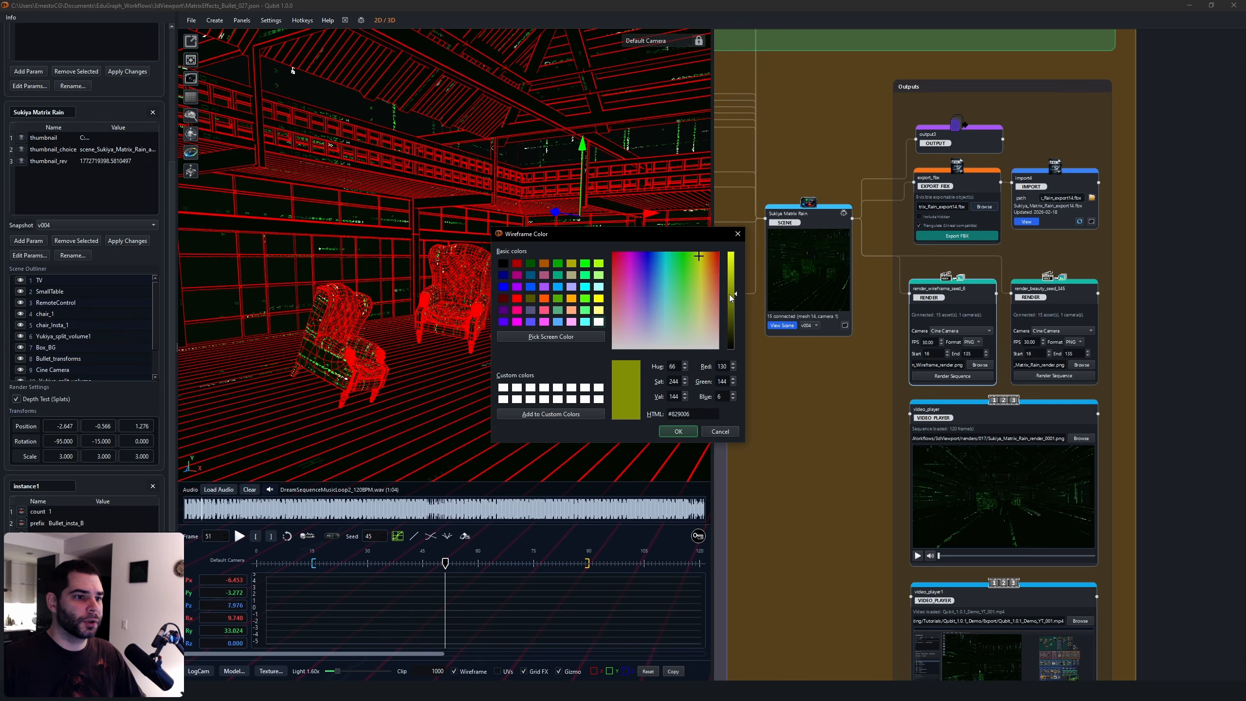
pyautogui.click(678, 430)
pyautogui.moveTo(565, 352)
pyautogui.mouseDown(button='middle')
pyautogui.moveTo(554, 354)
pyautogui.moveTo(593, 354)
pyautogui.moveTo(544, 352)
pyautogui.mouseUp(button='middle')
# Play the Sukiya_Matrix_Rain render sequence in video_player and check its source path.
pyautogui.moveTo(847, 421); pyautogui.dragTo(835, 432, button='middle')
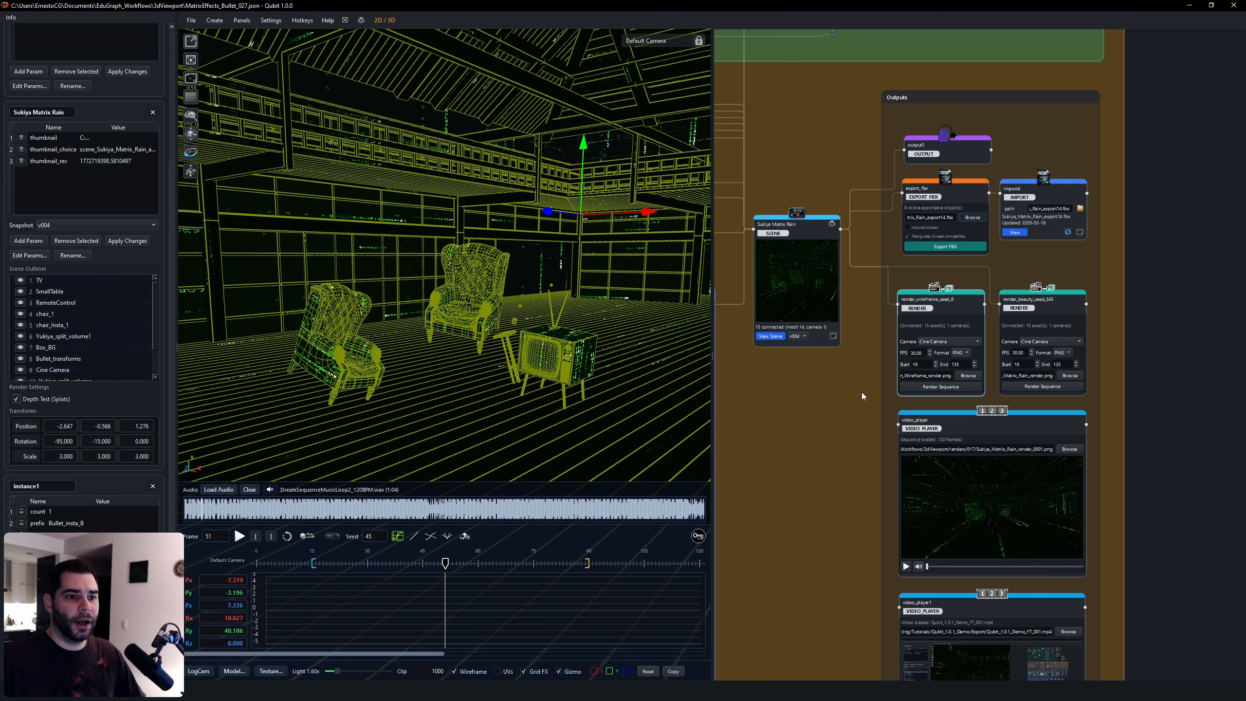
pyautogui.scroll(5, 1012, 398)
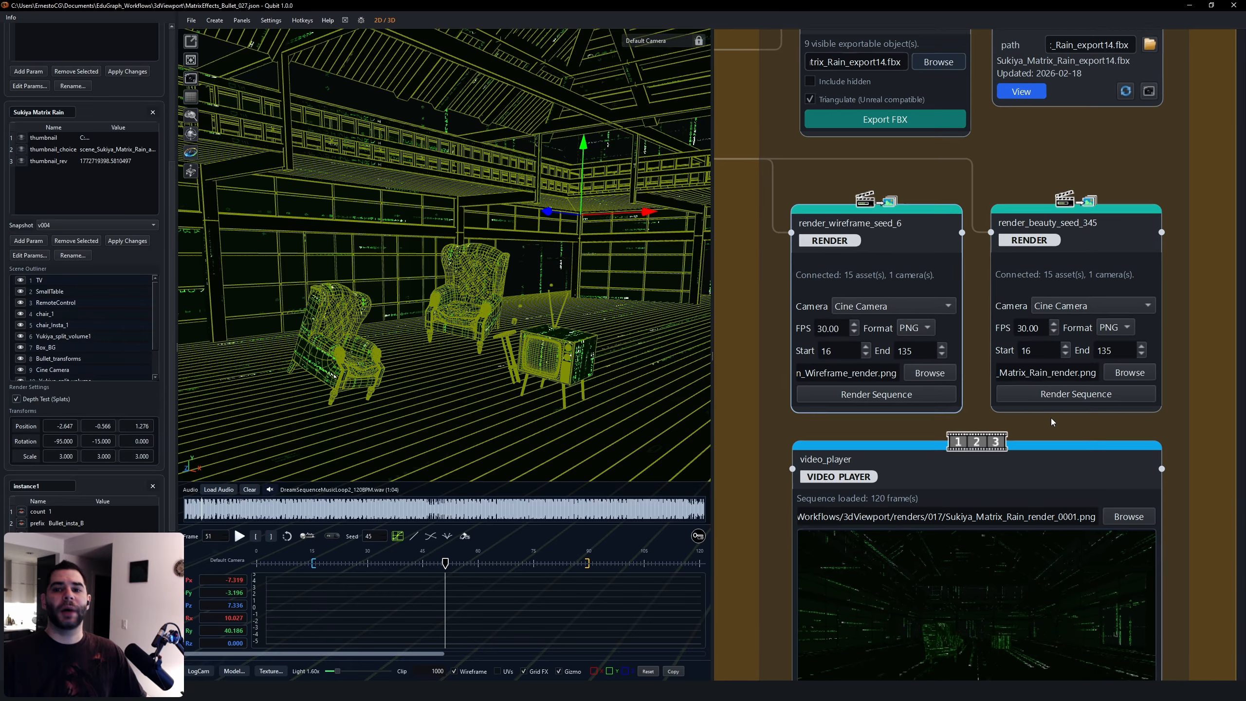
pyautogui.moveTo(981, 666); pyautogui.dragTo(965, 495, button='middle')
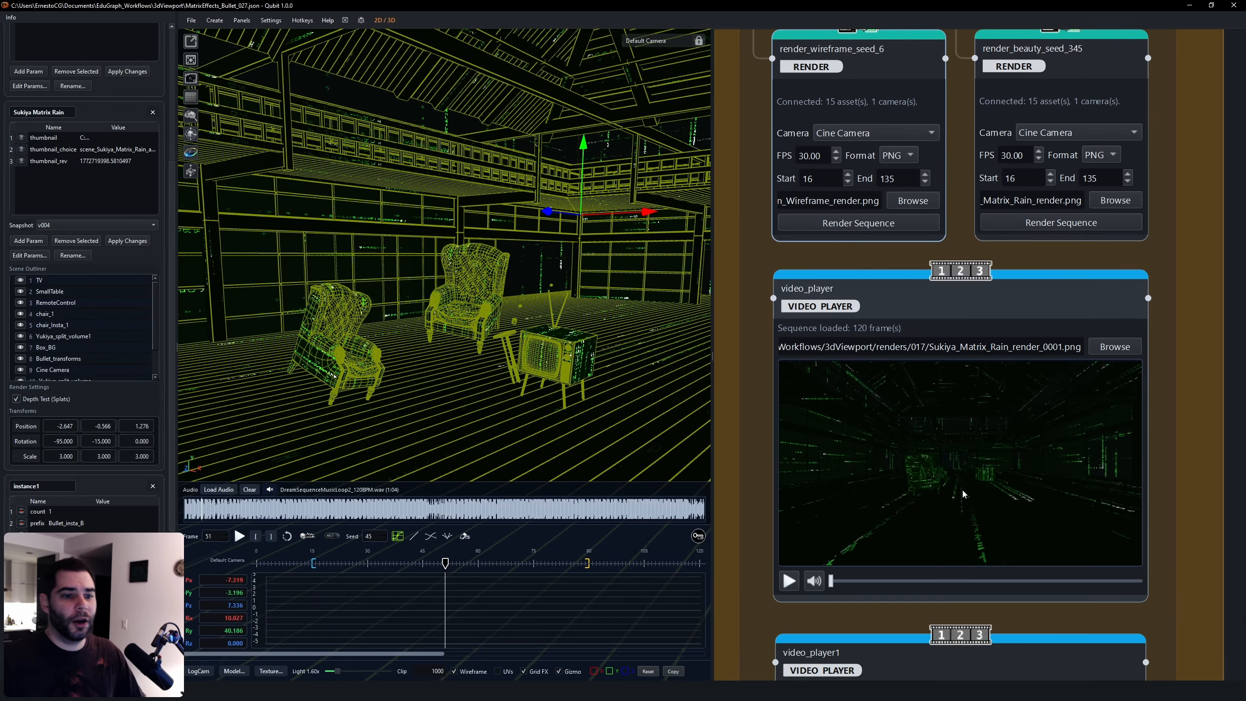
pyautogui.click(790, 581)
pyautogui.moveTo(956, 434); pyautogui.dragTo(955, 412, button='middle')
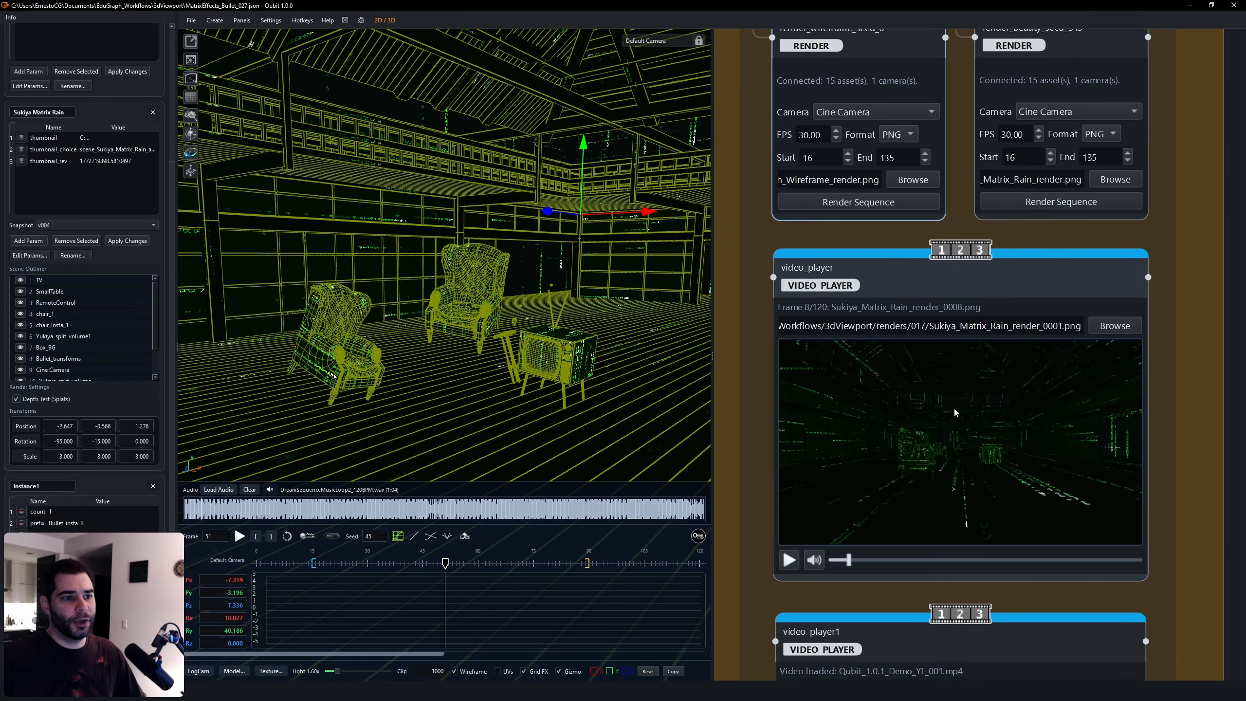
pyautogui.scroll(-2, 957, 412)
pyautogui.click(913, 302)
pyautogui.moveTo(1021, 345); pyautogui.dragTo(959, 343, button='middle')
pyautogui.click(959, 343)
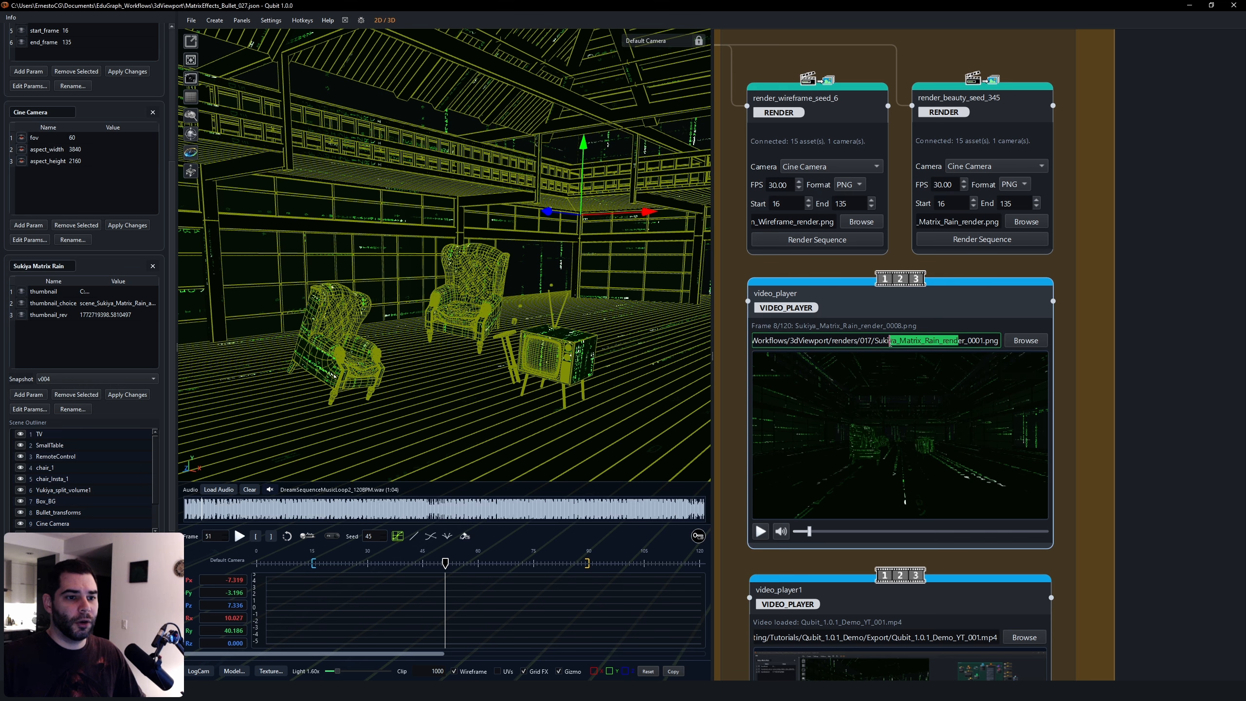
# Play the Qubit_1.0.1_Demo_YT_001.mp4 video in video_player1, and replay and stop the render sequence in video_player.
pyautogui.scroll(-5, 809, 514)
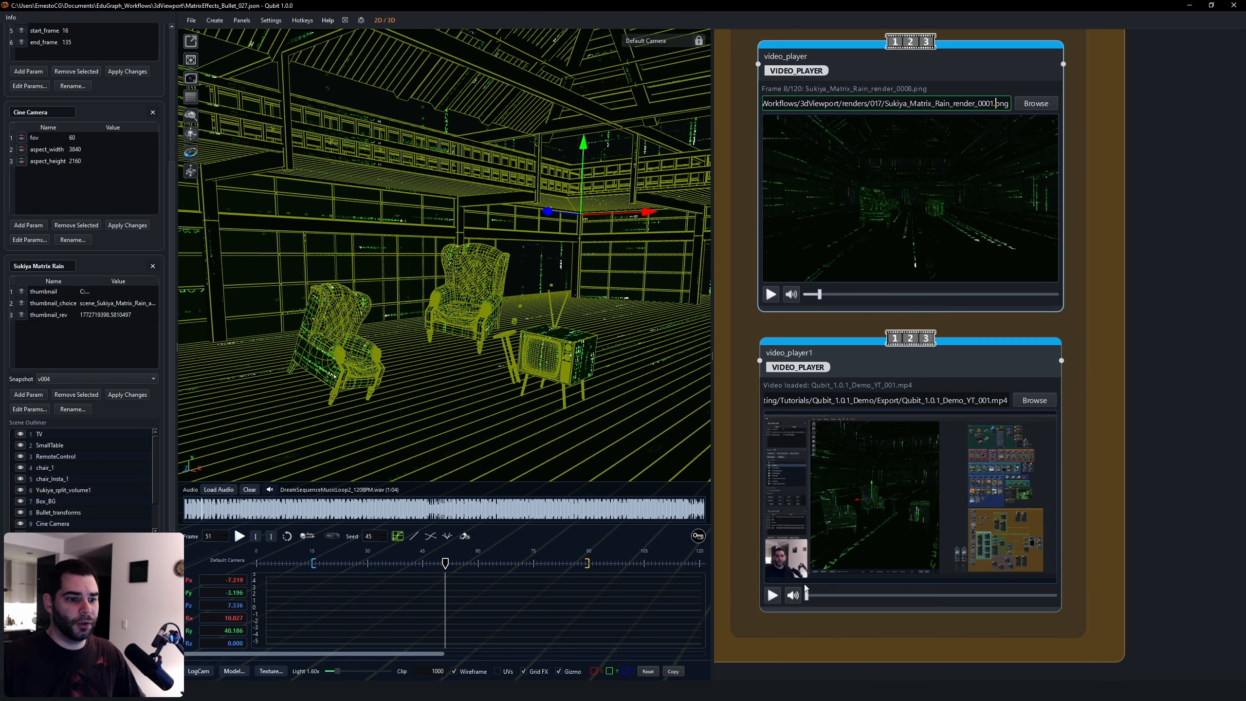
pyautogui.click(774, 597)
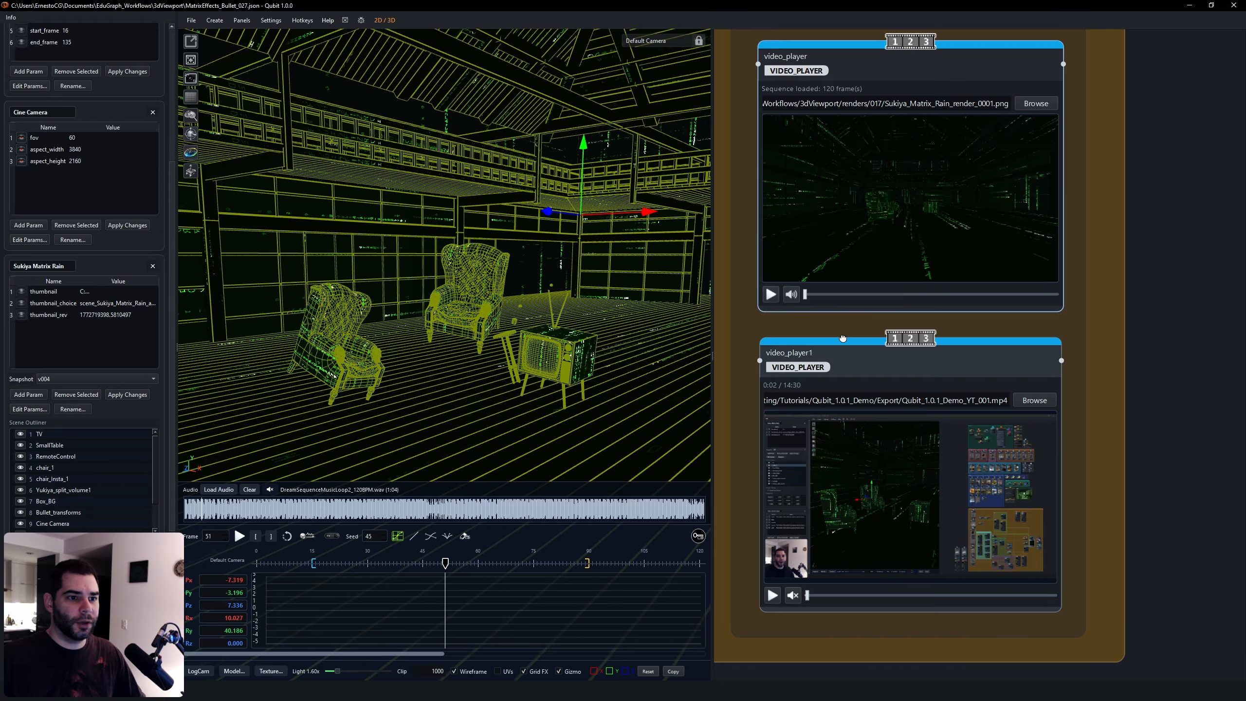
pyautogui.scroll(1, 834, 295)
pyautogui.keyDown('ctrl'); pyautogui.scroll(1, 808, 282); pyautogui.keyUp('ctrl')
pyautogui.click(770, 335)
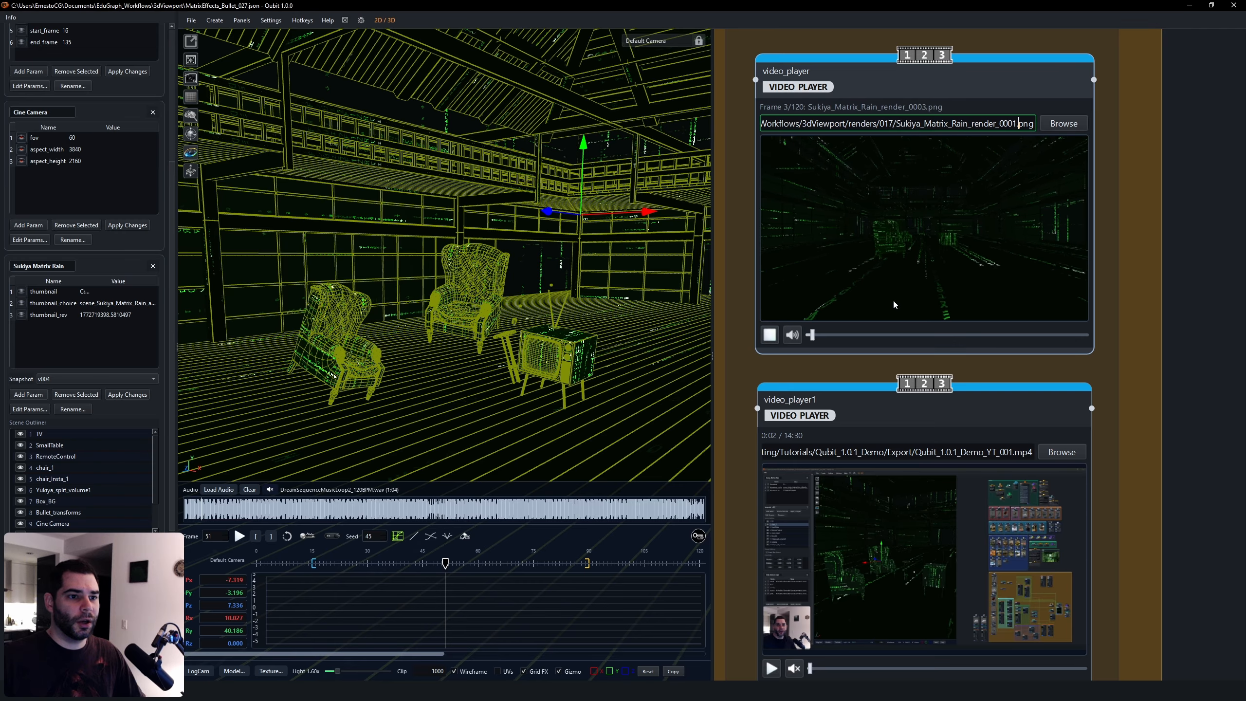
pyautogui.click(770, 335)
# Return to the render nodes and select render_beauty_seed_345 to compare it with the wireframe render node.
pyautogui.moveTo(926, 251); pyautogui.dragTo(928, 440, button='middle')
pyautogui.scroll(-2, 929, 427)
pyautogui.moveTo(1089, 241); pyautogui.dragTo(1070, 347, button='middle')
pyautogui.scroll(2, 1079, 290)
pyautogui.click(975, 233)
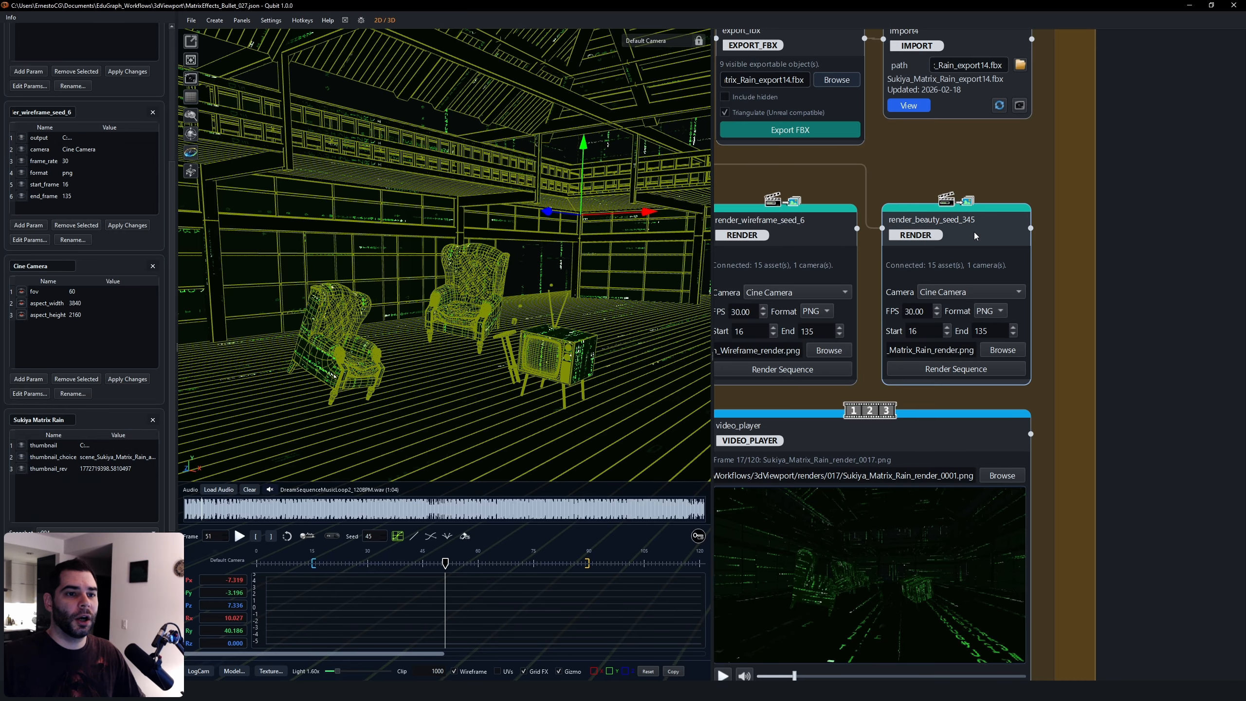
pyautogui.moveTo(933, 147); pyautogui.dragTo(1026, 168, button='middle')
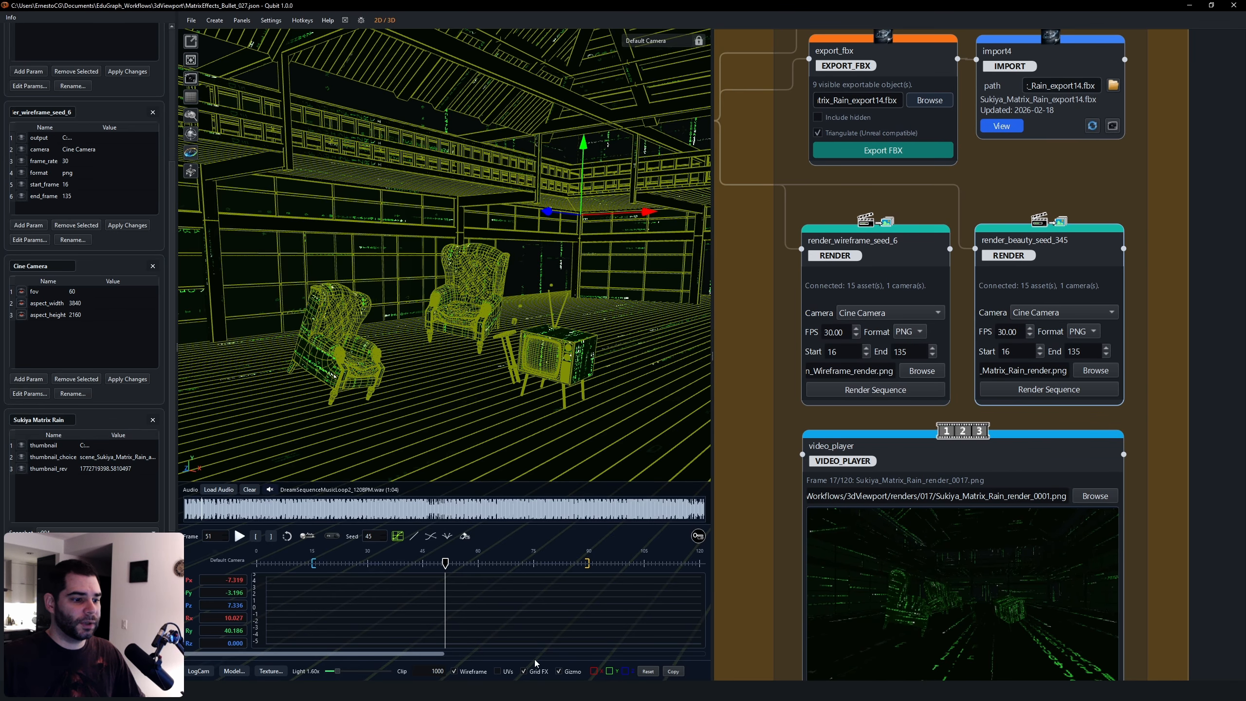
pyautogui.moveTo(865, 418); pyautogui.dragTo(874, 417, button='middle')
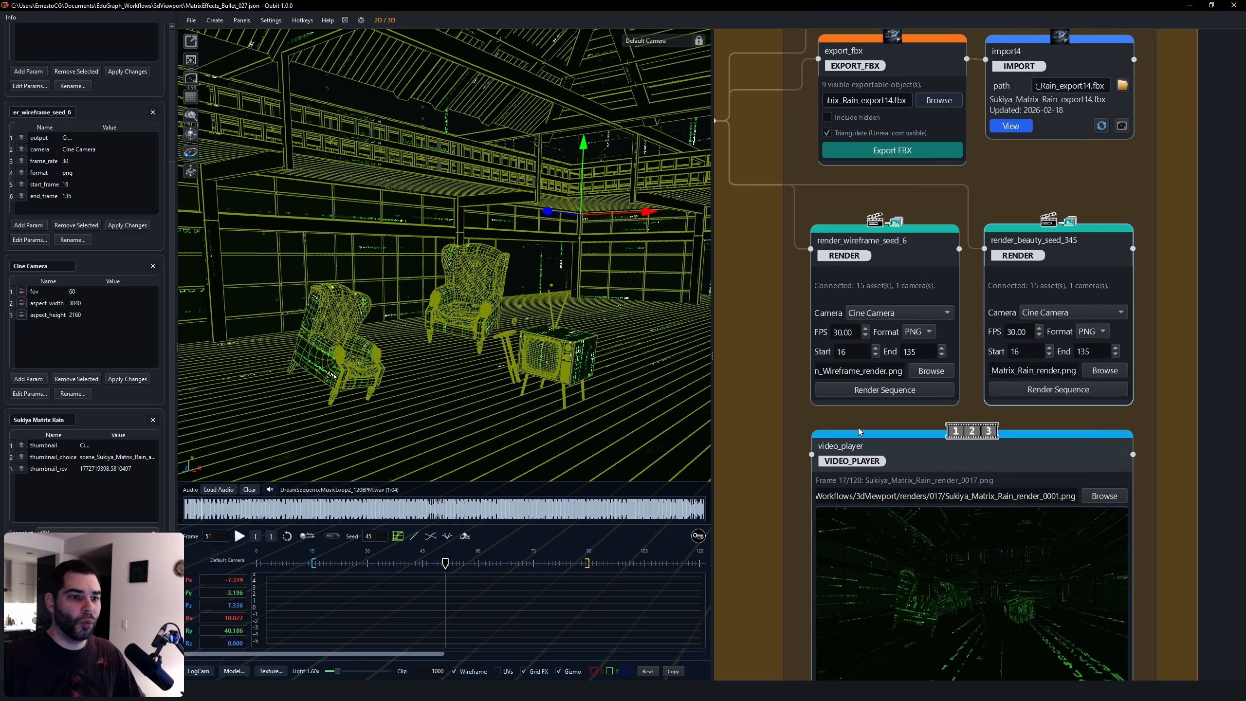
# Examine the node graph around the Sukiya Matrix Rain scene node and its connections to the Outputs group.
pyautogui.moveTo(747, 394); pyautogui.dragTo(880, 484, button='middle')
pyautogui.scroll(-3, 880, 485)
pyautogui.moveTo(863, 190); pyautogui.dragTo(990, 490, button='middle')
pyautogui.moveTo(895, 284); pyautogui.dragTo(939, 459, button='middle')
pyautogui.moveTo(1244, 484); pyautogui.dragTo(1095, 503, button='middle')
pyautogui.scroll(2, 1046, 410)
pyautogui.moveTo(1033, 412); pyautogui.dragTo(1178, 422, button='middle')
pyautogui.moveTo(921, 448); pyautogui.dragTo(981, 443, button='middle')
pyautogui.scroll(-1, 1054, 497)
pyautogui.scroll(-2, 878, 385)
pyautogui.moveTo(878, 386); pyautogui.dragTo(748, 127, button='middle')
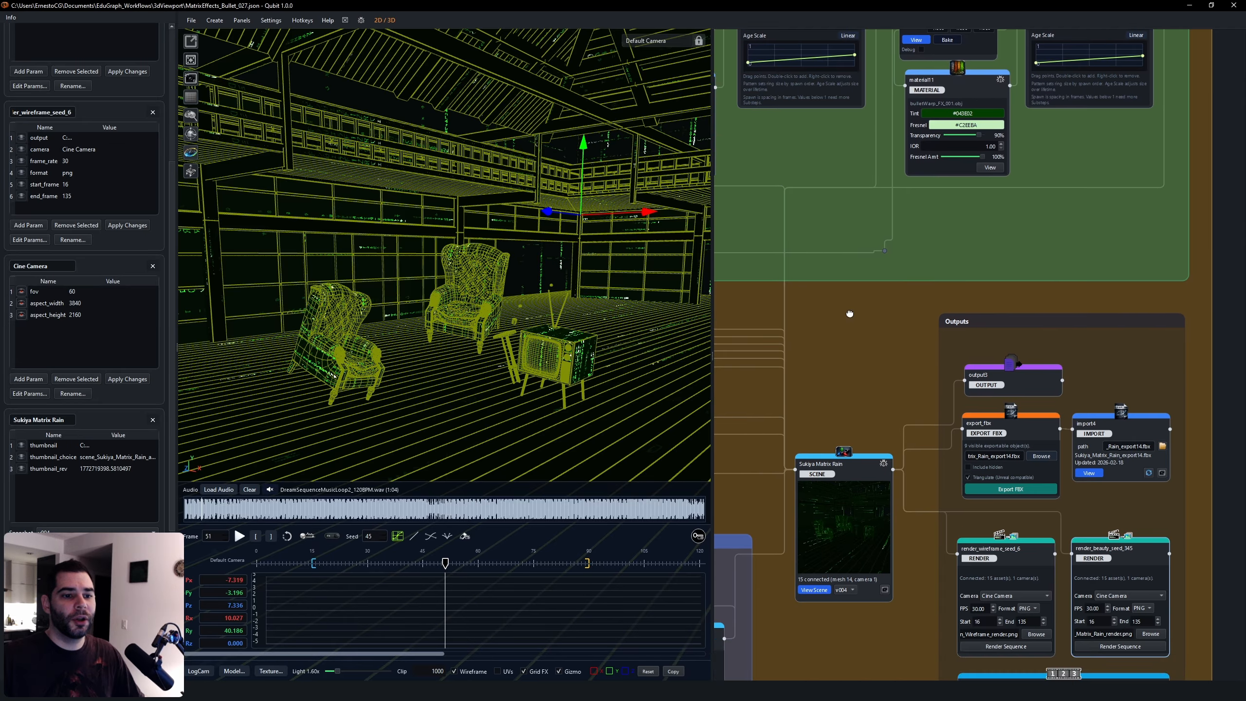
pyautogui.moveTo(849, 314); pyautogui.dragTo(771, 136, button='middle')
pyautogui.scroll(2, 937, 346)
pyautogui.moveTo(953, 335); pyautogui.dragTo(918, 313, button='middle')
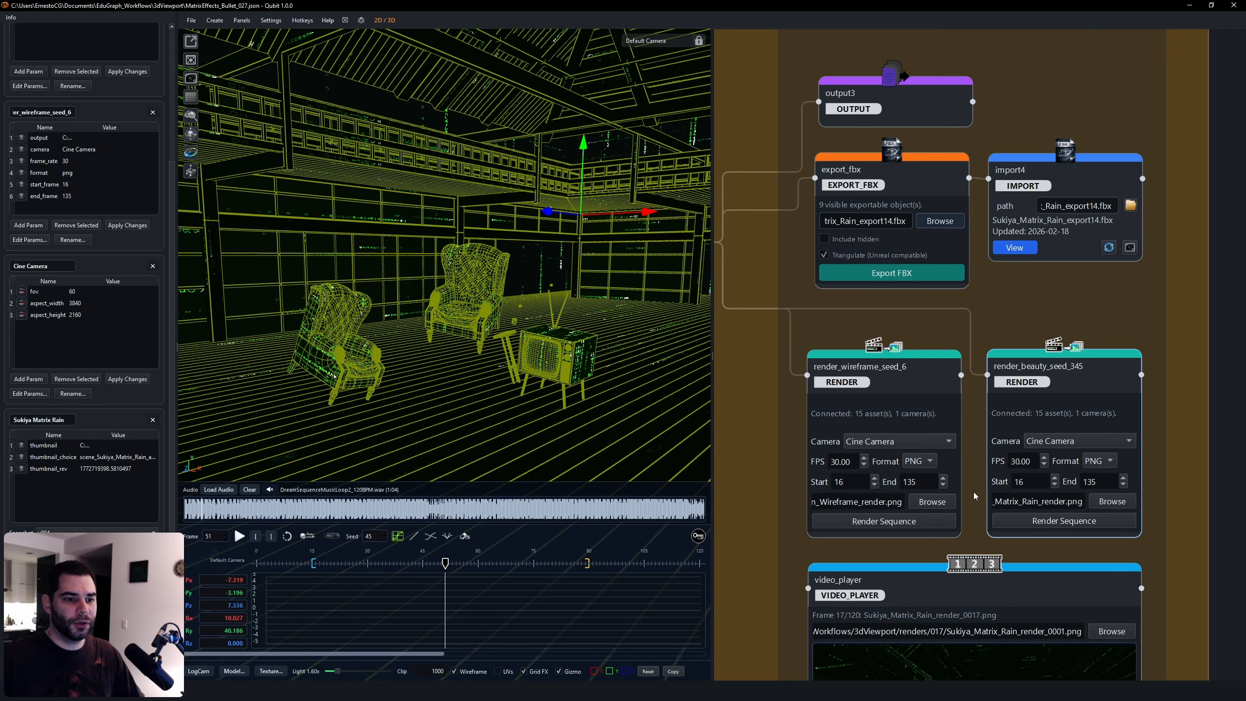
# Render the PNG sequence of render_wireframe_seed_6 from the Cine Camera, frames 16 to 135, and dismiss the completion notice.
pyautogui.moveTo(976, 495); pyautogui.dragTo(1043, 445, button='middle')
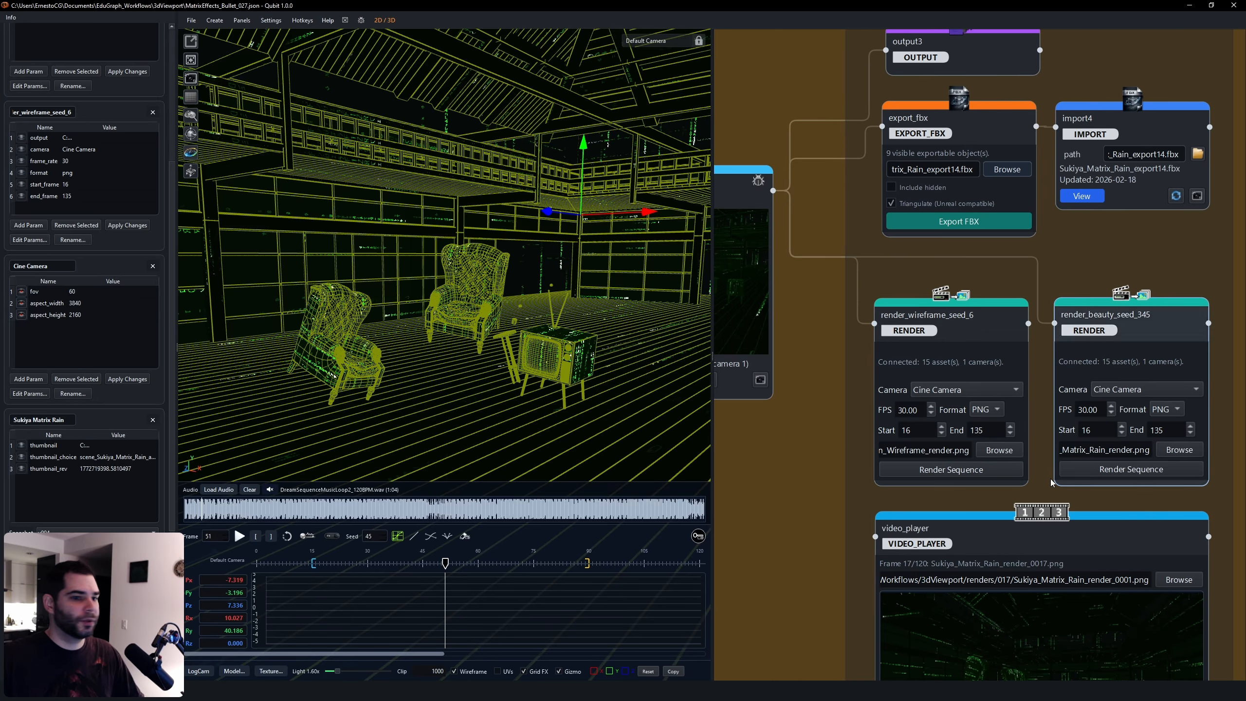
pyautogui.click(961, 472)
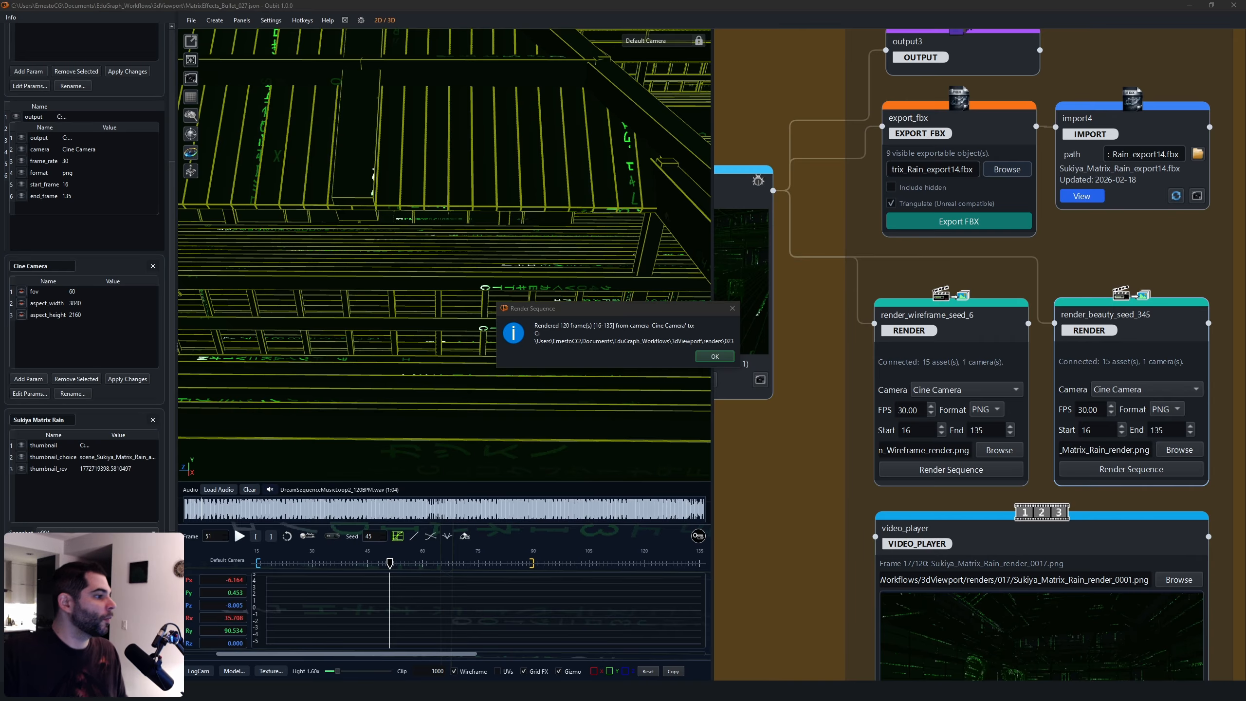
pyautogui.click(714, 356)
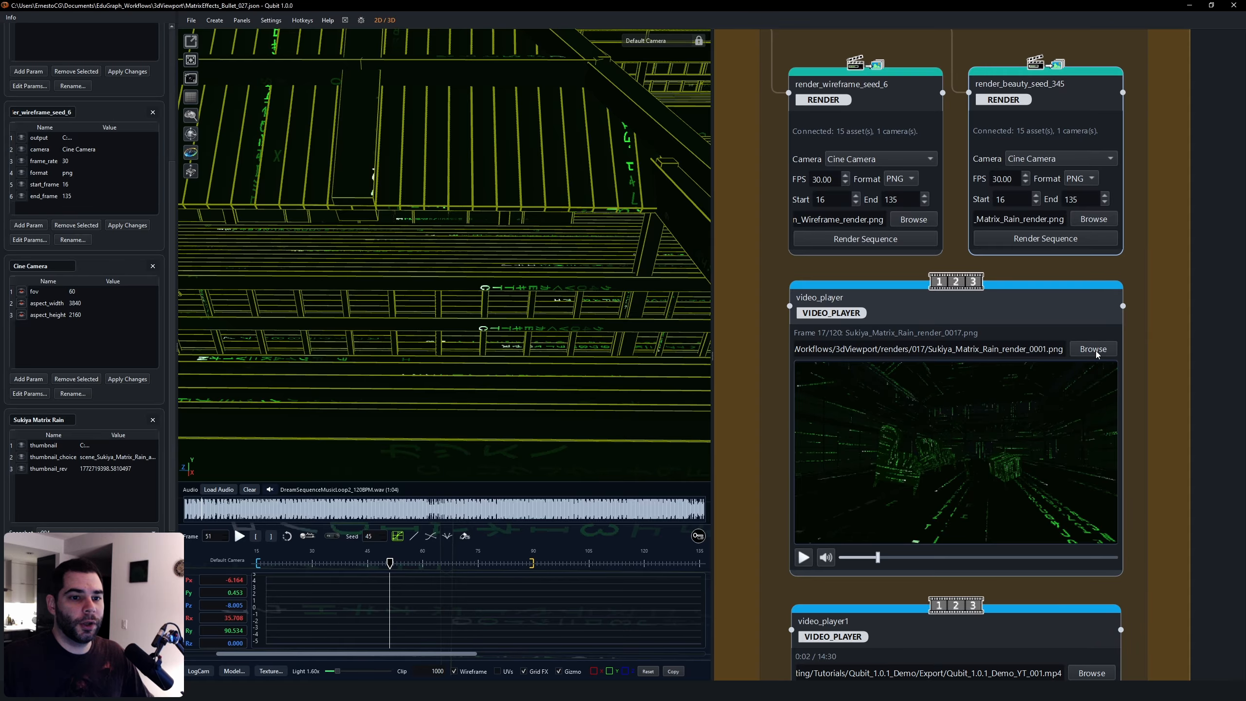
# Load the sequence starting at Sukiya_Matrix_Rain_Wireframe_render_0016.png from the renders folder 023 into video_player.
pyautogui.click(1094, 349)
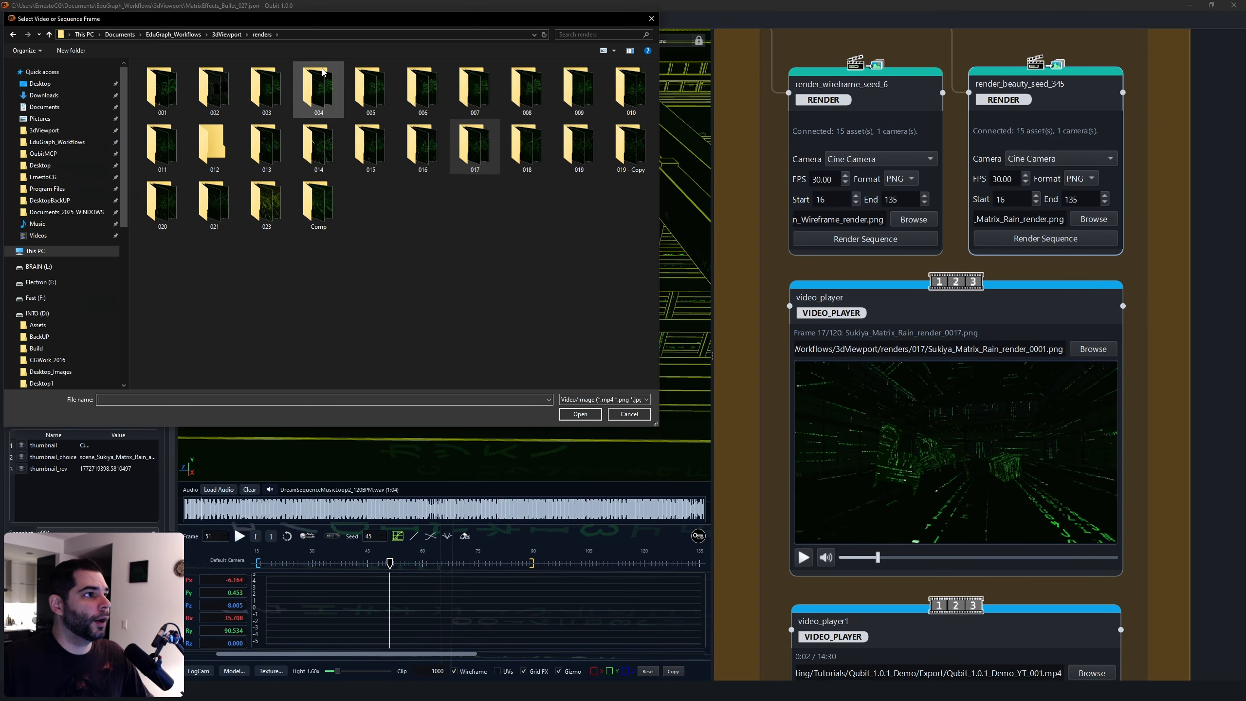
pyautogui.doubleClick(266, 201)
pyautogui.doubleClick(163, 91)
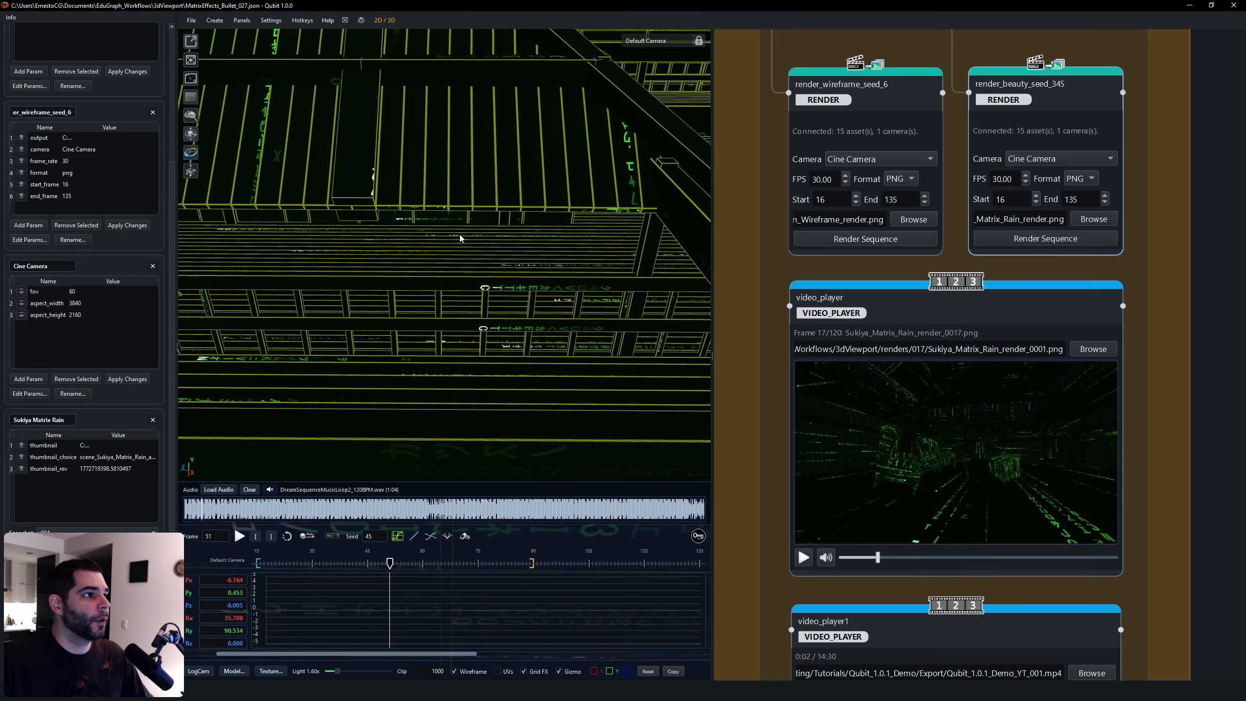
# Play the wireframe render sequence in video_player and inspect its frames up close.
pyautogui.click(807, 558)
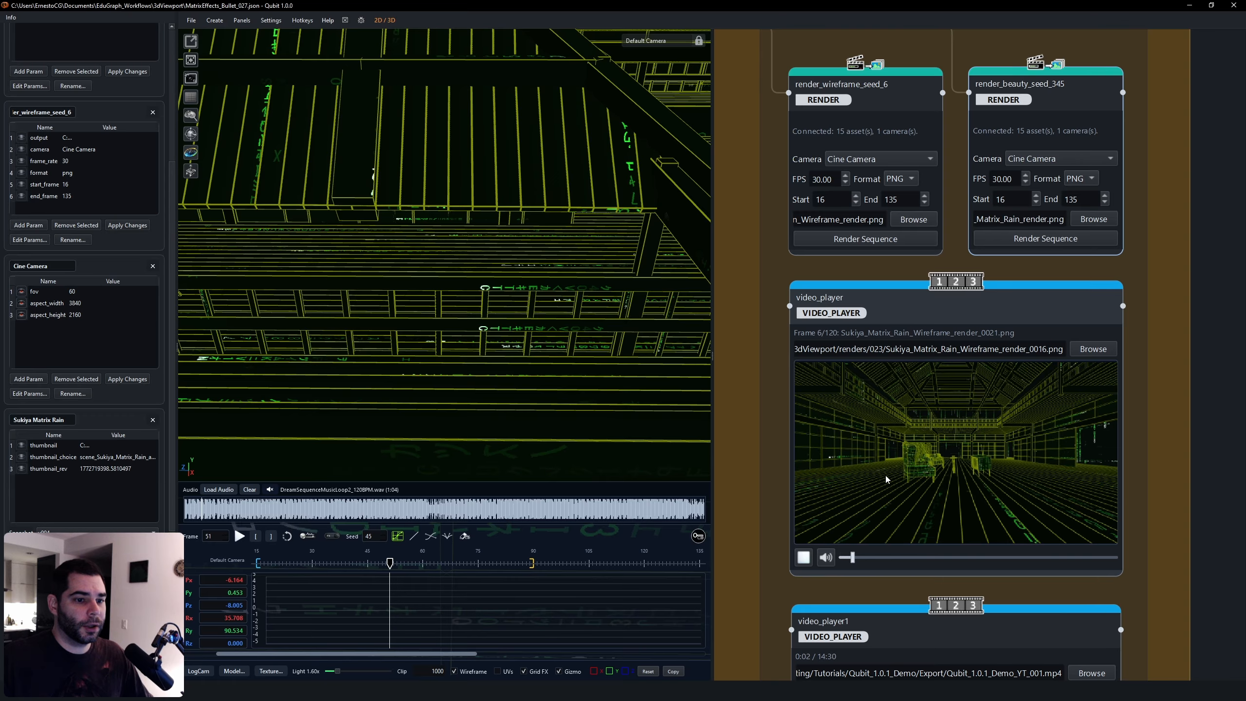
pyautogui.scroll(2, 884, 475)
pyautogui.click(779, 577)
pyautogui.scroll(3, 910, 500)
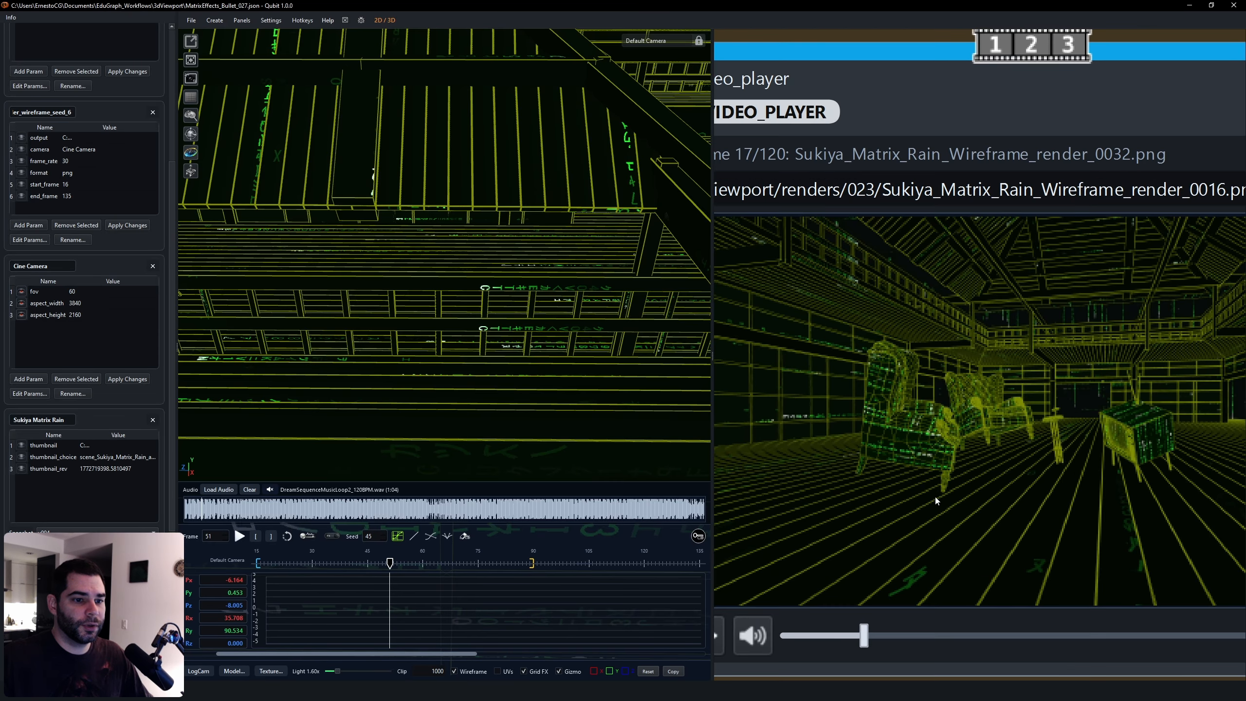
pyautogui.scroll(-4, 934, 497)
pyautogui.moveTo(1048, 451); pyautogui.dragTo(902, 455, button='middle')
pyautogui.scroll(-1, 885, 410)
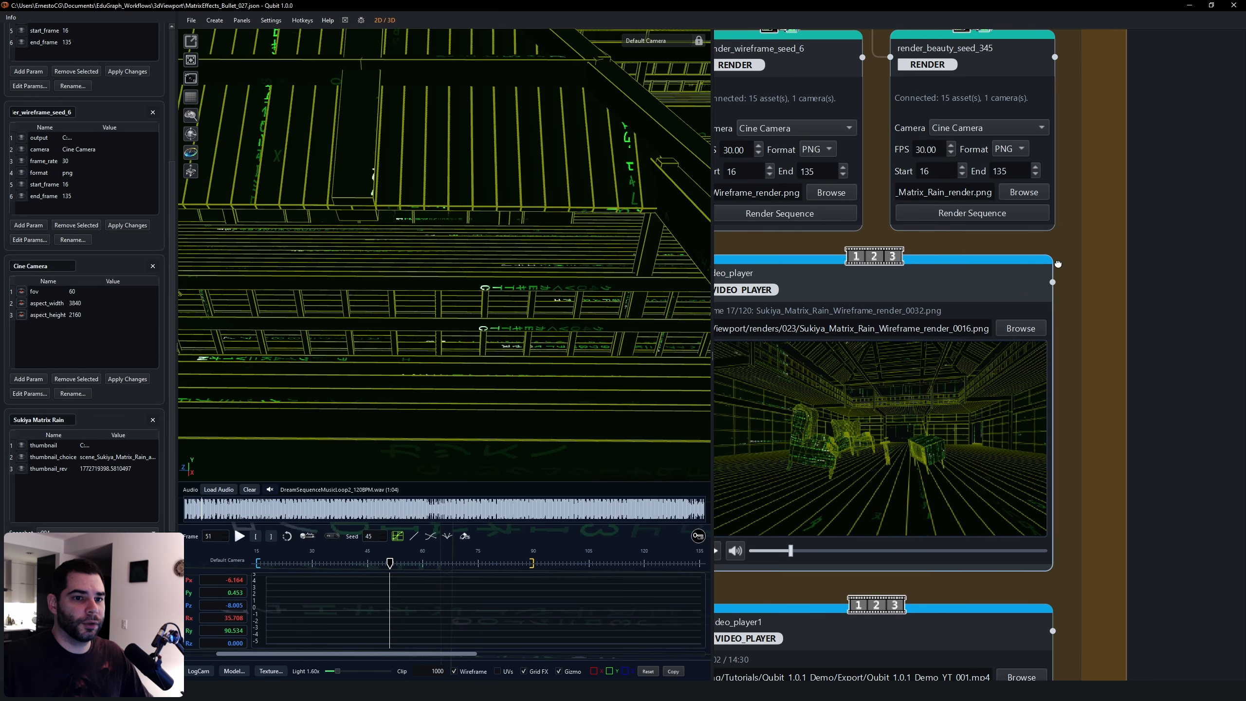
# Enlarge the video_player node in both width and height for a bigger preview of the wireframe sequence.
pyautogui.moveTo(1057, 278); pyautogui.dragTo(1181, 278)
pyautogui.moveTo(1021, 575); pyautogui.dragTo(1031, 425, button='middle')
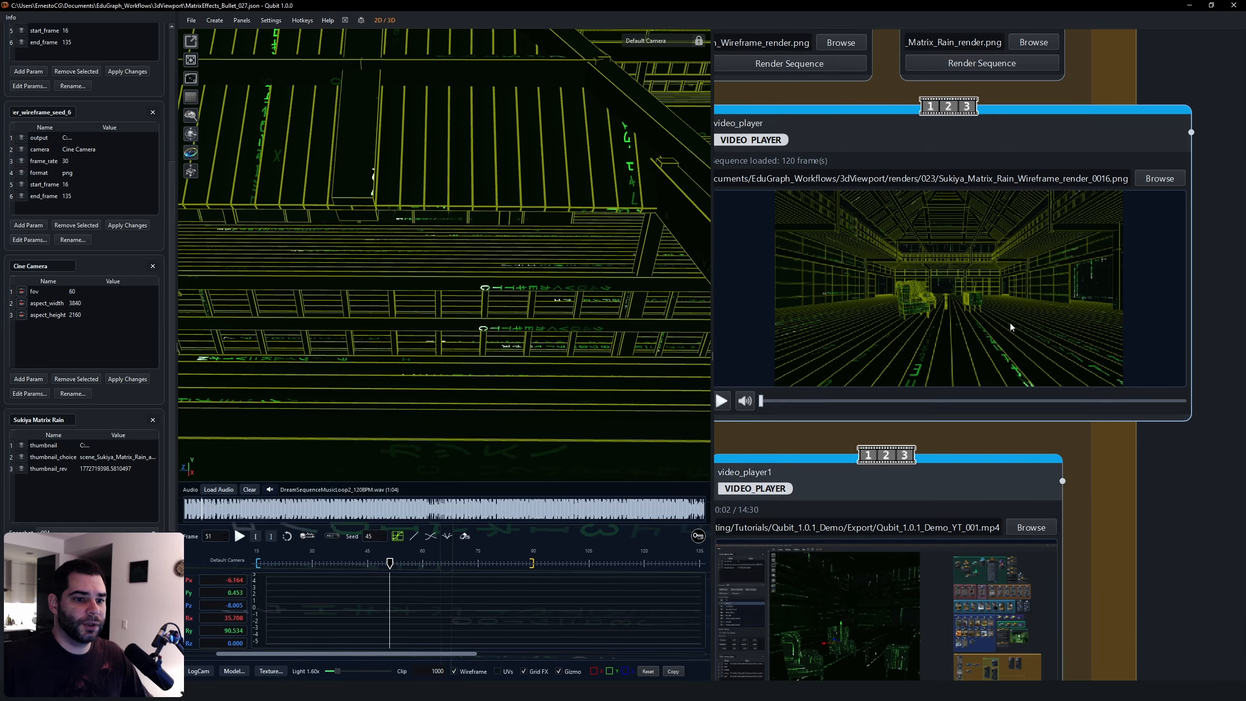
pyautogui.moveTo(1027, 421); pyautogui.dragTo(1026, 575)
pyautogui.moveTo(901, 393); pyautogui.dragTo(937, 389, button='middle')
# Replay and stop the wireframe sequence in the enlarged video_player, and reduce the node's height to clear video_player1.
pyautogui.click(754, 551)
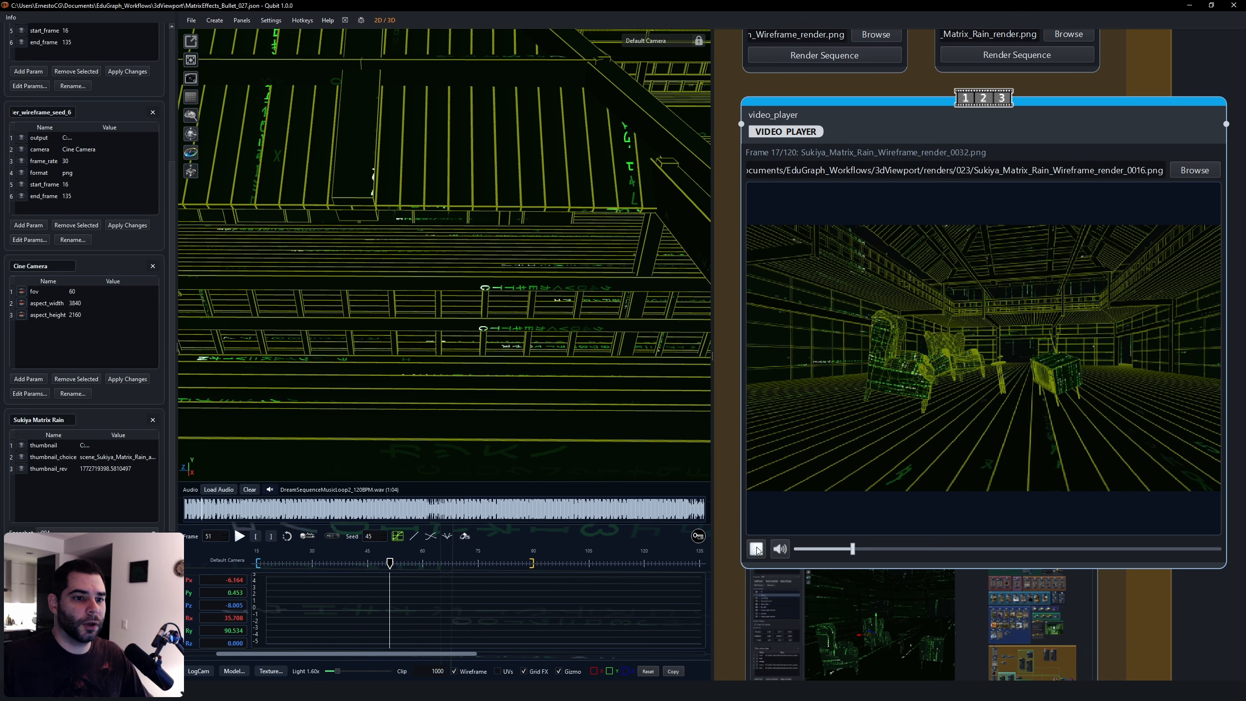
pyautogui.click(757, 551)
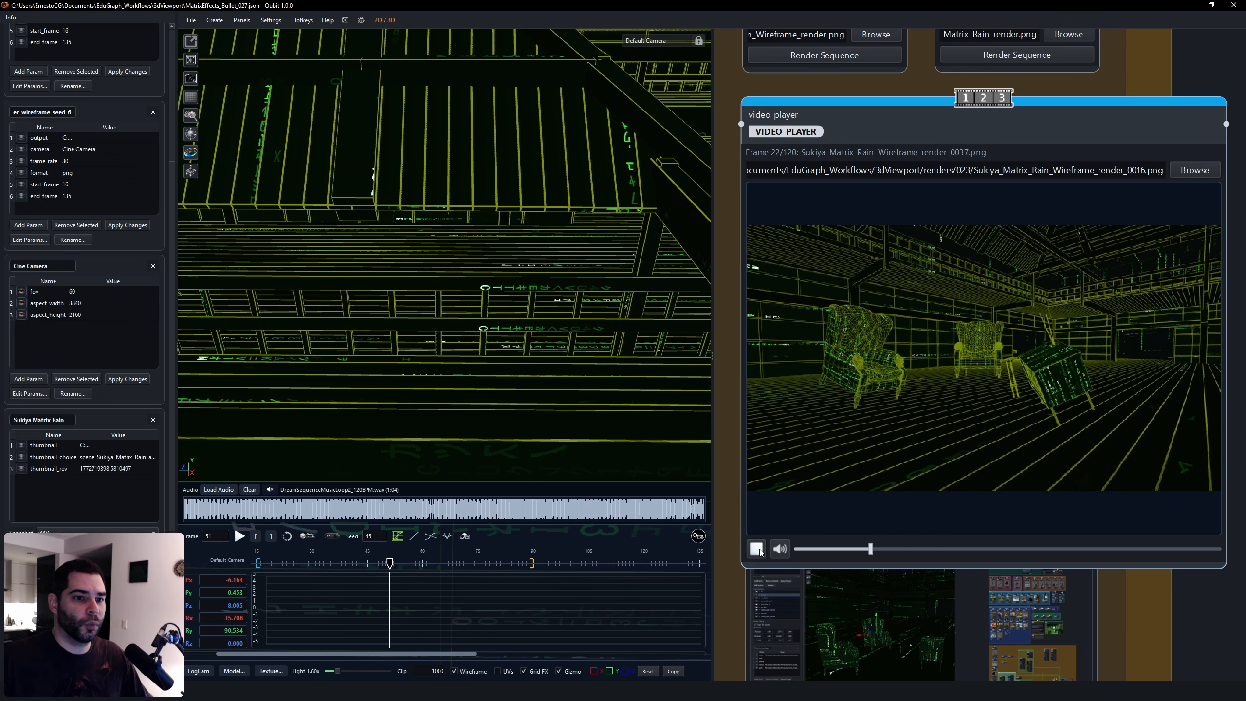
pyautogui.click(757, 551)
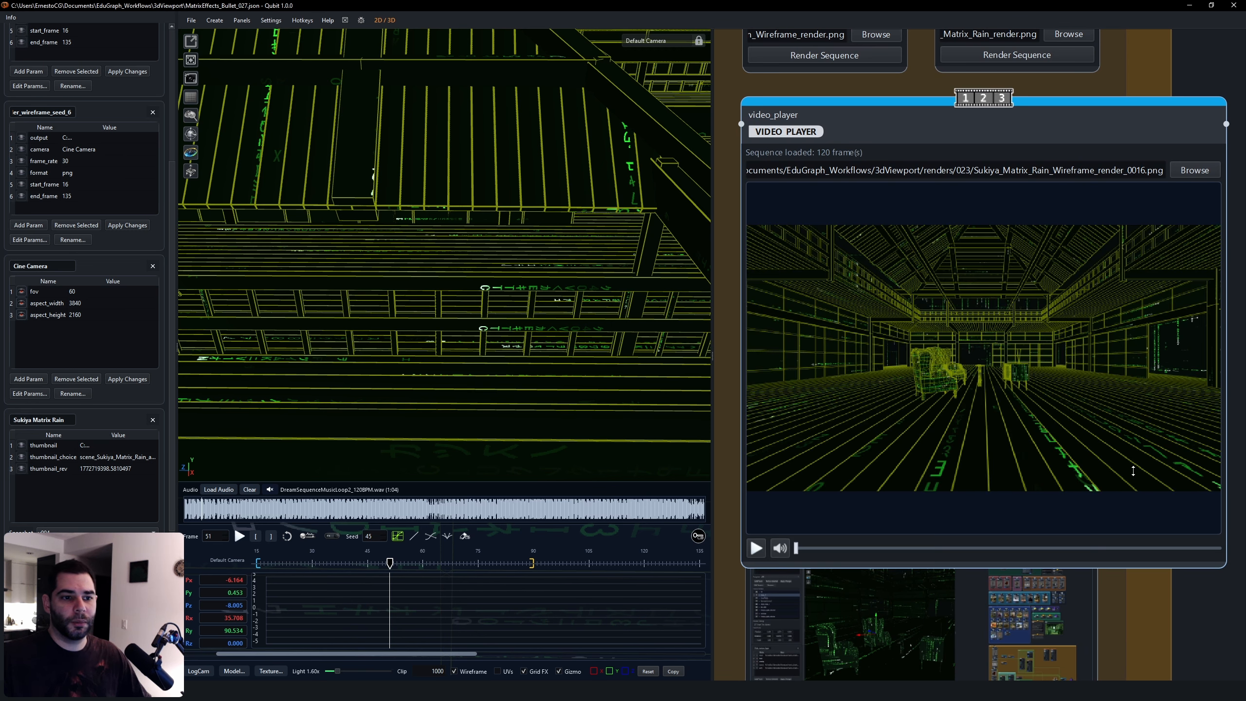
pyautogui.moveTo(1138, 566); pyautogui.dragTo(1137, 440)
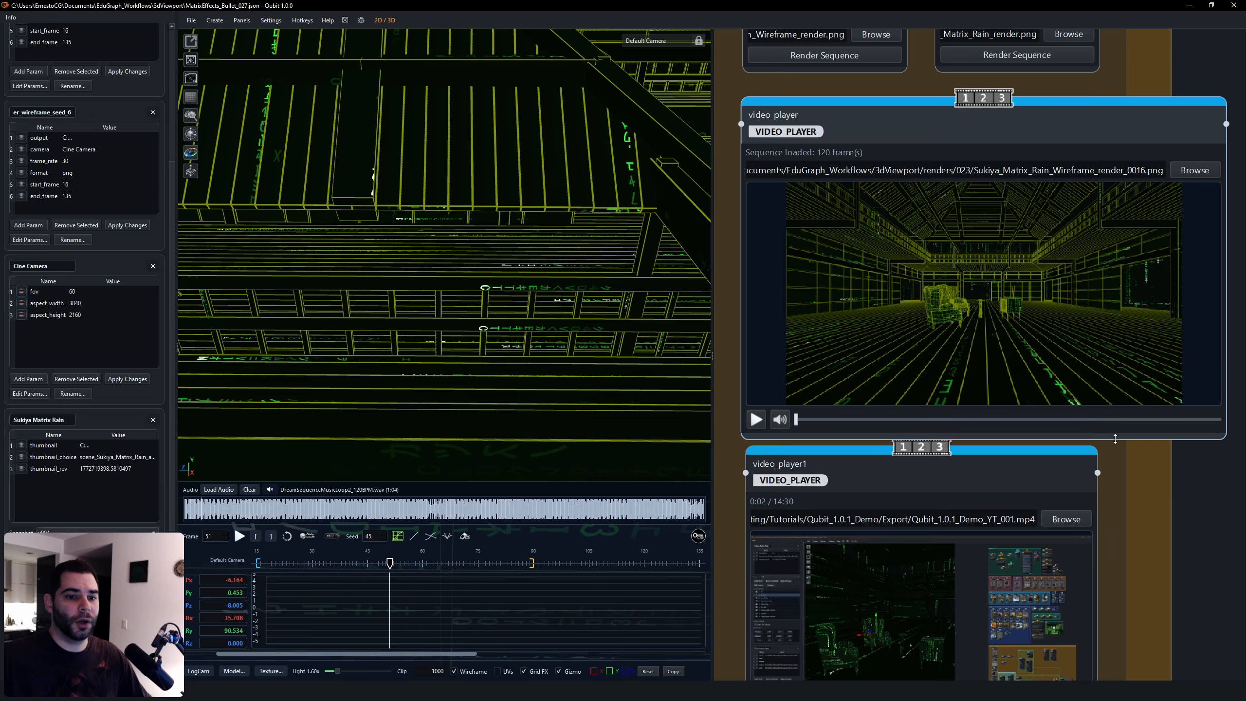
pyautogui.moveTo(1115, 431); pyautogui.dragTo(1116, 423)
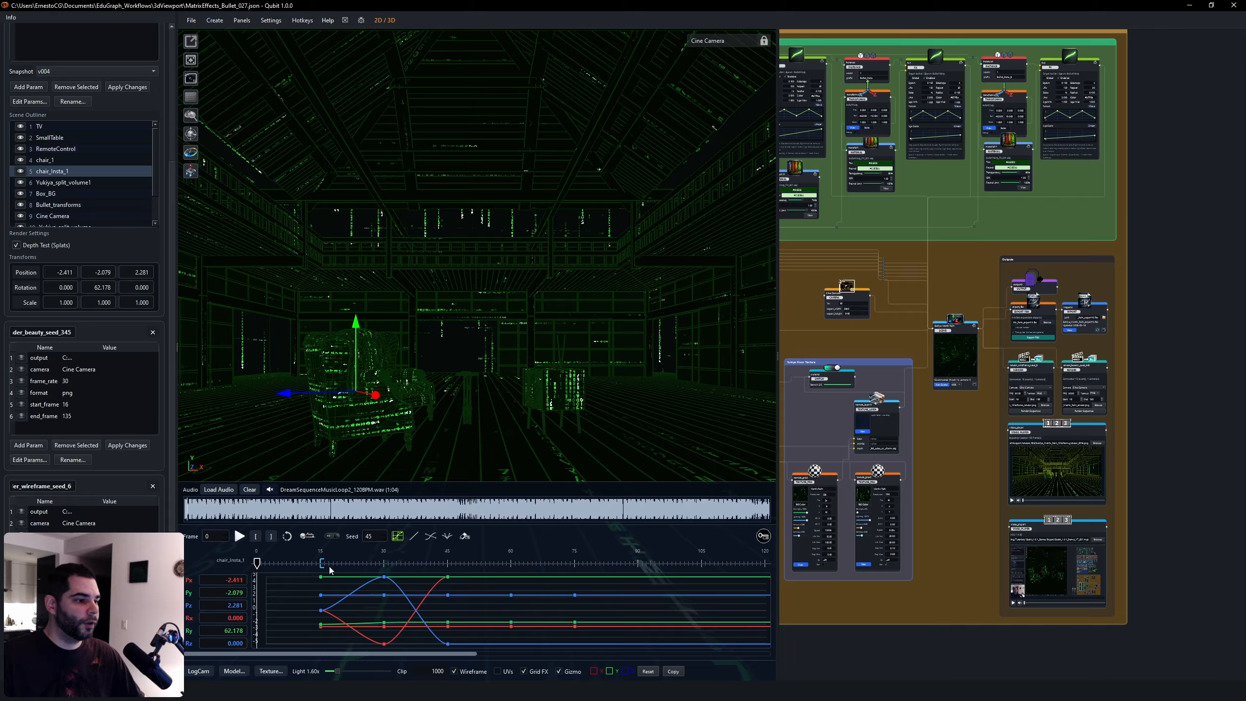
# Scrub the timeline to frame 80, select the start_frame parameter of render_beauty_seed_345, and review the timeline range and node graph.
pyautogui.moveTo(717, 568); pyautogui.dragTo(305, 577)
pyautogui.click(45, 397)
pyautogui.click(50, 405)
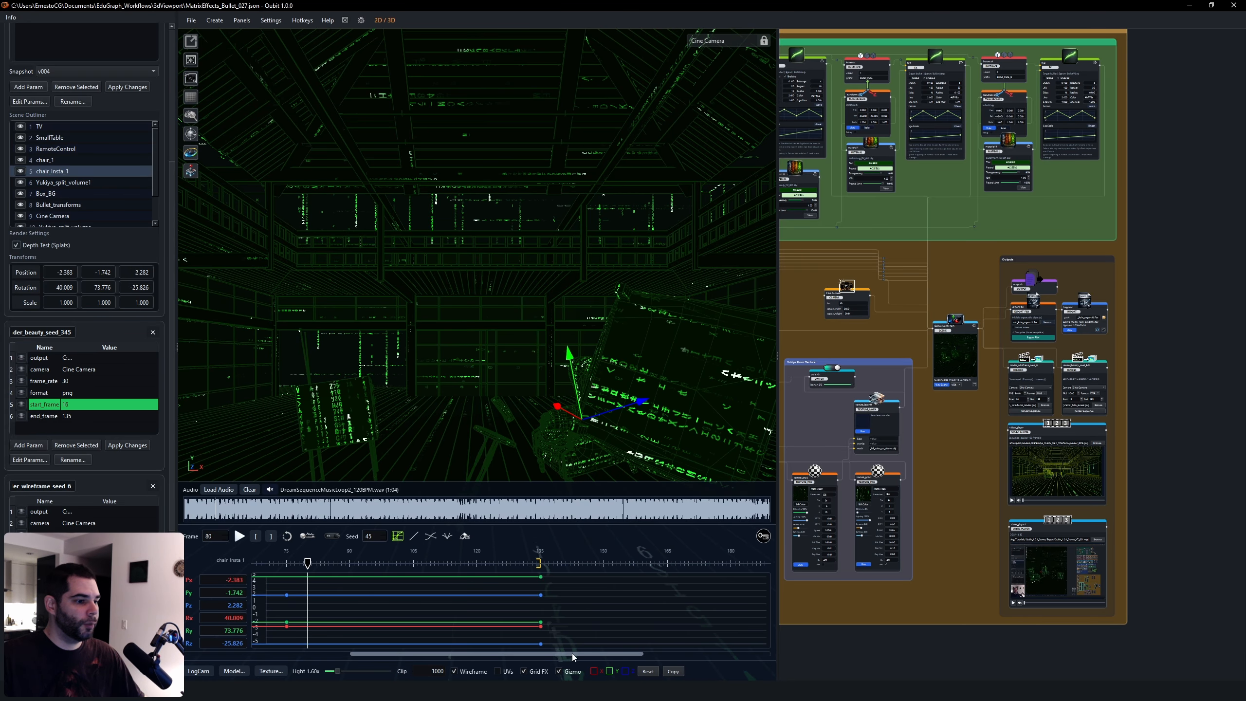
pyautogui.moveTo(567, 655); pyautogui.dragTo(496, 655)
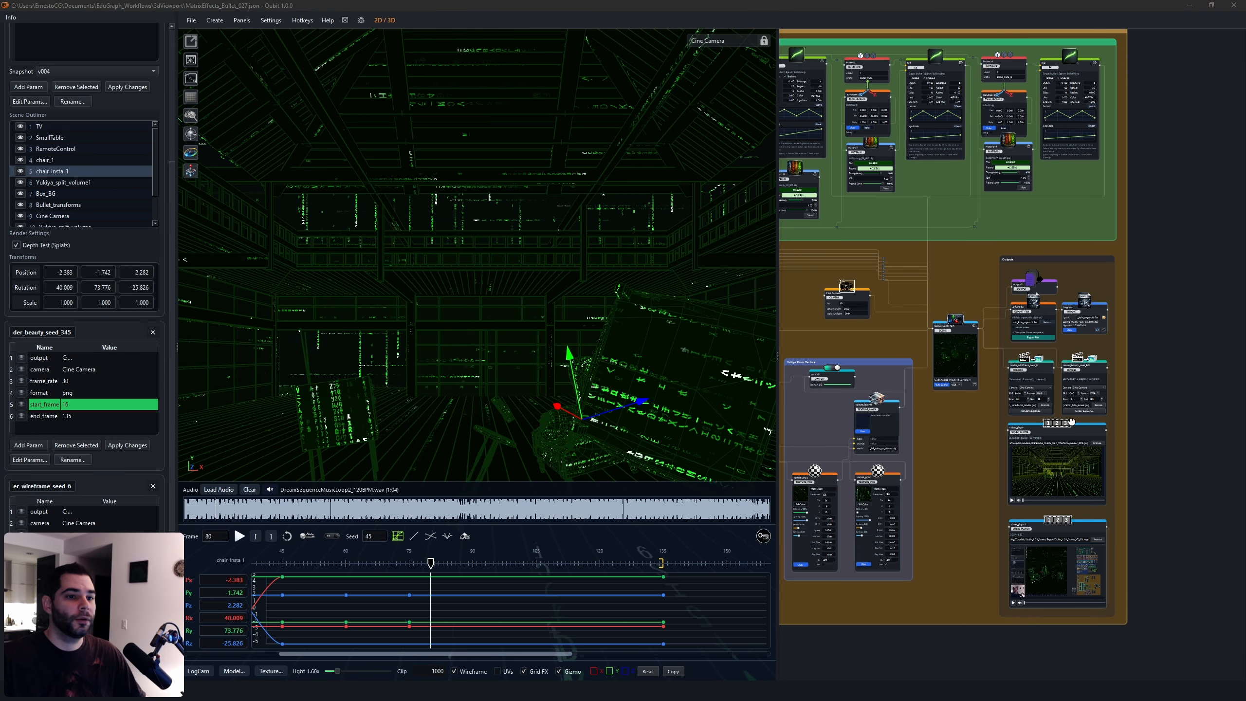
pyautogui.moveTo(953, 459); pyautogui.dragTo(1055, 453, button='middle')
pyautogui.scroll(-1, 1016, 462)
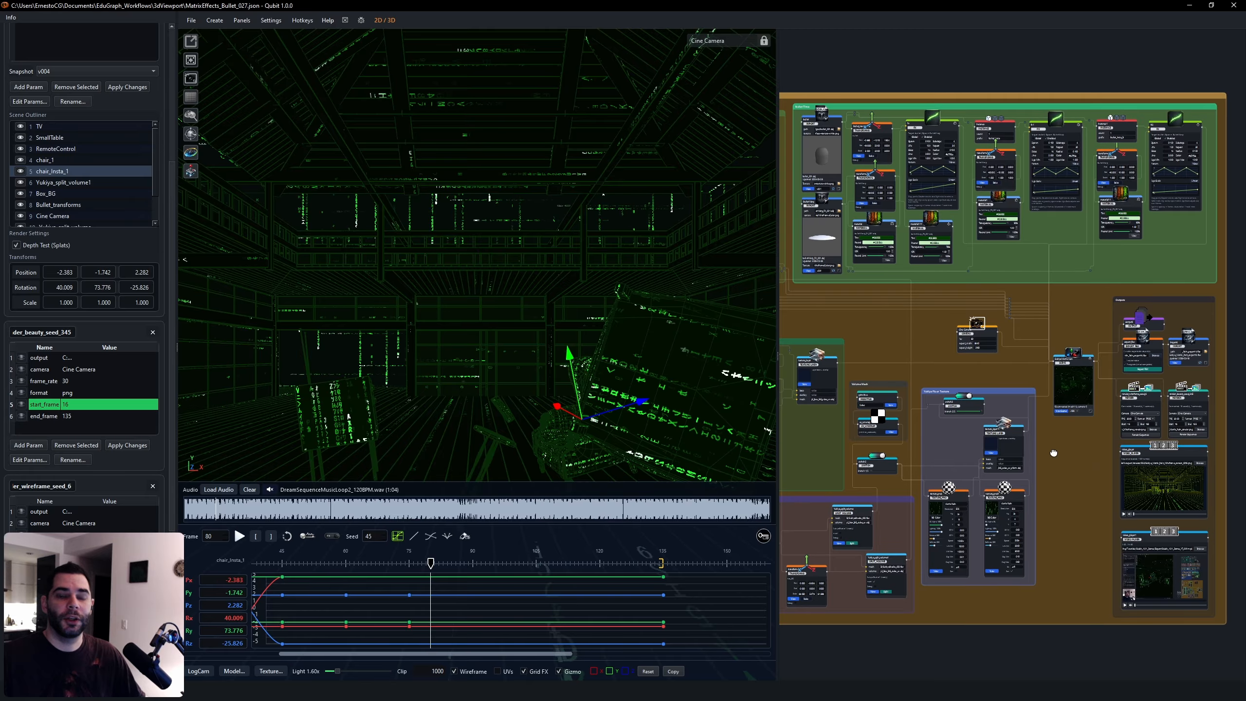